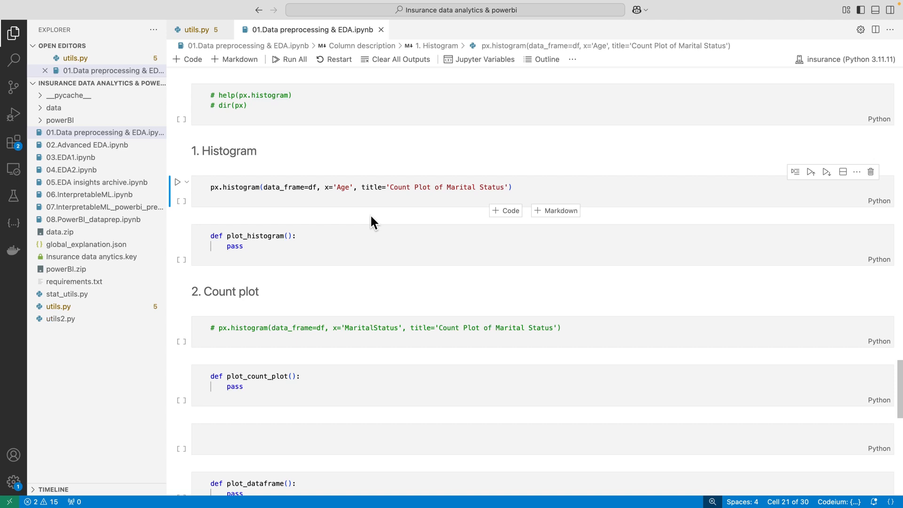
- Add a code cell above the Age histogram cell and run df.head(2) in it
{"action": "double_click", "coordinate": [236, 187]}
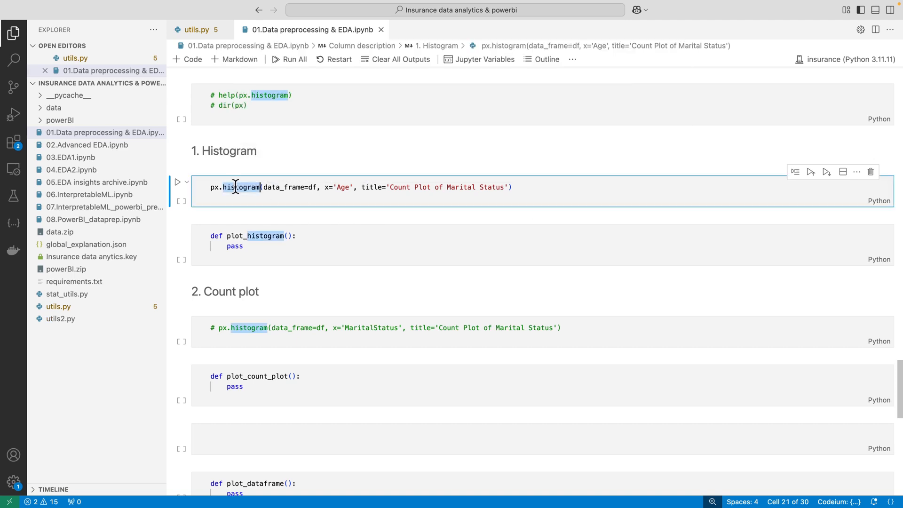
{"action": "left_click", "coordinate": [558, 188]}
{"action": "key", "text": "Escape"}
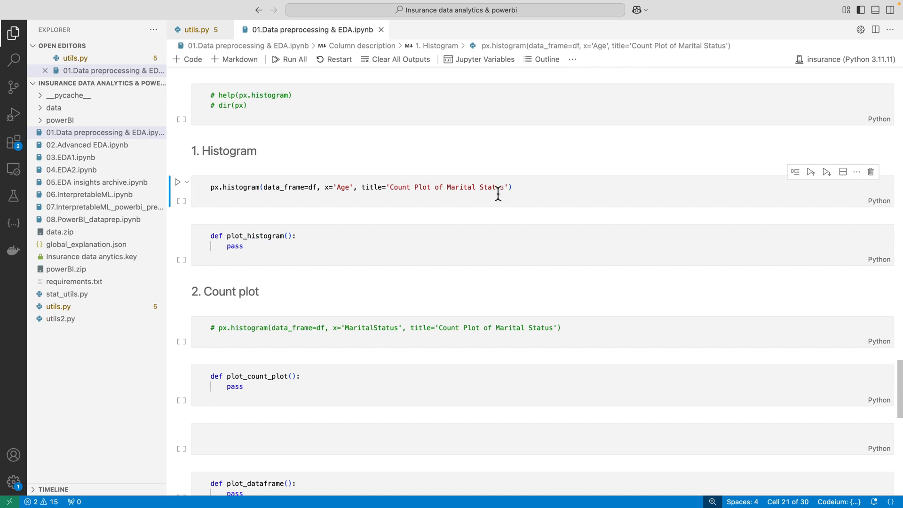
{"action": "key", "text": "a"}
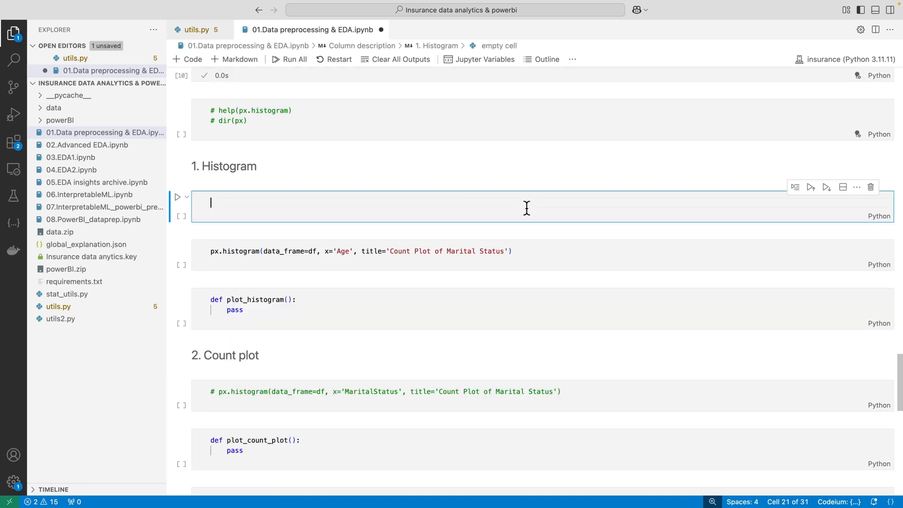
{"action": "key", "text": "Escape"}
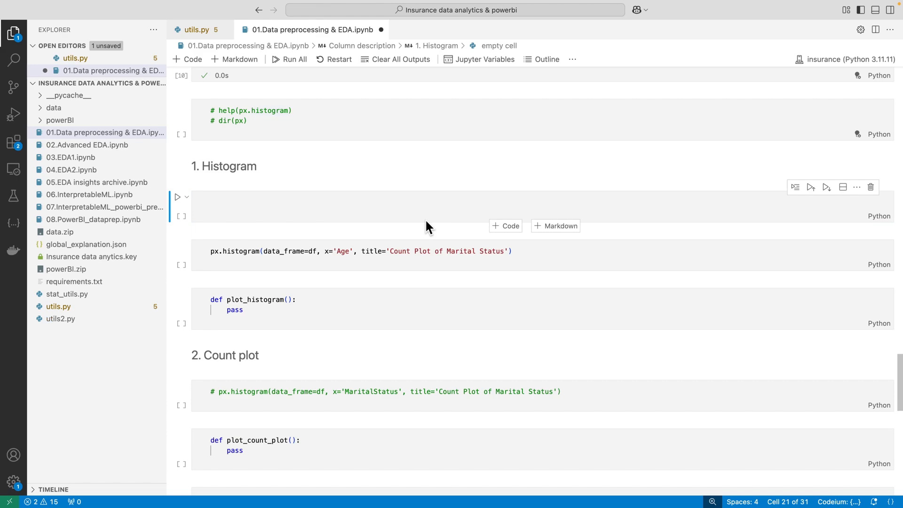
{"action": "left_click", "coordinate": [383, 195]}
{"action": "type", "text": "df"}
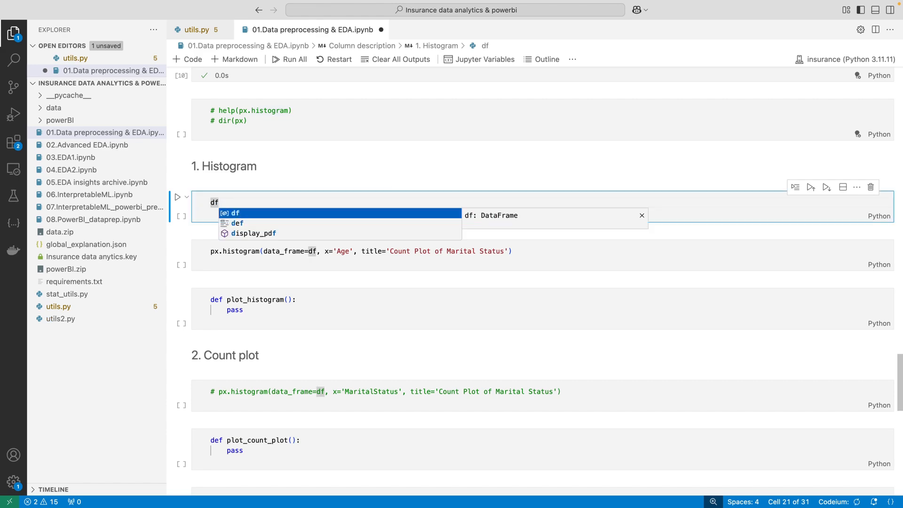
{"action": "type", "text": ".head(2"}
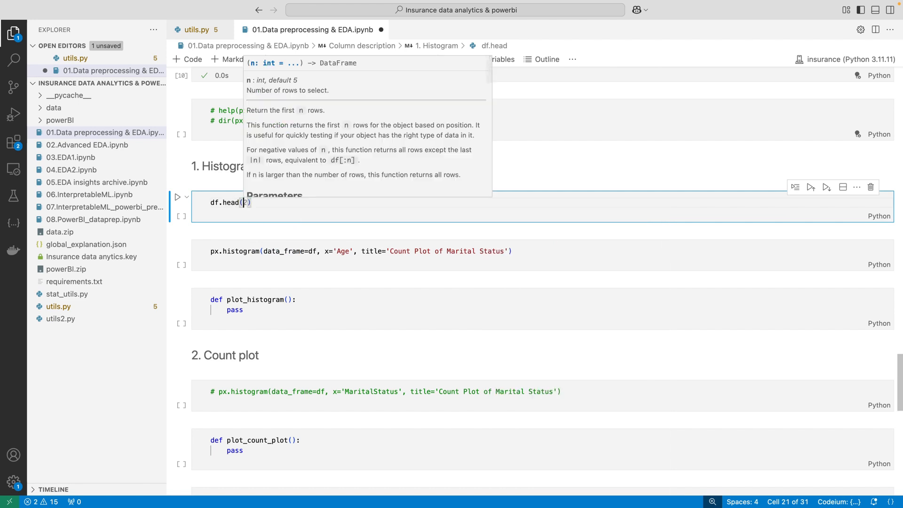
{"action": "key", "text": "ctrl+Return"}
{"action": "scroll", "coordinate": [375, 256], "scroll_direction": "down", "scroll_amount": 1}
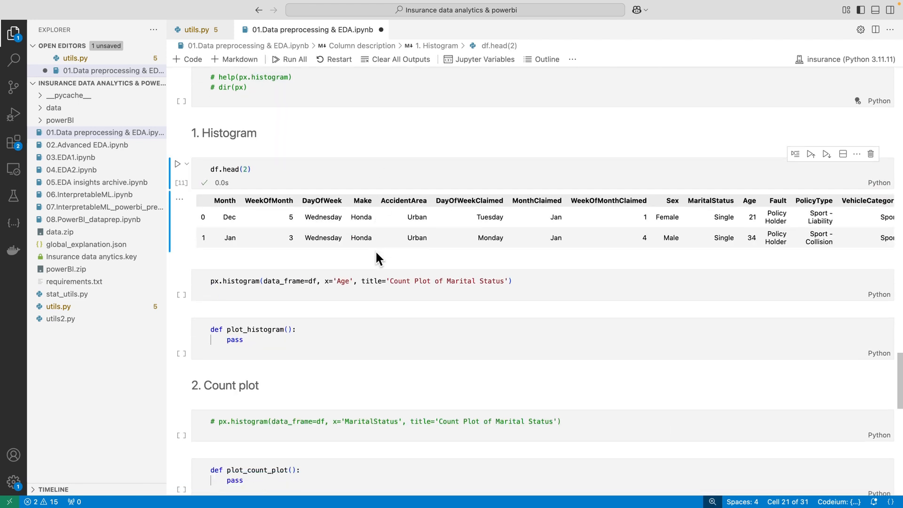
- Insert a code cell below the df.head(2) output and run df.info() in it
{"action": "mouse_move", "coordinate": [325, 282]}
{"action": "scroll", "coordinate": [338, 258], "scroll_direction": "down", "scroll_amount": 1}
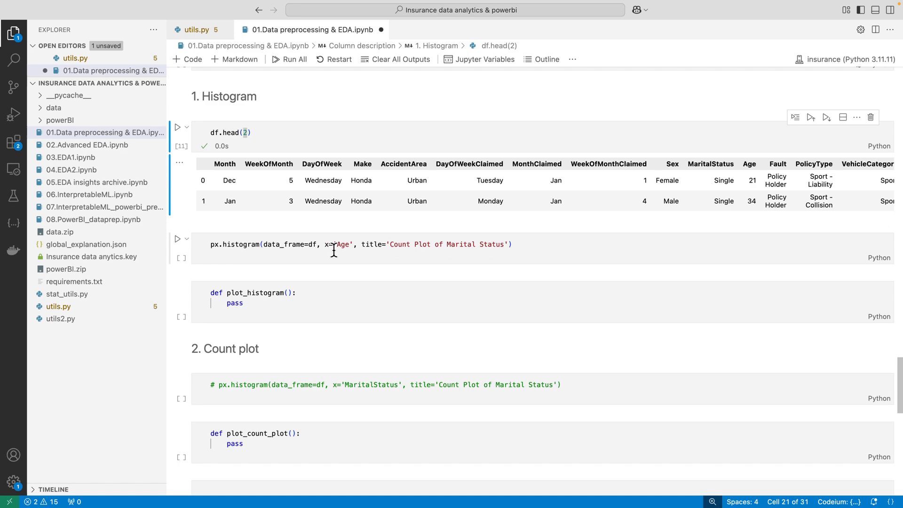
{"action": "type", "text": "b"}
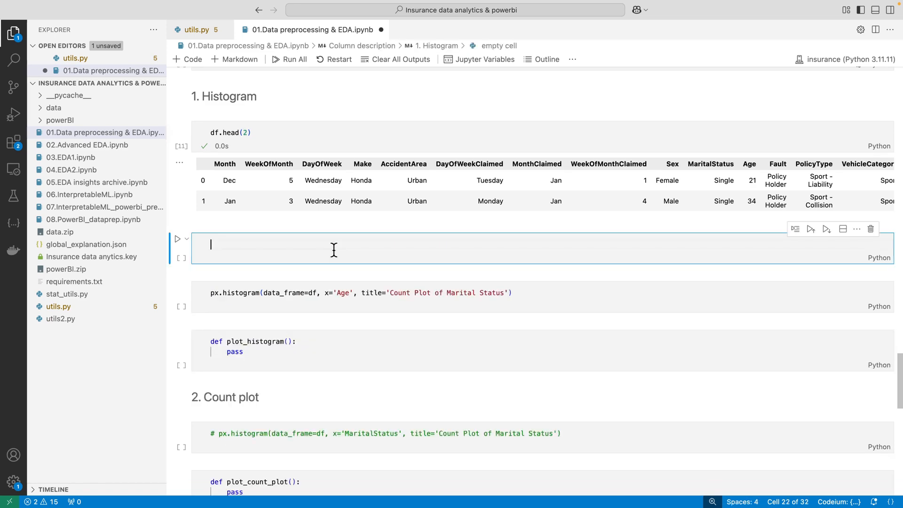
{"action": "type", "text": "df.in"}
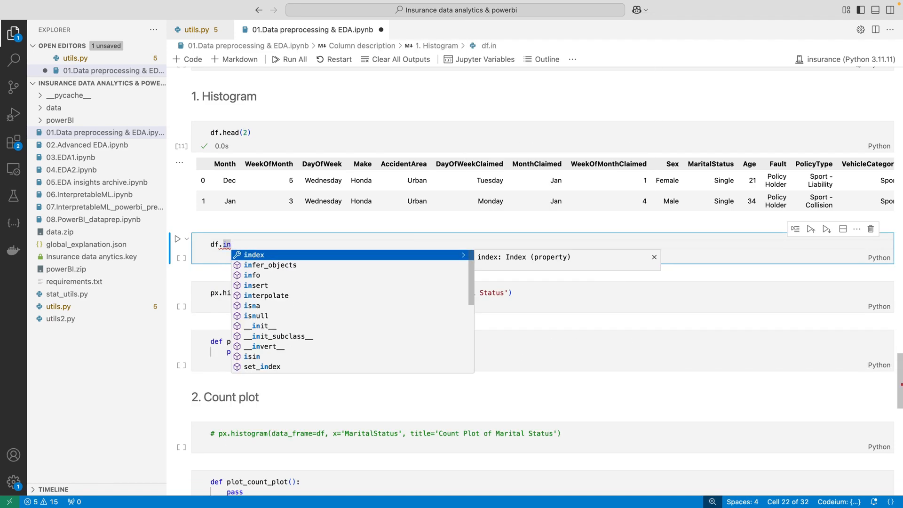
{"action": "type", "text": "fo("}
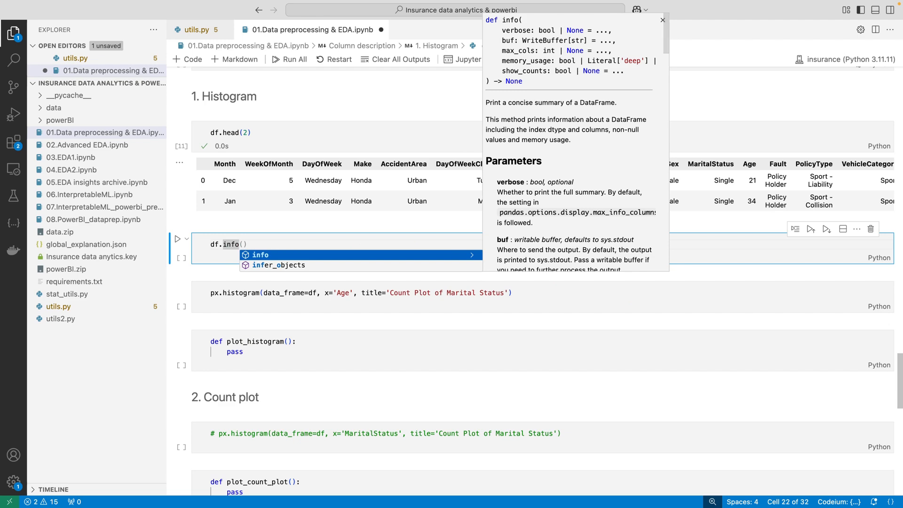
{"action": "key", "text": "Tab"}
{"action": "key", "text": "ctrl+Return"}
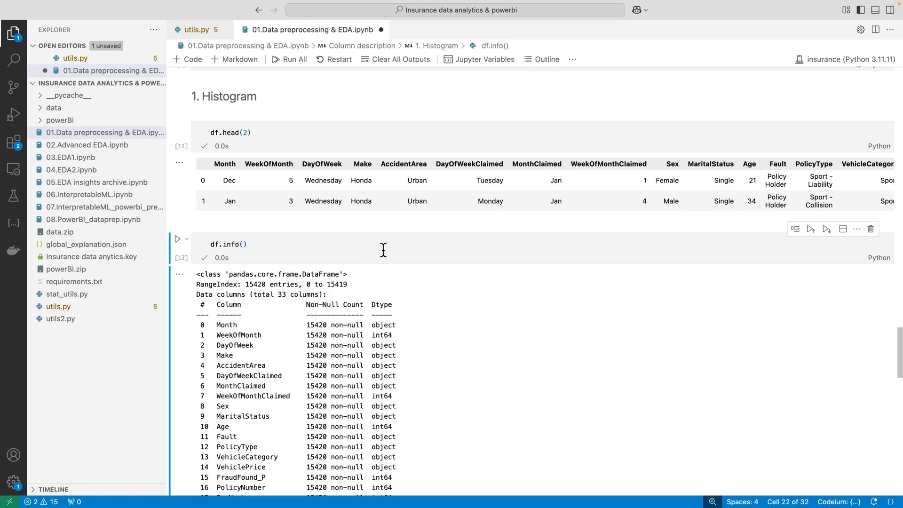
- Examine the df.info() output for int64 columns such as WeekOfMonth, WeekOfMonthClaimed, Age, FraudFound_P, RepNumber and Deductible
{"action": "scroll", "coordinate": [383, 251], "scroll_direction": "down", "scroll_amount": 3}
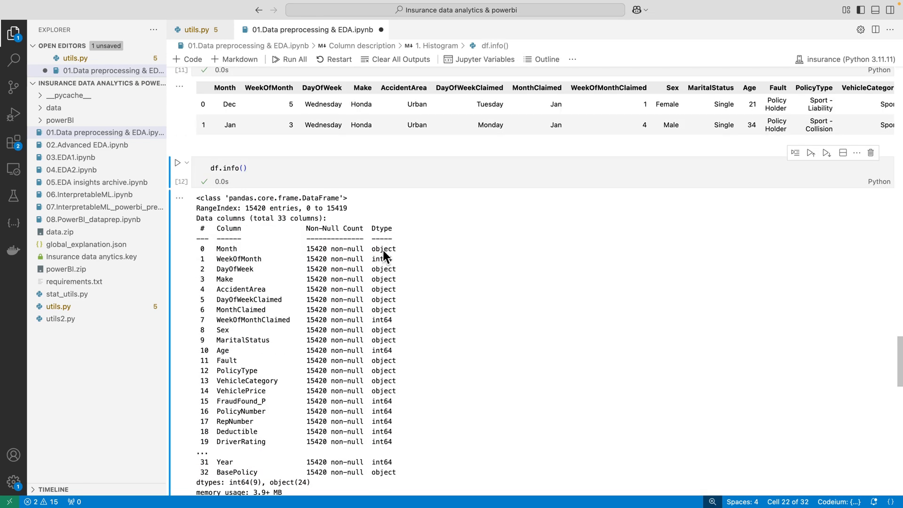
{"action": "scroll", "coordinate": [383, 250], "scroll_direction": "down", "scroll_amount": 1}
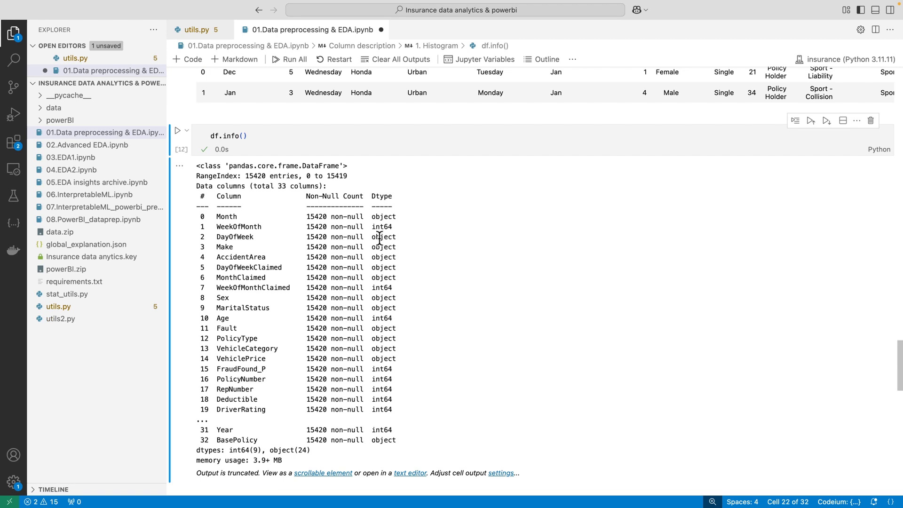
{"action": "left_click", "coordinate": [241, 229]}
{"action": "double_click", "coordinate": [241, 228]}
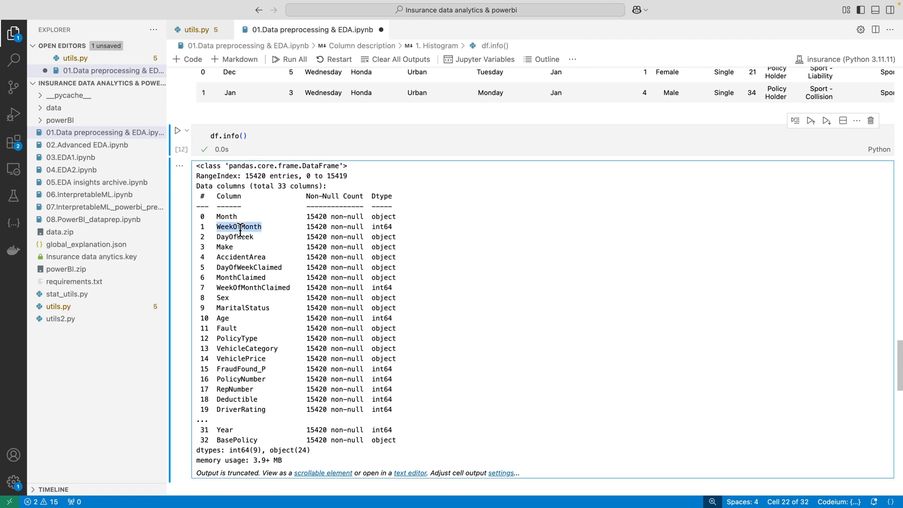
{"action": "double_click", "coordinate": [231, 289]}
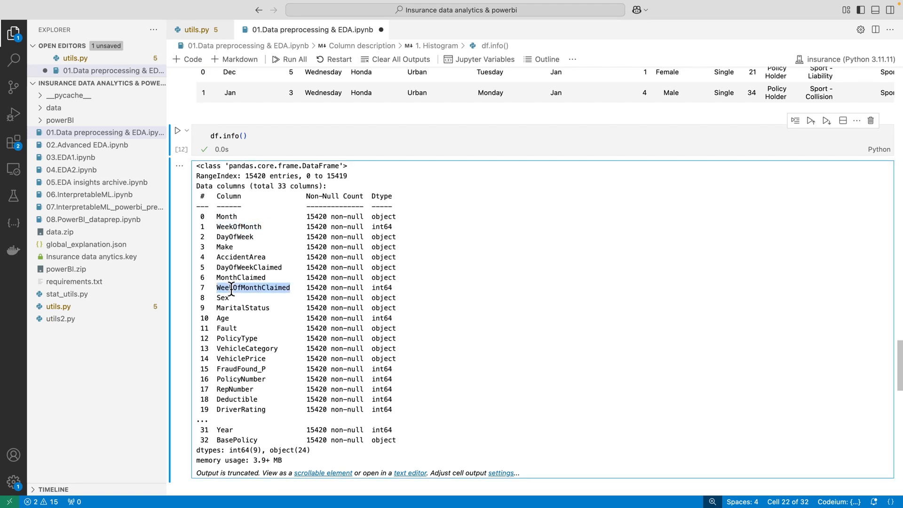
{"action": "double_click", "coordinate": [220, 327]}
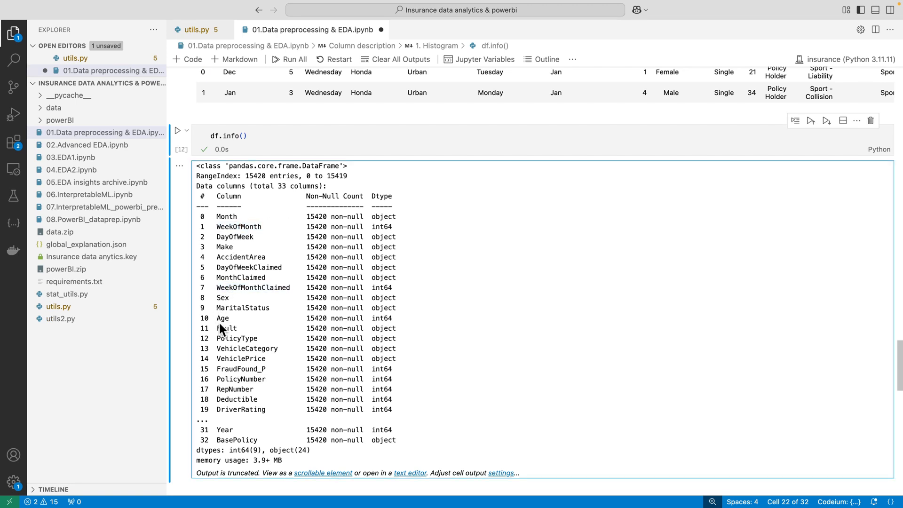
{"action": "double_click", "coordinate": [241, 369]}
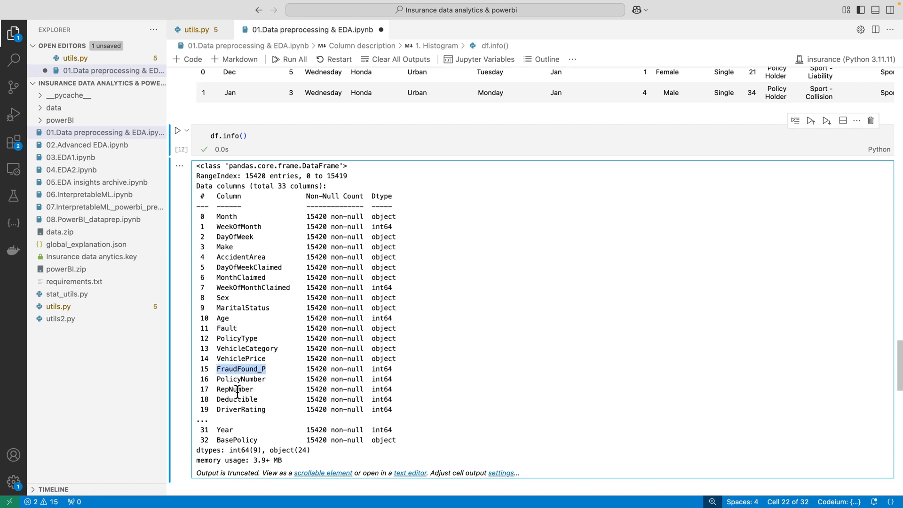
{"action": "double_click", "coordinate": [238, 389]}
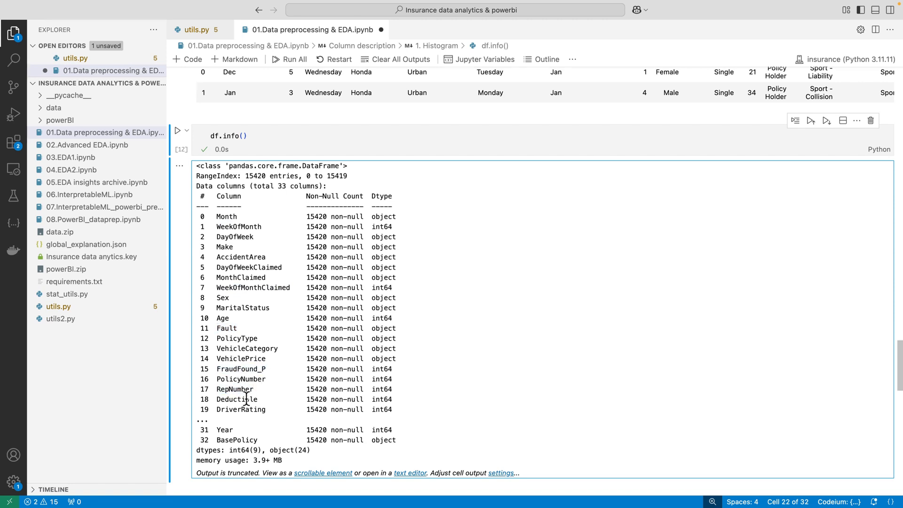
{"action": "double_click", "coordinate": [244, 399]}
{"action": "left_click", "coordinate": [253, 412]}
- Delete the df.info() cell
{"action": "left_click", "coordinate": [365, 118]}
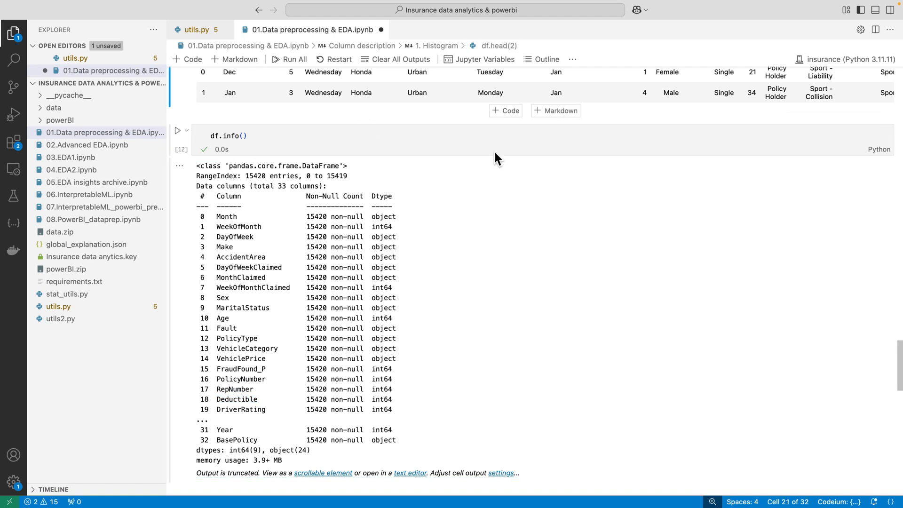
{"action": "left_click", "coordinate": [535, 139]}
{"action": "left_click", "coordinate": [871, 120]}
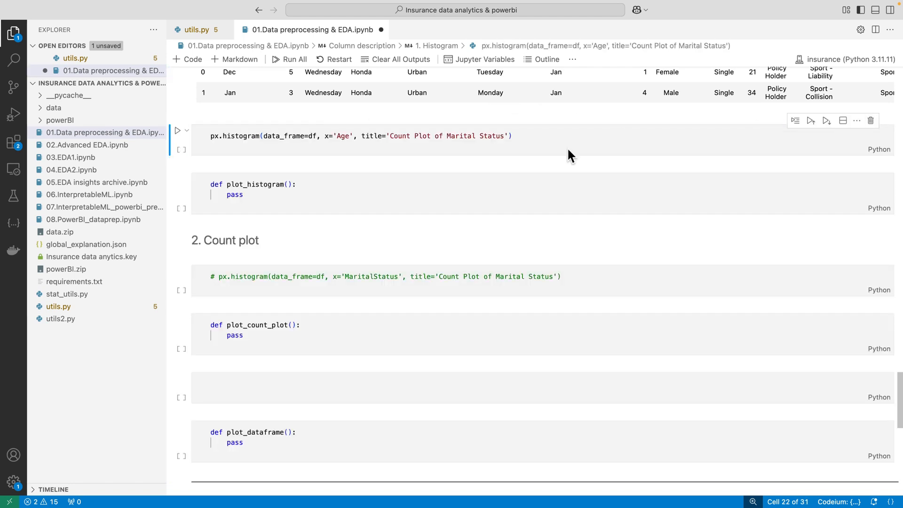
- Run the px.histogram cell that plots the Age column
{"action": "left_click", "coordinate": [545, 139]}
{"action": "key", "text": "ctrl+Return"}
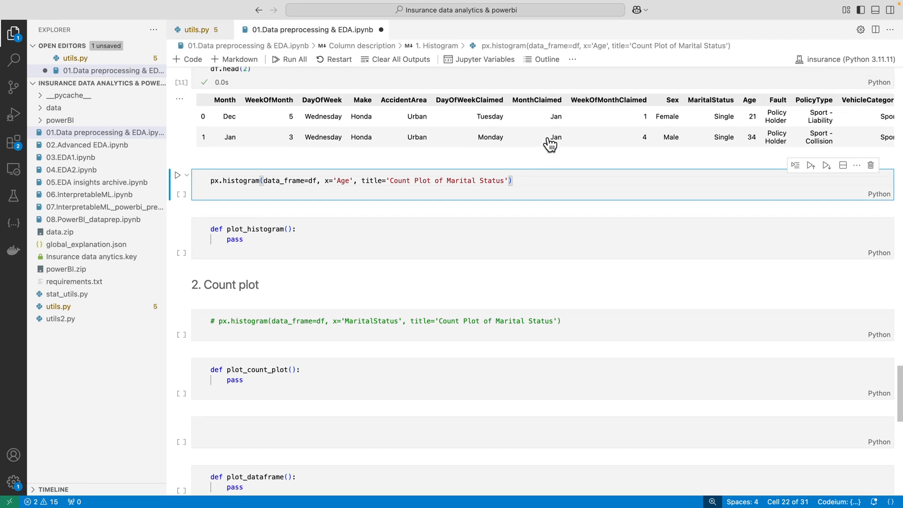
{"action": "scroll", "coordinate": [445, 214], "scroll_direction": "down", "scroll_amount": 2}
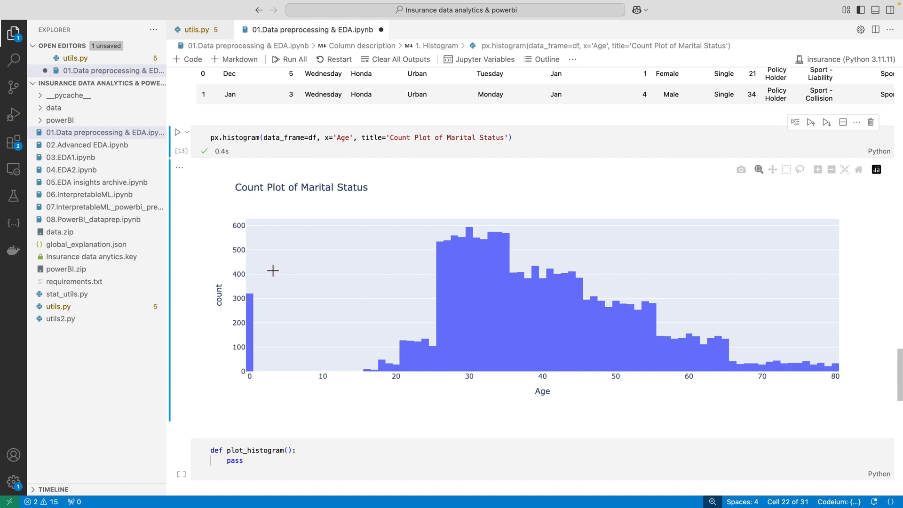
- Zoom in on the bar at age 0 in the histogram, reset the chart's zoom and inspect the youngest ages
{"action": "left_click_drag", "start_coordinate": [272, 268], "coordinate": [220, 392]}
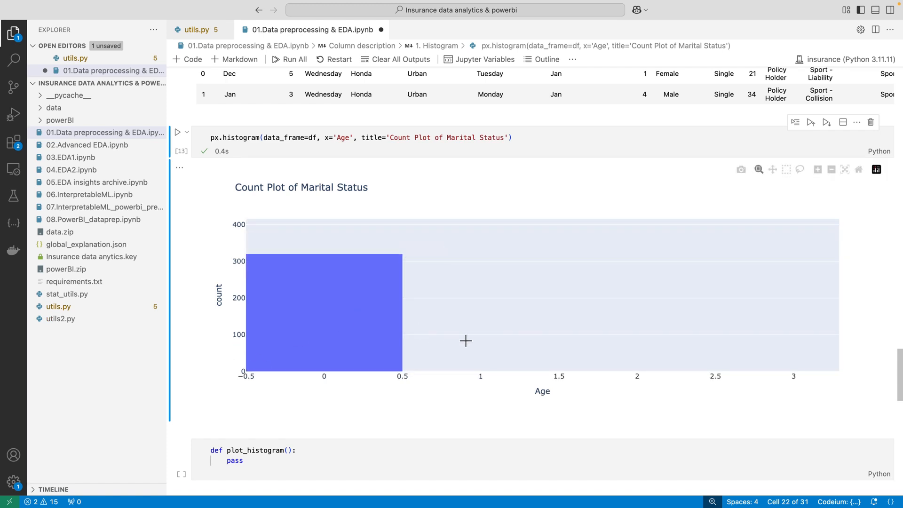
{"action": "double_click", "coordinate": [449, 319]}
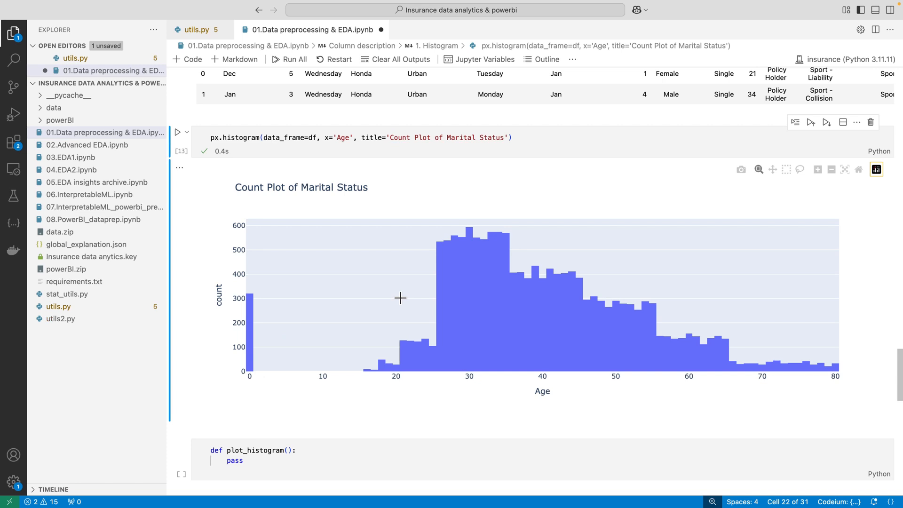
{"action": "left_click", "coordinate": [549, 137]}
{"action": "left_click", "coordinate": [384, 268]}
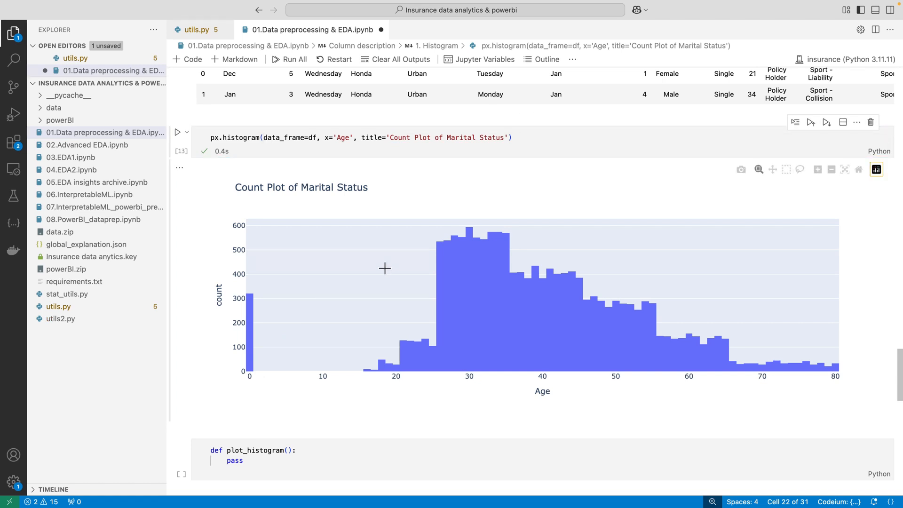
{"action": "mouse_move", "coordinate": [367, 370]}
- Replace the histogram's x column with FraudFound_P, copied from the df.head(2) output, and rerun the cell
{"action": "scroll", "coordinate": [507, 205], "scroll_direction": "up", "scroll_amount": 3}
{"action": "scroll", "coordinate": [600, 169], "scroll_direction": "right", "scroll_amount": 10}
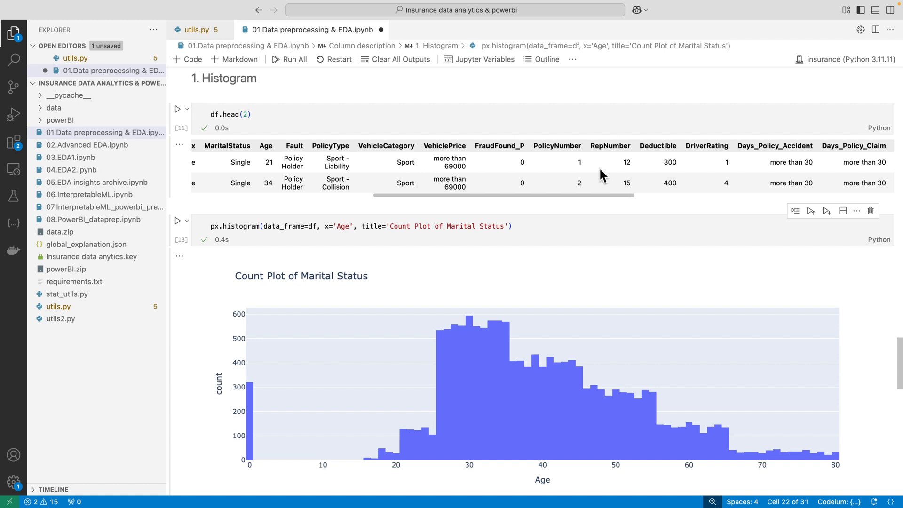
{"action": "double_click", "coordinate": [487, 147]}
{"action": "key", "text": "ctrl+c"}
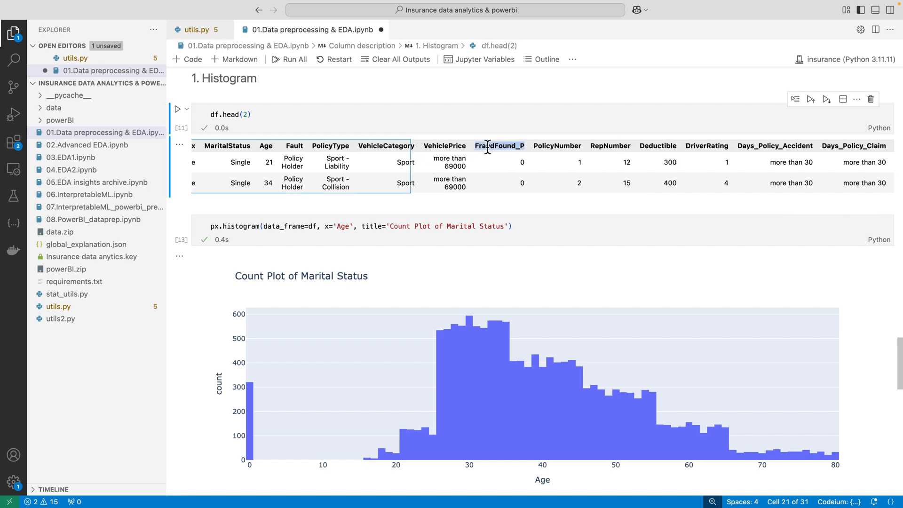
{"action": "left_click", "coordinate": [338, 230]}
{"action": "key", "text": "ctrl+v"}
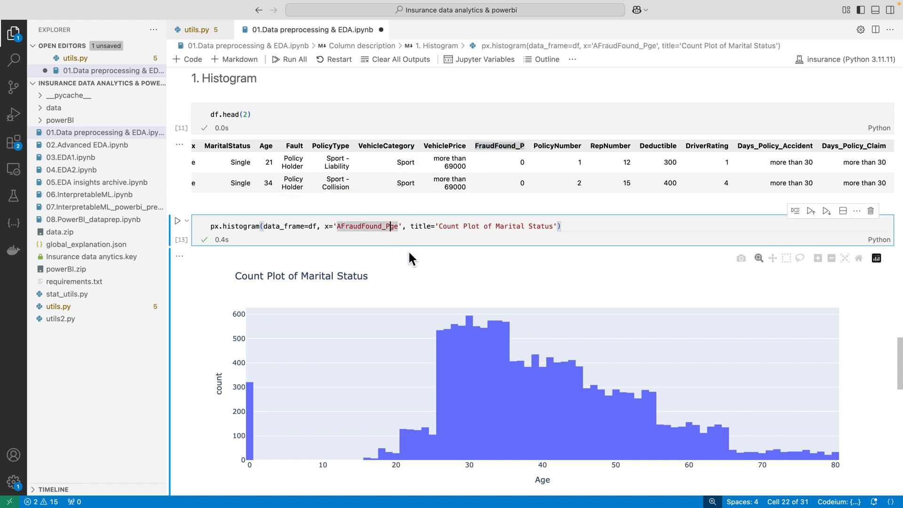
{"action": "double_click", "coordinate": [374, 225]}
{"action": "key", "text": "ctrl+v"}
{"action": "key", "text": "ctrl+Return"}
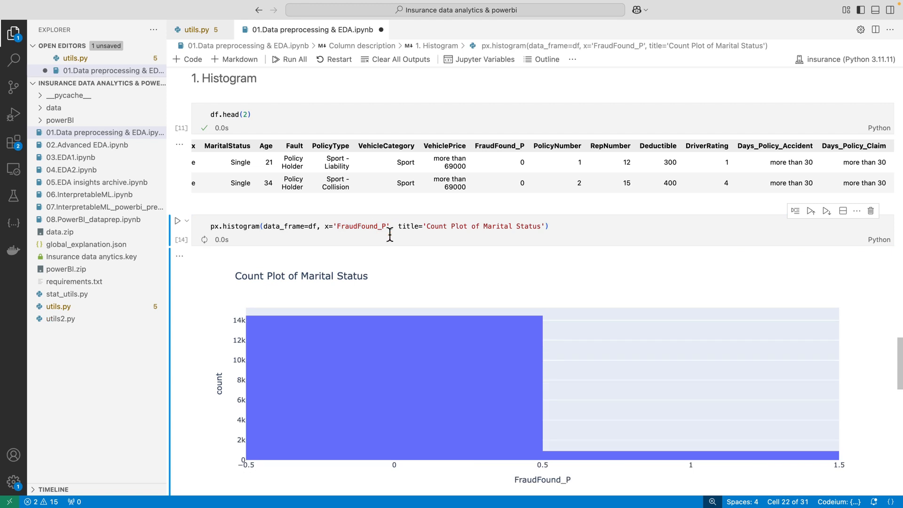
- Examine the counts in the FraudFound_P histogram and review the plot_histogram() stub below it
{"action": "scroll", "coordinate": [418, 252], "scroll_direction": "down", "scroll_amount": 3}
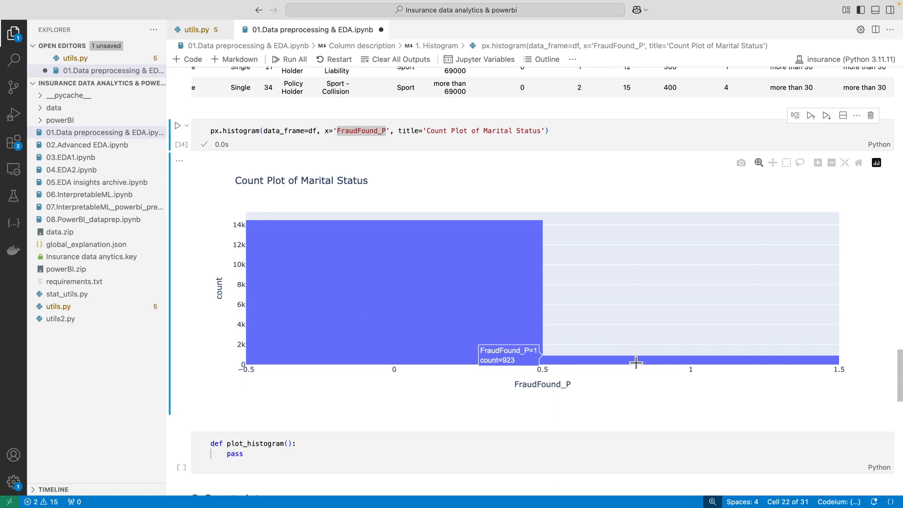
{"action": "scroll", "coordinate": [636, 362], "scroll_direction": "down", "scroll_amount": 3}
{"action": "left_click", "coordinate": [495, 383]}
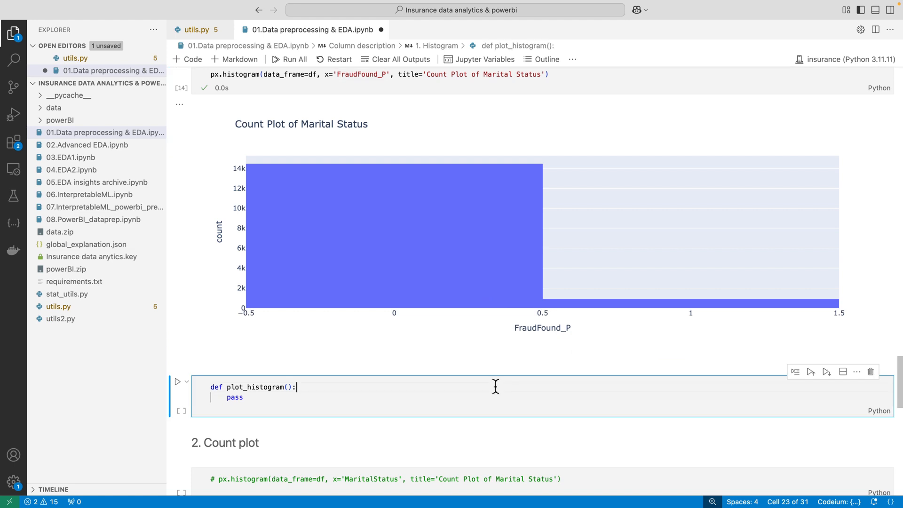
{"action": "scroll", "coordinate": [490, 324], "scroll_direction": "up", "scroll_amount": 1}
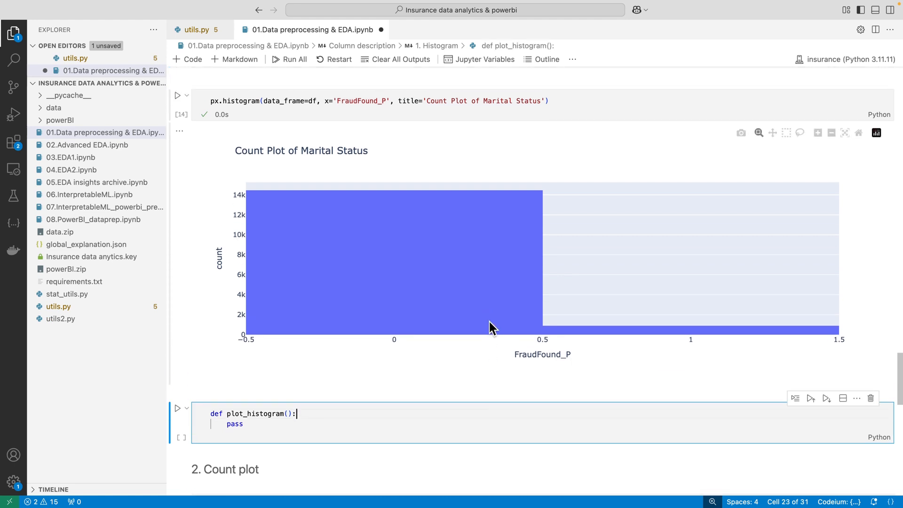
{"action": "scroll", "coordinate": [489, 322], "scroll_direction": "up", "scroll_amount": 2}
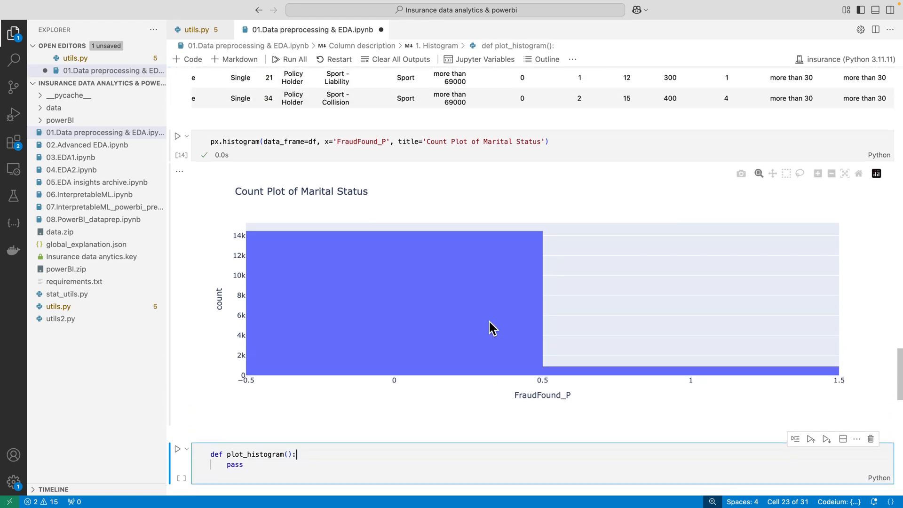
{"action": "scroll", "coordinate": [493, 328], "scroll_direction": "up", "scroll_amount": 1}
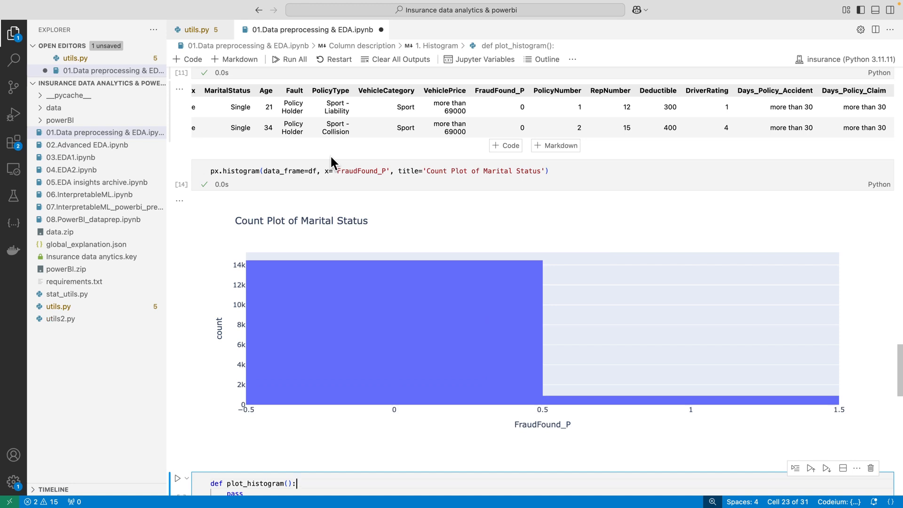
- Check the FraudFound_P column name in the px.histogram call and save the notebook
{"action": "double_click", "coordinate": [348, 170]}
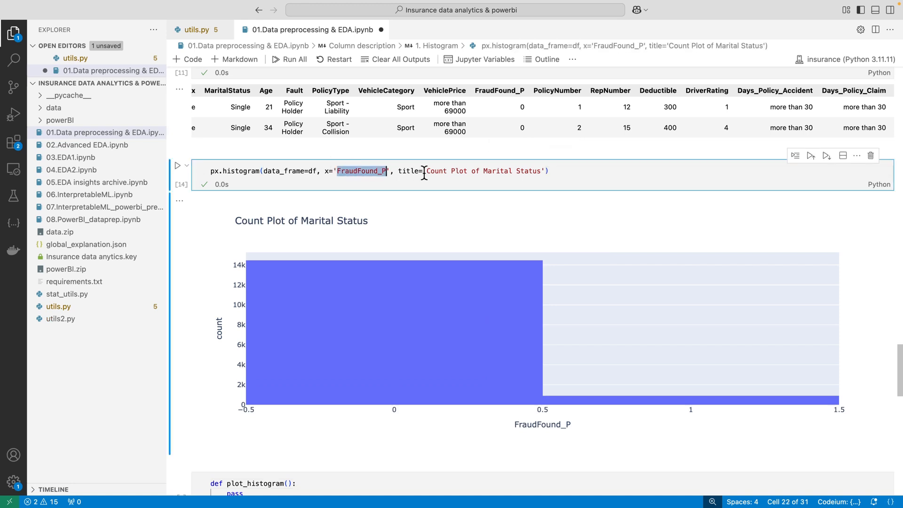
{"action": "key", "text": "super+a"}
{"action": "key", "text": "Right"}
{"action": "key", "text": "Escape"}
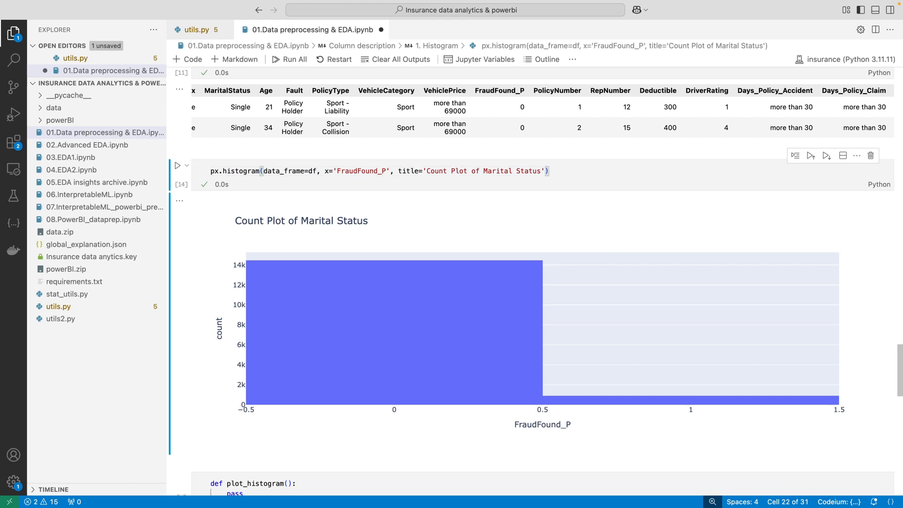
{"action": "key", "text": "super+s"}
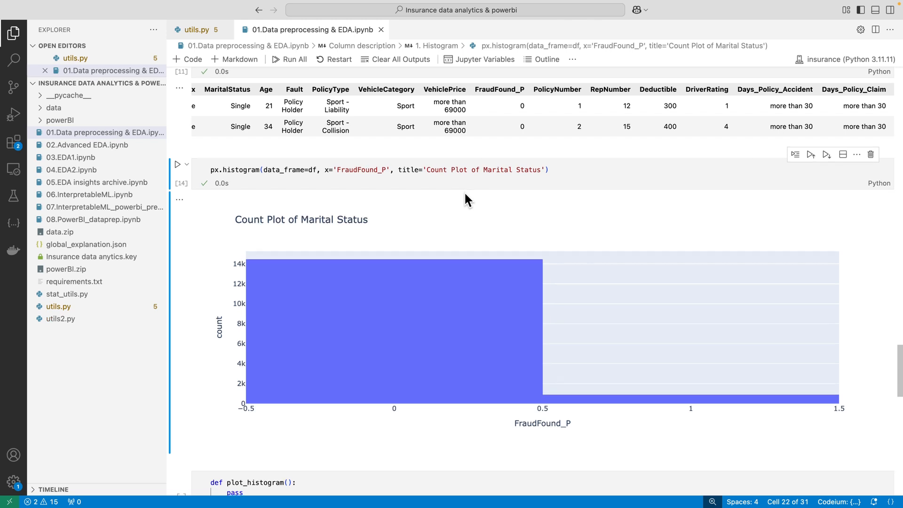
- Examine the plot_histogram() stub and the data_frame, x and title arguments of the px.histogram call above it
{"action": "scroll", "coordinate": [464, 191], "scroll_direction": "down", "scroll_amount": 1}
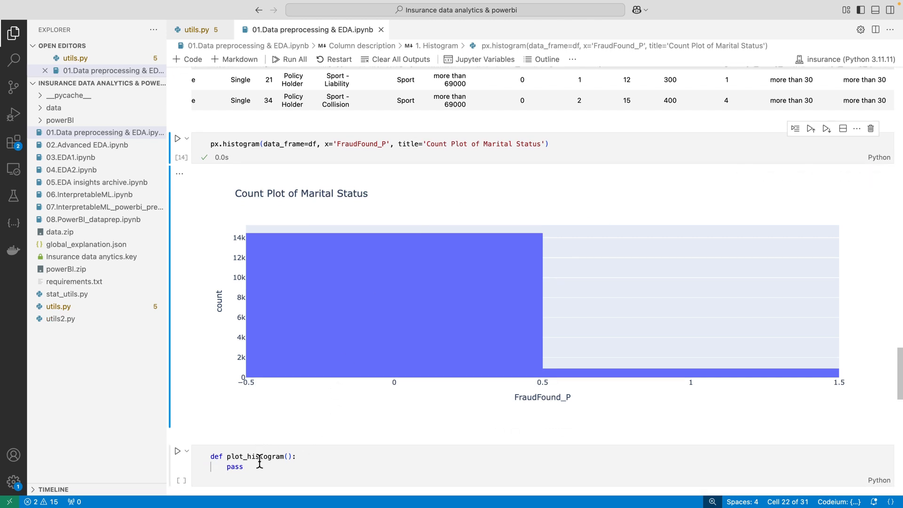
{"action": "double_click", "coordinate": [243, 456]}
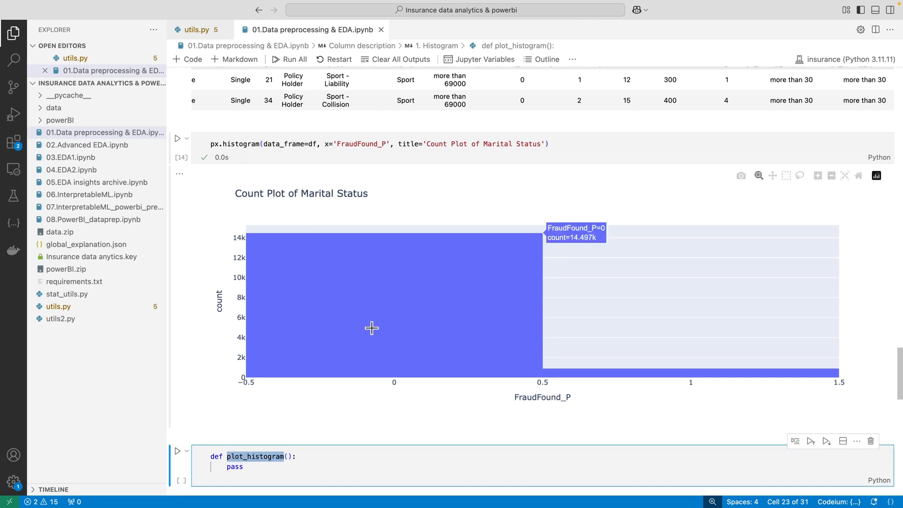
{"action": "scroll", "coordinate": [372, 327], "scroll_direction": "down", "scroll_amount": 2}
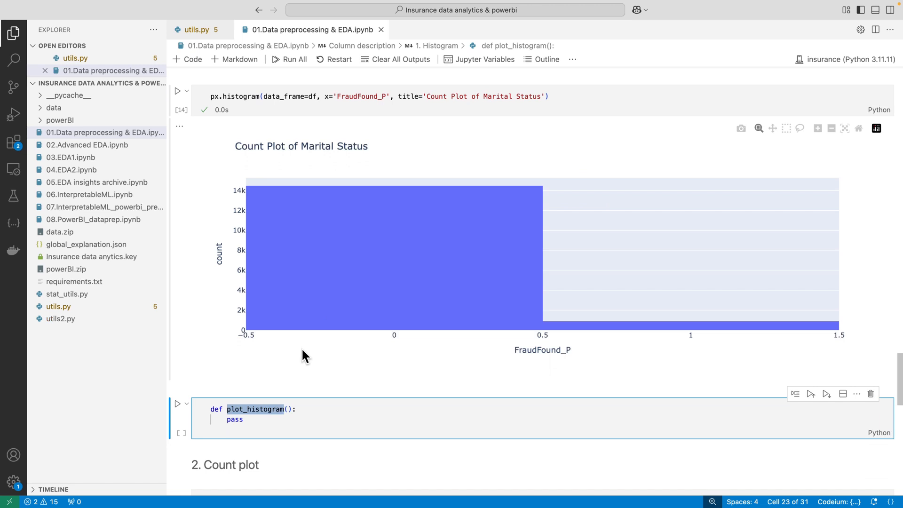
{"action": "left_click", "coordinate": [345, 96]}
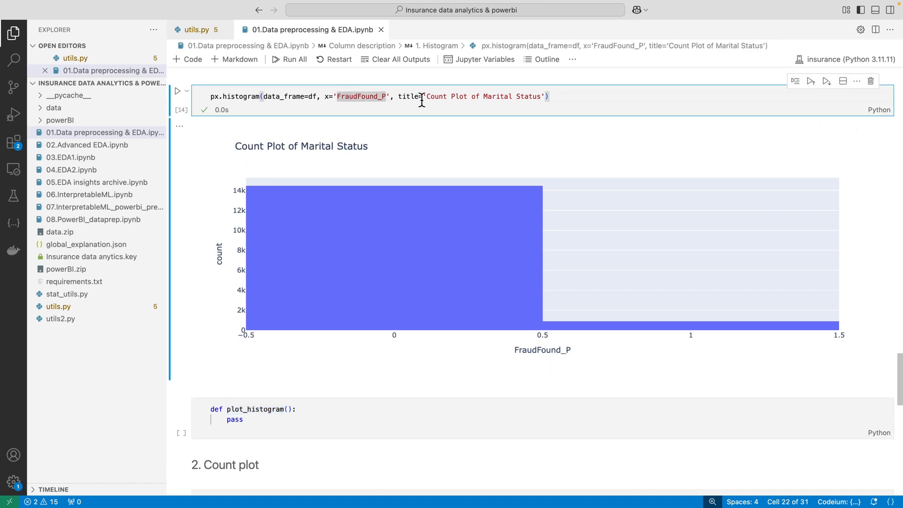
{"action": "left_click", "coordinate": [558, 97]}
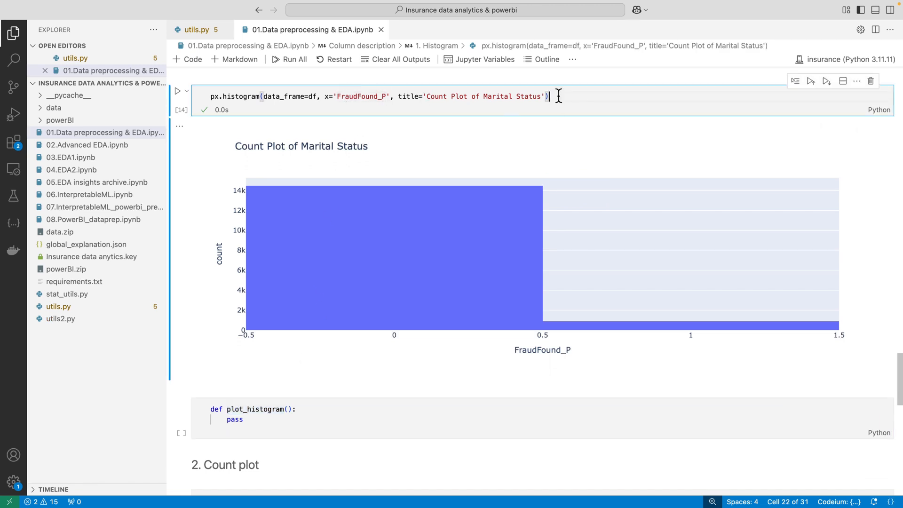
{"action": "mouse_move", "coordinate": [311, 92]}
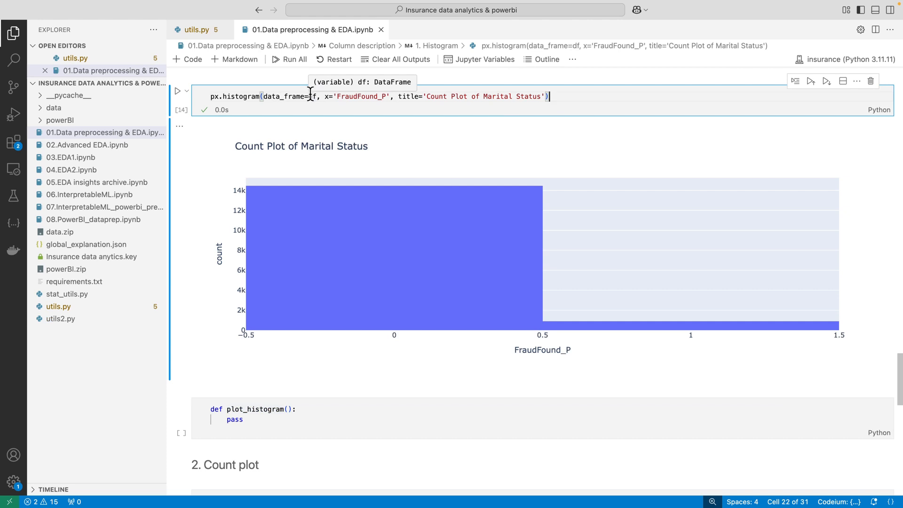
{"action": "mouse_move", "coordinate": [280, 97]}
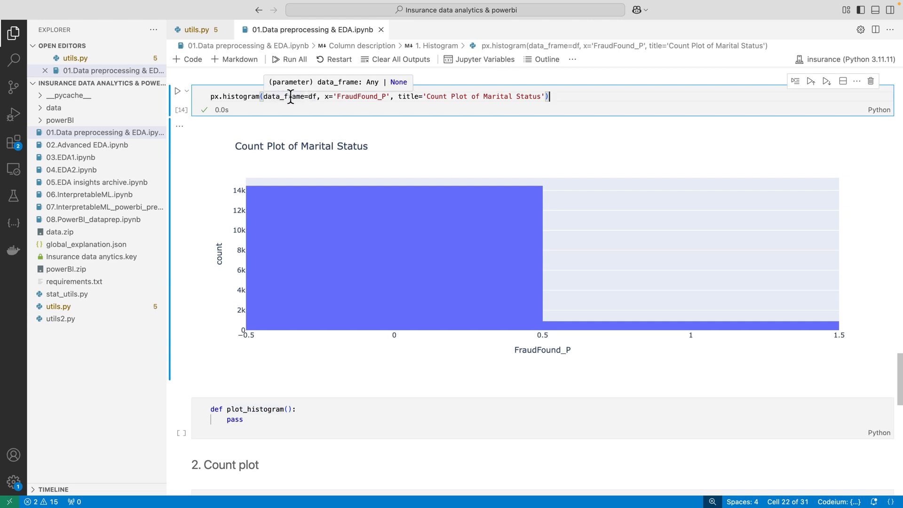
{"action": "double_click", "coordinate": [311, 97]}
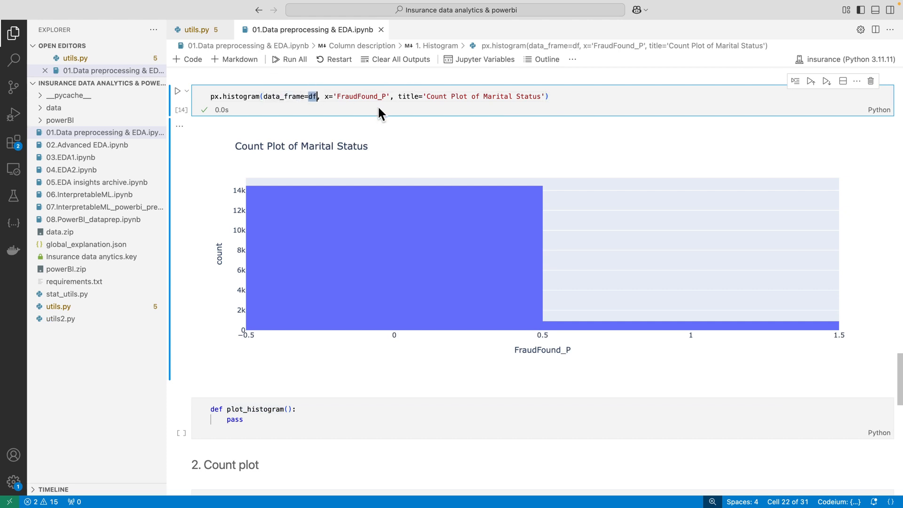
{"action": "double_click", "coordinate": [363, 96]}
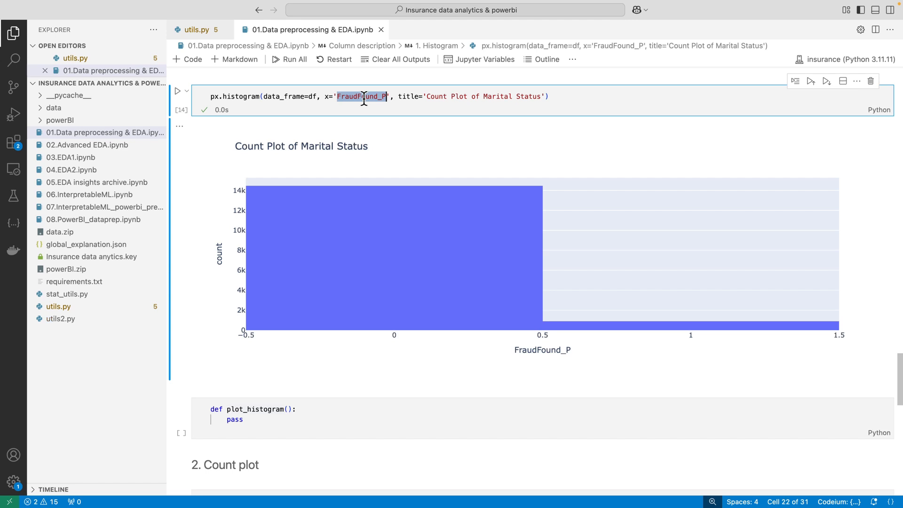
{"action": "double_click", "coordinate": [440, 97]}
{"action": "left_click_drag", "start_coordinate": [439, 97], "coordinate": [542, 96]}
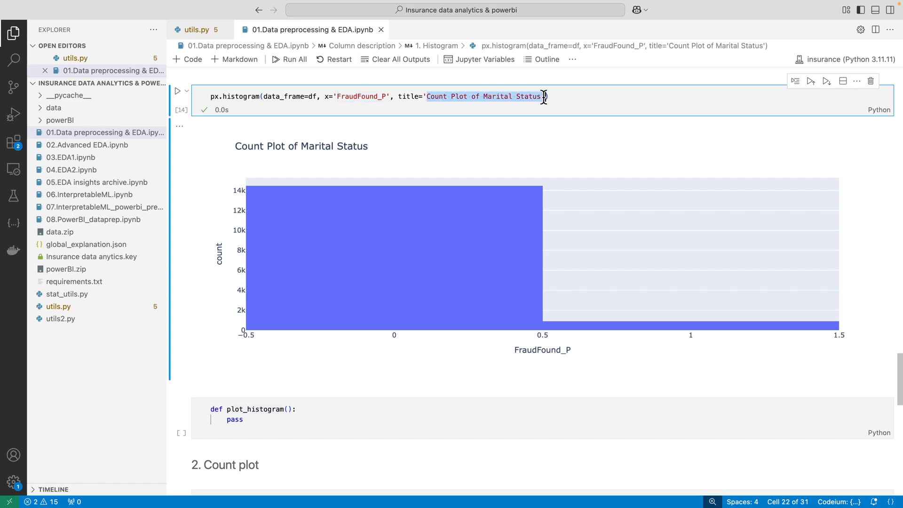
{"action": "left_click", "coordinate": [543, 97]}
- Add the parameters data, x_col and title to the plot_histogram function definition
{"action": "left_click", "coordinate": [286, 414]}
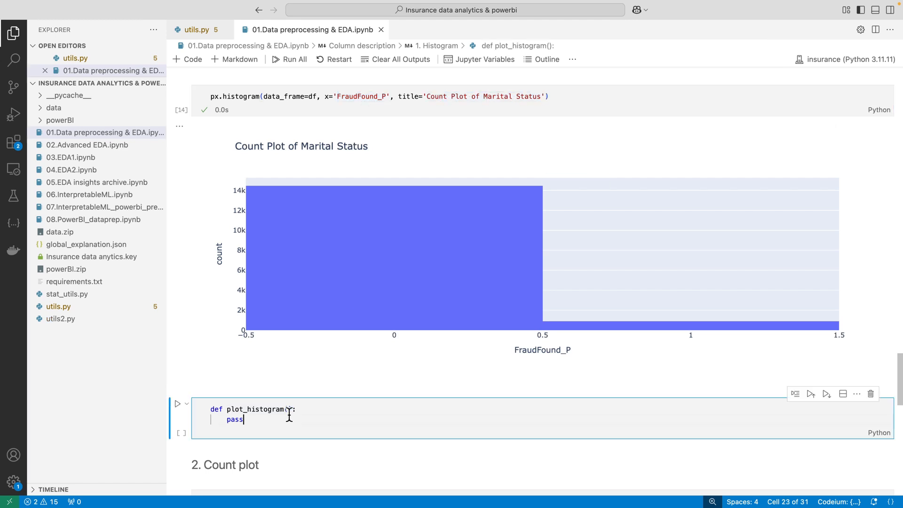
{"action": "scroll", "coordinate": [337, 397], "scroll_direction": "down", "scroll_amount": 3}
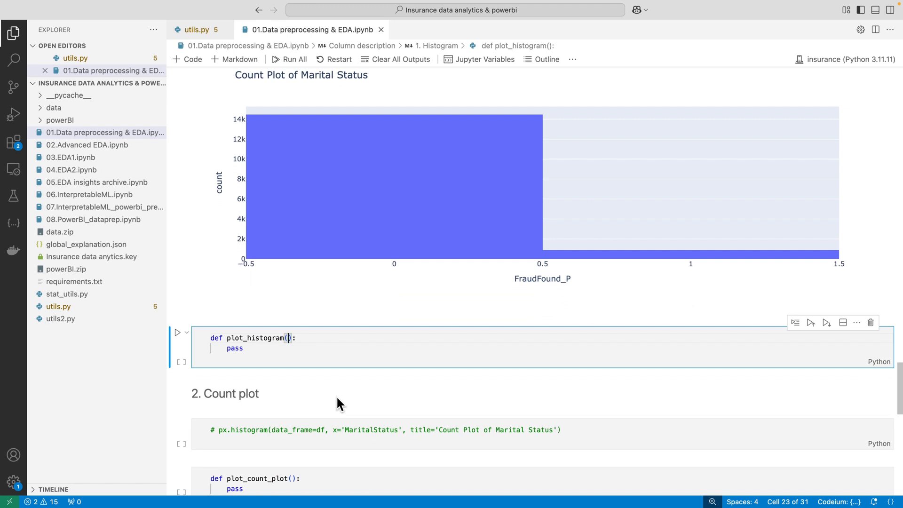
{"action": "scroll", "coordinate": [354, 346], "scroll_direction": "up", "scroll_amount": 1}
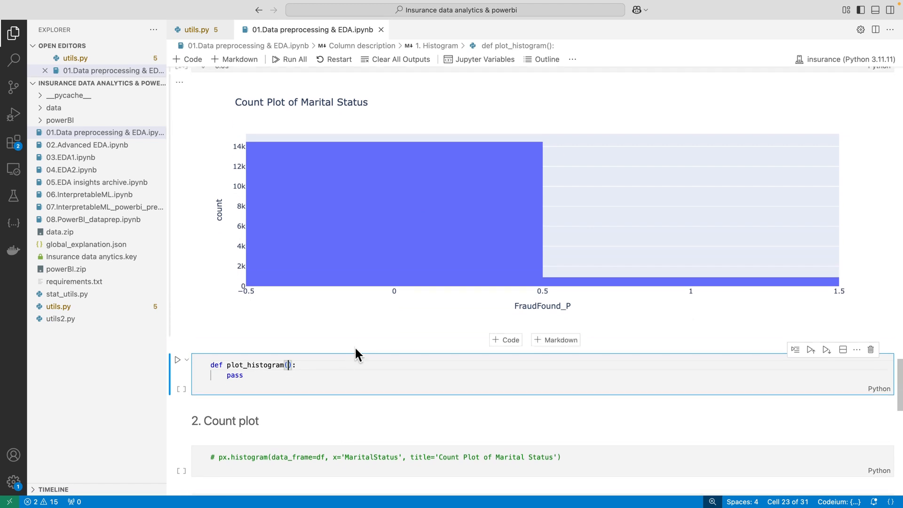
{"action": "scroll", "coordinate": [356, 348], "scroll_direction": "up", "scroll_amount": 1}
{"action": "scroll", "coordinate": [355, 348], "scroll_direction": "up", "scroll_amount": 1}
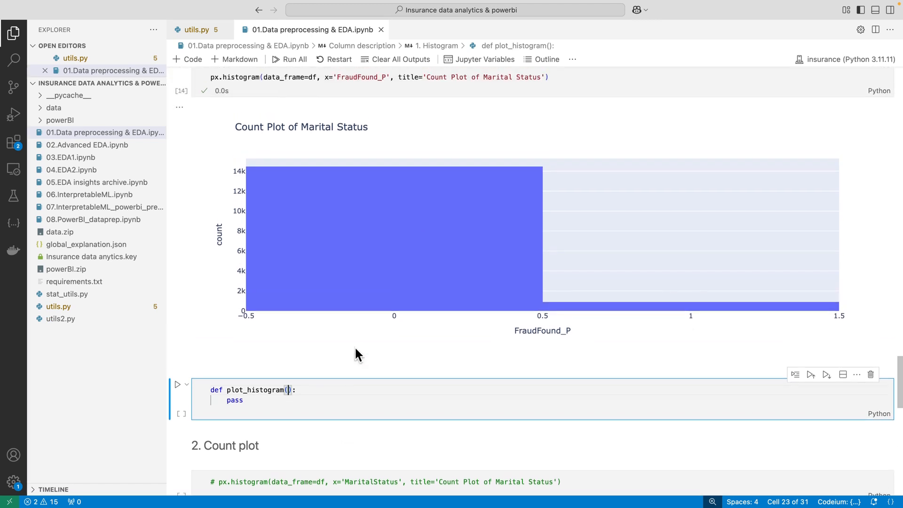
{"action": "type", "text": "data,"}
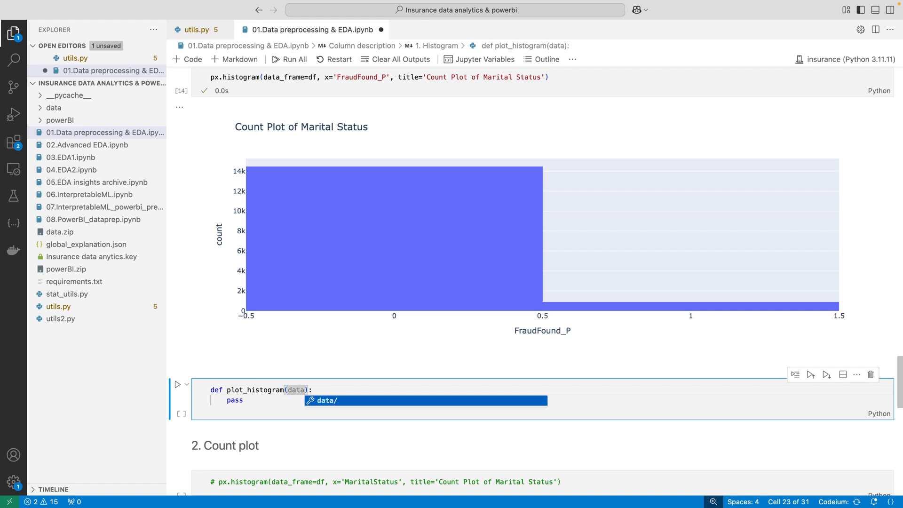
{"action": "type", "text": "x_col, "}
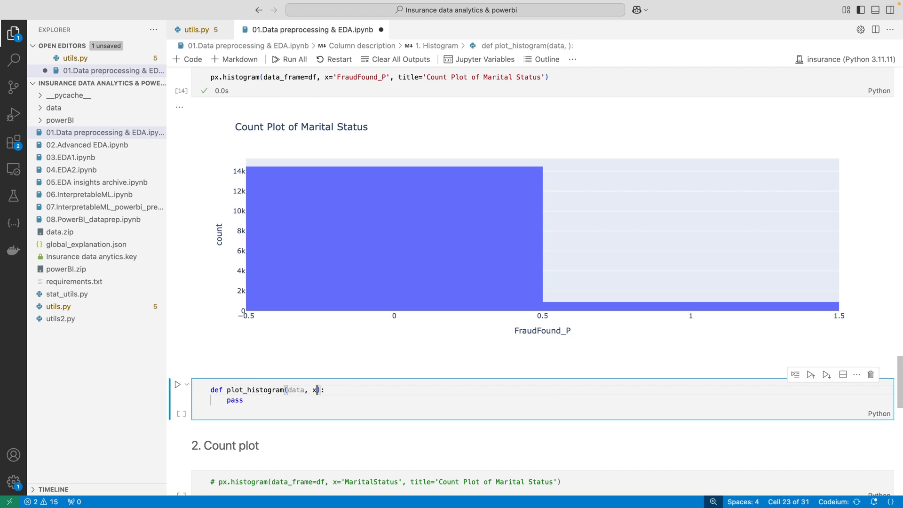
{"action": "type", "text": "title"}
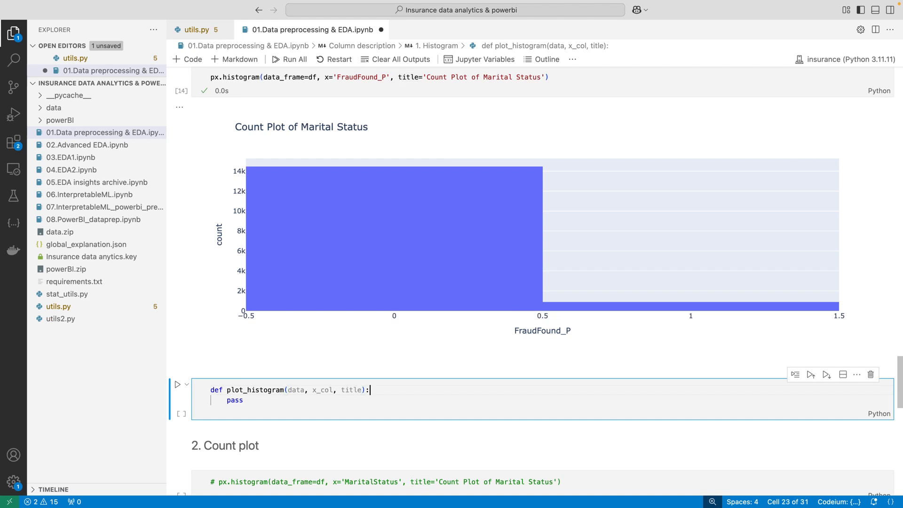
- Insert px.histogram(data, x=x_col, title=title) above pass in the plot_histogram body, reusing the existing call's name, and save the notebook
{"action": "double_click", "coordinate": [244, 77]}
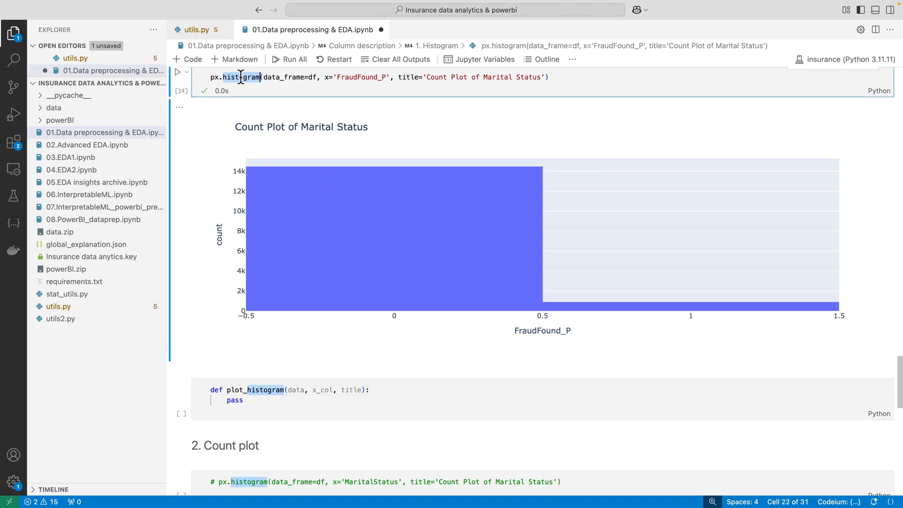
{"action": "left_click_drag", "start_coordinate": [244, 78], "coordinate": [210, 78]}
{"action": "key", "text": "super+c"}
{"action": "left_click", "coordinate": [395, 389]}
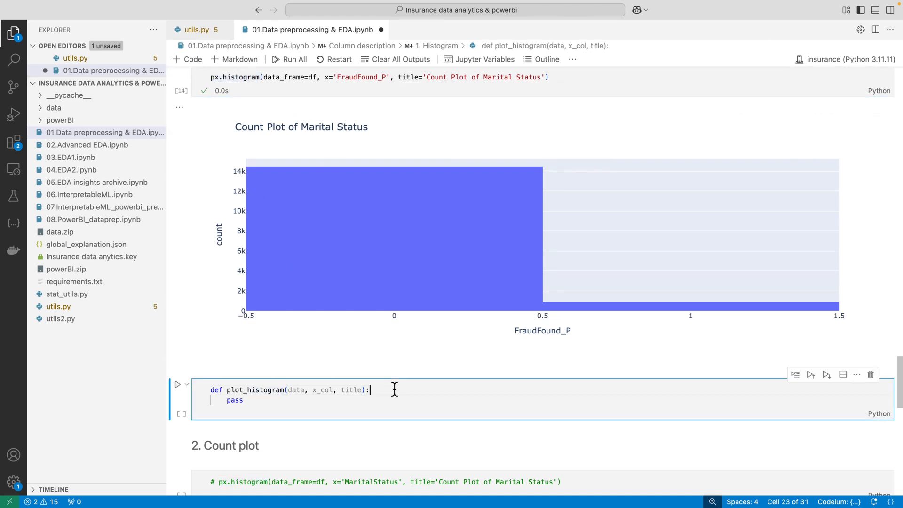
{"action": "key", "text": "Return"}
{"action": "key", "text": "super+v"}
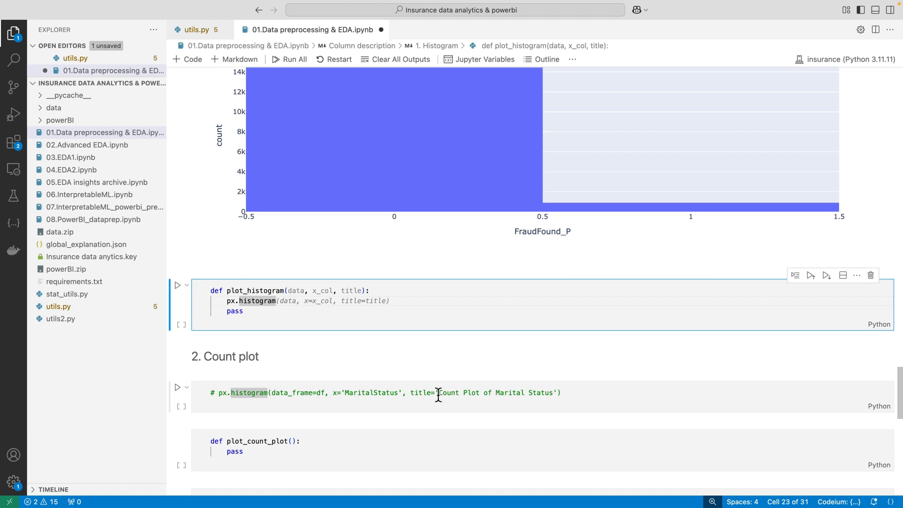
{"action": "type", "text": "(data, x=x"}
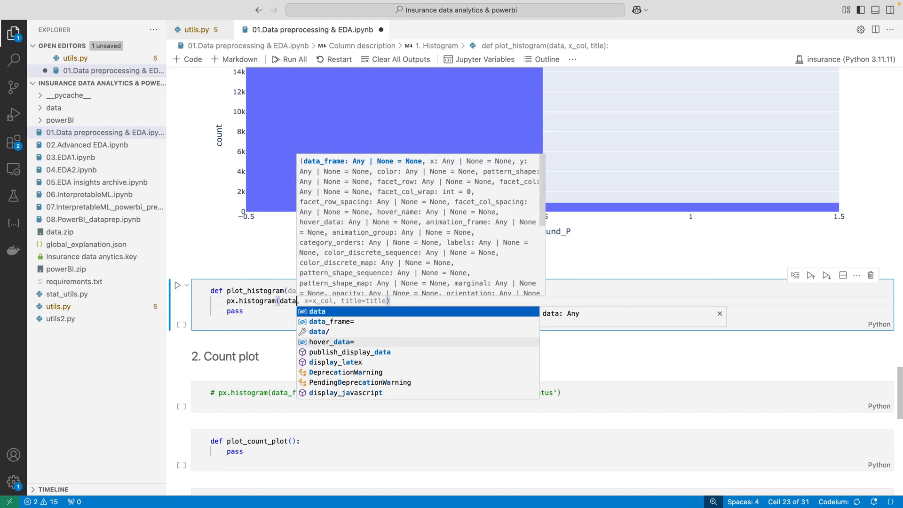
{"action": "type", "text": "_col"}
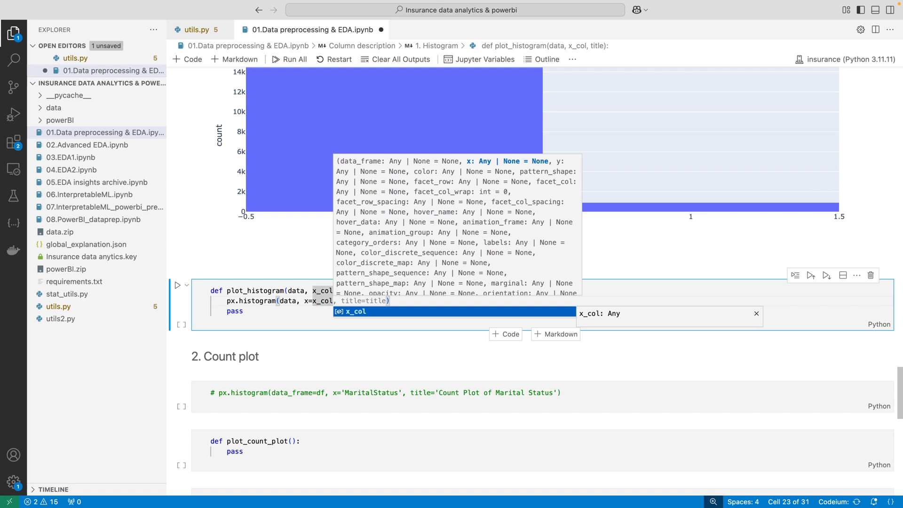
{"action": "type", "text": ","}
{"action": "type", "text": " title="}
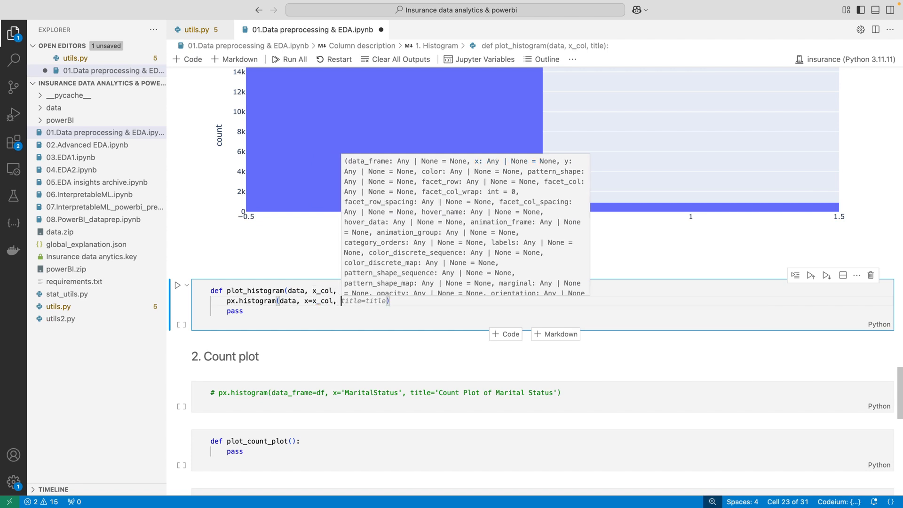
{"action": "key", "text": "Tab"}
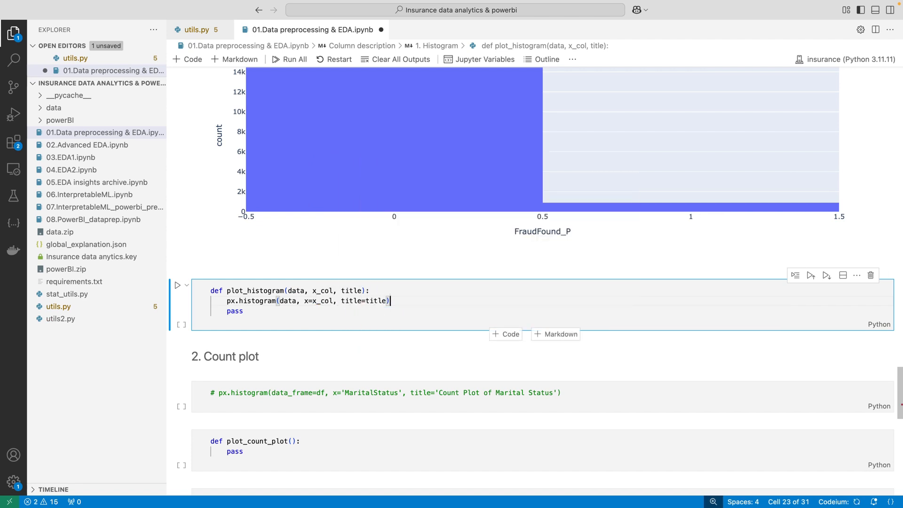
{"action": "key", "text": "super+s"}
- Replace pass with return fig and assign the px.histogram call to fig in plot_histogram
{"action": "key", "text": "Down"}
{"action": "key", "text": "alt+shift+Left"}
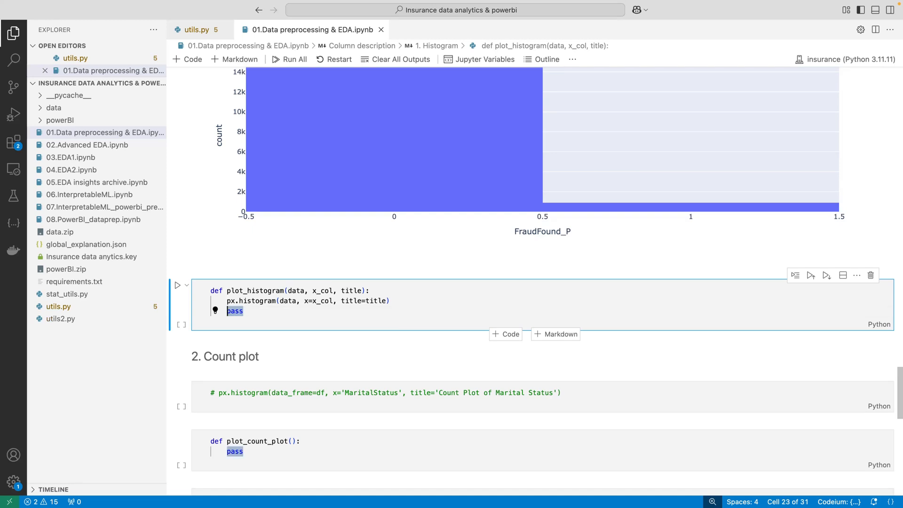
{"action": "key", "text": "BackSpace"}
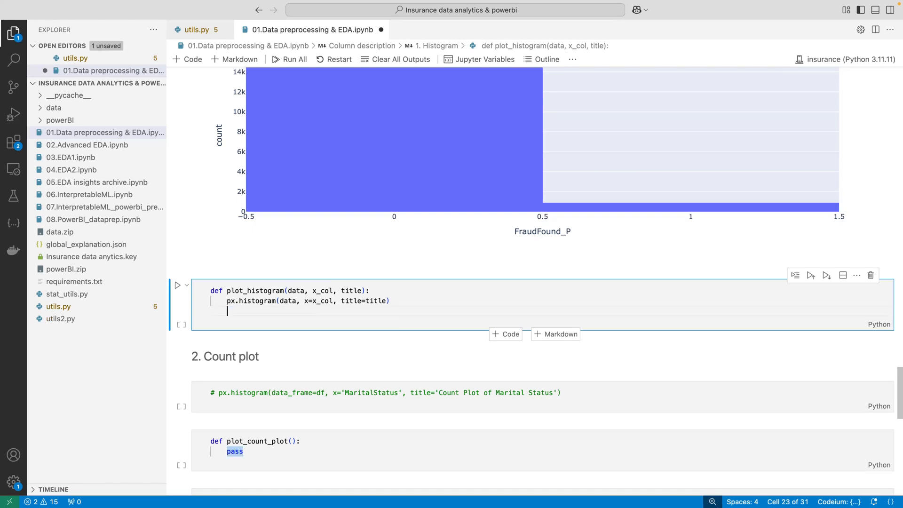
{"action": "type", "text": "re"}
{"action": "key", "text": "Escape"}
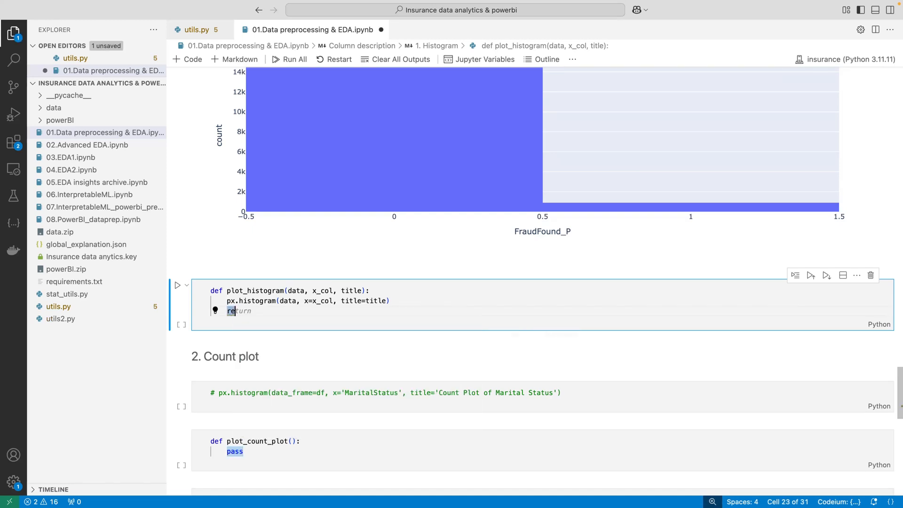
{"action": "key", "text": "Up"}
{"action": "type", "text": "fig ="}
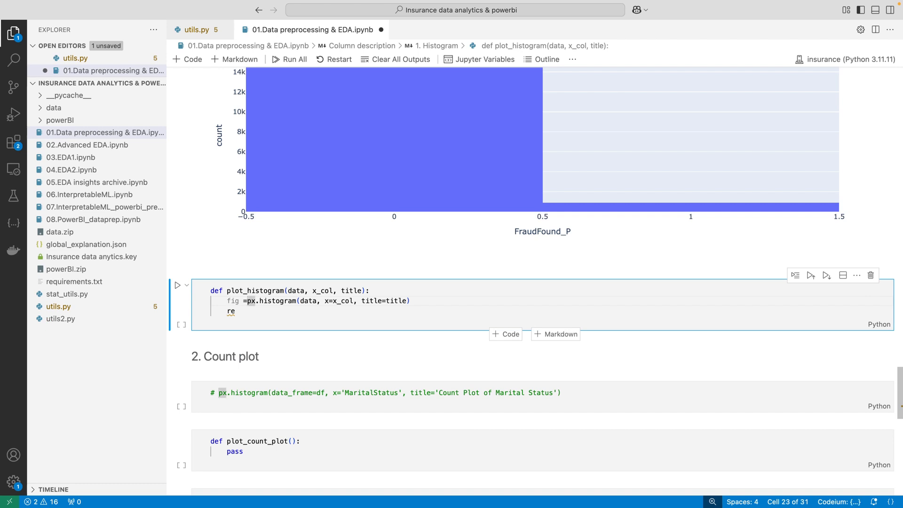
{"action": "key", "text": "Down"}
{"action": "type", "text": "turn fig"}
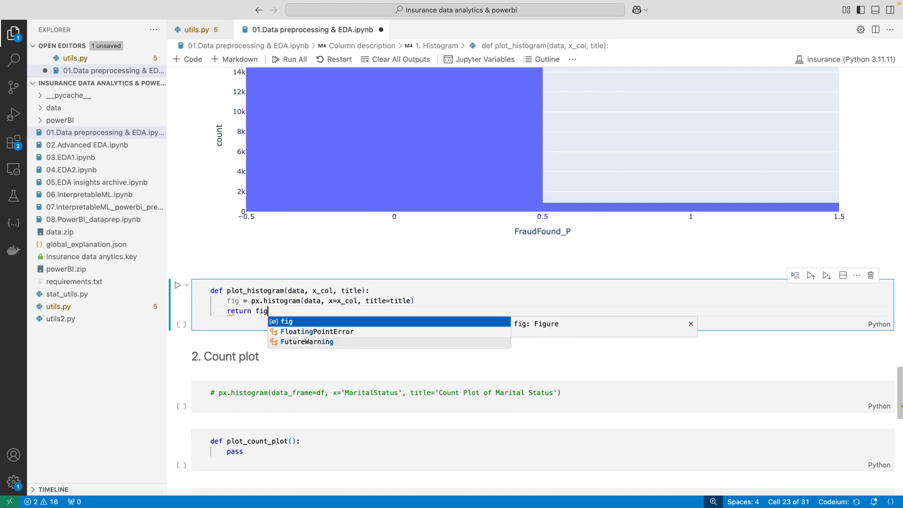
- Run the plot_histogram cell, insert an empty code cell above the Count plot heading and save the notebook
{"action": "key", "text": "shift+Return"}
{"action": "key", "text": "a"}
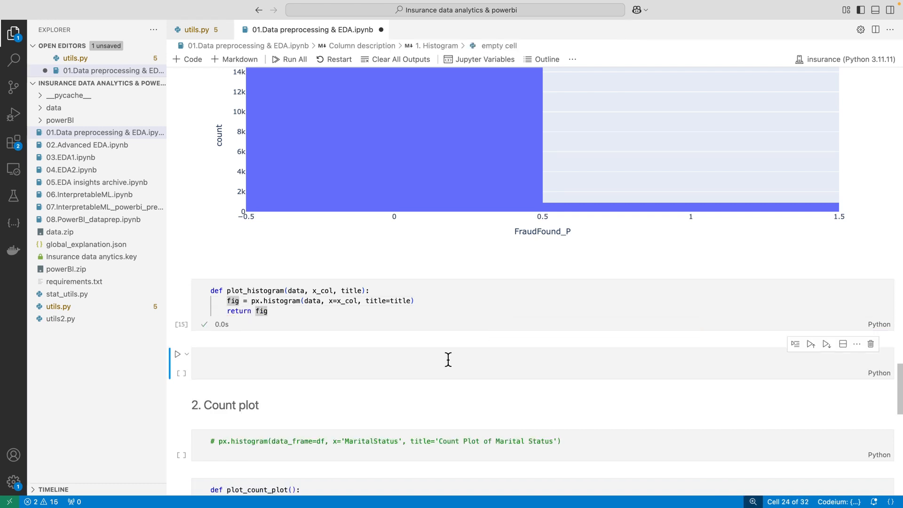
{"action": "key", "text": "super+s"}
- Write fig = plot_histogram(df, 'FraudFound_P', 'Count Plot of Marital Status') in the empty cell below the function definition
{"action": "left_click", "coordinate": [448, 360]}
{"action": "type", "text": "fig"}
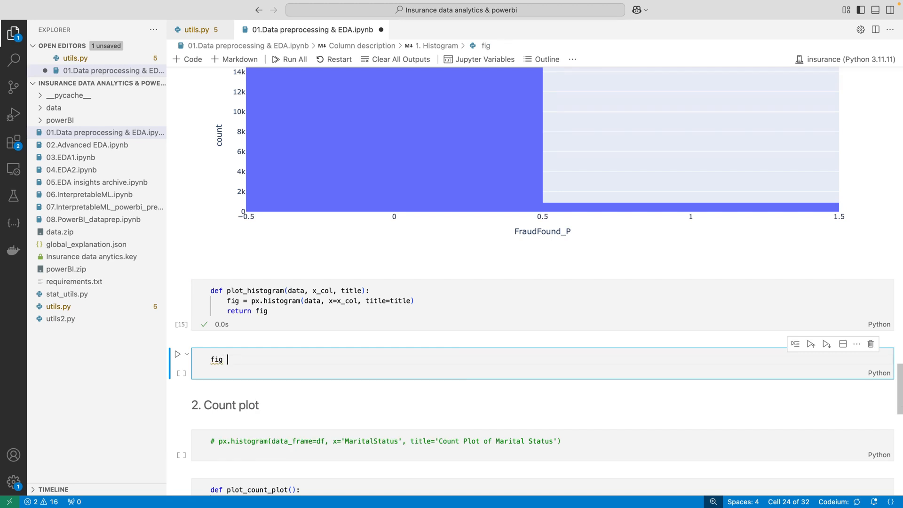
{"action": "type", "text": " = pl"}
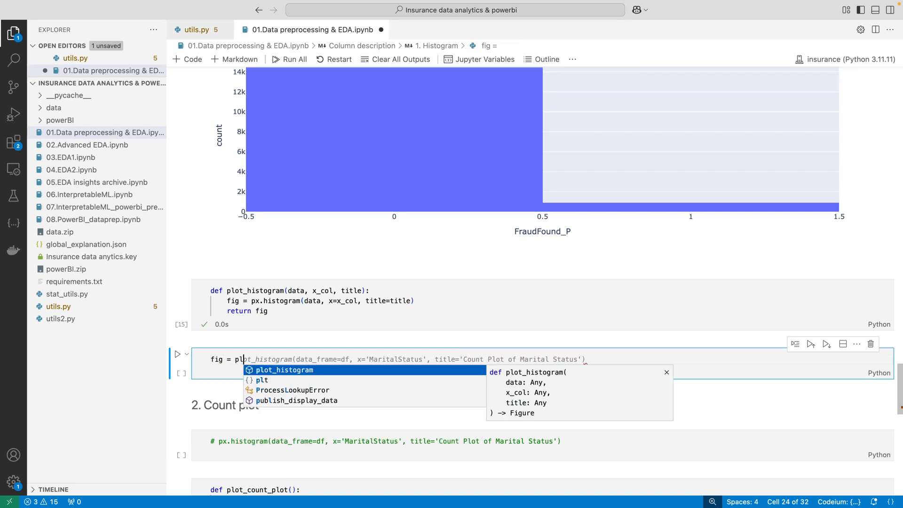
{"action": "type", "text": "ot_histogram(d"}
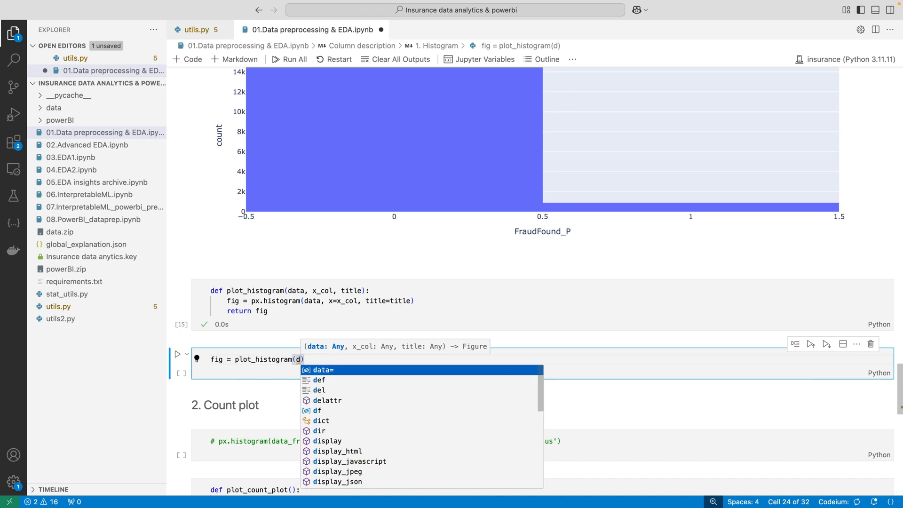
{"action": "type", "text": "f,"}
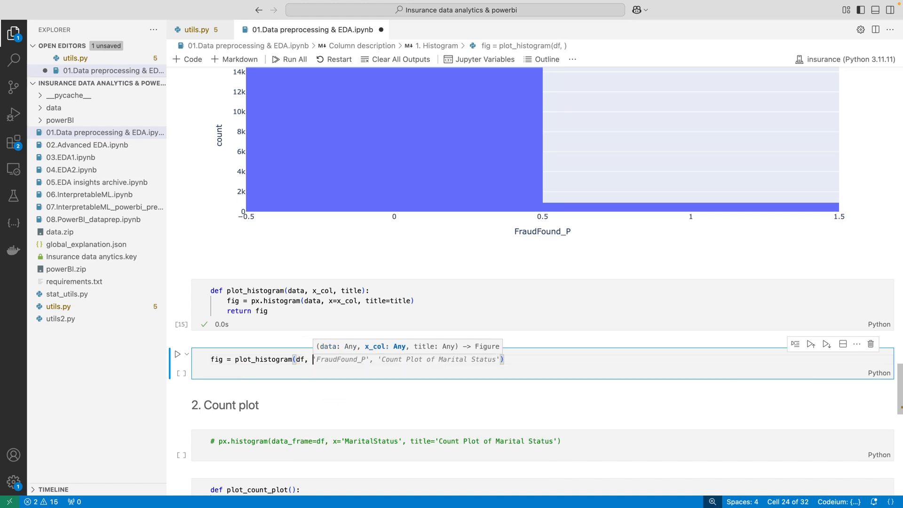
{"action": "key", "text": "Tab"}
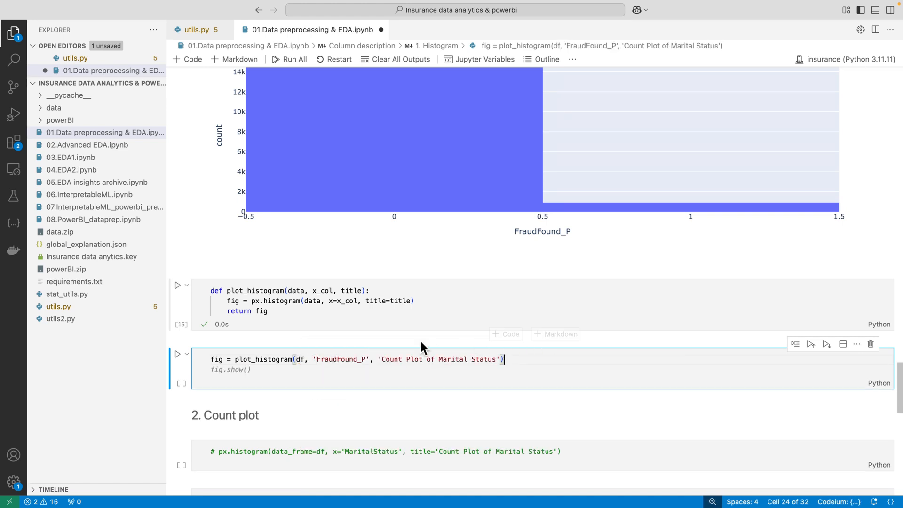
- Replace the column argument of the plot_histogram call with 'Age' and run the cell
{"action": "scroll", "coordinate": [423, 347], "scroll_direction": "down", "scroll_amount": 3}
{"action": "left_click_drag", "start_coordinate": [368, 288], "coordinate": [316, 288]}
{"action": "type", "text": "Age"}
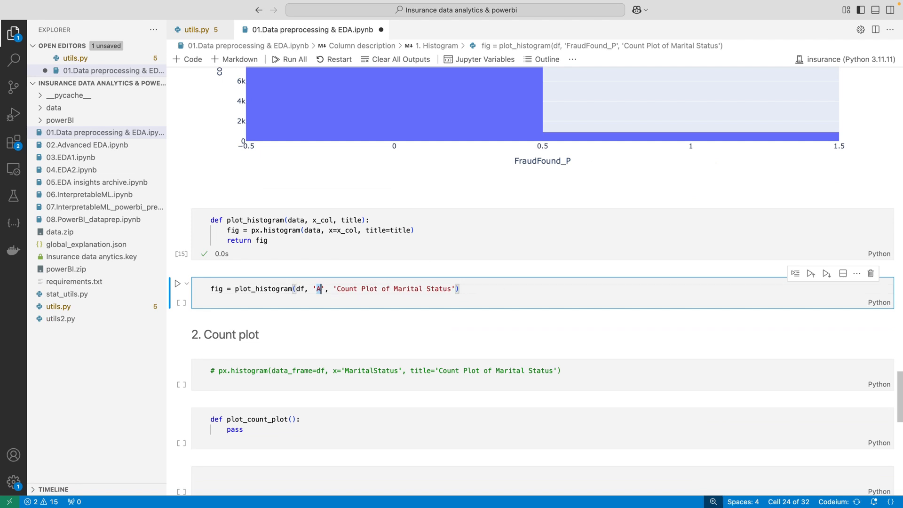
{"action": "key", "text": "ctrl+Return"}
- Insert an empty code cell above the Count plot heading and save the notebook
{"action": "left_click", "coordinate": [325, 331]}
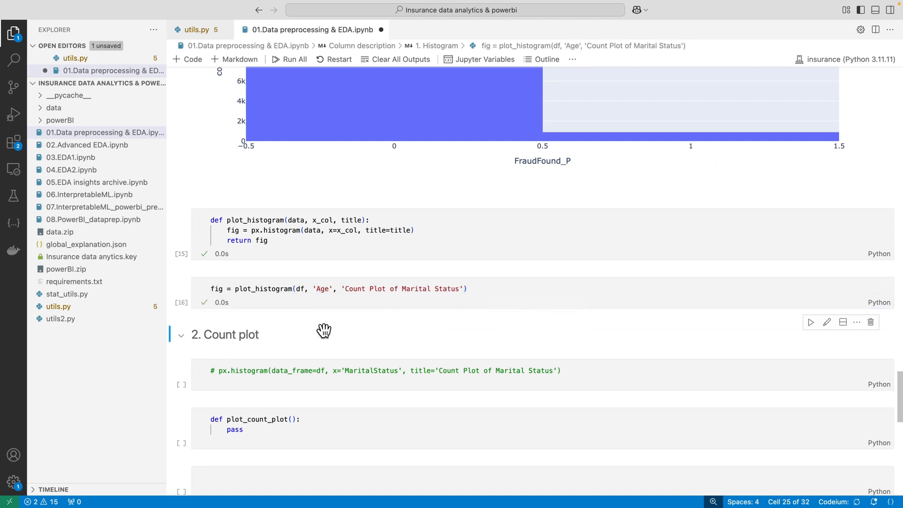
{"action": "key", "text": "a"}
{"action": "key", "text": "super+s"}
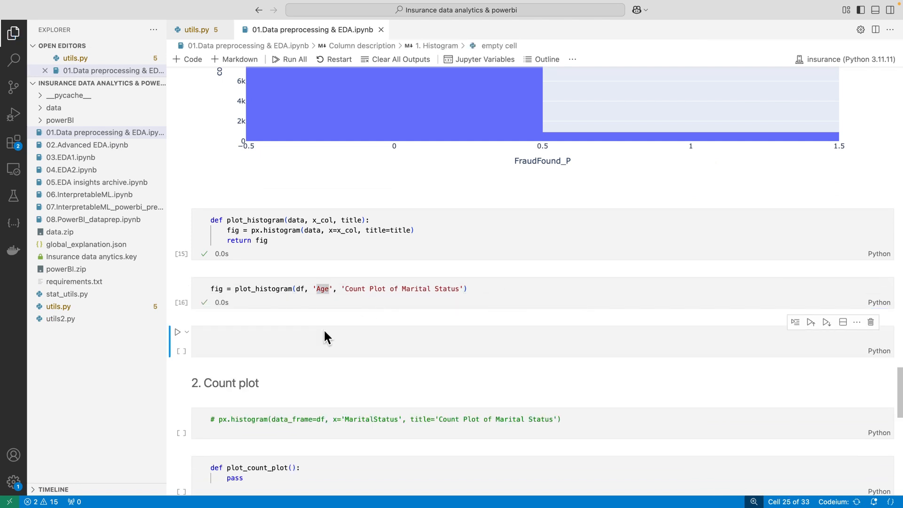
- Compare the fig returned by the plot_histogram definition with the fig assigned in the Age call, alongside the earlier FraudFound_P plot
{"action": "left_click", "coordinate": [284, 289]}
{"action": "scroll", "coordinate": [283, 290], "scroll_direction": "up", "scroll_amount": 2}
{"action": "scroll", "coordinate": [284, 292], "scroll_direction": "up", "scroll_amount": 2}
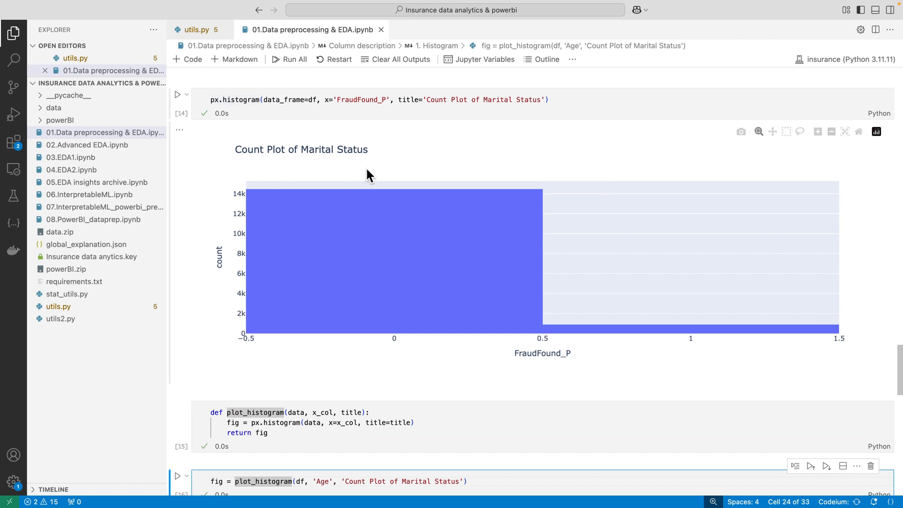
{"action": "scroll", "coordinate": [331, 148], "scroll_direction": "down", "scroll_amount": 2}
{"action": "scroll", "coordinate": [283, 348], "scroll_direction": "down", "scroll_amount": 2}
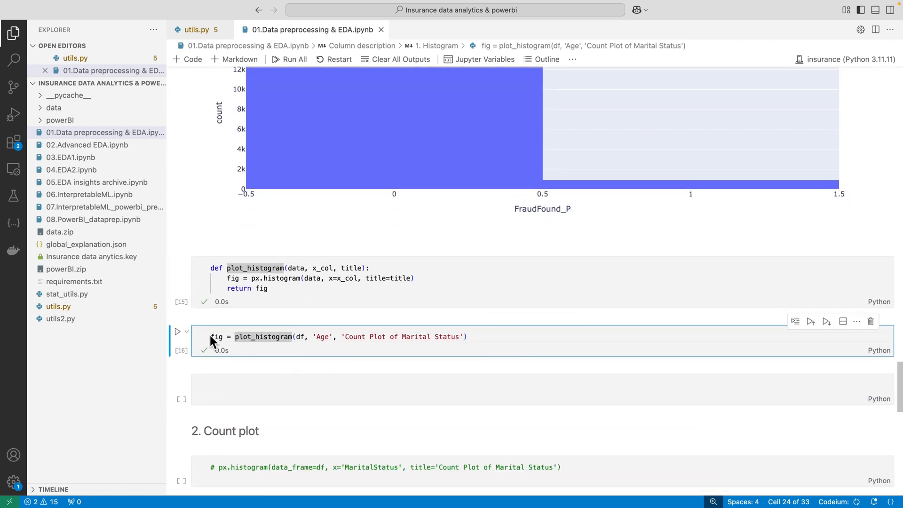
{"action": "left_click", "coordinate": [257, 286]}
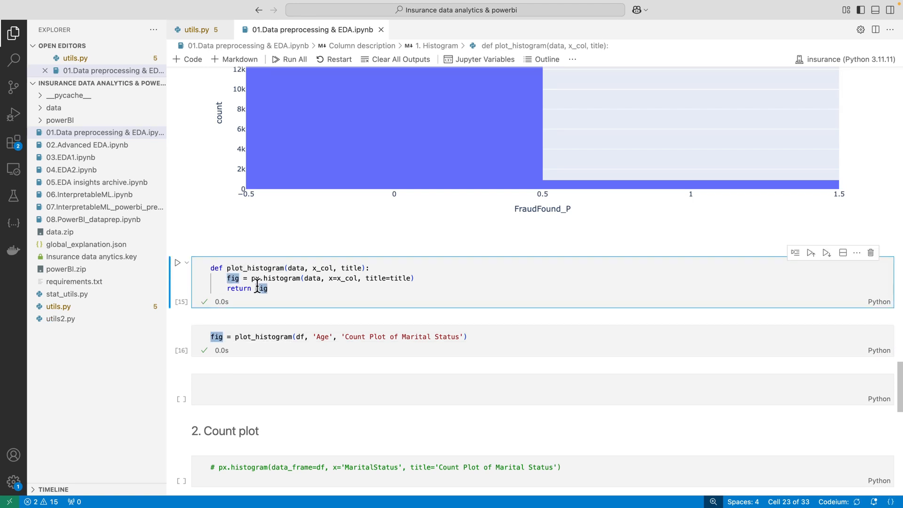
{"action": "left_click", "coordinate": [214, 336]}
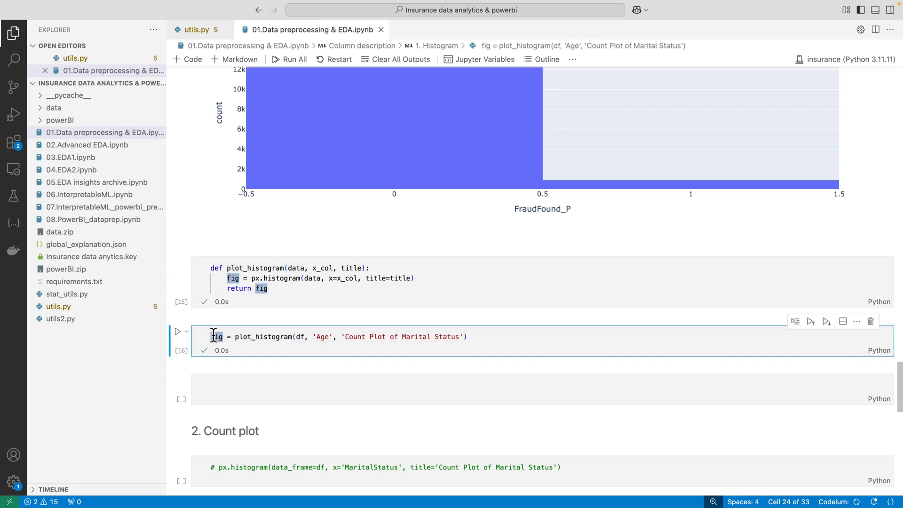
- Enter fig in the empty cell below the Age call and run it to display the histogram
{"action": "left_click", "coordinate": [227, 383]}
{"action": "type", "text": "fig"}
{"action": "key", "text": "ctrl+Return"}
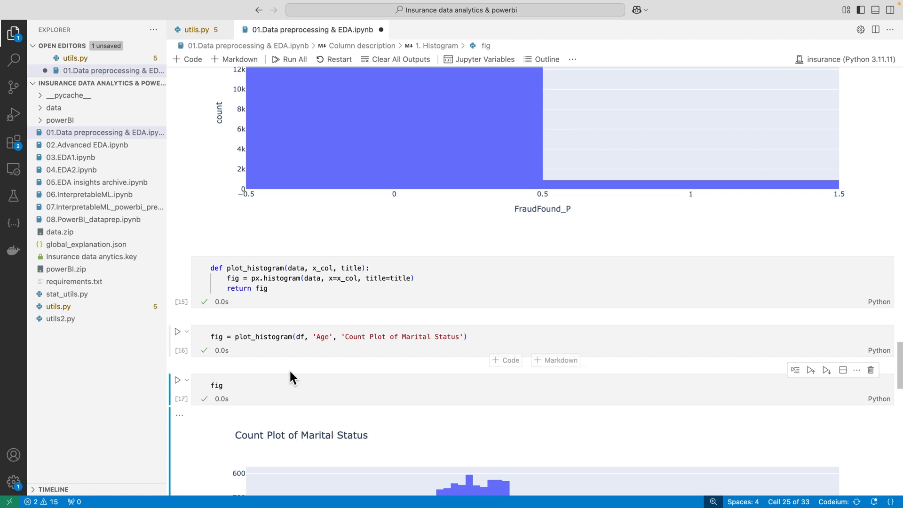
{"action": "scroll", "coordinate": [290, 373], "scroll_direction": "down", "scroll_amount": 4}
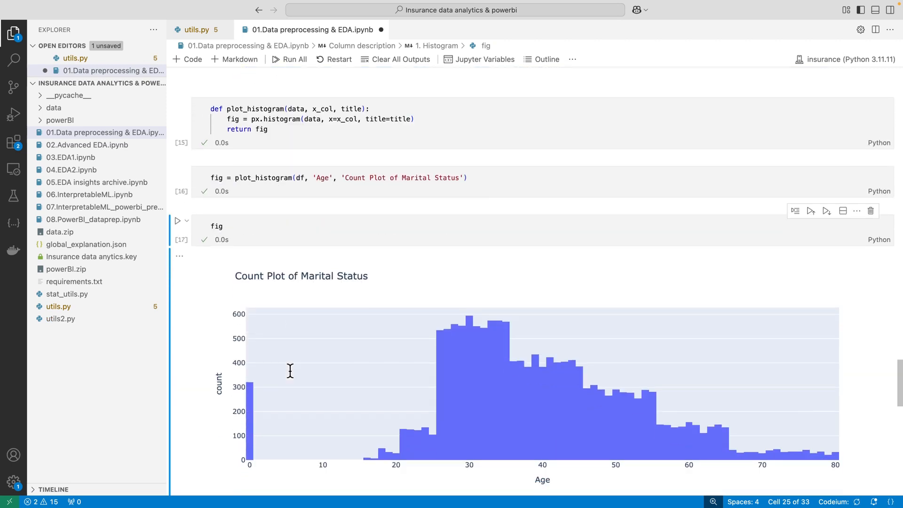
- Extend the display cell's code to fig.show() and rerun it
{"action": "left_click", "coordinate": [271, 228]}
{"action": "type", "text": "."}
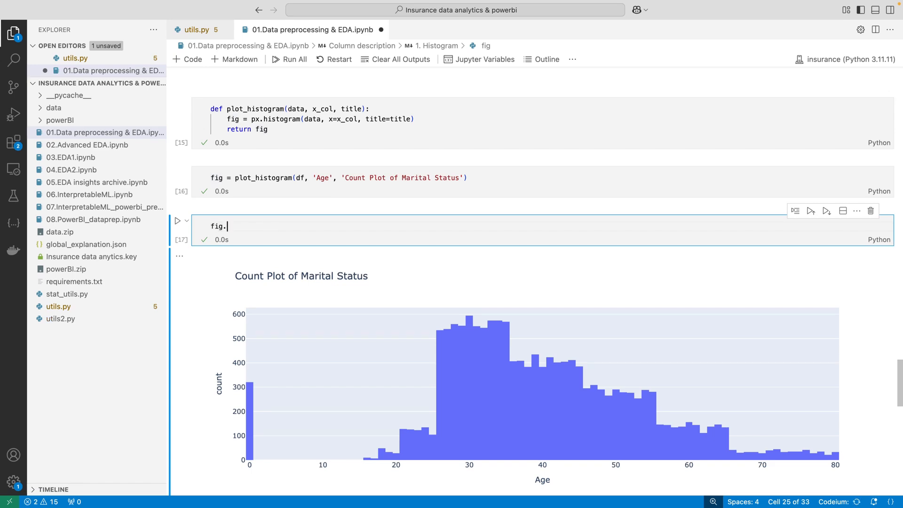
{"action": "type", "text": "show()"}
{"action": "key", "text": "ctrl+Return"}
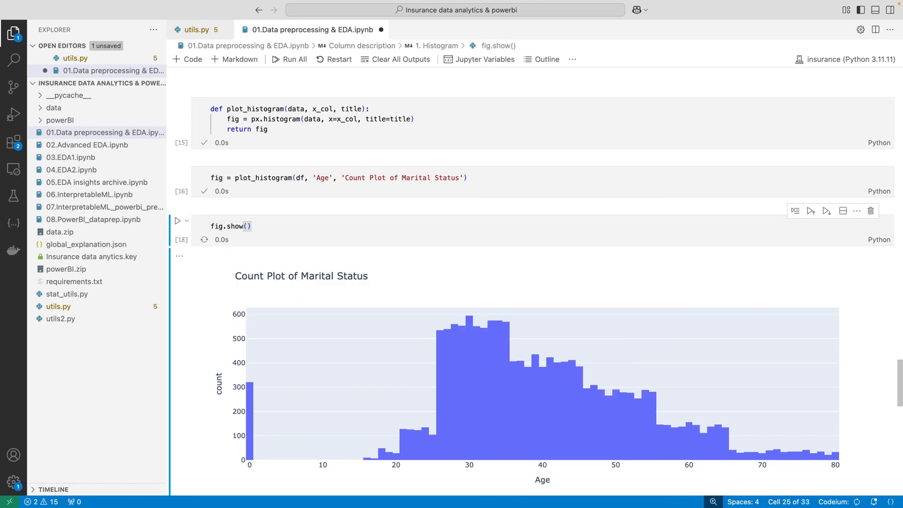
- Examine the Age histogram together with the plot_histogram call that produces it
{"action": "scroll", "coordinate": [309, 238], "scroll_direction": "down", "scroll_amount": 3}
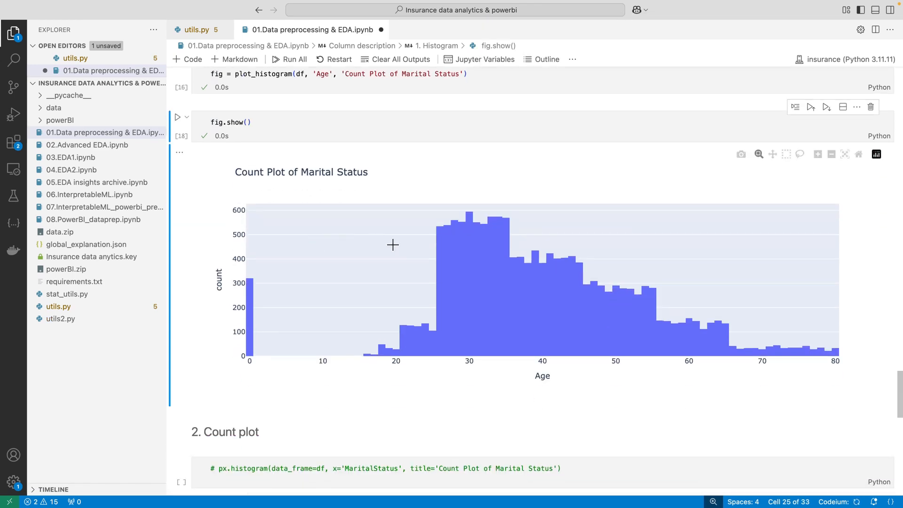
{"action": "scroll", "coordinate": [392, 245], "scroll_direction": "up", "scroll_amount": 1}
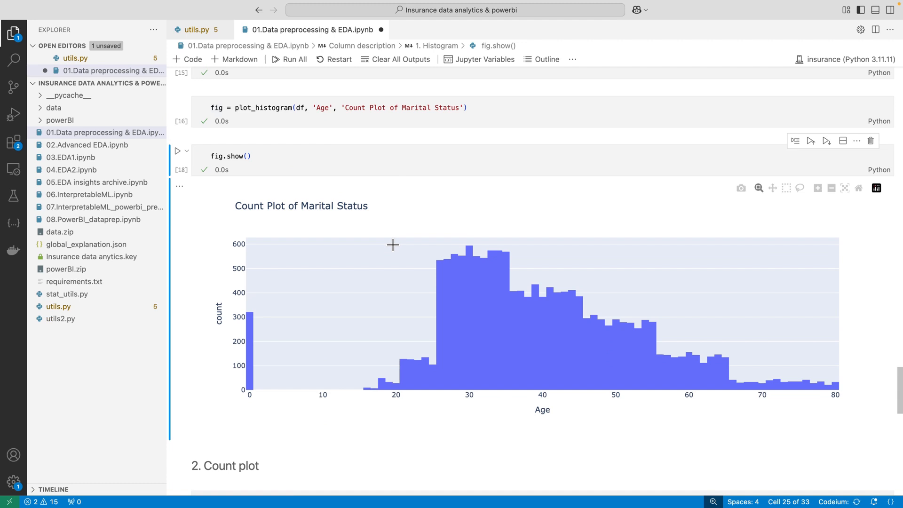
{"action": "scroll", "coordinate": [330, 188], "scroll_direction": "up", "scroll_amount": 2}
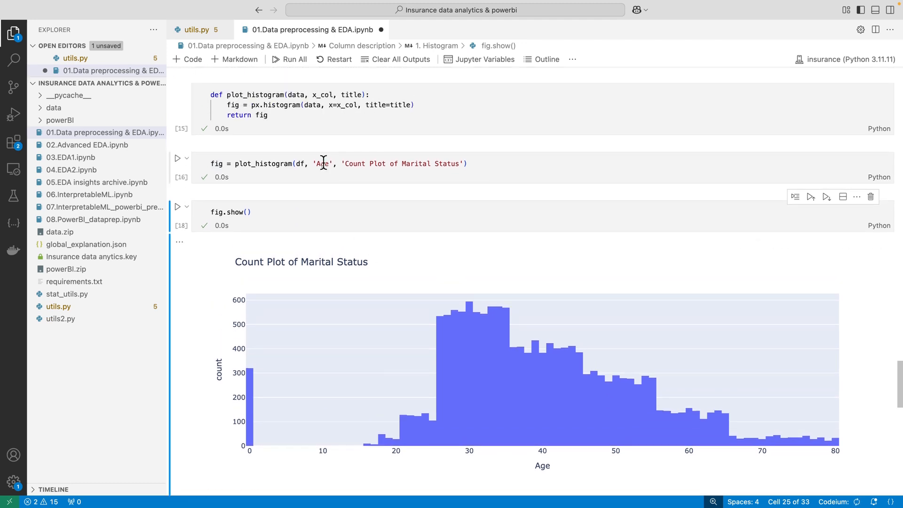
{"action": "double_click", "coordinate": [250, 161]}
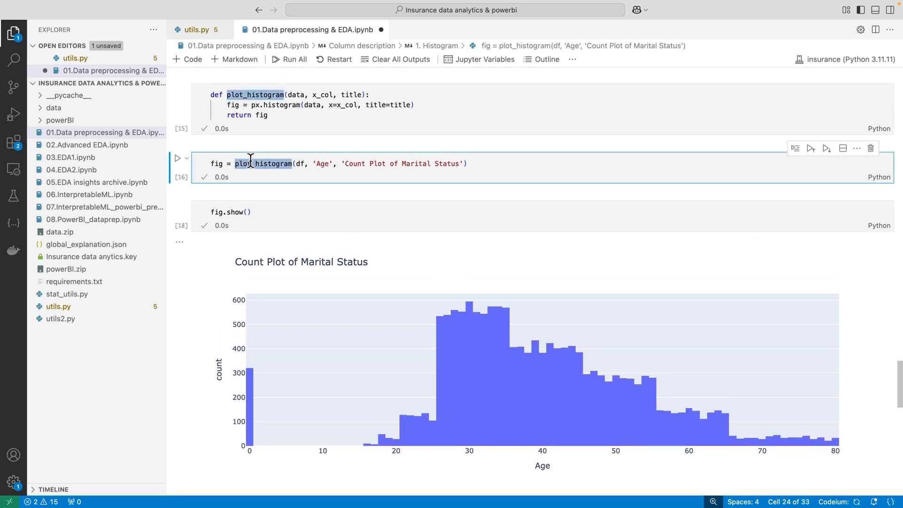
{"action": "left_click", "coordinate": [254, 153]}
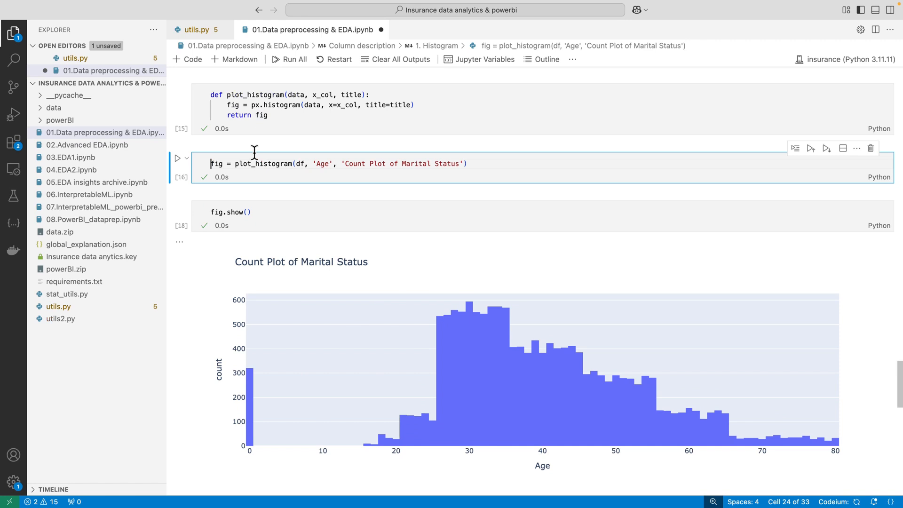
{"action": "left_click", "coordinate": [179, 174]}
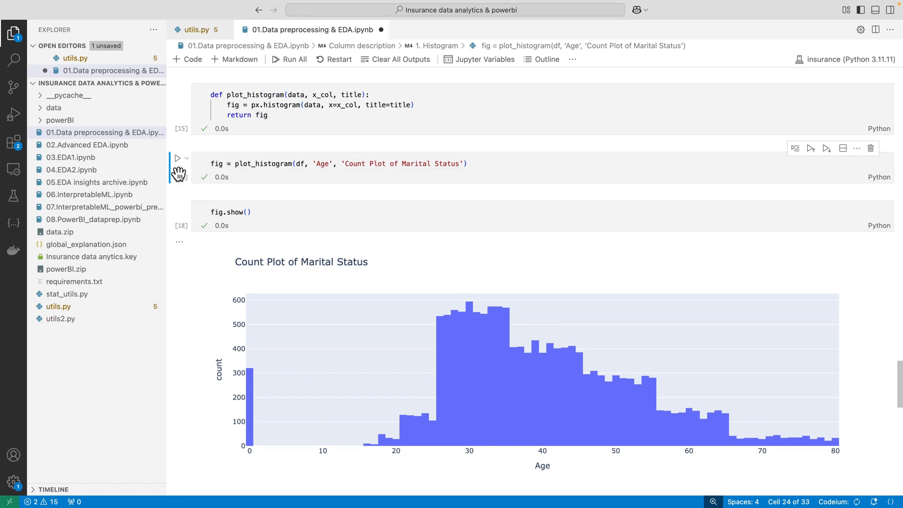
{"action": "scroll", "coordinate": [329, 283], "scroll_direction": "down", "scroll_amount": 2}
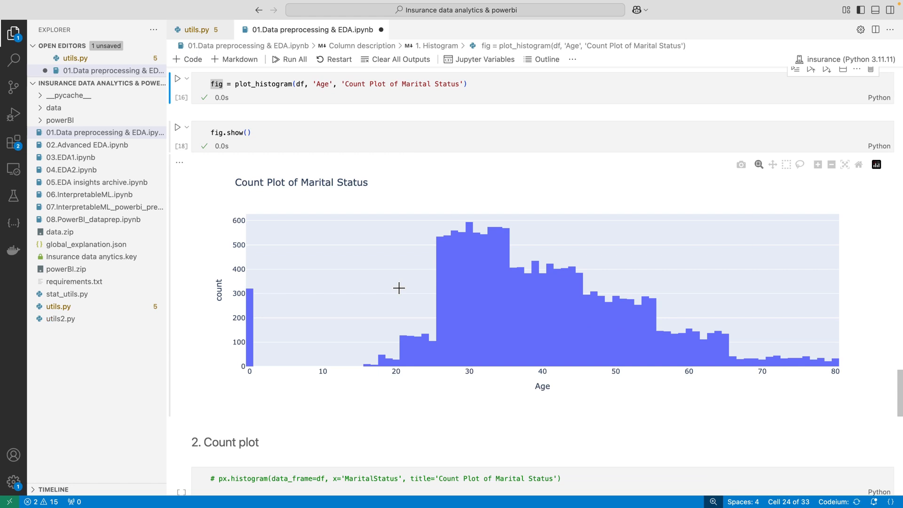
- Uncomment the px.histogram call for MaritalStatus in the first cell under the Count plot heading
{"action": "scroll", "coordinate": [399, 288], "scroll_direction": "down", "scroll_amount": 3}
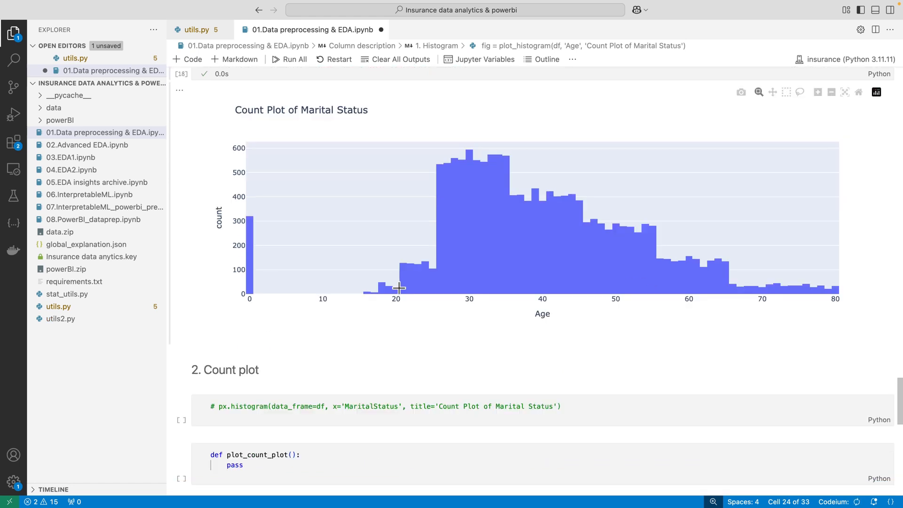
{"action": "left_click", "coordinate": [345, 331]}
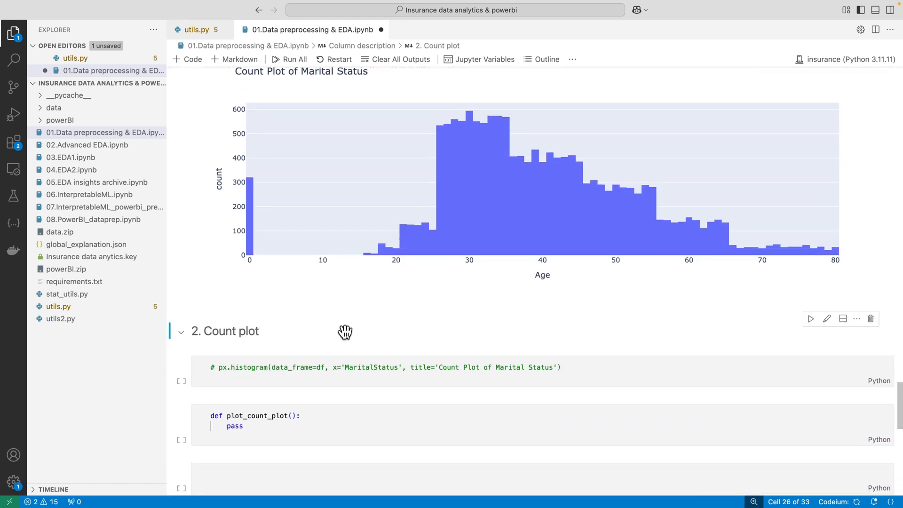
{"action": "scroll", "coordinate": [345, 332], "scroll_direction": "down", "scroll_amount": 2}
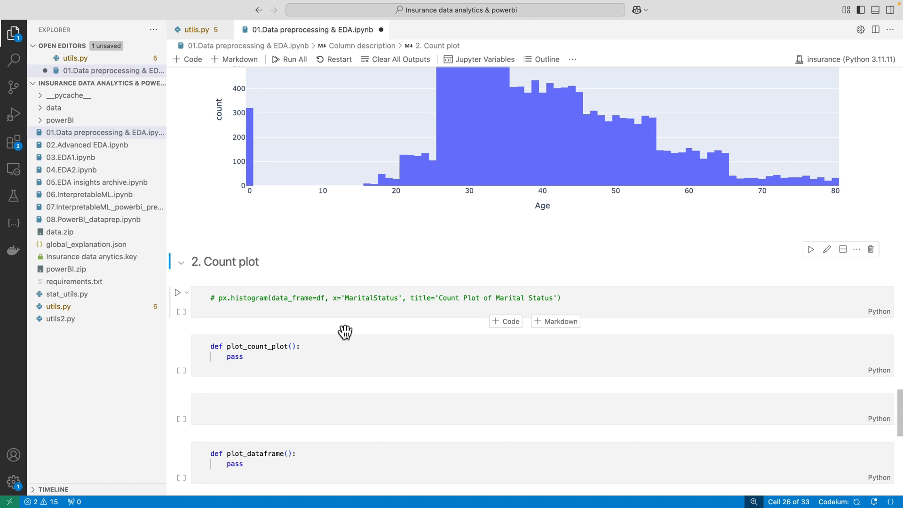
{"action": "key", "text": "Down"}
{"action": "key", "text": "Return"}
{"action": "key", "text": "super+slash"}
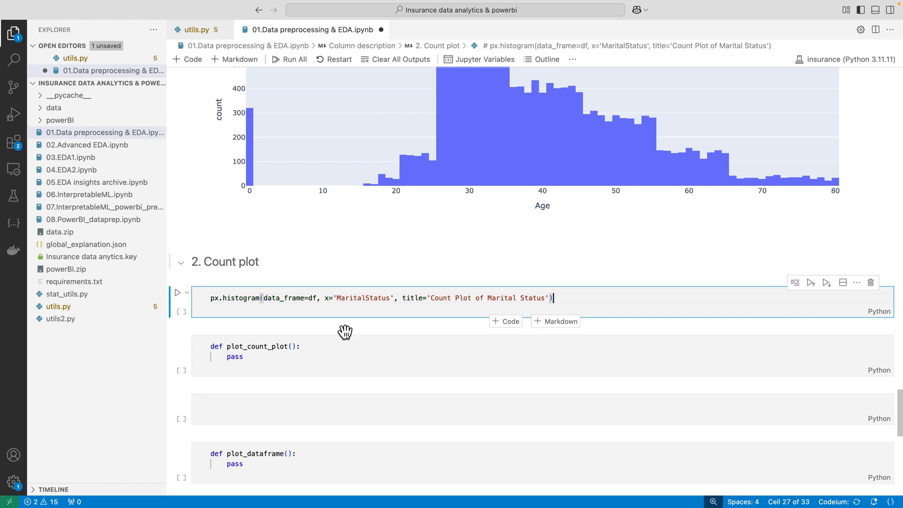
{"action": "key", "text": "Escape"}
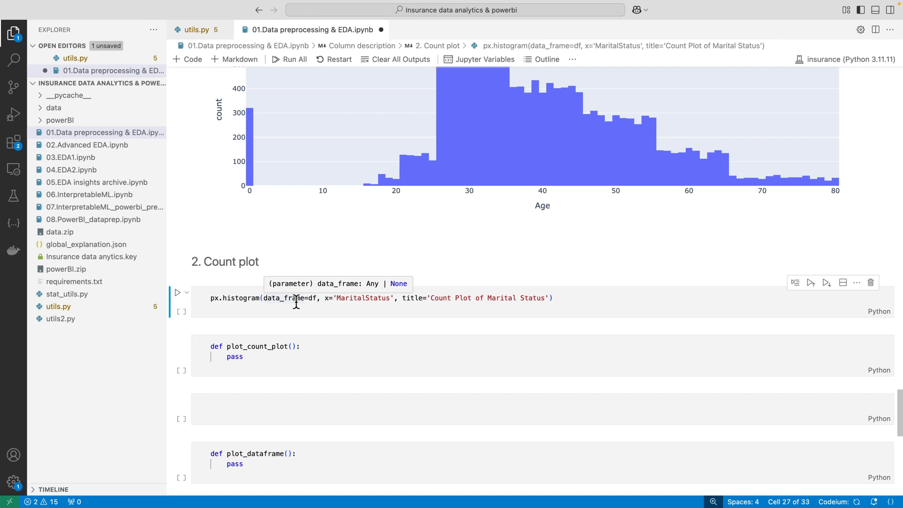
- Run the uncommented MaritalStatus px.histogram cell to draw the count plot
{"action": "scroll", "coordinate": [295, 302], "scroll_direction": "up", "scroll_amount": 5}
{"action": "scroll", "coordinate": [375, 381], "scroll_direction": "down", "scroll_amount": 1}
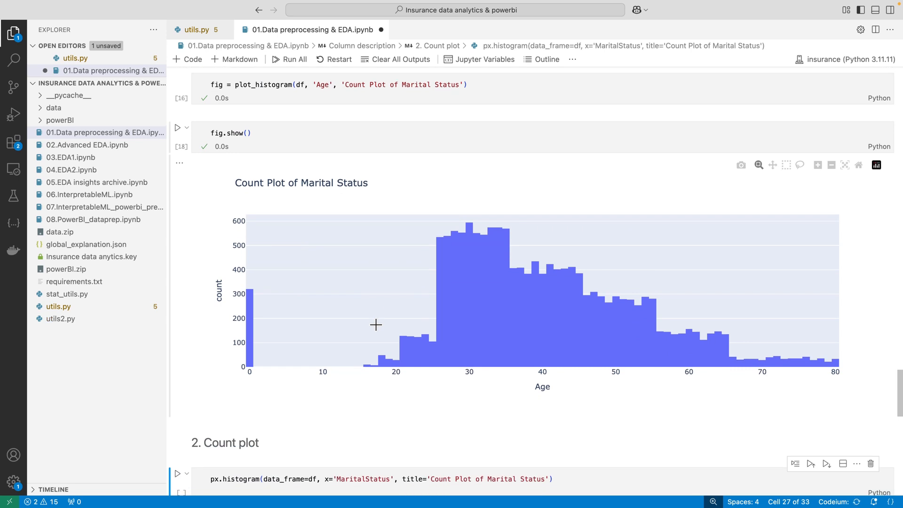
{"action": "scroll", "coordinate": [458, 326], "scroll_direction": "down", "scroll_amount": 2}
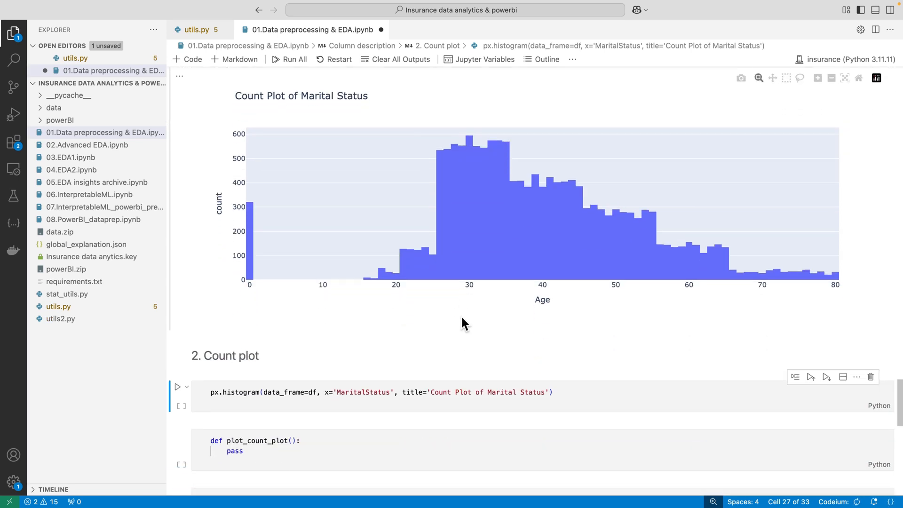
{"action": "scroll", "coordinate": [461, 318], "scroll_direction": "down", "scroll_amount": 1}
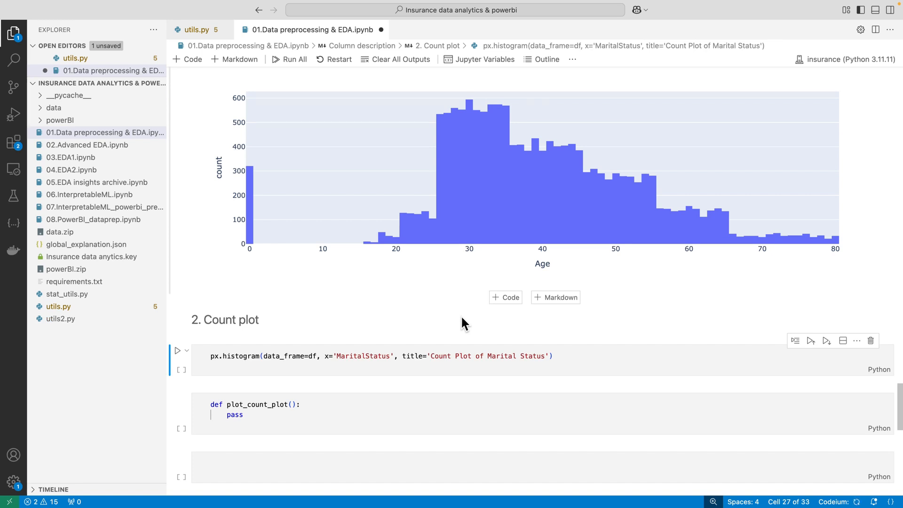
{"action": "scroll", "coordinate": [460, 324], "scroll_direction": "down", "scroll_amount": 5}
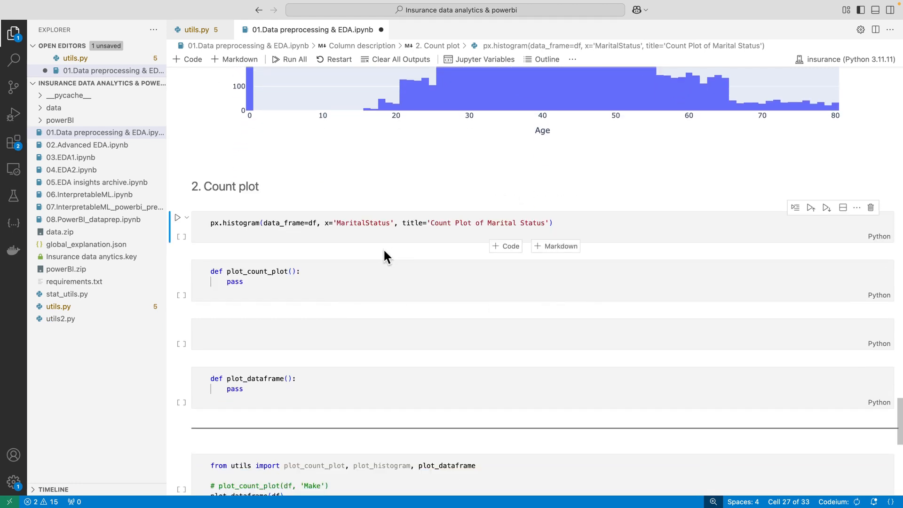
{"action": "key", "text": "ctrl+Return"}
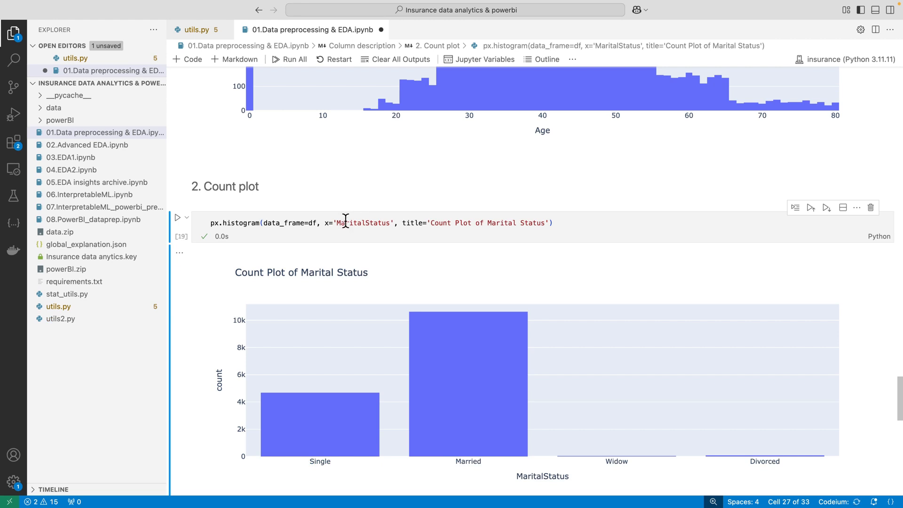
- Examine the x='MaritalStatus' argument of the px.histogram call alongside its count plot
{"action": "scroll", "coordinate": [359, 238], "scroll_direction": "down", "scroll_amount": 3}
{"action": "left_click", "coordinate": [329, 161]}
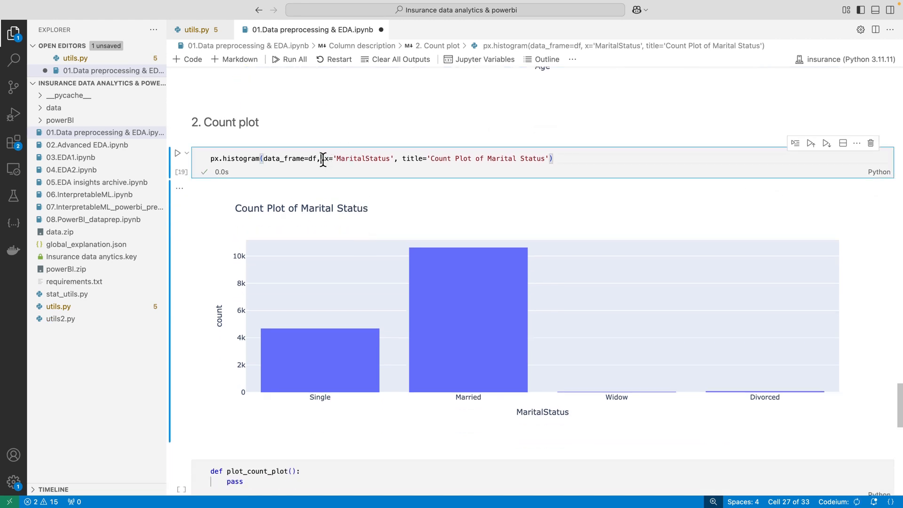
{"action": "double_click", "coordinate": [357, 158]}
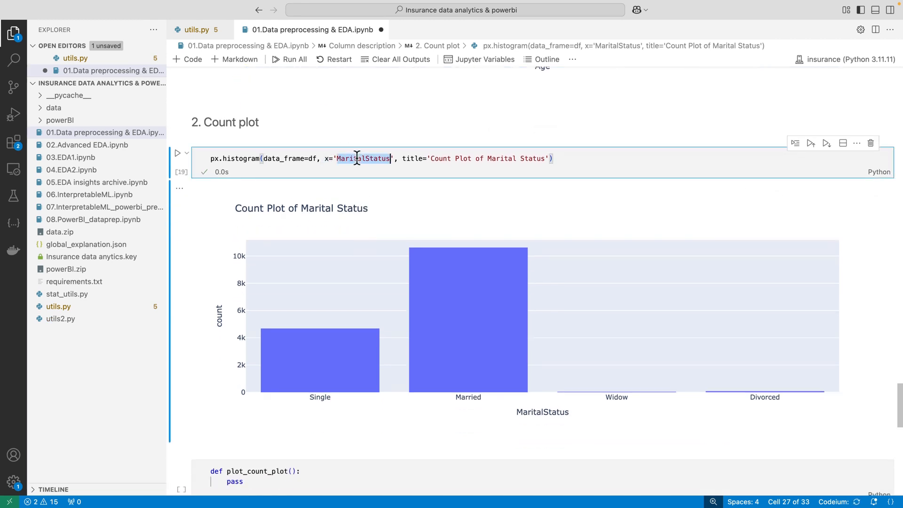
{"action": "double_click", "coordinate": [326, 158]}
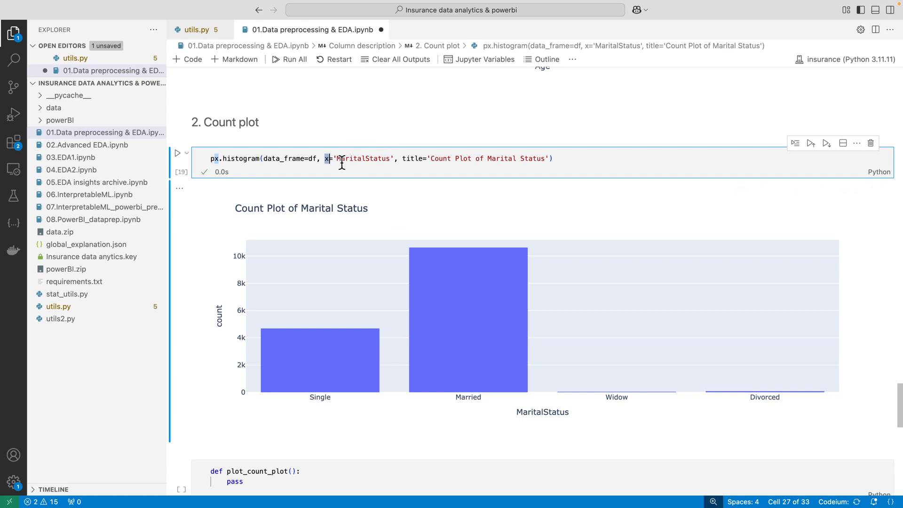
{"action": "key", "text": "End"}
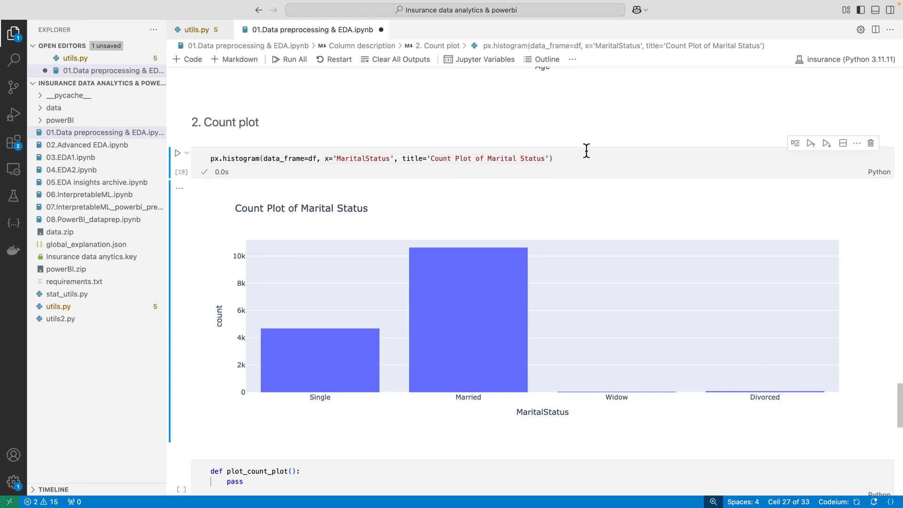
- Insert an empty code cell below the MaritalStatus count plot and inspect the plot's Married and Single bars
{"action": "left_click", "coordinate": [577, 155]}
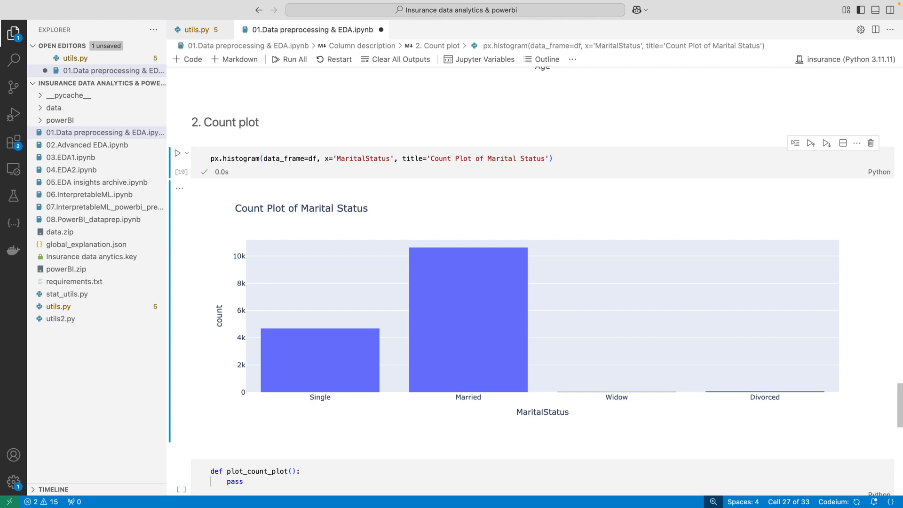
{"action": "key", "text": "b"}
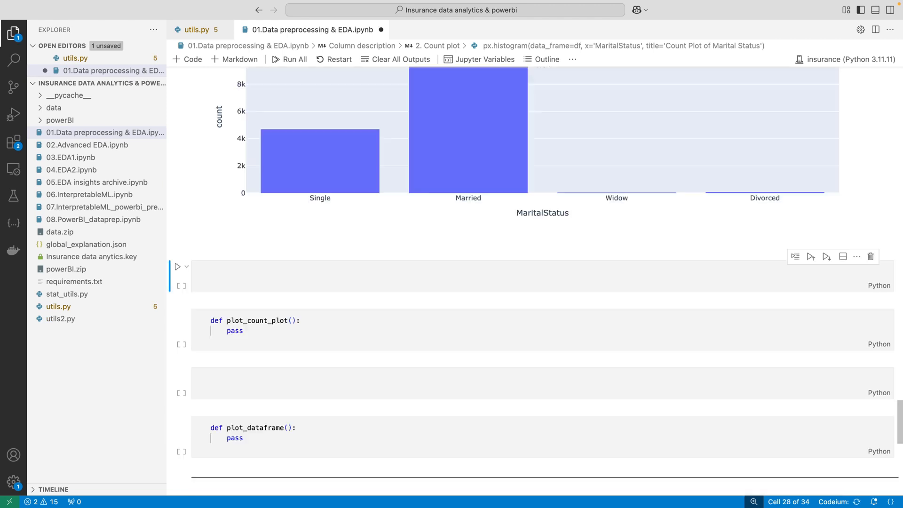
{"action": "scroll", "coordinate": [497, 164], "scroll_direction": "up", "scroll_amount": 3}
{"action": "scroll", "coordinate": [496, 163], "scroll_direction": "up", "scroll_amount": 1}
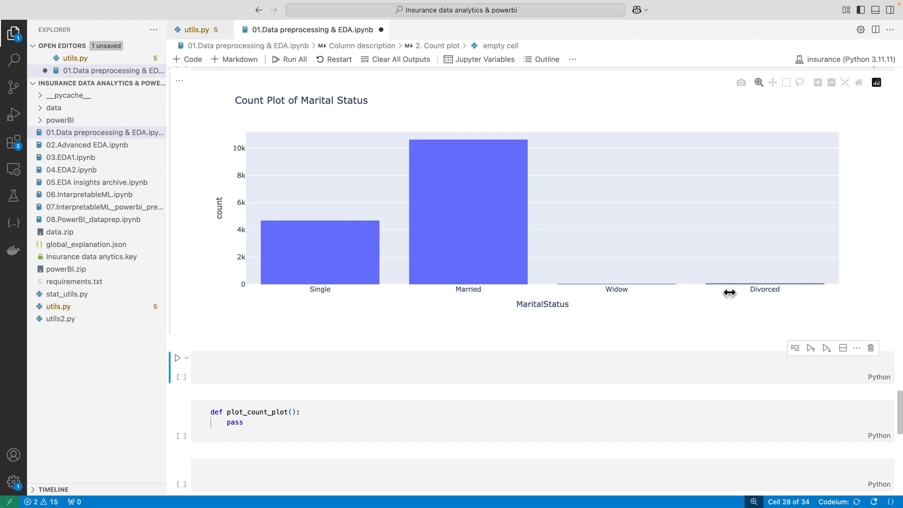
{"action": "scroll", "coordinate": [663, 237], "scroll_direction": "up", "scroll_amount": 1}
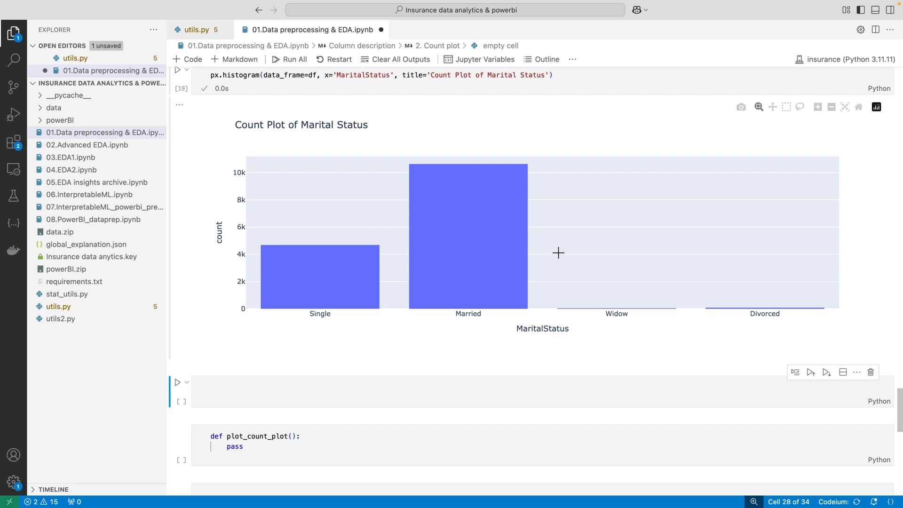
{"action": "mouse_move", "coordinate": [467, 295]}
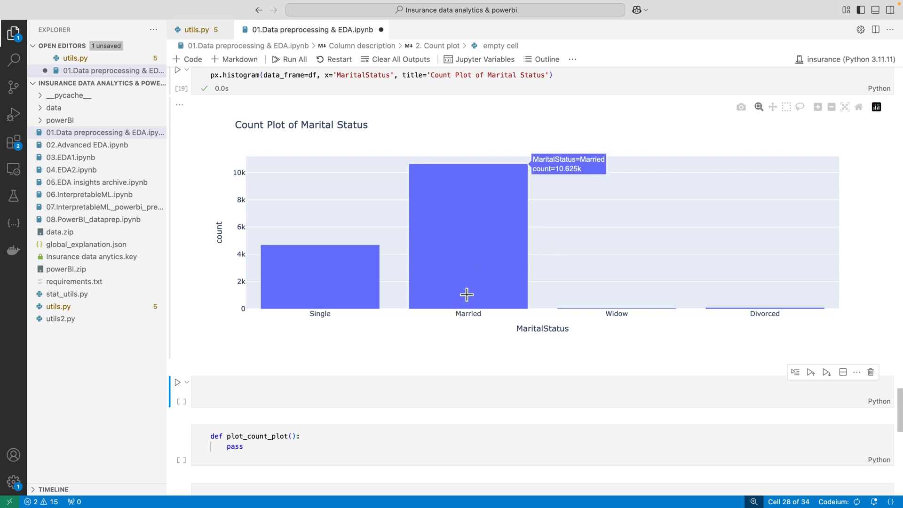
{"action": "mouse_move", "coordinate": [354, 268]}
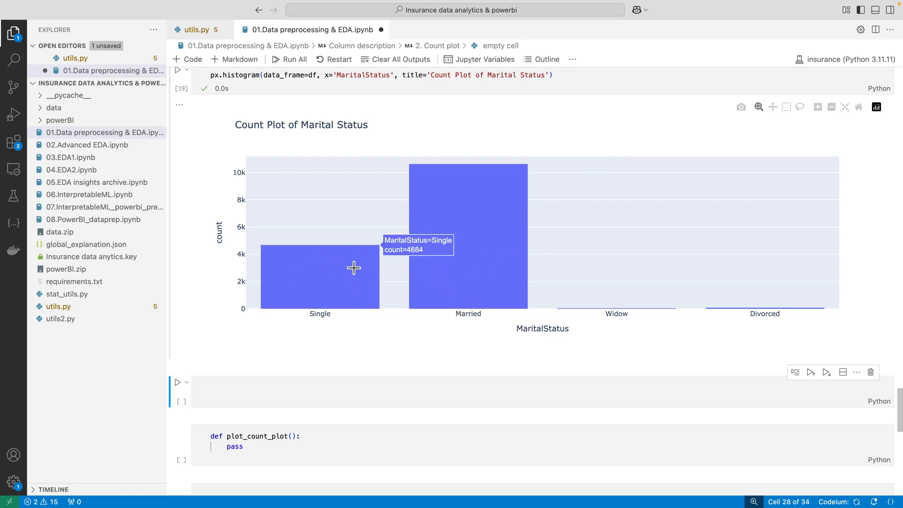
{"action": "mouse_move", "coordinate": [492, 235]}
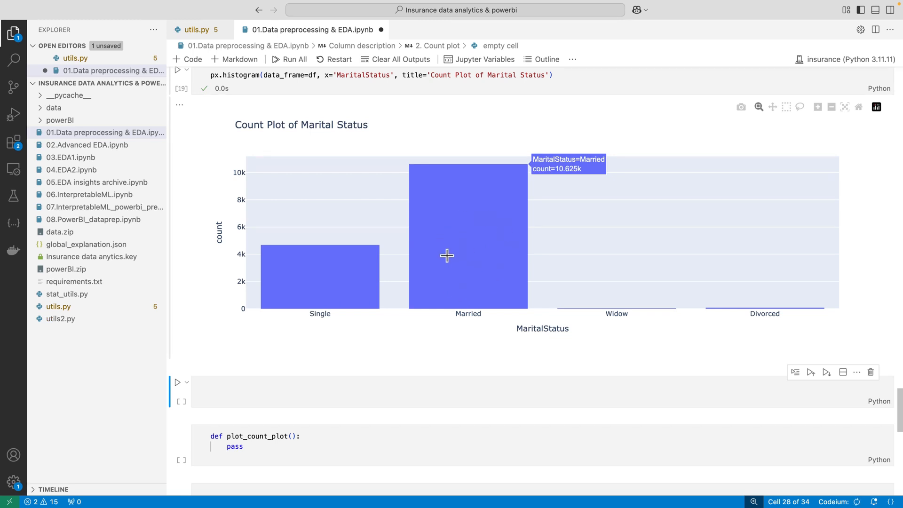
- Copy the MaritalStatus px.histogram call into the empty cell below its plot
{"action": "scroll", "coordinate": [363, 391], "scroll_direction": "down", "scroll_amount": 3}
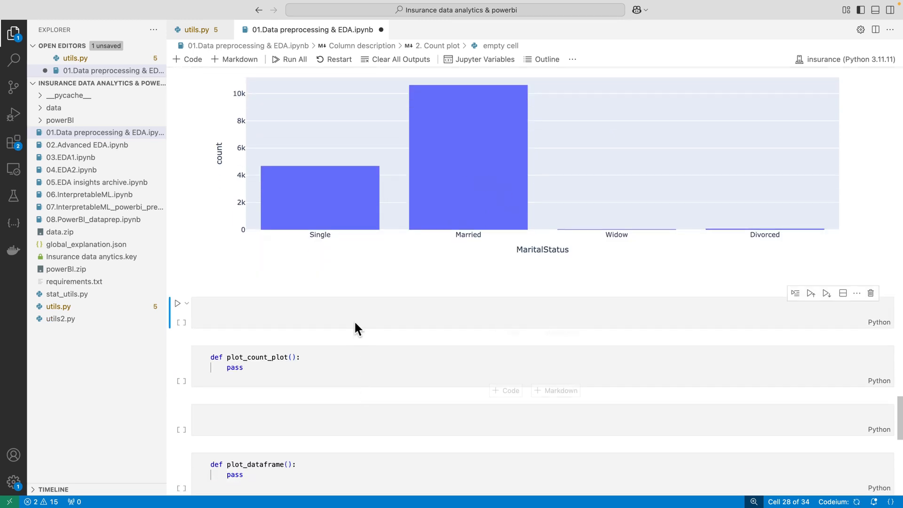
{"action": "left_click", "coordinate": [355, 316]}
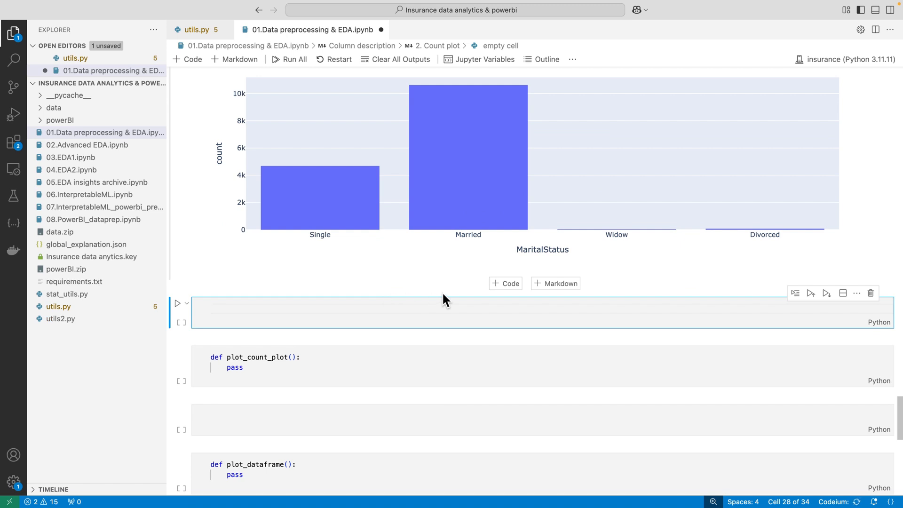
{"action": "scroll", "coordinate": [444, 299], "scroll_direction": "down", "scroll_amount": 1}
{"action": "scroll", "coordinate": [430, 269], "scroll_direction": "up", "scroll_amount": 2}
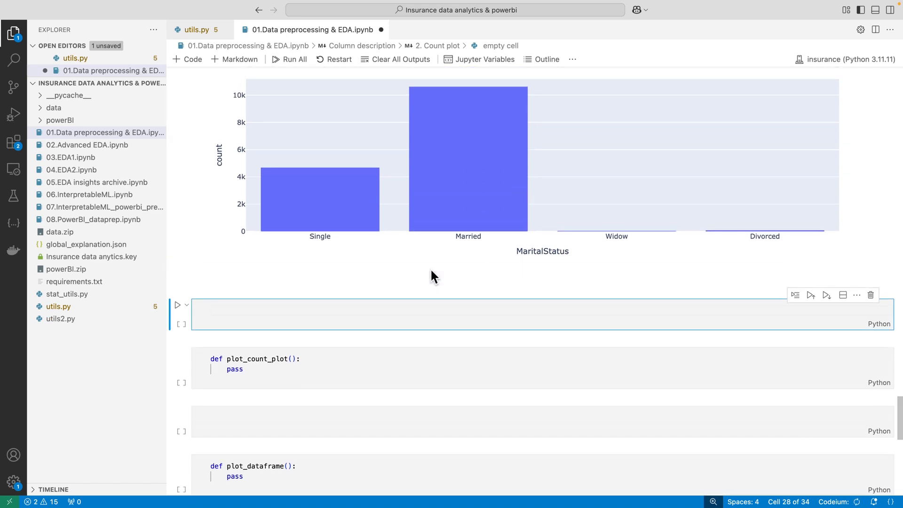
{"action": "key", "text": "Up"}
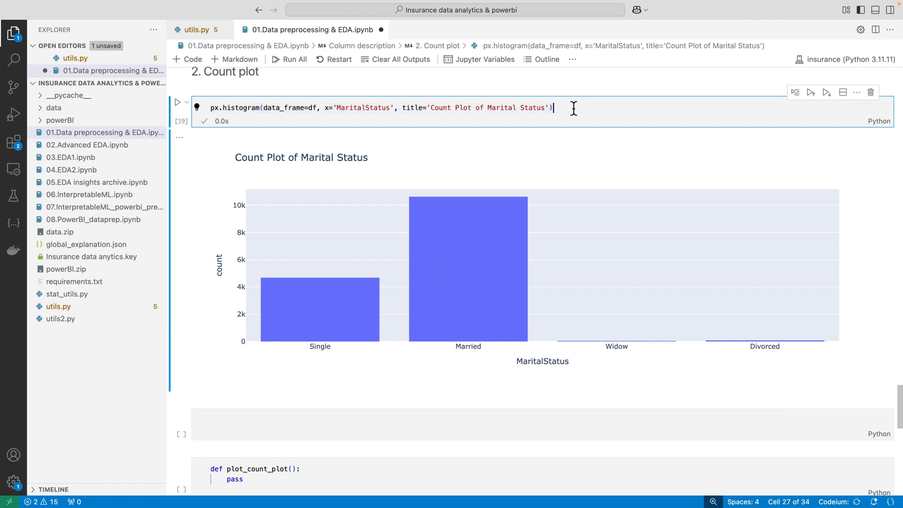
{"action": "scroll", "coordinate": [400, 416], "scroll_direction": "down", "scroll_amount": 3}
{"action": "left_click", "coordinate": [350, 324]}
{"action": "type", "text": "px.histogram(data_frame=df, x='MaritalStatus', title='Count Plot of Marital Status')"}
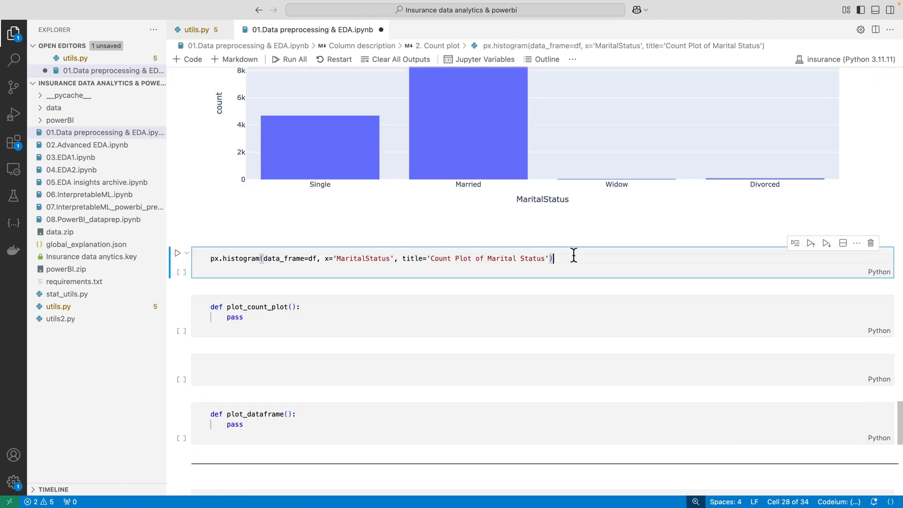
- Add a category_orders argument with the key 'MaritalStatus' to the copied px.histogram call and clear its suggested category list
{"action": "type", "text": ","}
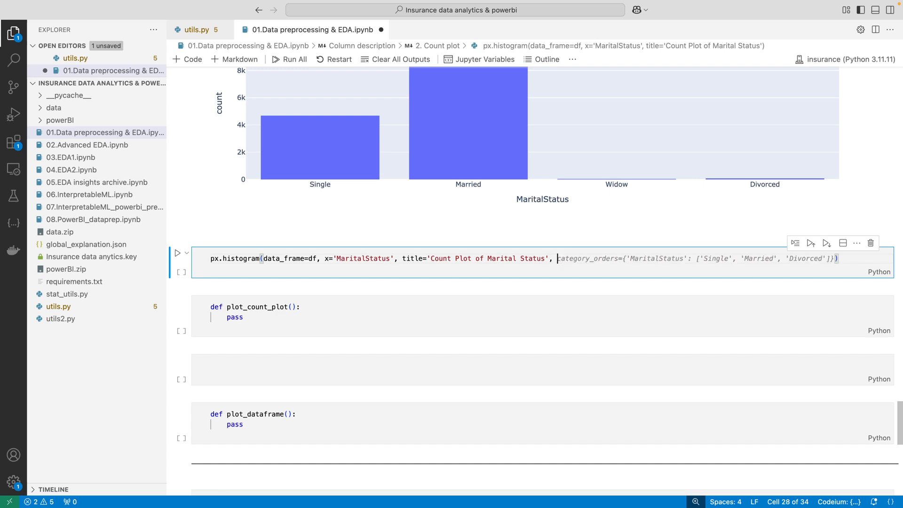
{"action": "key", "text": "Tab"}
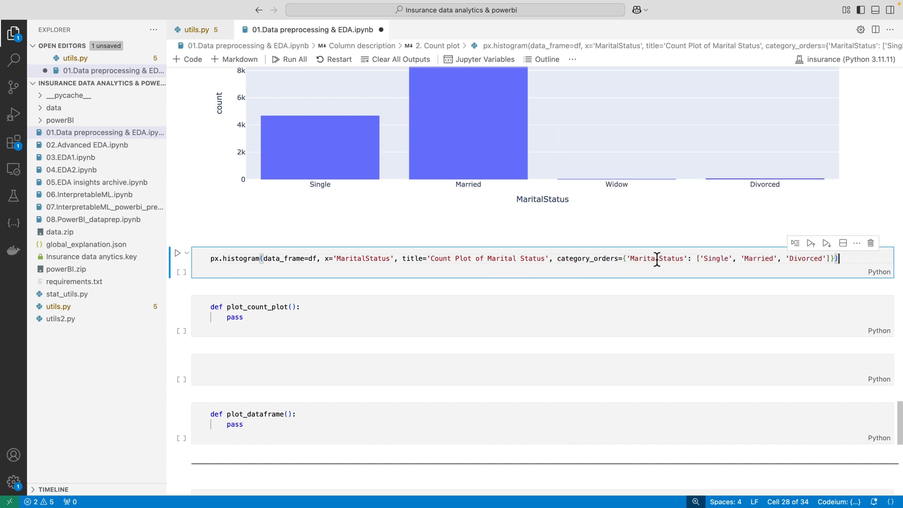
{"action": "left_click", "coordinate": [697, 259]}
{"action": "left_click", "coordinate": [821, 263], "text": "shift"}
{"action": "key", "text": "shift+Right"}
{"action": "key", "text": "shift+Right"}
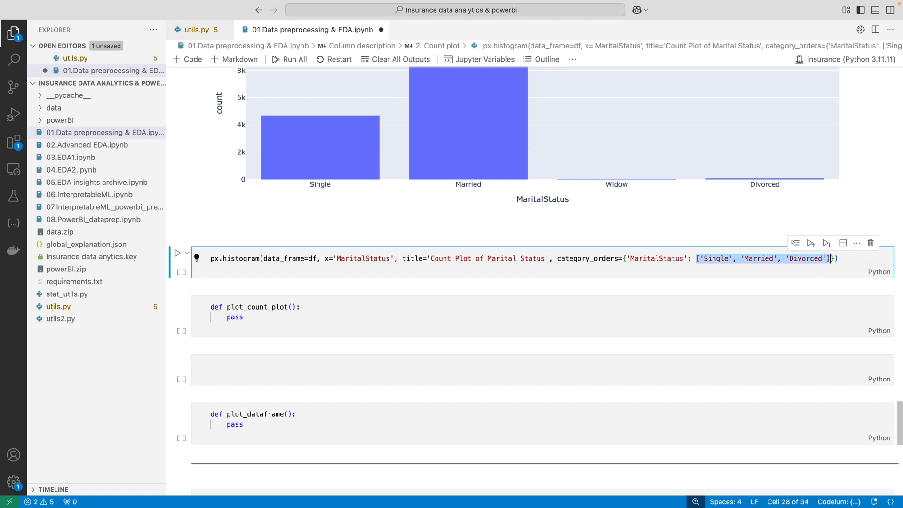
{"action": "key", "text": "BackSpace"}
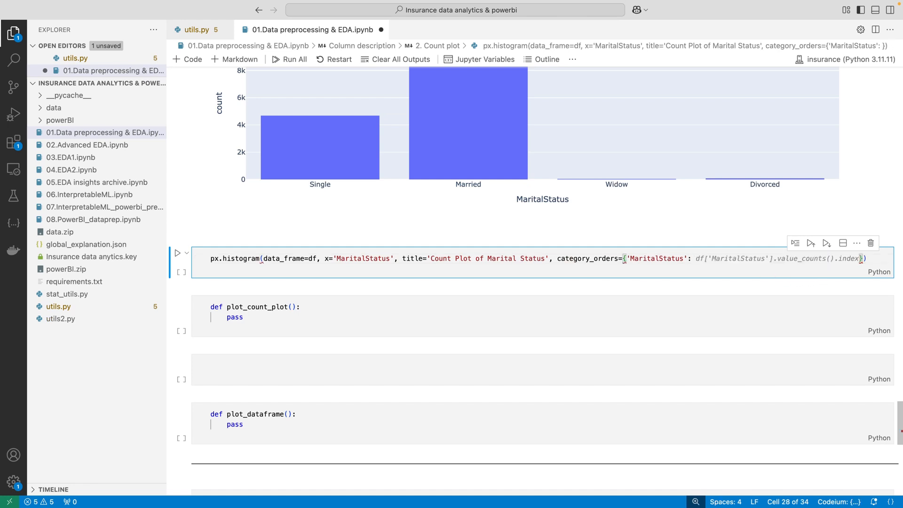
- Set the MaritalStatus category order to df['MaritalStatus'].value_counts().index and run the cell
{"action": "type", "text": "df['"}
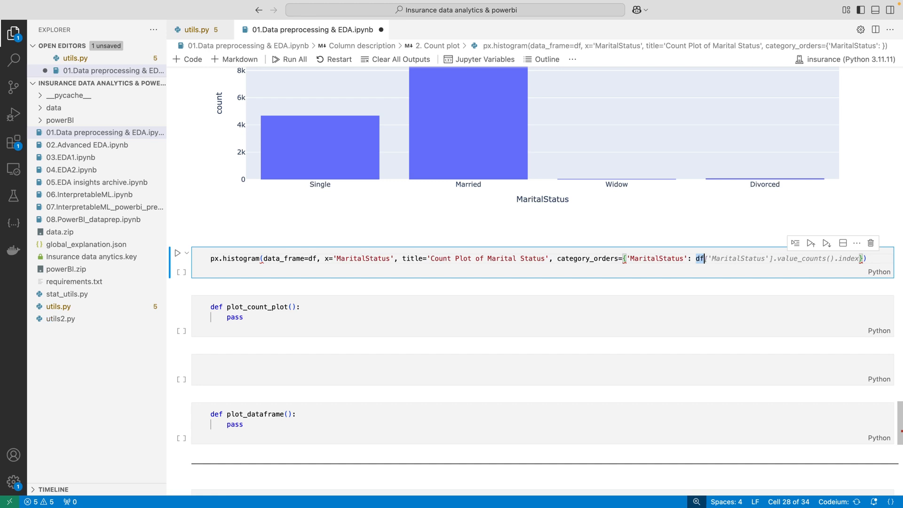
{"action": "type", "text": "Mar"}
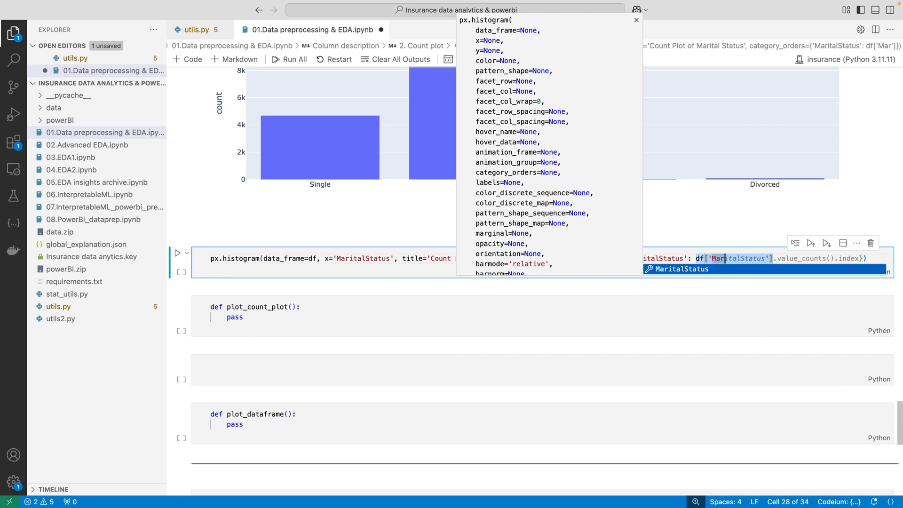
{"action": "key", "text": "Tab"}
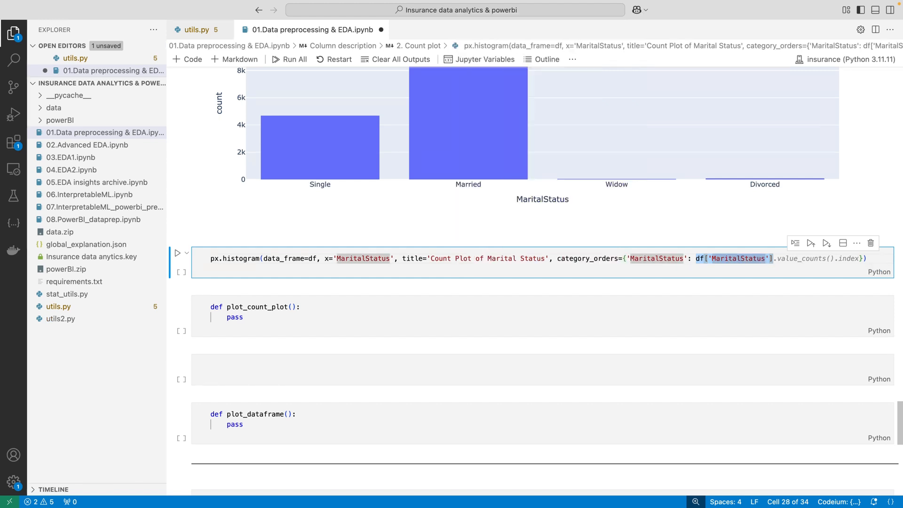
{"action": "key", "text": "Tab"}
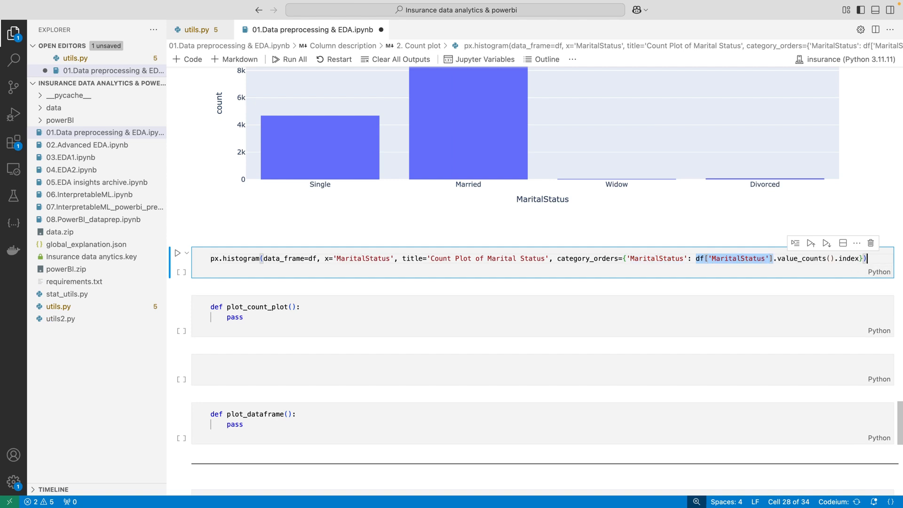
{"action": "key", "text": "ctrl+Return"}
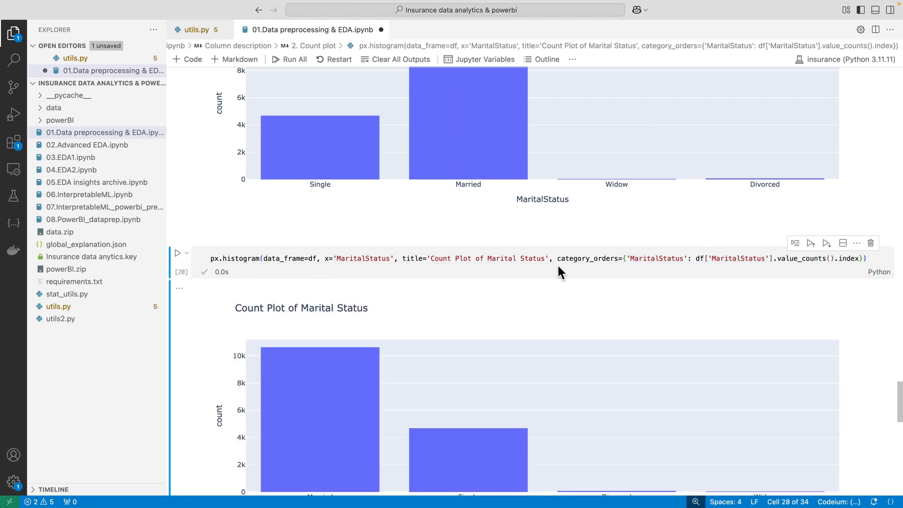
- Examine the category_orders argument and its value_counts expression together with the reordered count plot
{"action": "left_click", "coordinate": [557, 254]}
{"action": "left_click", "coordinate": [626, 258]}
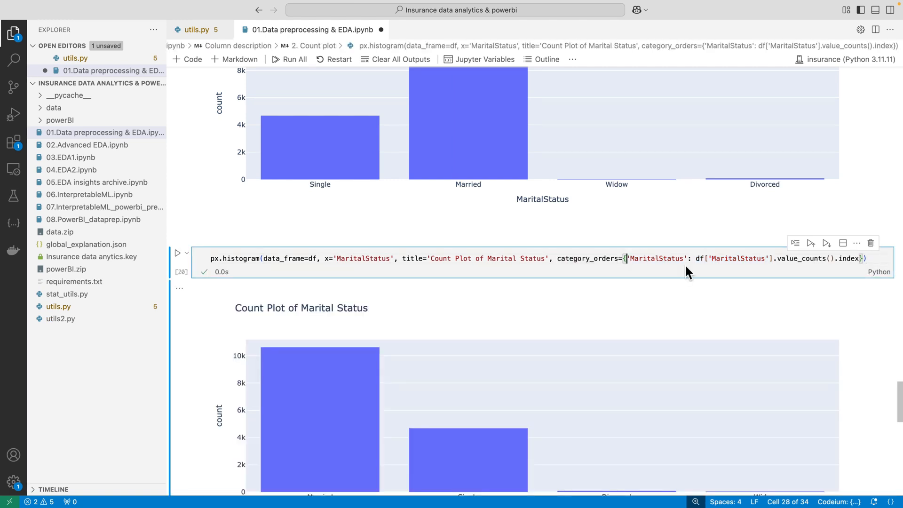
{"action": "left_click", "coordinate": [695, 259]}
{"action": "left_click", "coordinate": [860, 258], "text": "shift"}
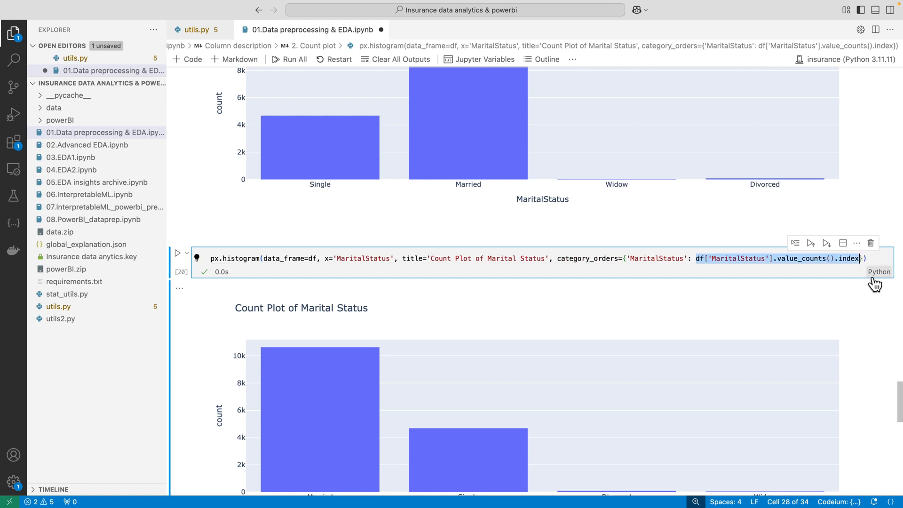
{"action": "scroll", "coordinate": [655, 259], "scroll_direction": "down", "scroll_amount": 5}
{"action": "scroll", "coordinate": [590, 231], "scroll_direction": "up", "scroll_amount": 1}
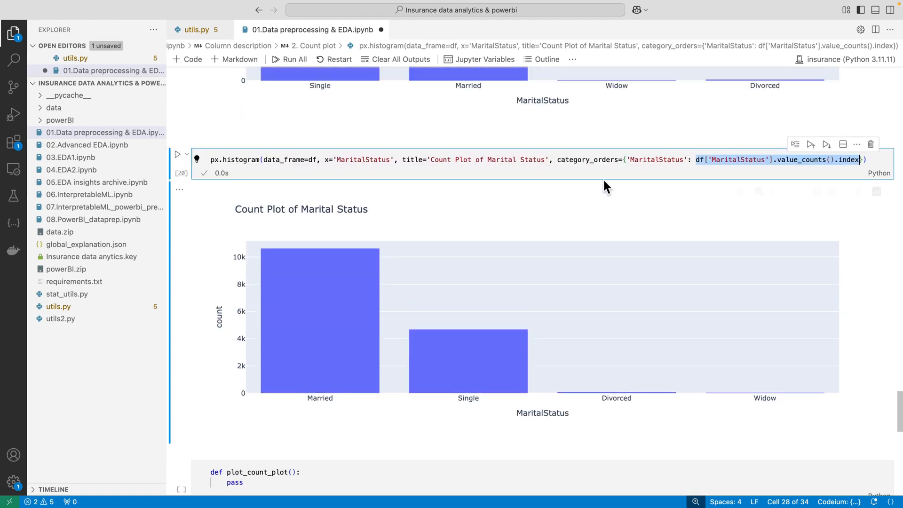
{"action": "scroll", "coordinate": [603, 186], "scroll_direction": "up", "scroll_amount": 1}
{"action": "left_click", "coordinate": [592, 171]}
{"action": "double_click", "coordinate": [591, 171]}
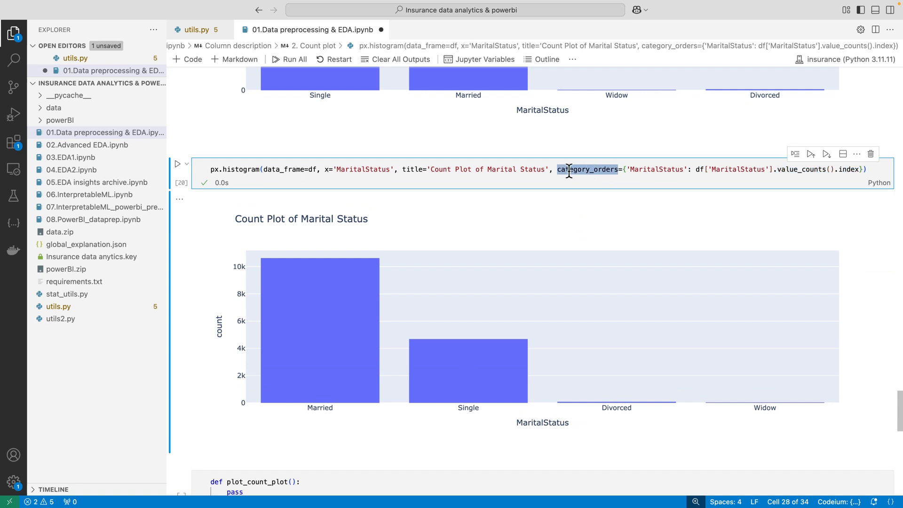
- Insert an empty code cell above the px.histogram cell that uses category_orders
{"action": "left_click", "coordinate": [552, 170]}
{"action": "key", "text": "Escape"}
{"action": "key", "text": "a"}
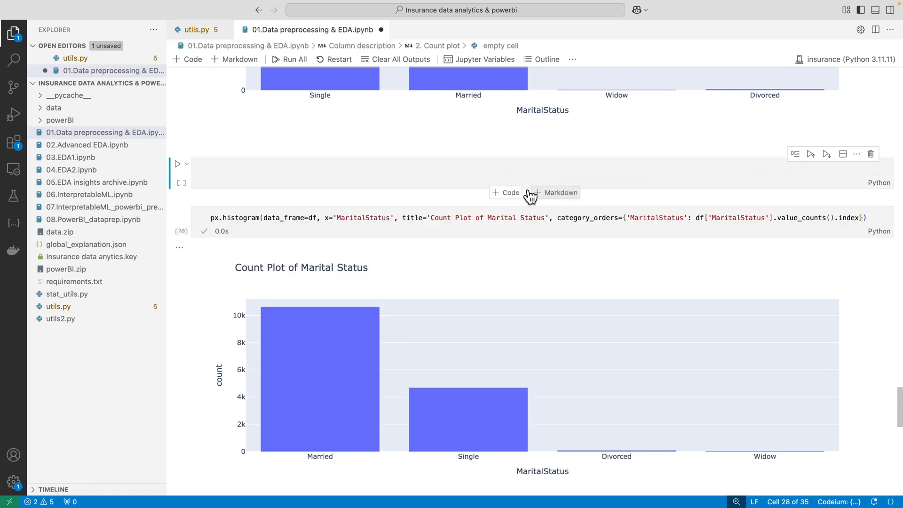
{"action": "left_click", "coordinate": [502, 174]}
- Copy df['MaritalStatus'].value_counts().index from the category_orders argument into the empty cell above and run it
{"action": "double_click", "coordinate": [650, 216]}
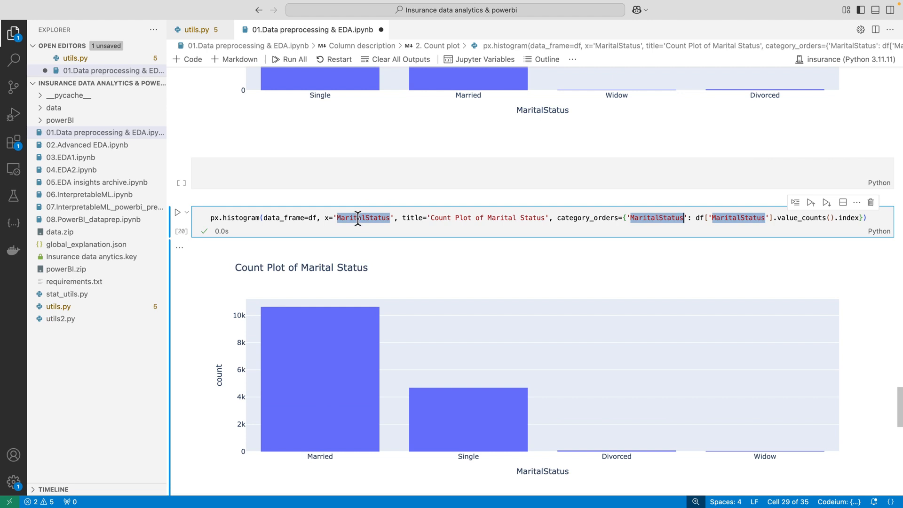
{"action": "left_click", "coordinate": [697, 218]}
{"action": "left_click", "coordinate": [863, 218], "text": "shift"}
{"action": "key", "text": "ctrl+c"}
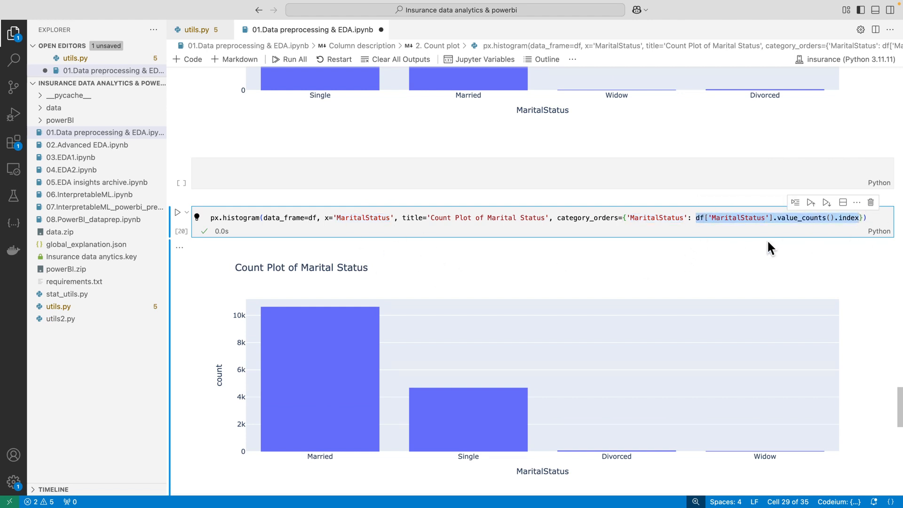
{"action": "left_click", "coordinate": [623, 163]}
{"action": "key", "text": "ctrl+v"}
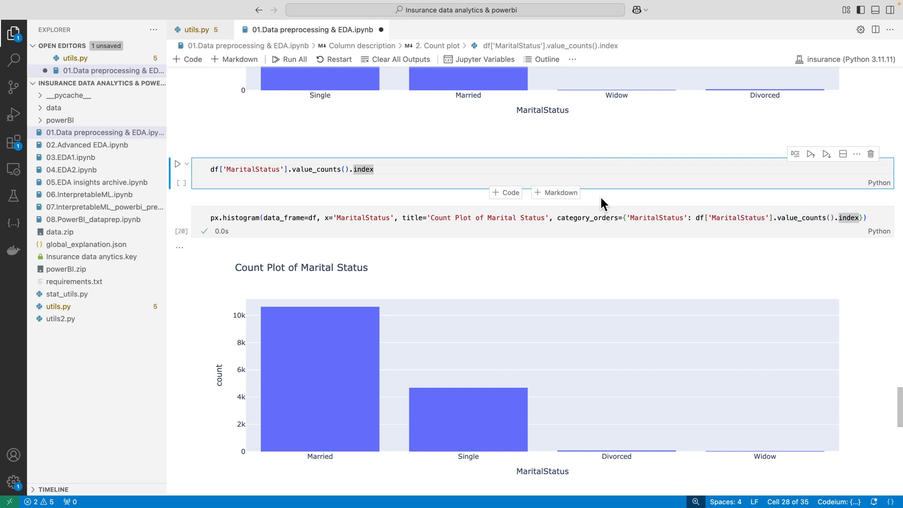
{"action": "key", "text": "ctrl+Return"}
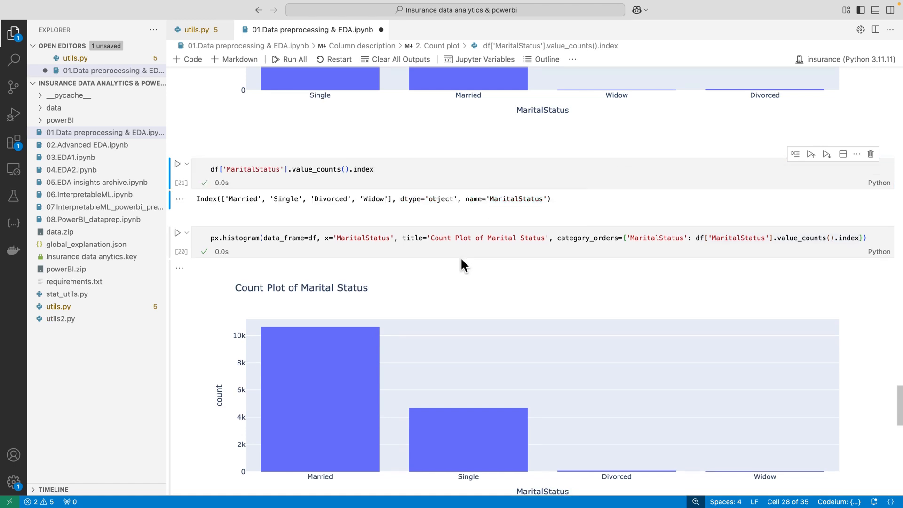
- Insert an empty code cell between the value_counts().index output and the ordered px.histogram cell
{"action": "left_click", "coordinate": [363, 237]}
{"action": "key", "text": "Escape"}
{"action": "key", "text": "a"}
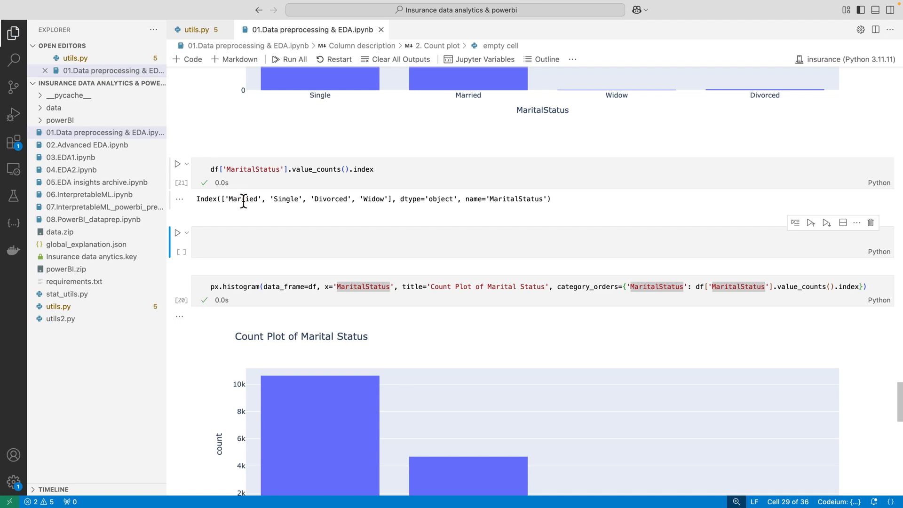
- Remove .index from the df['MaritalStatus'].value_counts().index cell and run it to view the category counts
{"action": "scroll", "coordinate": [374, 203], "scroll_direction": "down", "scroll_amount": 1}
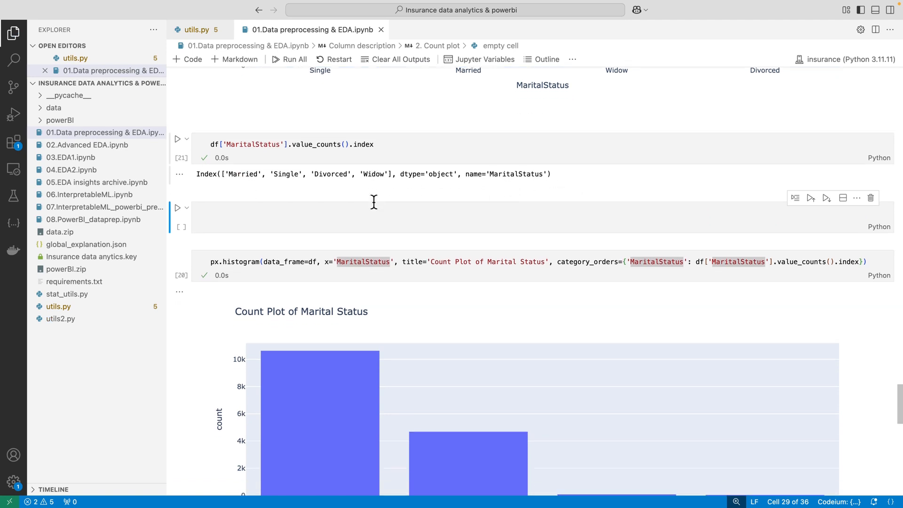
{"action": "left_click", "coordinate": [350, 144]}
{"action": "key", "text": "shift+End"}
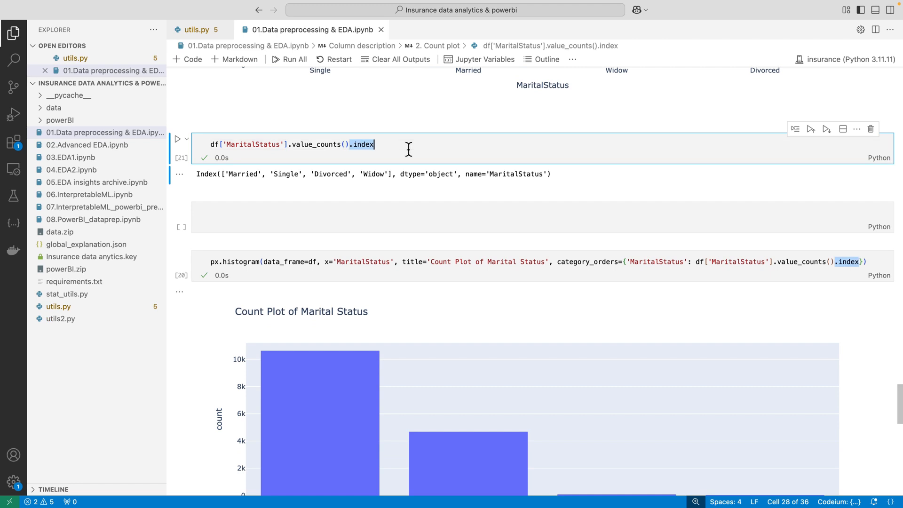
{"action": "key", "text": "BackSpace"}
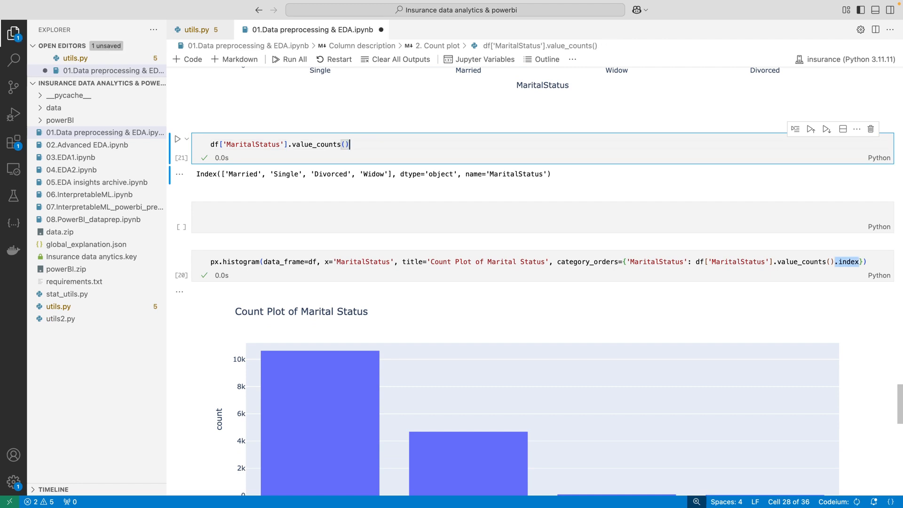
{"action": "left_click", "coordinate": [289, 145], "text": "shift"}
{"action": "key", "text": "Right"}
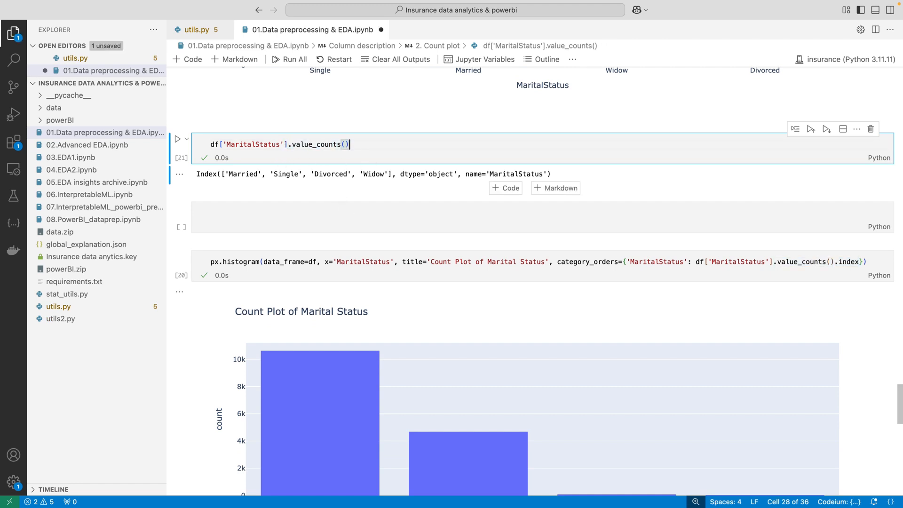
{"action": "key", "text": "ctrl+Return"}
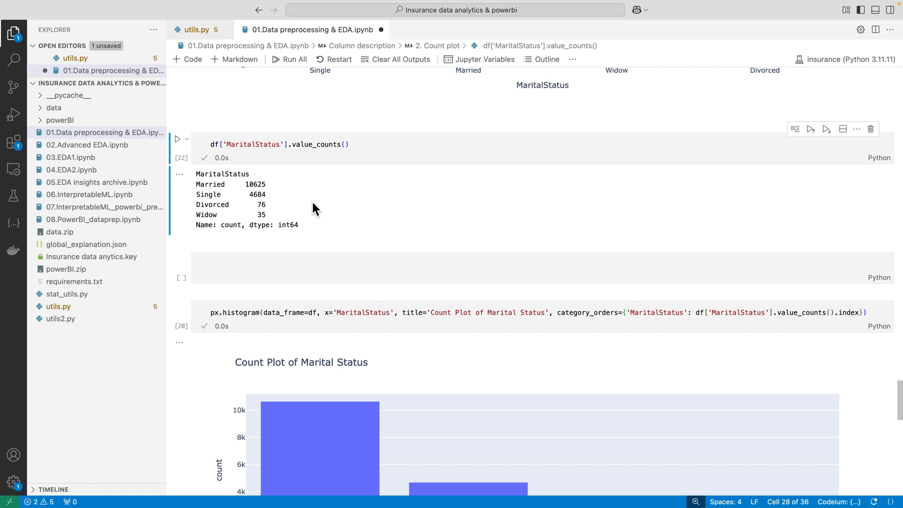
- Add .index back to the value_counts() cell, rerun it and compare the category list with the category_orders argument and ordered chart
{"action": "left_click", "coordinate": [362, 150]}
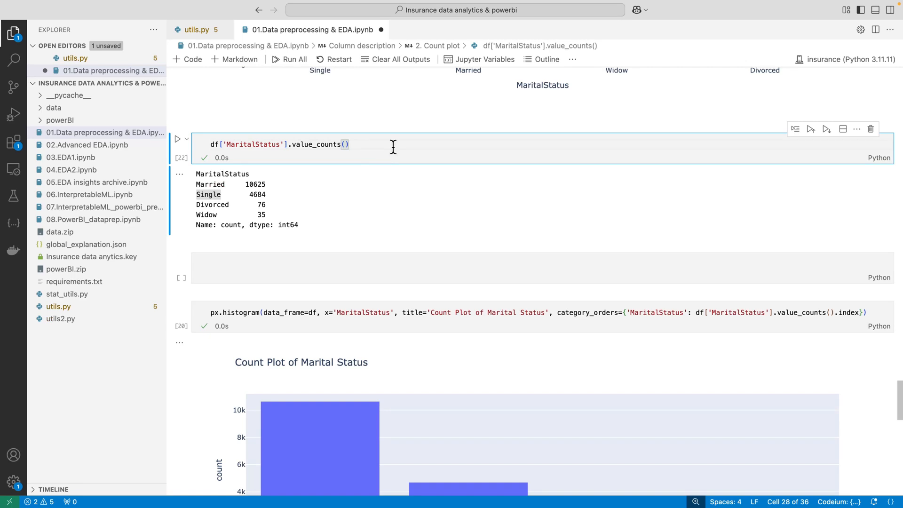
{"action": "type", "text": ".index"}
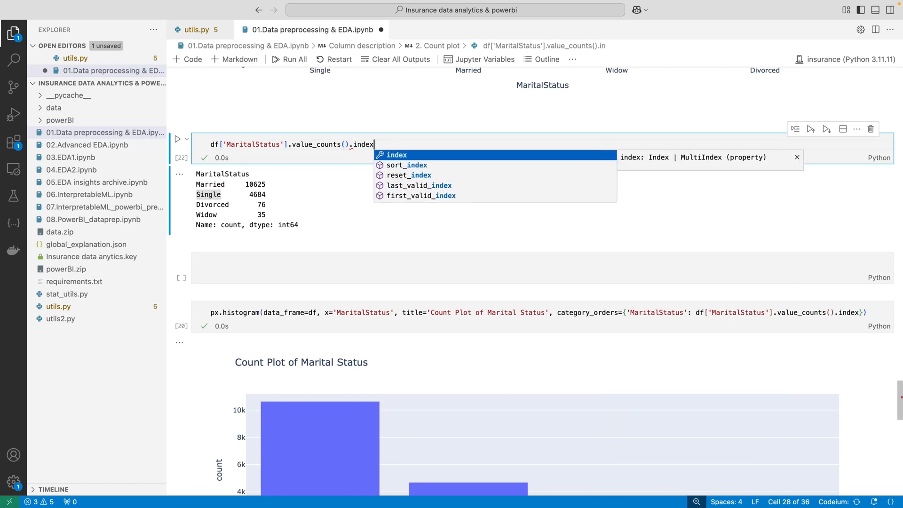
{"action": "key", "text": "ctrl+Return"}
{"action": "left_click_drag", "start_coordinate": [237, 171], "coordinate": [371, 170]}
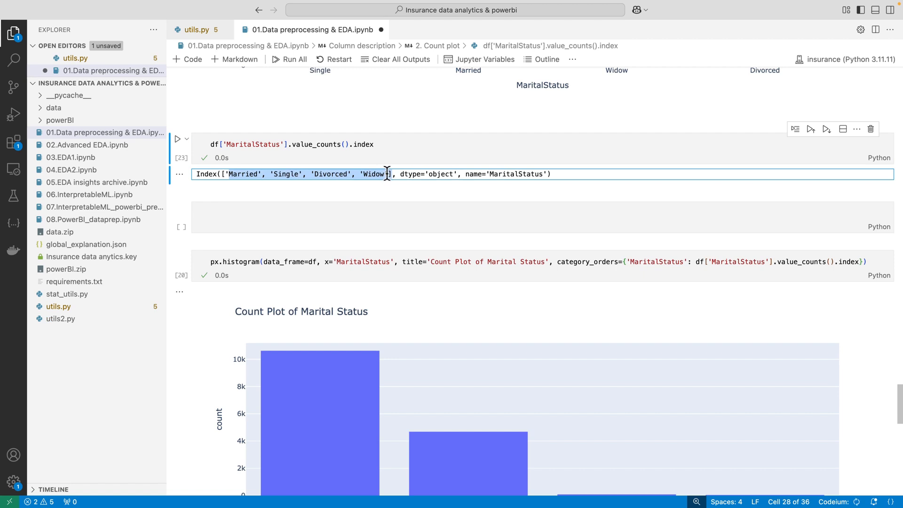
{"action": "left_click_drag", "start_coordinate": [221, 173], "coordinate": [390, 177]}
{"action": "scroll", "coordinate": [406, 196], "scroll_direction": "down", "scroll_amount": 3}
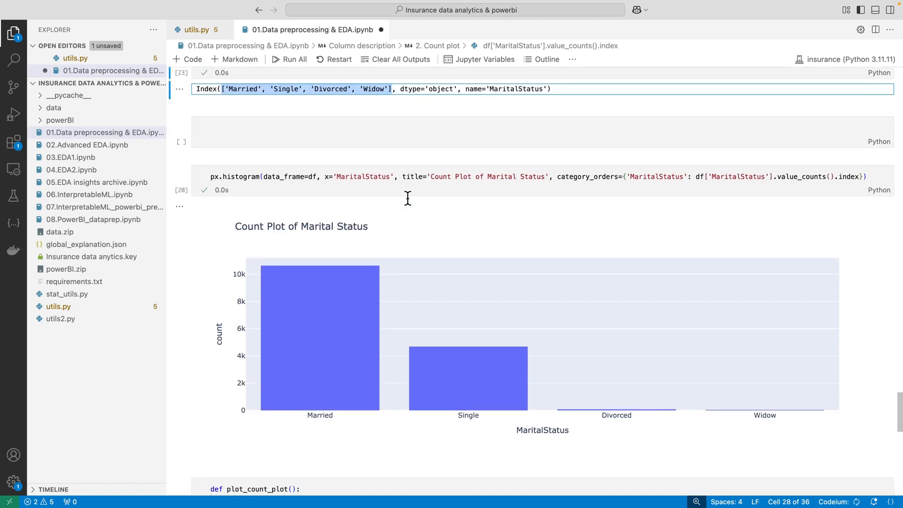
{"action": "left_click", "coordinate": [668, 181]}
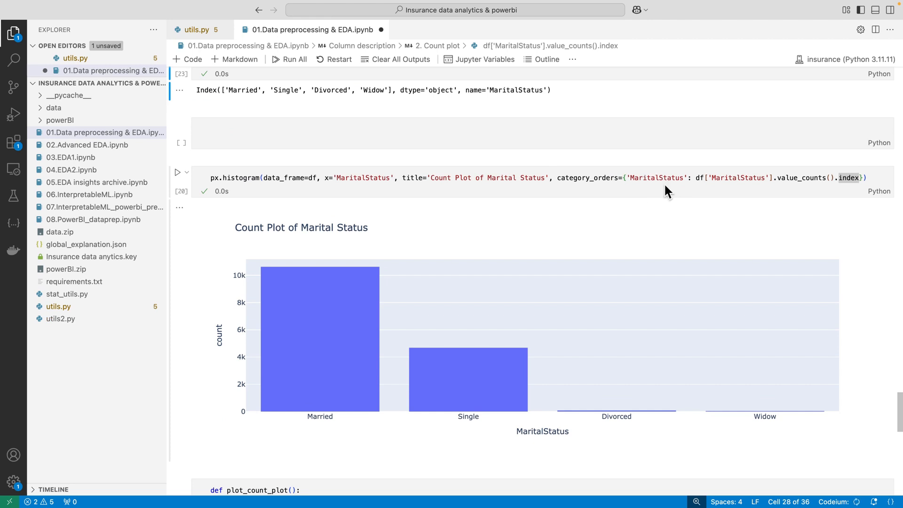
{"action": "scroll", "coordinate": [664, 183], "scroll_direction": "up", "scroll_amount": 1}
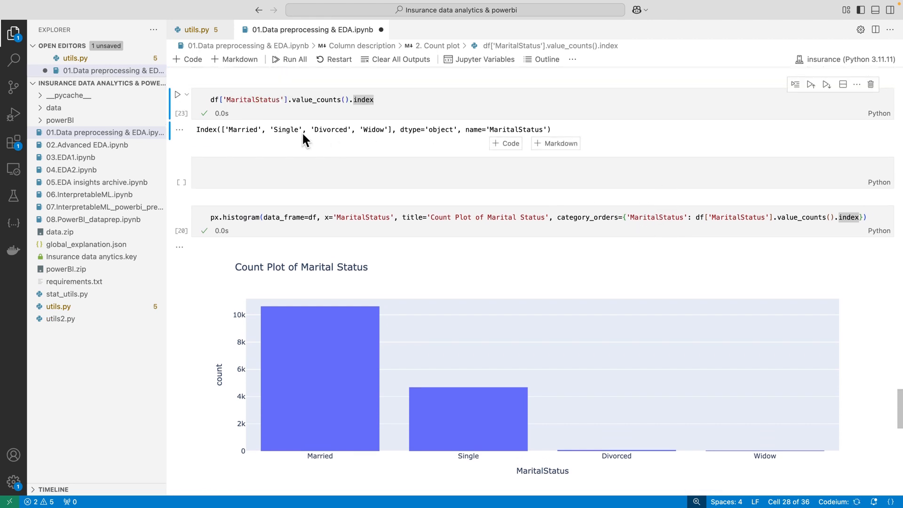
{"action": "left_click_drag", "start_coordinate": [223, 127], "coordinate": [392, 132]}
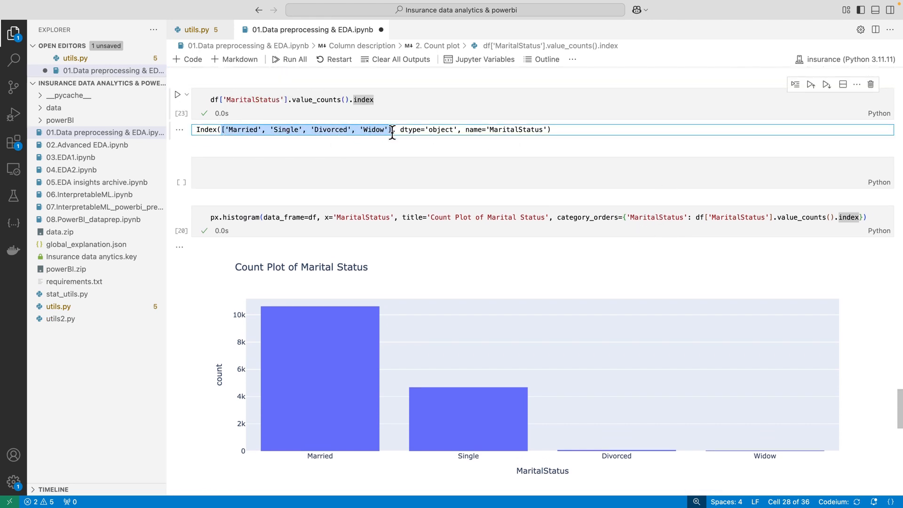
- Delete the value_counts().index cell and the empty cell below it
{"action": "left_click", "coordinate": [392, 132]}
{"action": "key", "text": "d"}
{"action": "key", "text": "d"}
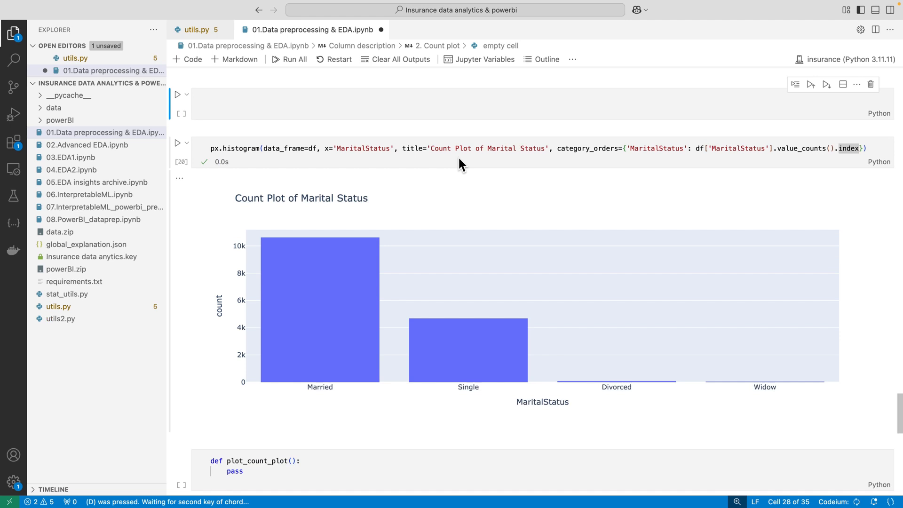
{"action": "key", "text": "d"}
{"action": "key", "text": "d"}
{"action": "key", "text": "super+s"}
- Copy the px.histogram call with category_orders into the body of plot_count_plot, on a new line above pass
{"action": "left_click", "coordinate": [463, 100]}
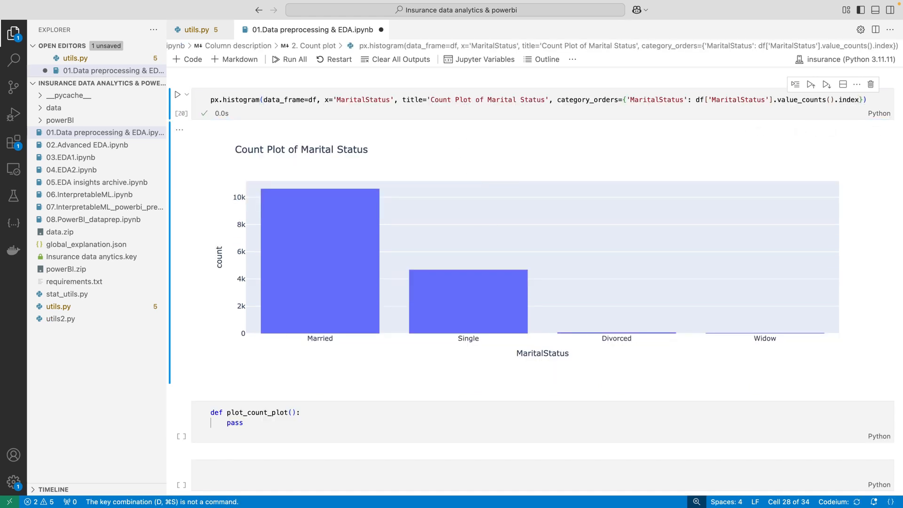
{"action": "left_click", "coordinate": [403, 99]}
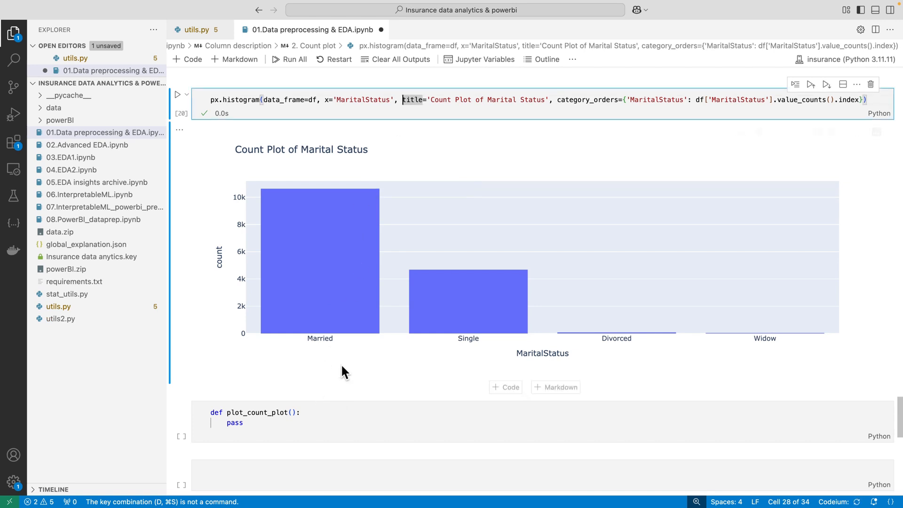
{"action": "left_click", "coordinate": [357, 99]}
{"action": "left_click", "coordinate": [220, 99]}
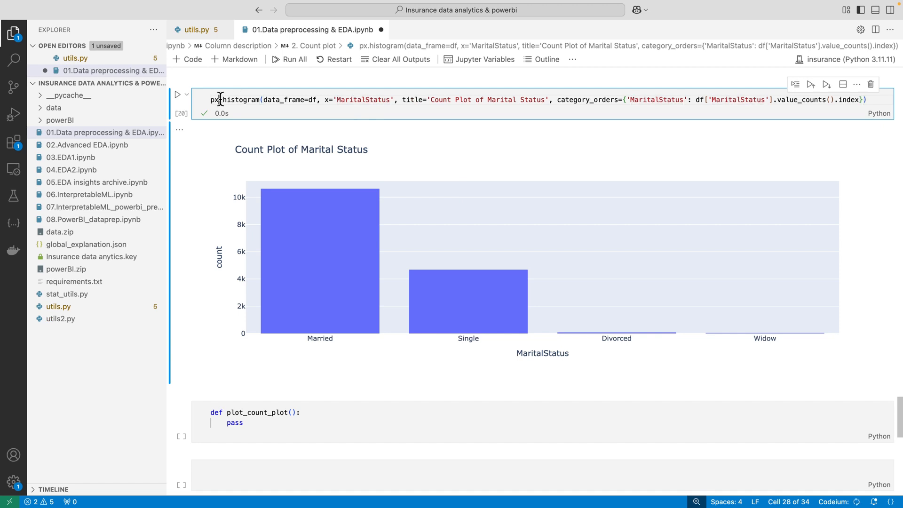
{"action": "key", "text": "super+a"}
{"action": "key", "text": "super+c"}
{"action": "left_click", "coordinate": [307, 101]}
{"action": "scroll", "coordinate": [308, 101], "scroll_direction": "down", "scroll_amount": 5}
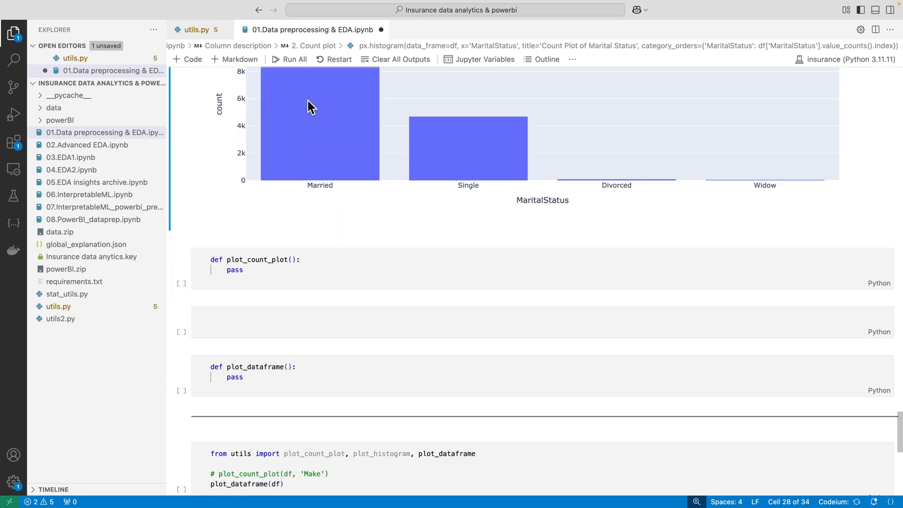
{"action": "left_click", "coordinate": [315, 263]}
{"action": "scroll", "coordinate": [314, 263], "scroll_direction": "down", "scroll_amount": 1}
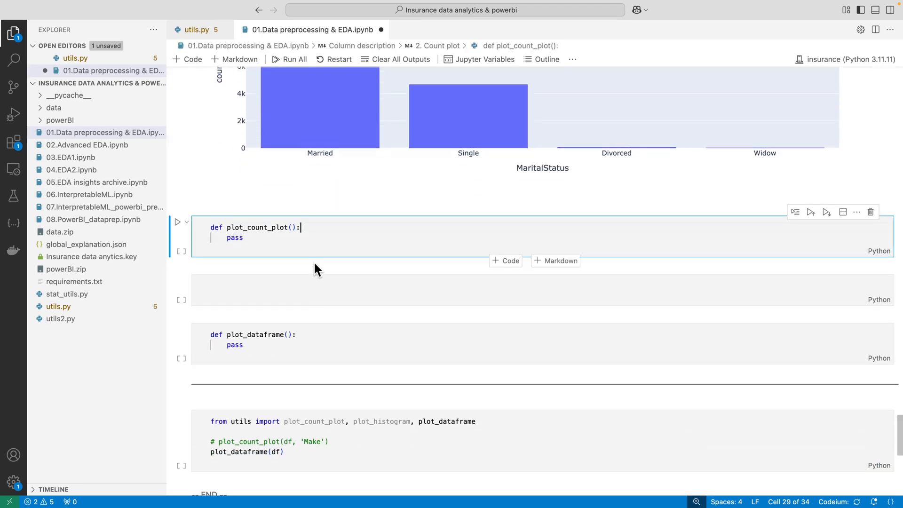
{"action": "key", "text": "Return"}
{"action": "key", "text": "super+v"}
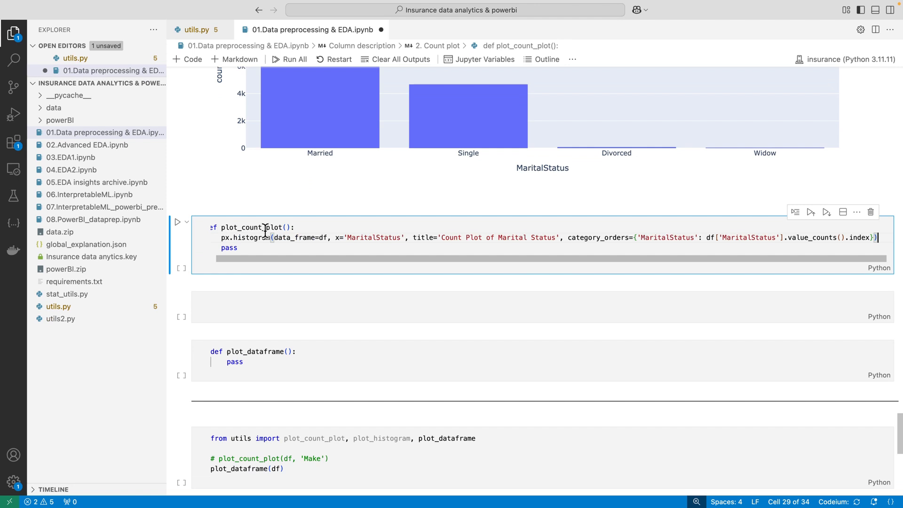
- Give plot_count_plot the parameters data, x_col and title
{"action": "left_click", "coordinate": [292, 228]}
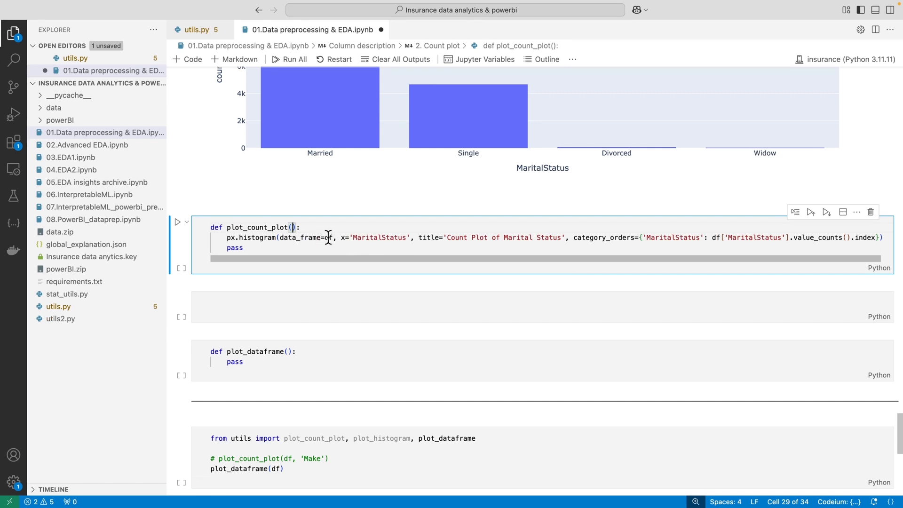
{"action": "type", "text": "data,"}
{"action": "key", "text": "Tab"}
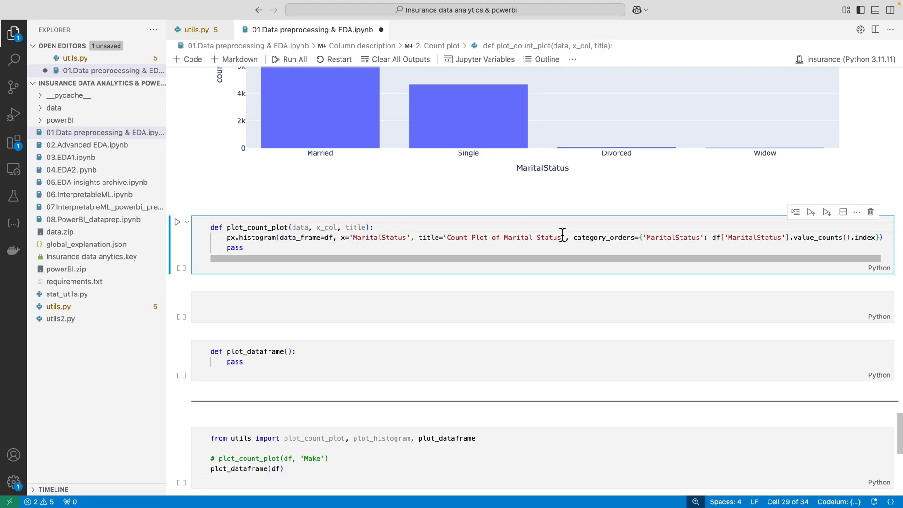
- In plot_count_plot's px.histogram call, set x to x_col and data_frame to data
{"action": "left_click_drag", "start_coordinate": [413, 238], "coordinate": [353, 237]}
{"action": "key", "text": "BackSpace"}
{"action": "key", "text": "BackSpace"}
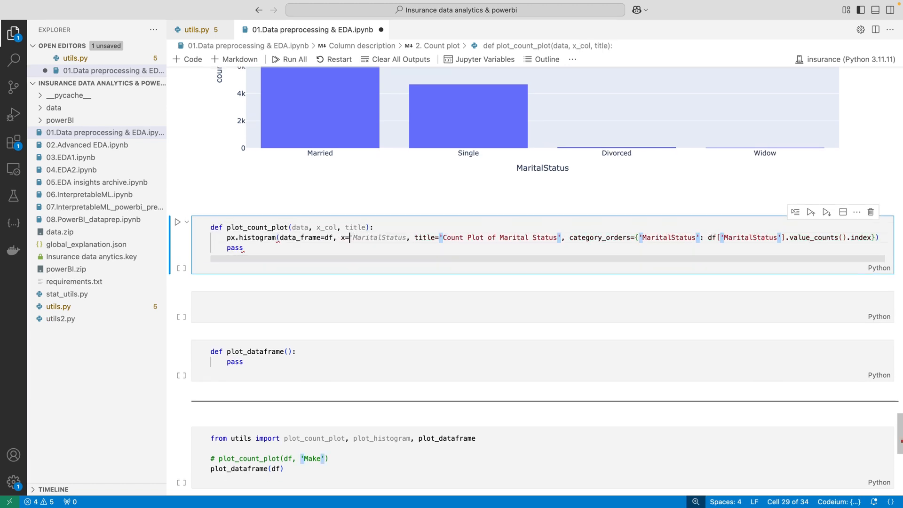
{"action": "type", "text": "x_col"}
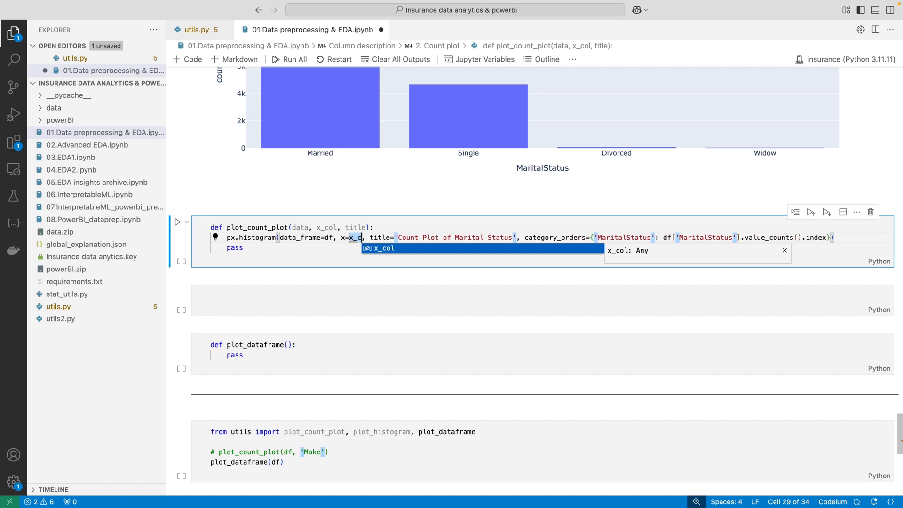
{"action": "left_click", "coordinate": [298, 227]}
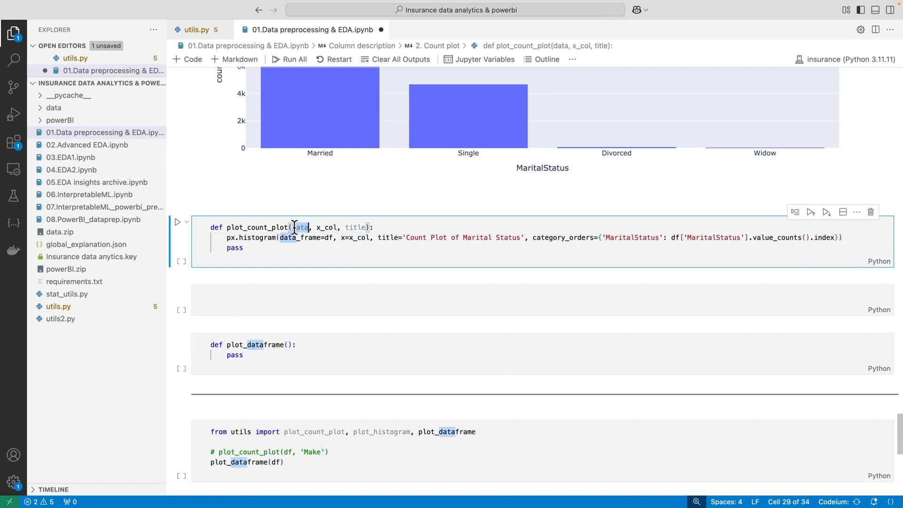
{"action": "left_click", "coordinate": [330, 237]}
{"action": "type", "text": "data"}
- Replace the fixed 'Count Plot of Marital Status' text in plot_count_plot with the title parameter
{"action": "double_click", "coordinate": [358, 227]}
{"action": "key", "text": "super+c"}
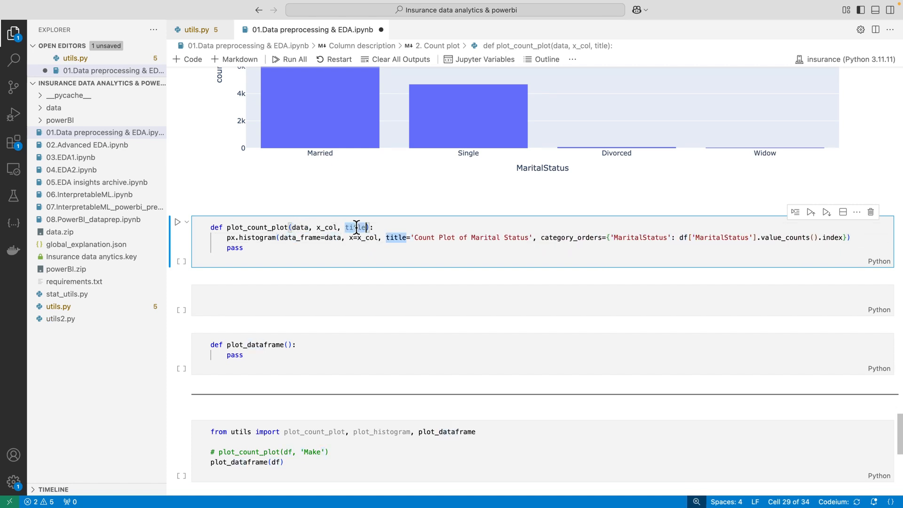
{"action": "left_click", "coordinate": [410, 237]}
{"action": "left_click", "coordinate": [532, 237], "text": "shift"}
{"action": "key", "text": "super+v"}
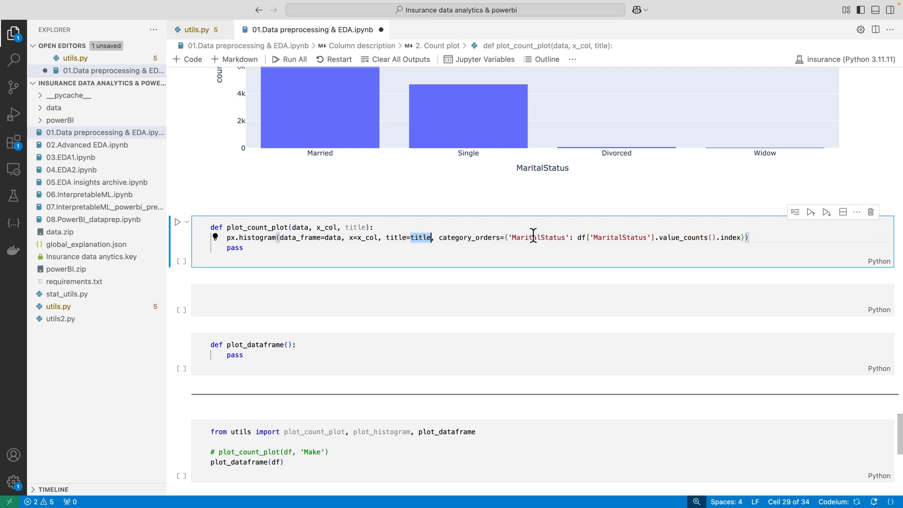
- Replace the 'MaritalStatus' key of the category_orders dictionary in plot_count_plot with x_col
{"action": "double_click", "coordinate": [541, 237]}
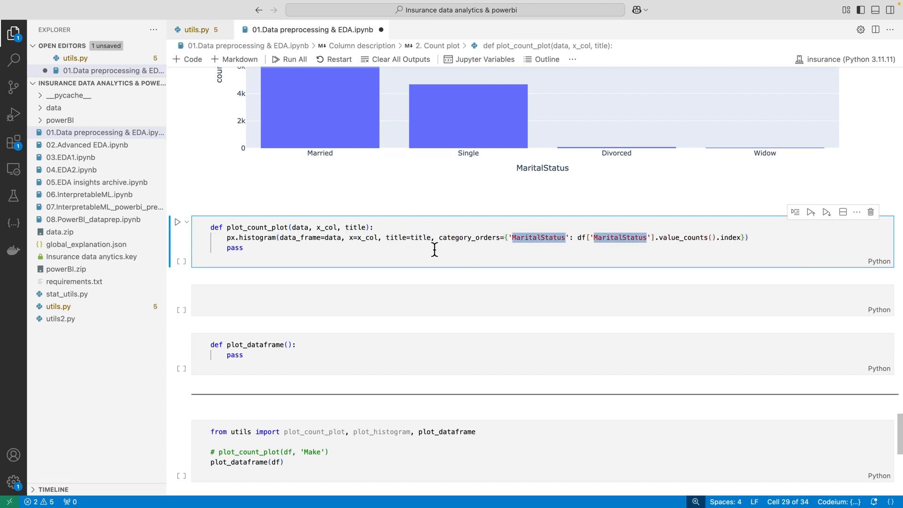
{"action": "key", "text": "BackSpace"}
{"action": "key", "text": "BackSpace"}
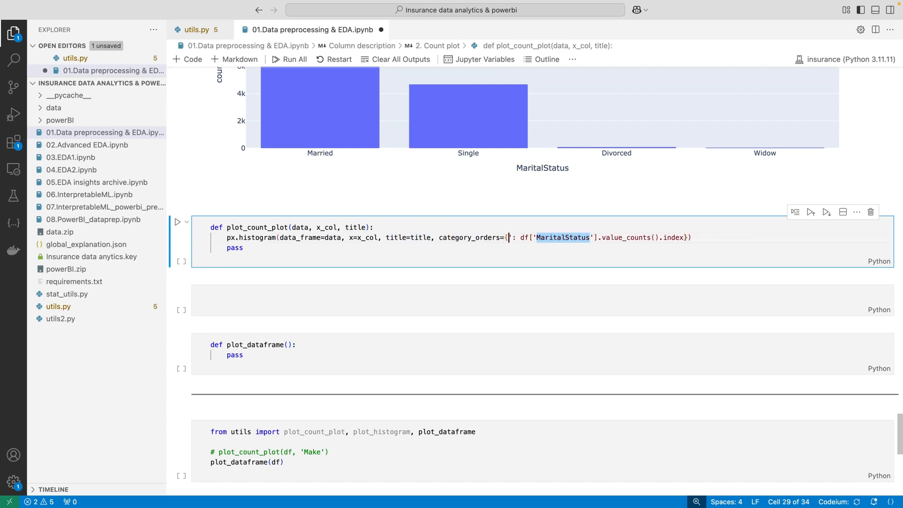
{"action": "key", "text": "shift+Right"}
{"action": "key", "text": "BackSpace"}
{"action": "key", "text": "Tab"}
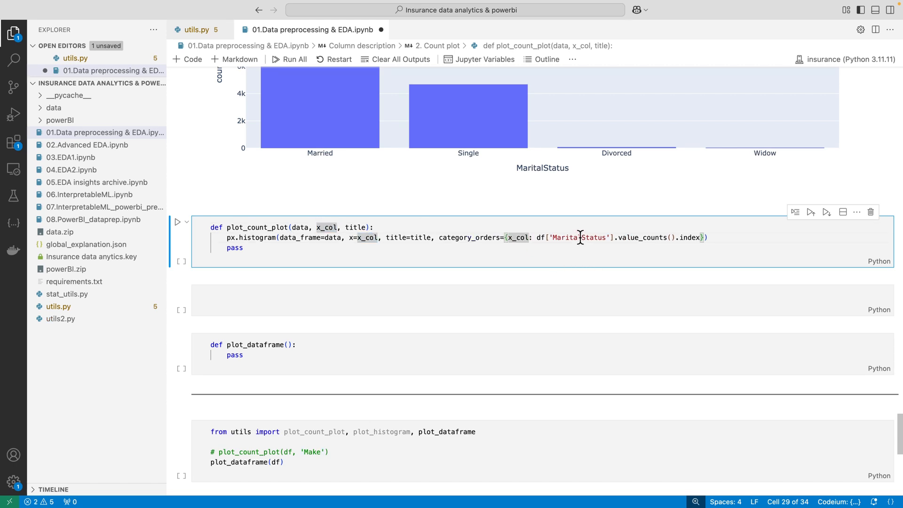
- Replace df['MaritalStatus'] in plot_count_plot's category_orders value with data[x_col], keeping .value_counts().index
{"action": "double_click", "coordinate": [581, 237]}
{"action": "key", "text": "BackSpace"}
{"action": "key", "text": "BackSpace"}
{"action": "key", "text": "BackSpace"}
{"action": "key", "text": "BackSpace"}
{"action": "key", "text": "BackSpace"}
{"action": "key", "text": "Delete"}
{"action": "key", "text": "Delete"}
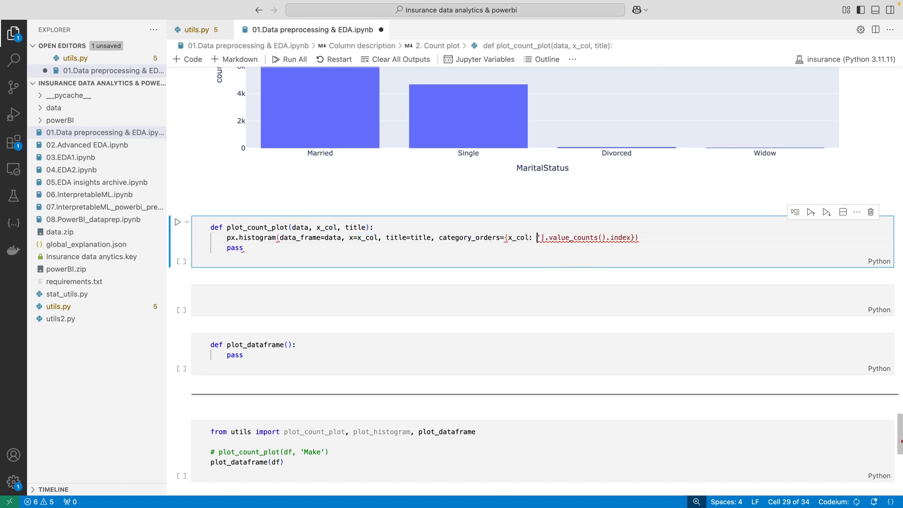
{"action": "type", "text": "data"}
{"action": "type", "text": "[x_col]"}
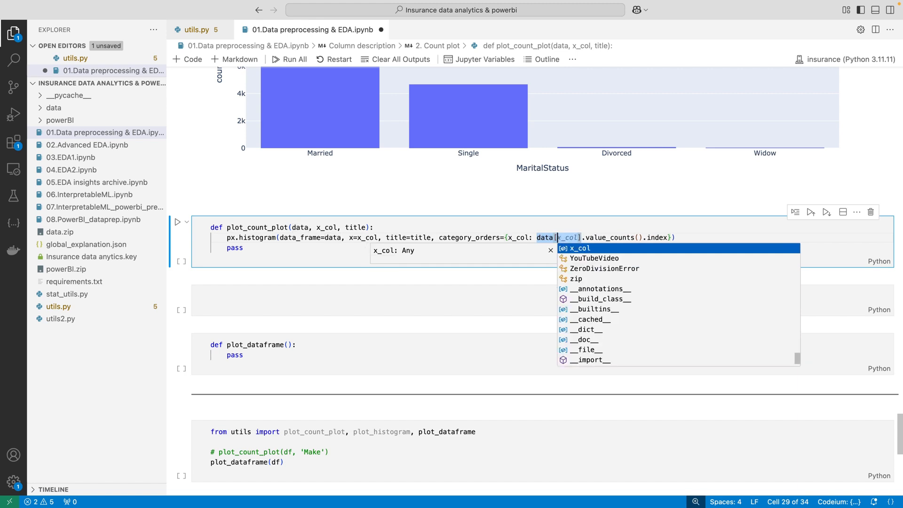
- Replace pass with return in plot_count_plot and assign the px.histogram call to fig
{"action": "left_click", "coordinate": [670, 248]}
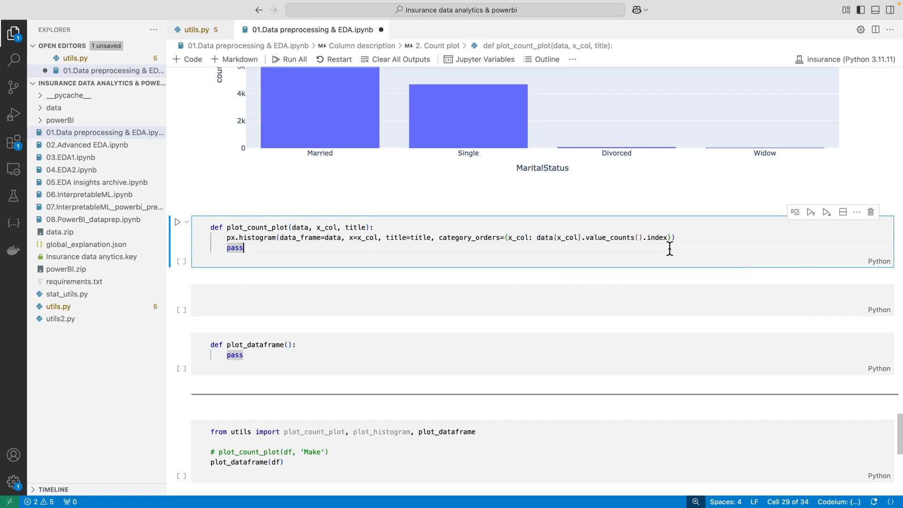
{"action": "key", "text": "alt+shift+Left"}
{"action": "type", "text": "r"}
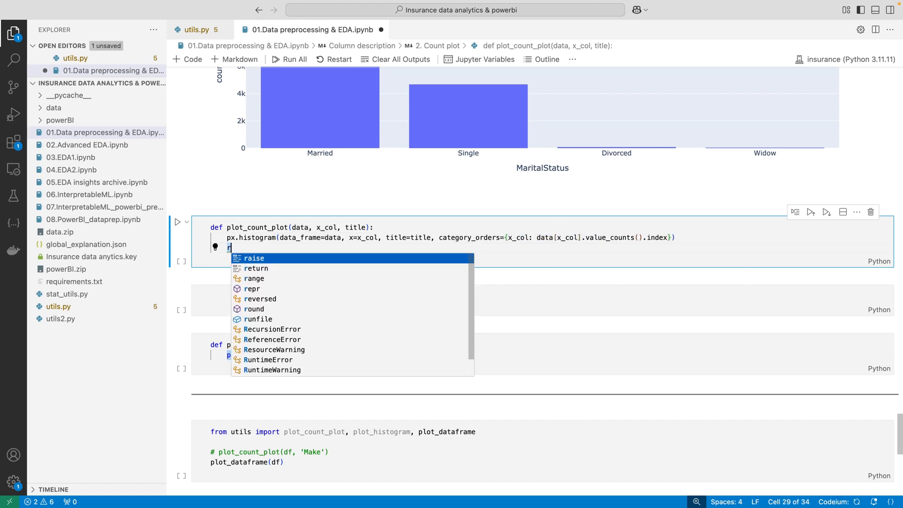
{"action": "type", "text": "e"}
{"action": "key", "text": "Tab"}
{"action": "key", "text": "Up"}
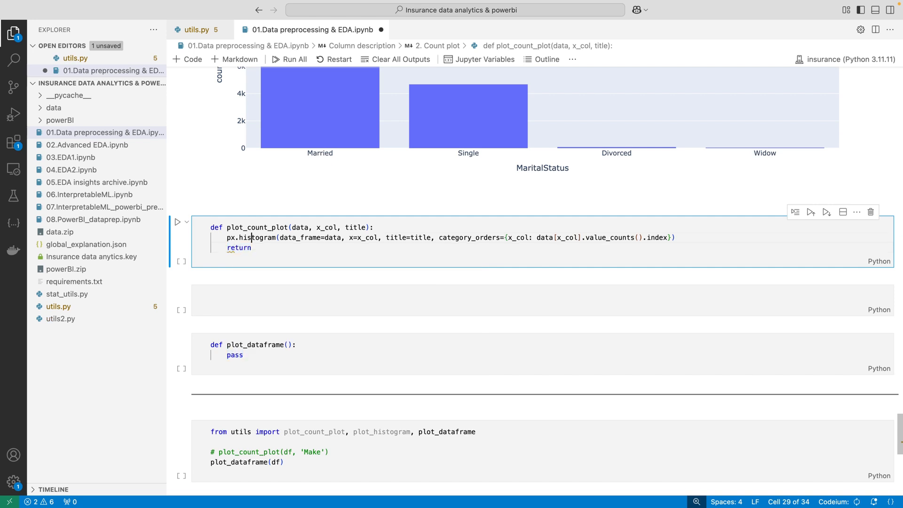
{"action": "key", "text": "super+Left"}
{"action": "type", "text": "fig ="}
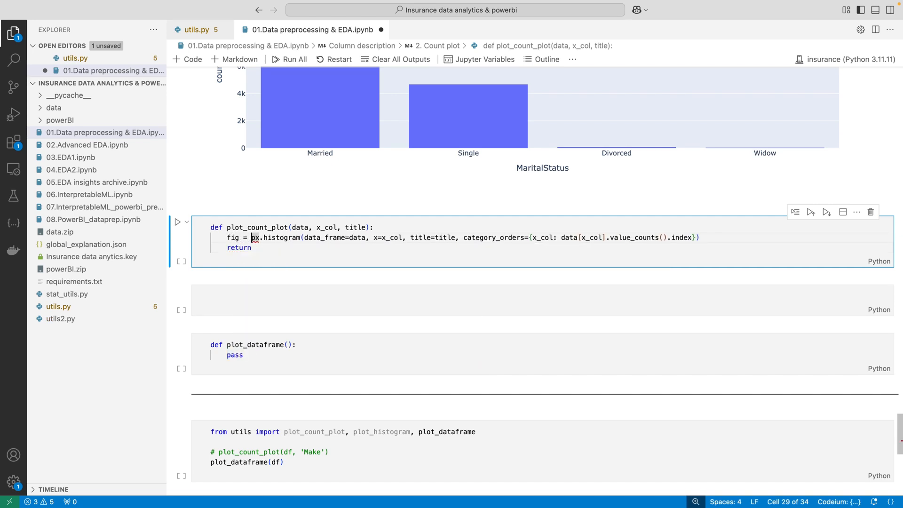
- Complete plot_count_plot's return statement with fig, run the function's cell and save the notebook
{"action": "key", "text": "Down"}
{"action": "type", "text": "fig"}
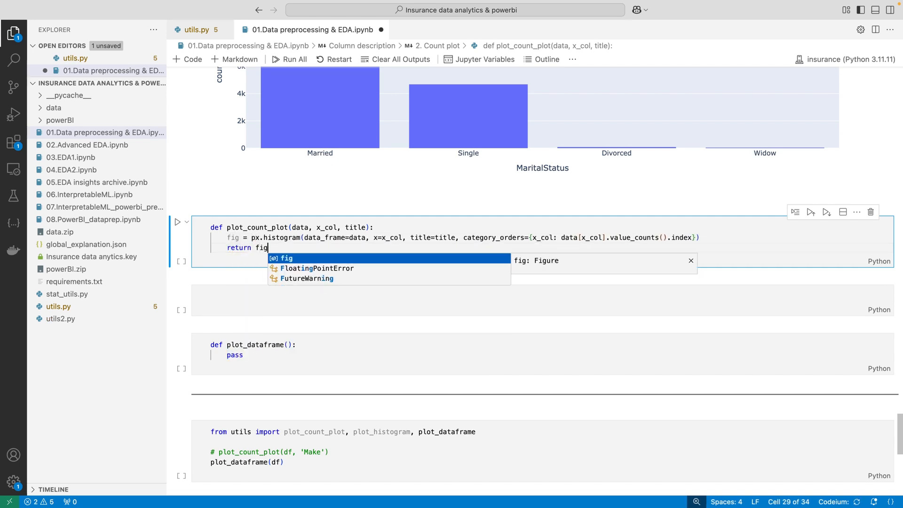
{"action": "key", "text": "Escape"}
{"action": "key", "text": "shift+Return"}
{"action": "key", "text": "super+s"}
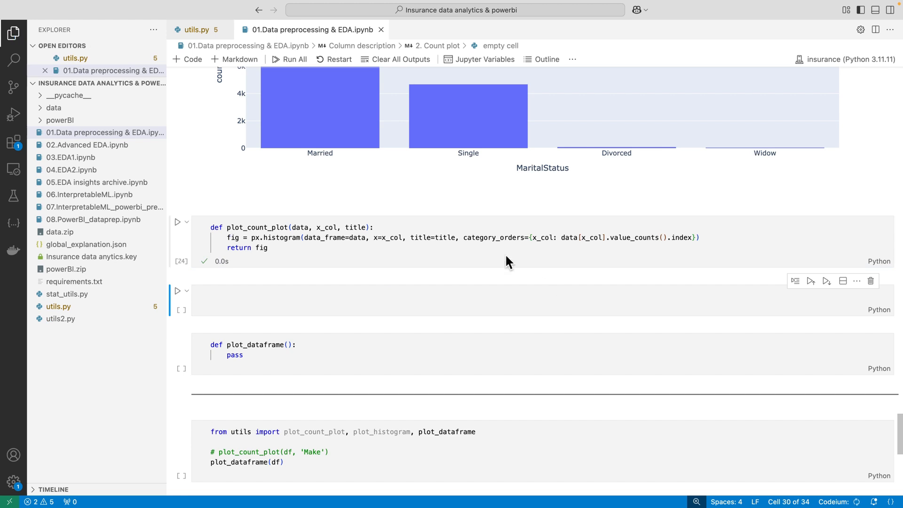
- Add two code cells below the plot_count_plot definition and write the call plot_count_plot(df, 'a') with a placeholder column
{"action": "key", "text": "a"}
{"action": "key", "text": "a"}
{"action": "key", "text": "Return"}
{"action": "type", "text": "plot"}
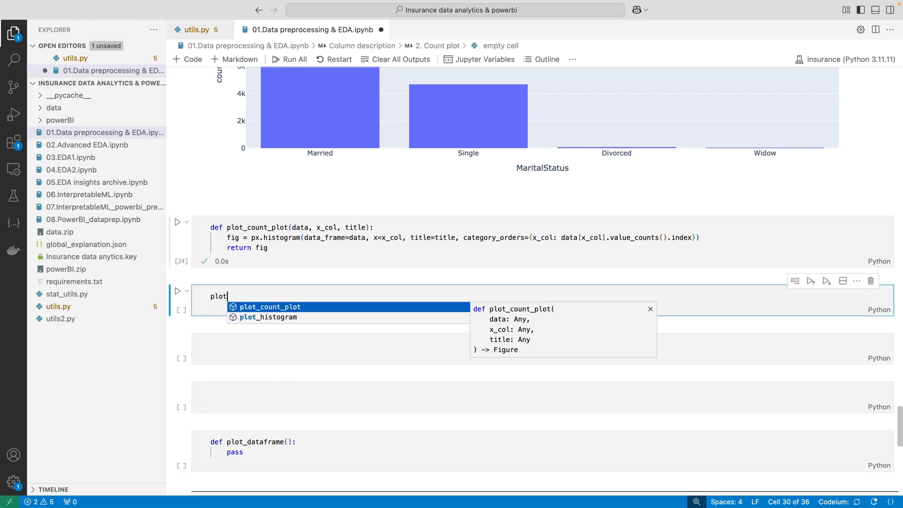
{"action": "key", "text": "Tab"}
{"action": "type", "text": "(df,"}
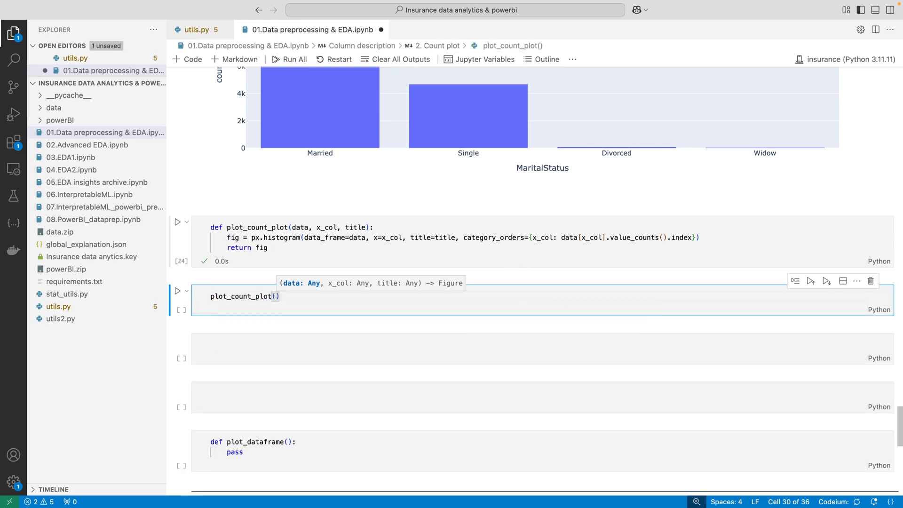
{"action": "type", "text": " '"}
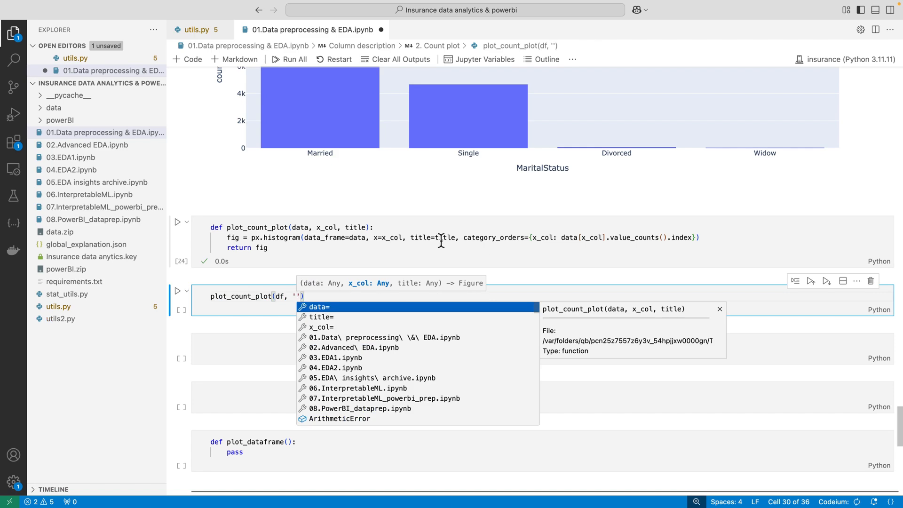
{"action": "type", "text": "a"}
{"action": "key", "text": "Escape"}
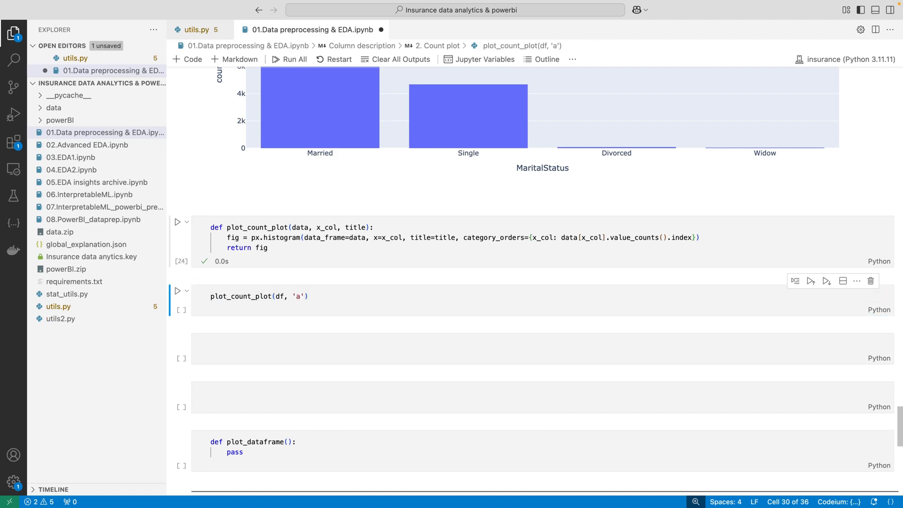
- Insert a code cell above the plot_count_plot call and run df.head(1) to look through the dataset's columns
{"action": "key", "text": "a"}
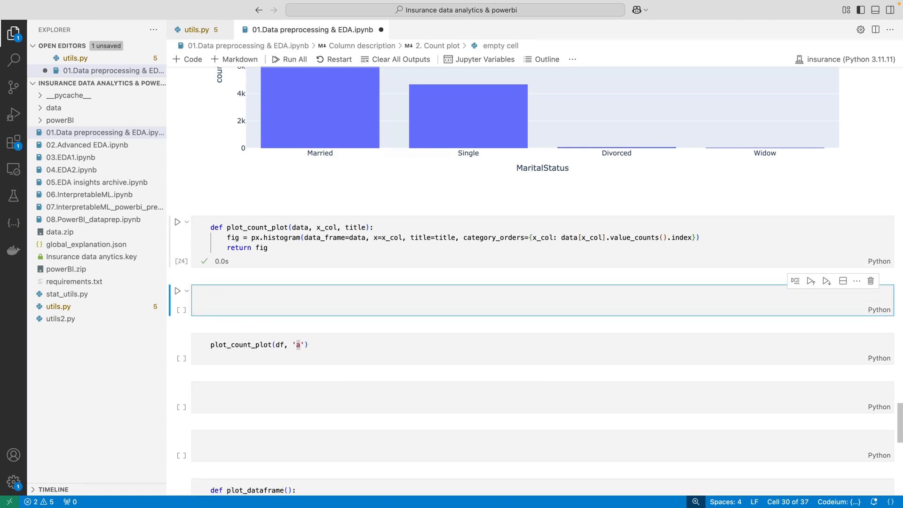
{"action": "type", "text": "df.head("}
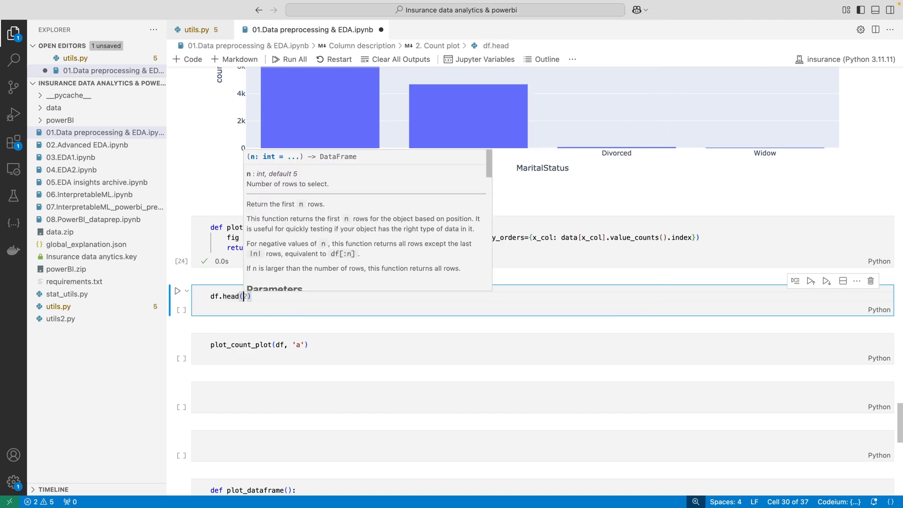
{"action": "key", "text": "BackSpace"}
{"action": "type", "text": "(1"}
{"action": "key", "text": "ctrl+Return"}
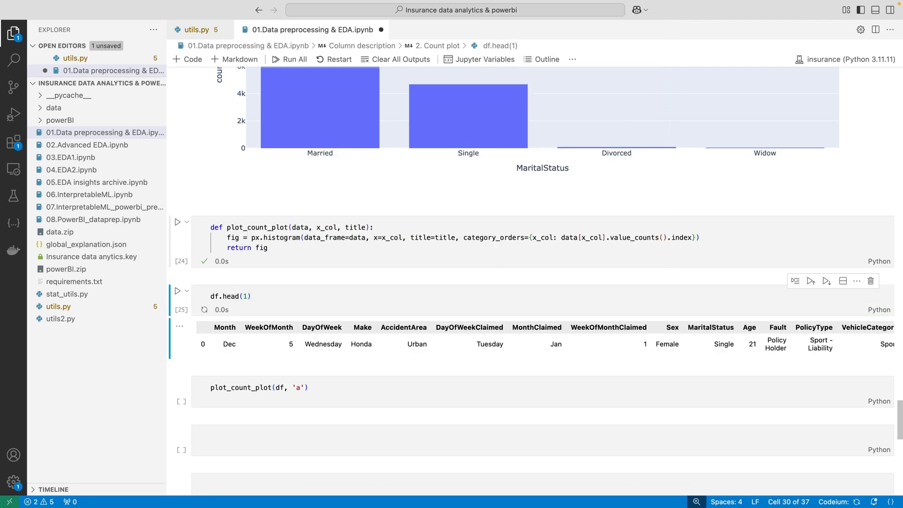
{"action": "scroll", "coordinate": [447, 253], "scroll_direction": "down", "scroll_amount": 3}
{"action": "scroll", "coordinate": [598, 197], "scroll_direction": "right", "scroll_amount": 5}
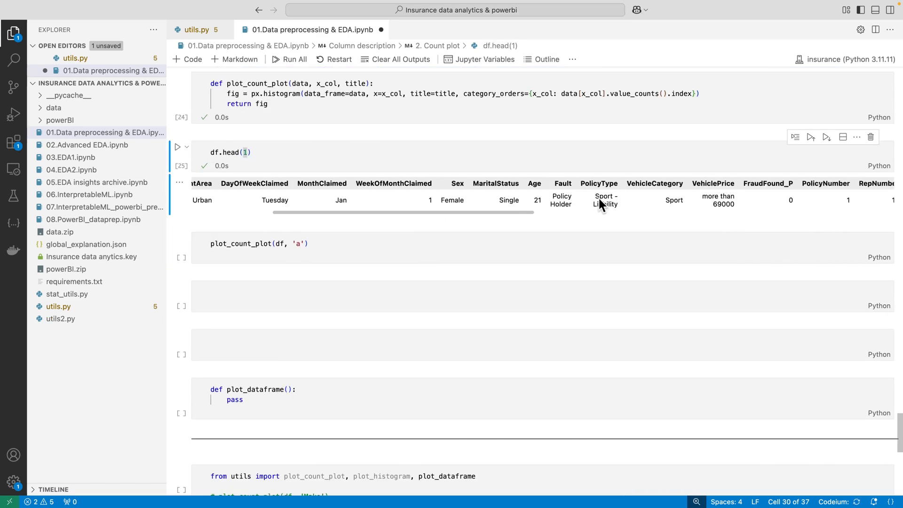
{"action": "scroll", "coordinate": [598, 198], "scroll_direction": "right", "scroll_amount": 3}
{"action": "scroll", "coordinate": [598, 197], "scroll_direction": "right", "scroll_amount": 5}
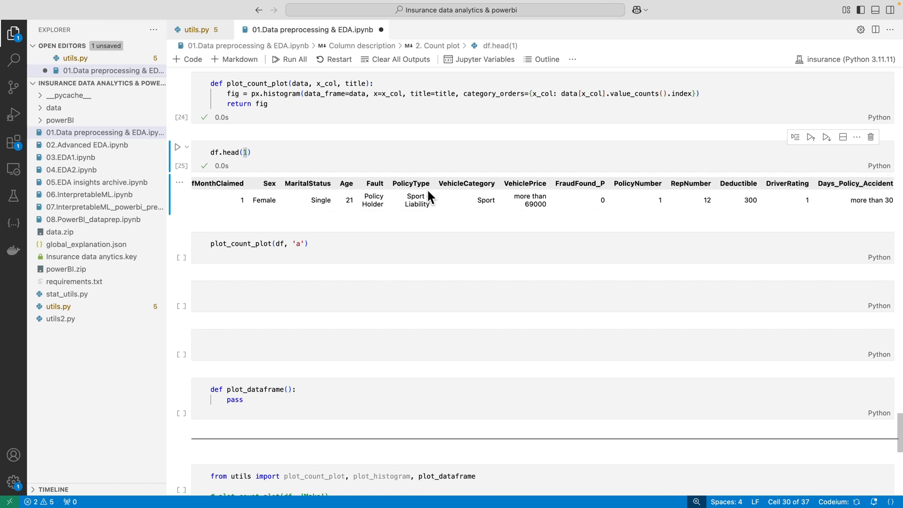
- Replace the placeholder 'a' in the plot_count_plot call with the PolicyType column name copied from the df.head(1) output
{"action": "double_click", "coordinate": [411, 184]}
{"action": "key", "text": "ctrl+c"}
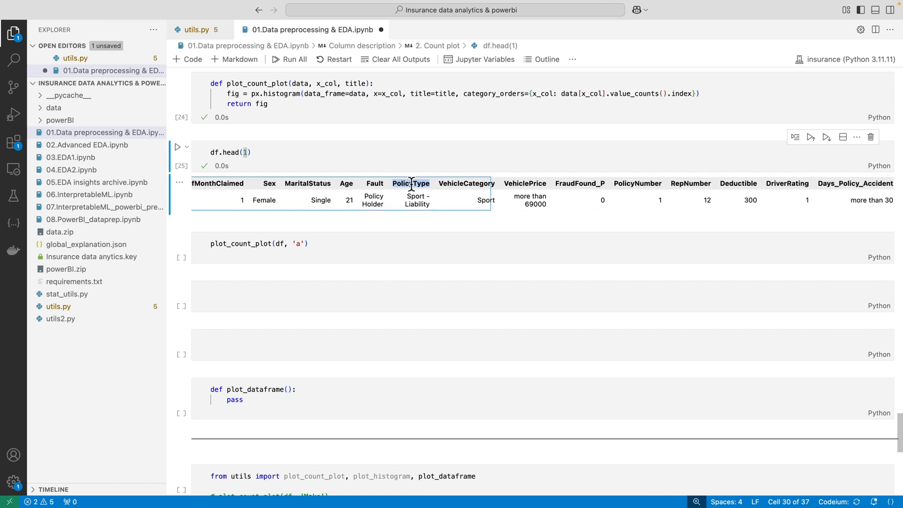
{"action": "left_click", "coordinate": [300, 242]}
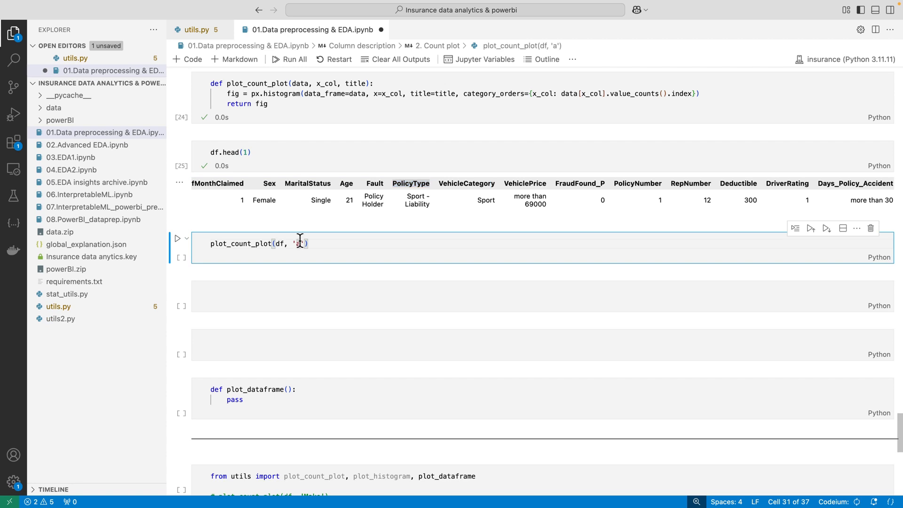
{"action": "key", "text": "BackSpace"}
{"action": "key", "text": "ctrl+v"}
{"action": "key", "text": "Right"}
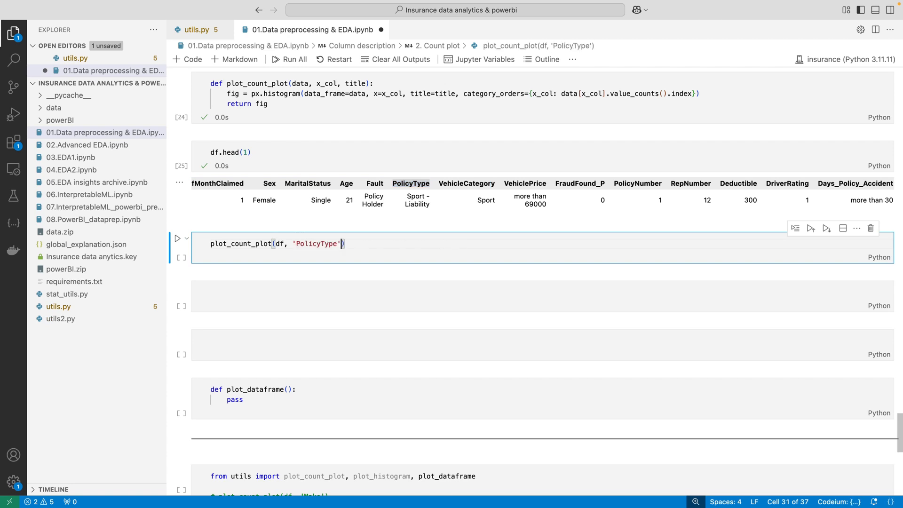
- Add an empty string as the title argument of the plot_count_plot call, run it and inspect the PolicyType chart
{"action": "type", "text": ", \""}
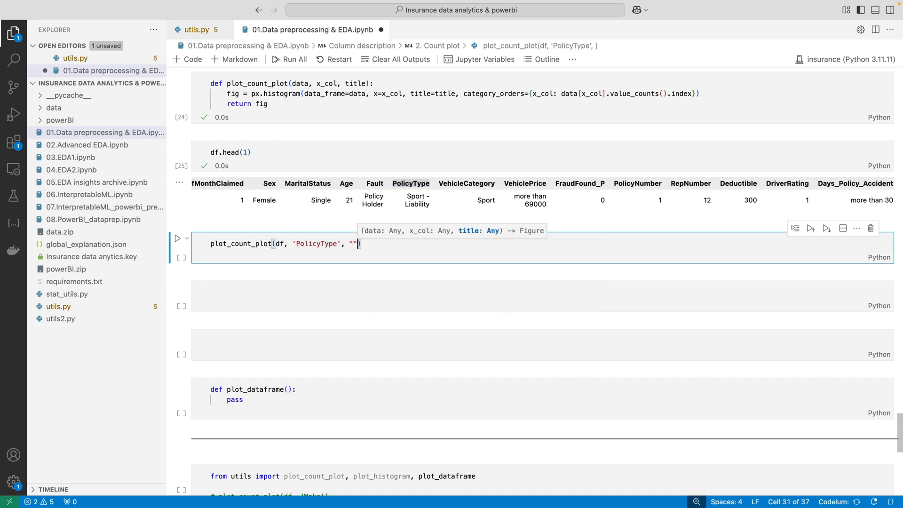
{"action": "key", "text": "ctrl+Return"}
{"action": "scroll", "coordinate": [358, 282], "scroll_direction": "down", "scroll_amount": 5}
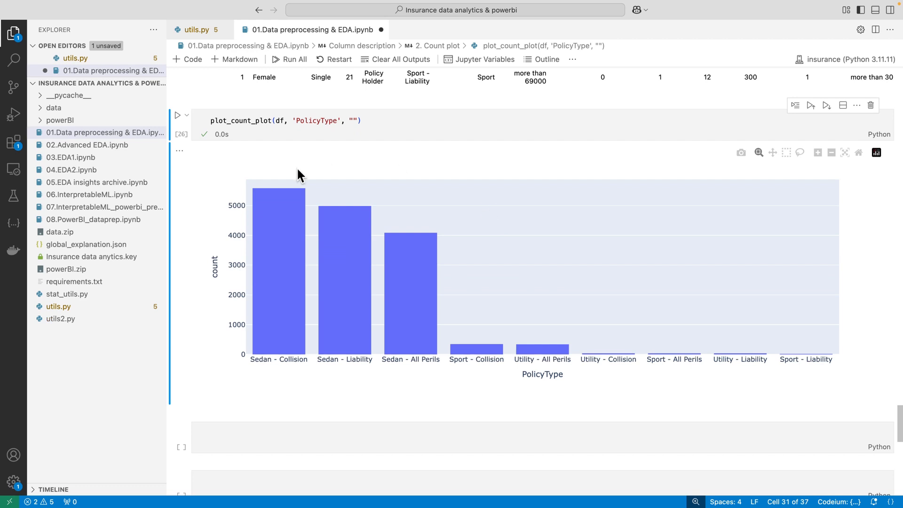
{"action": "mouse_move", "coordinate": [273, 209]}
{"action": "mouse_move", "coordinate": [359, 329]}
{"action": "mouse_move", "coordinate": [492, 352]}
{"action": "scroll", "coordinate": [559, 269], "scroll_direction": "up", "scroll_amount": 2}
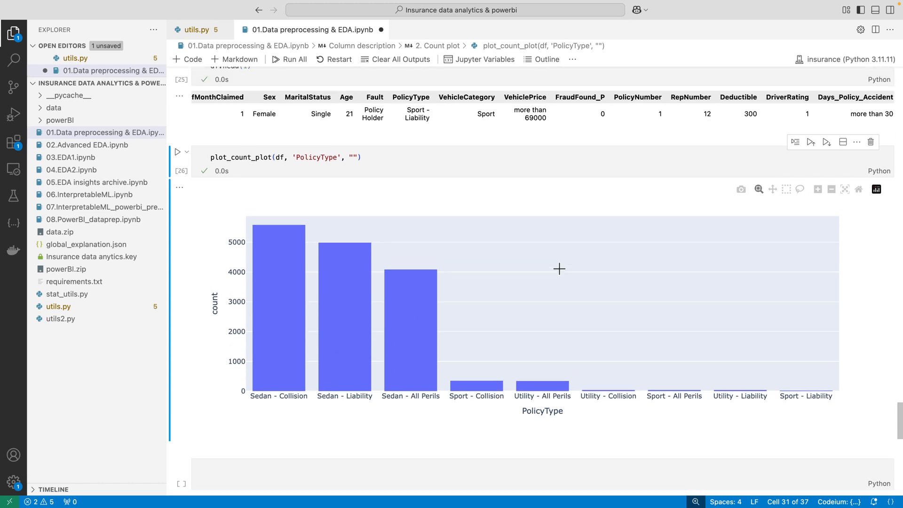
{"action": "scroll", "coordinate": [560, 268], "scroll_direction": "down", "scroll_amount": 4}
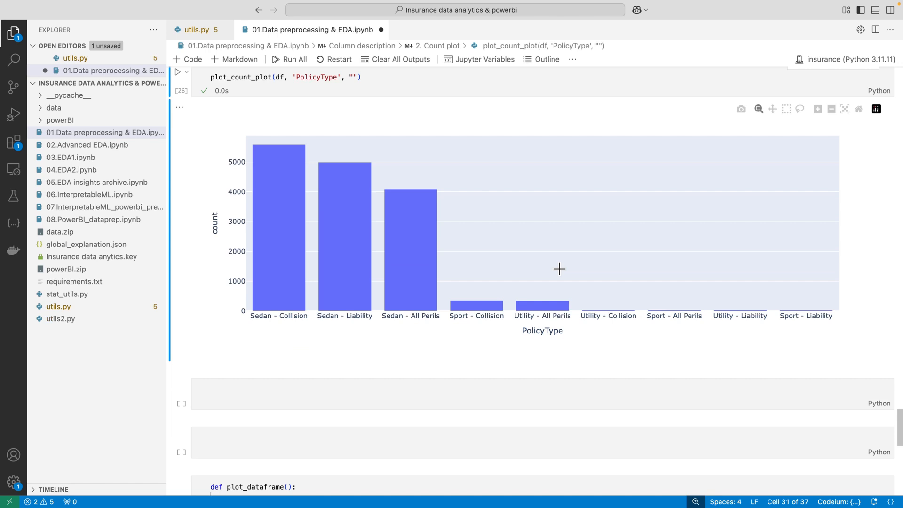
{"action": "scroll", "coordinate": [559, 268], "scroll_direction": "down", "scroll_amount": 5}
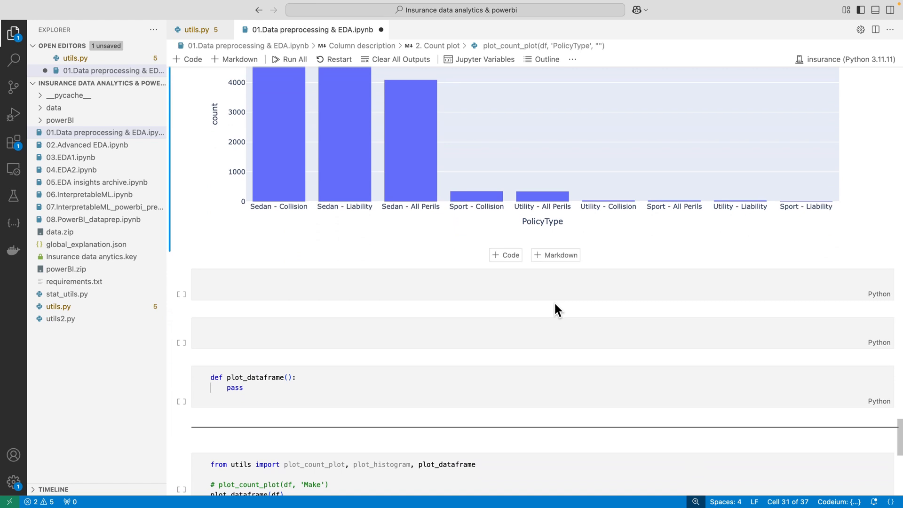
{"action": "left_click", "coordinate": [555, 305]}
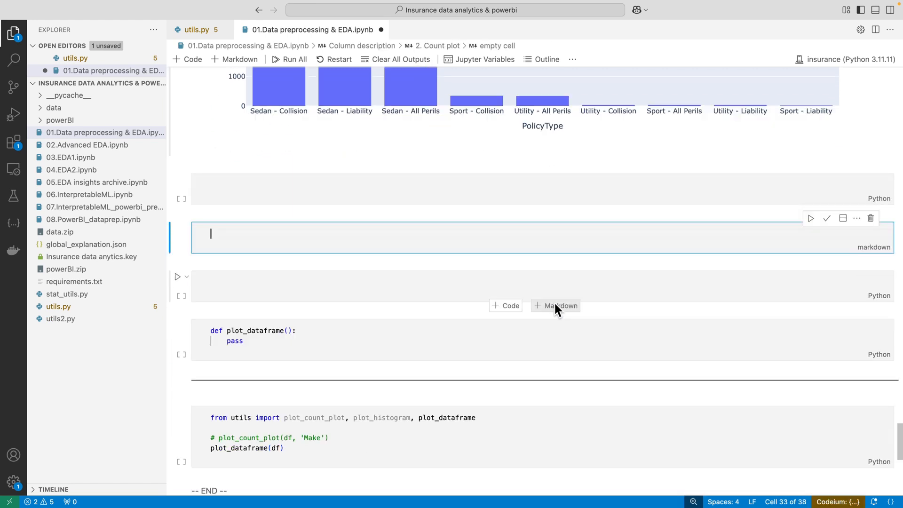
{"action": "key", "text": "Escape"}
{"action": "key", "text": "d"}
{"action": "key", "text": "d"}
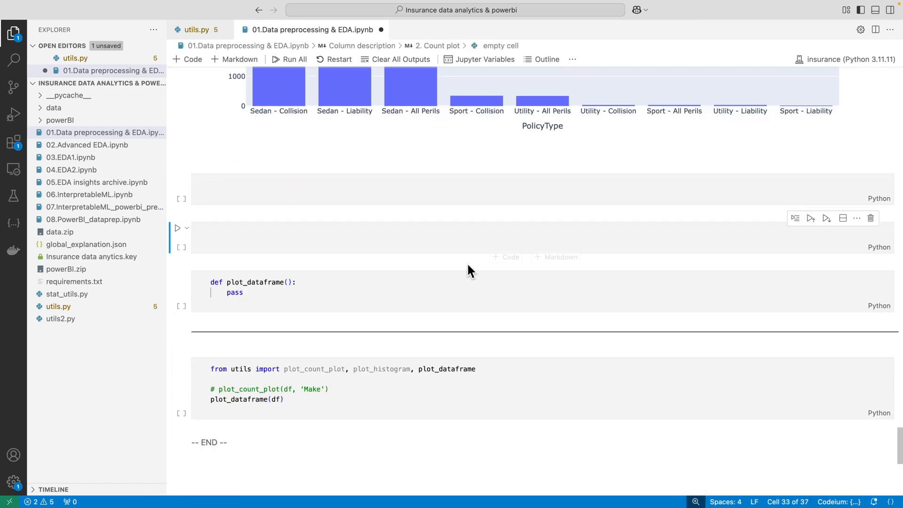
- Insert an empty code cell above the plot_dataframe definition and save the notebook
{"action": "scroll", "coordinate": [468, 266], "scroll_direction": "down", "scroll_amount": 3}
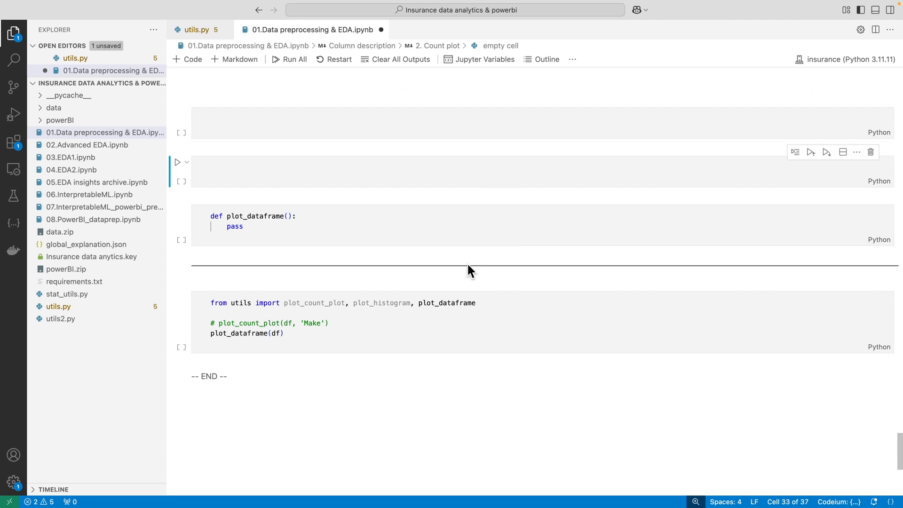
{"action": "left_click", "coordinate": [351, 225]}
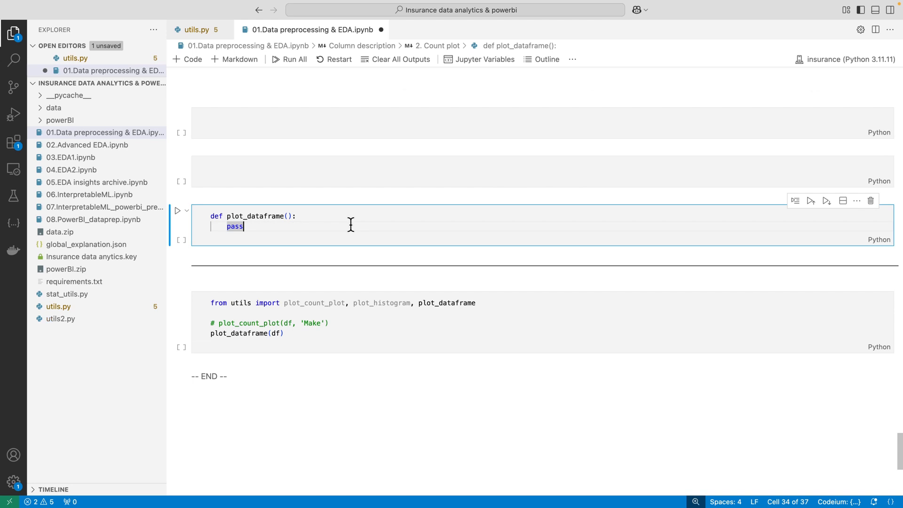
{"action": "left_click", "coordinate": [289, 216]}
{"action": "key", "text": "Escape"}
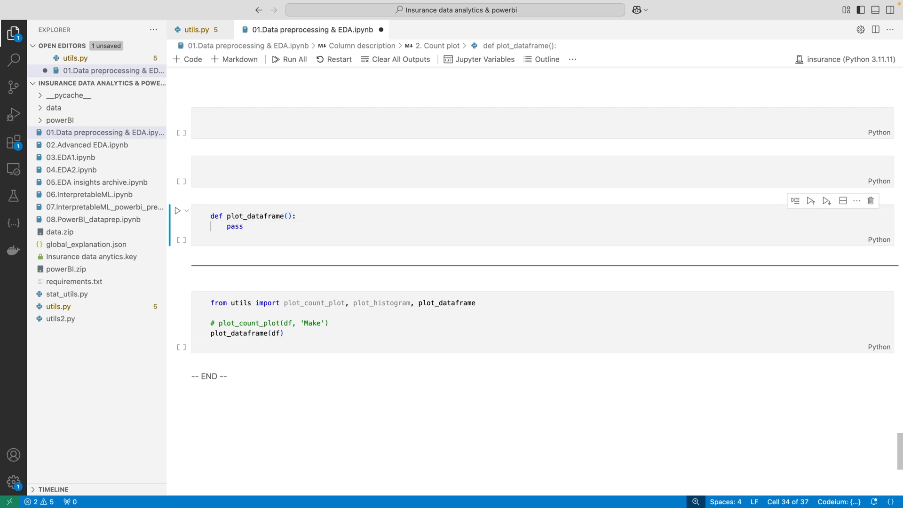
{"action": "key", "text": "super+s"}
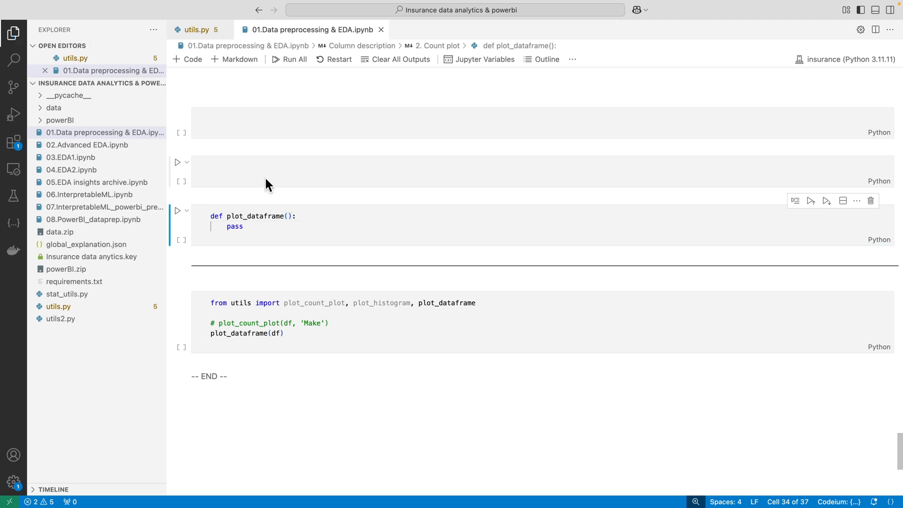
{"action": "key", "text": "a"}
{"action": "key", "text": "super+s"}
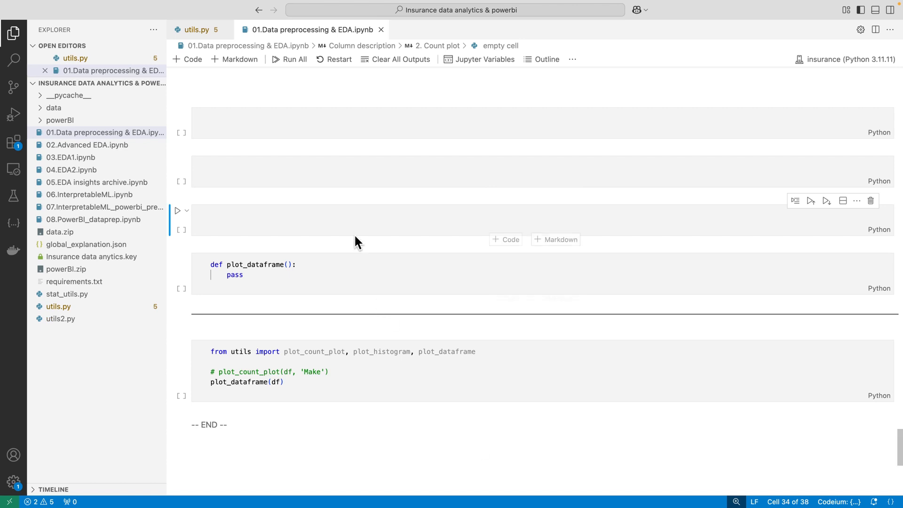
- Run df.info() in the empty cell above plot_dataframe and review the columns' data types
{"action": "left_click", "coordinate": [360, 220]}
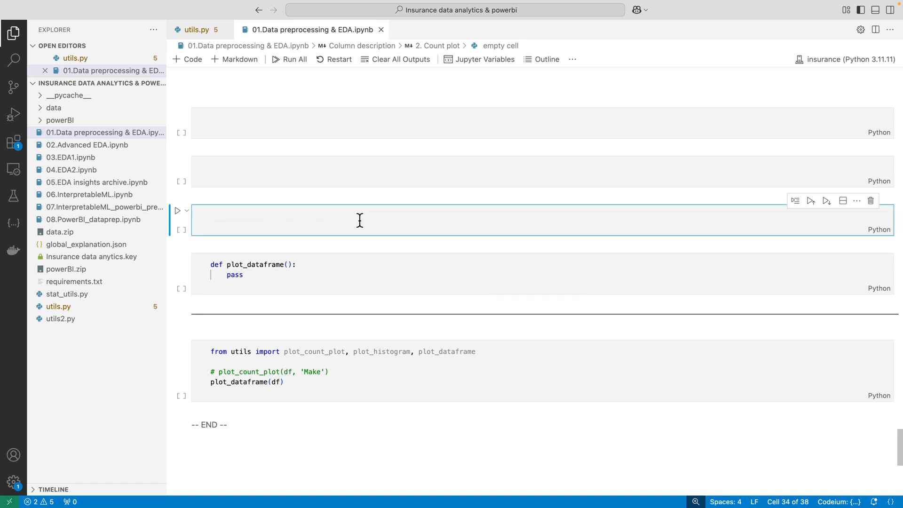
{"action": "type", "text": "df.inf"}
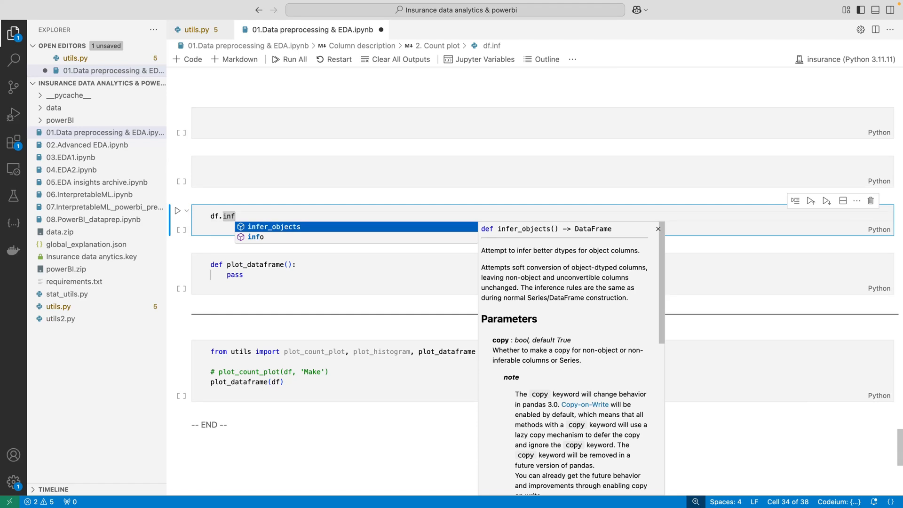
{"action": "key", "text": "Down"}
{"action": "key", "text": "Return"}
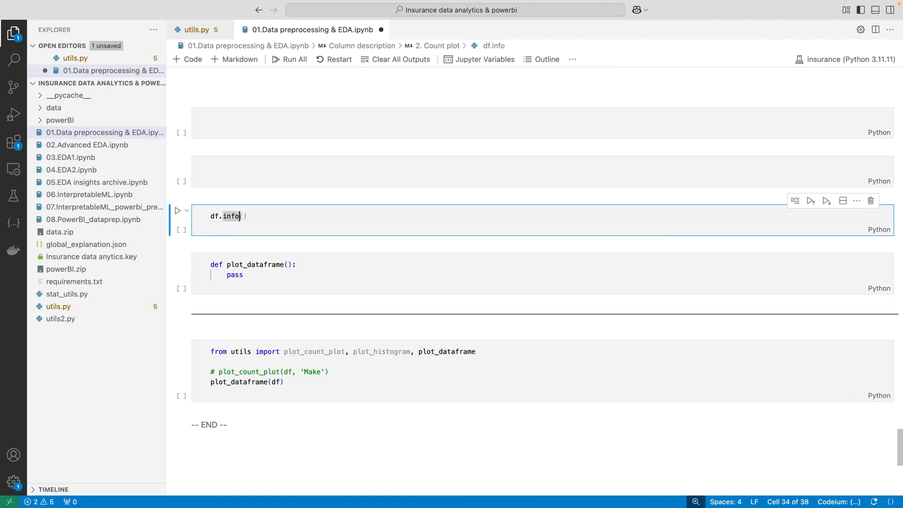
{"action": "key", "text": "Tab"}
{"action": "key", "text": "ctrl+Return"}
{"action": "scroll", "coordinate": [295, 294], "scroll_direction": "down", "scroll_amount": 2}
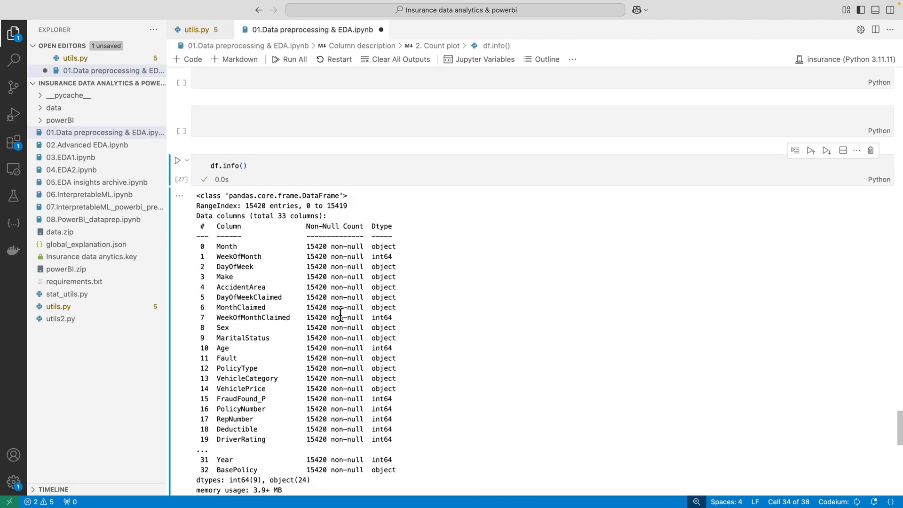
{"action": "scroll", "coordinate": [341, 312], "scroll_direction": "down", "scroll_amount": 2}
{"action": "scroll", "coordinate": [375, 216], "scroll_direction": "down", "scroll_amount": 2}
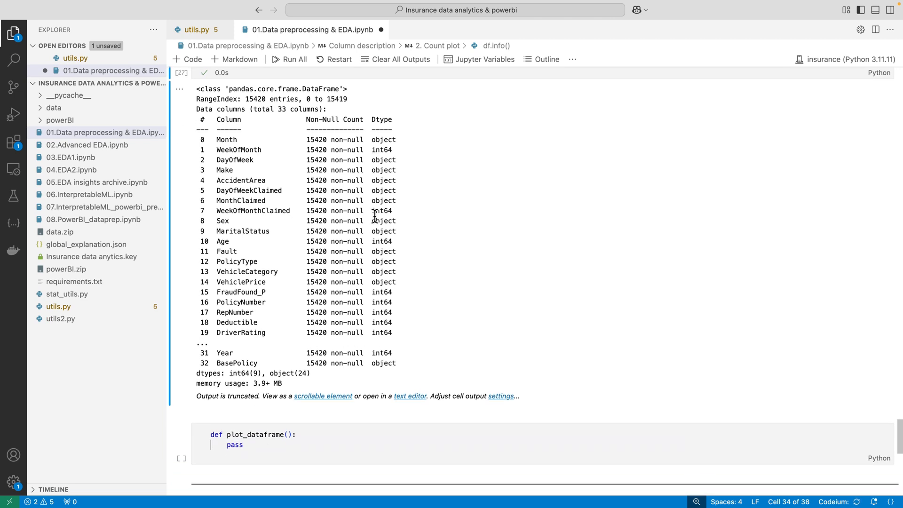
- Insert a code cell below the df.info() output and enter pd.api.types in it
{"action": "key", "text": "b"}
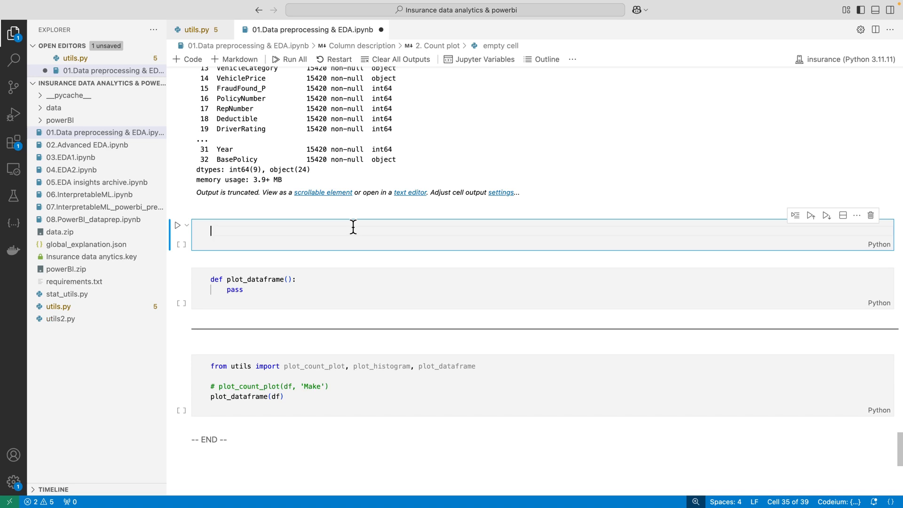
{"action": "type", "text": "pd."}
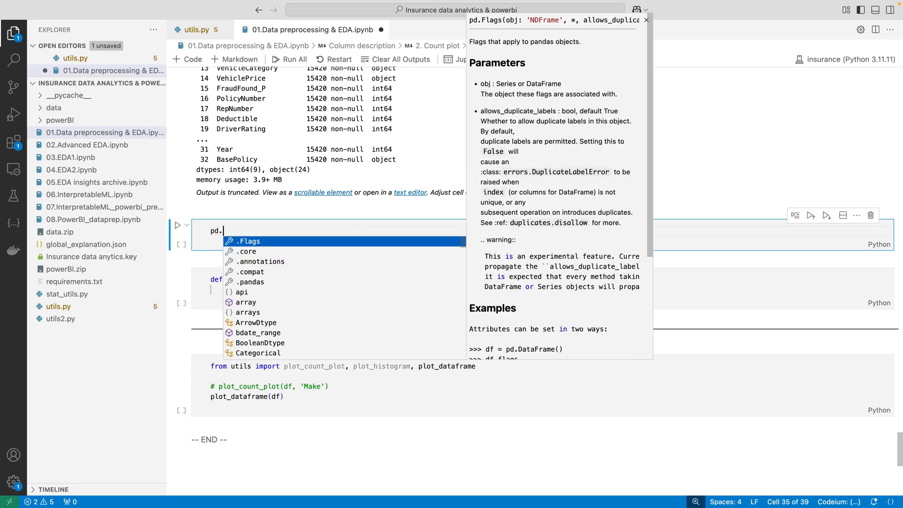
{"action": "type", "text": "api.typ"}
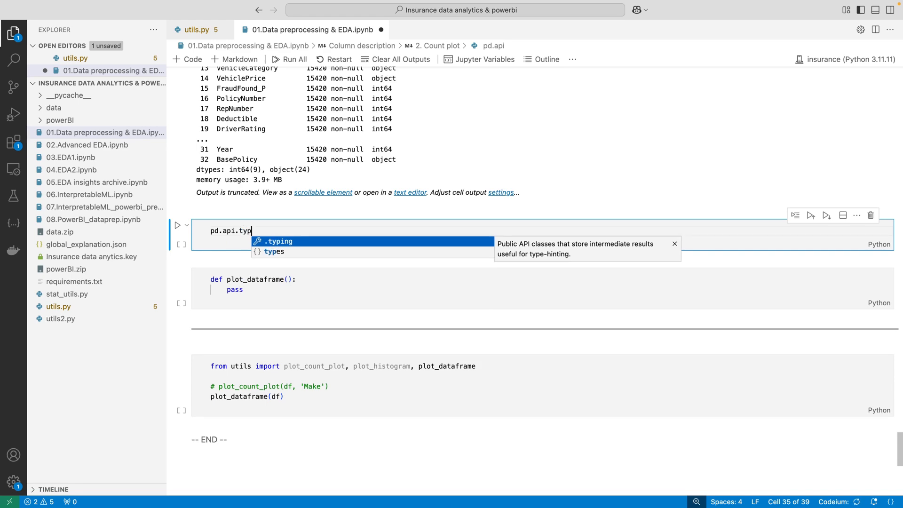
{"action": "type", "text": "es"}
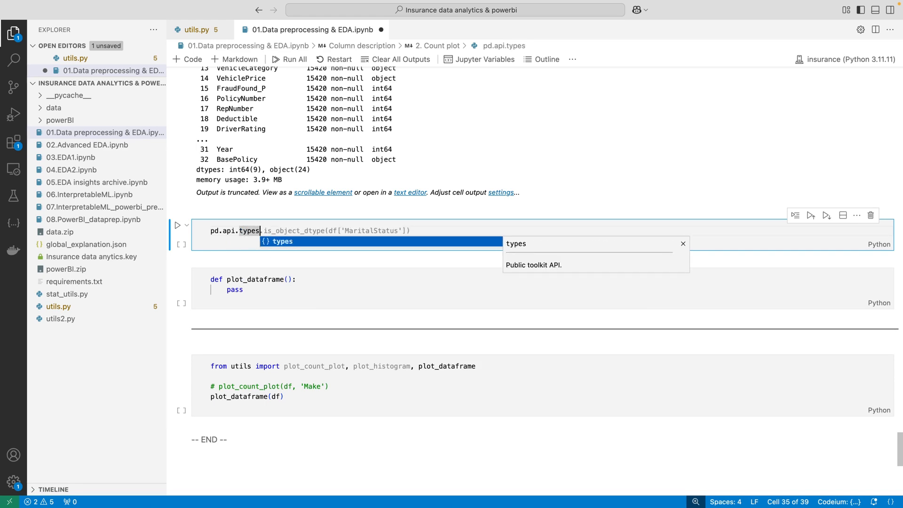
- Wrap the pd.api.types expression in a dir() call and run the cell to list the module's attributes
{"action": "key", "text": "super+a"}
{"action": "key", "text": "super+x"}
{"action": "type", "text": "dir("}
{"action": "key", "text": "super+v"}
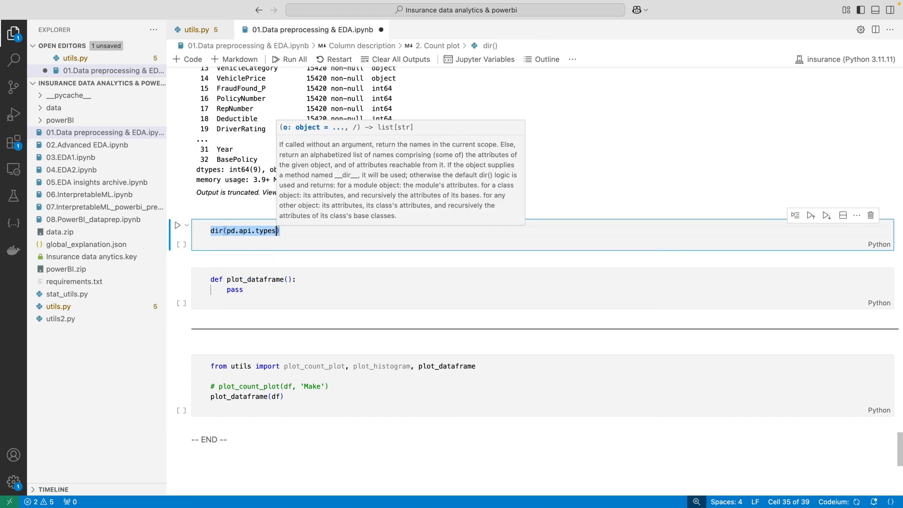
{"action": "key", "text": "ctrl+Return"}
- Show the truncated dir(pd.api.types) output in full as a scrollable element
{"action": "scroll", "coordinate": [284, 261], "scroll_direction": "down", "scroll_amount": 2}
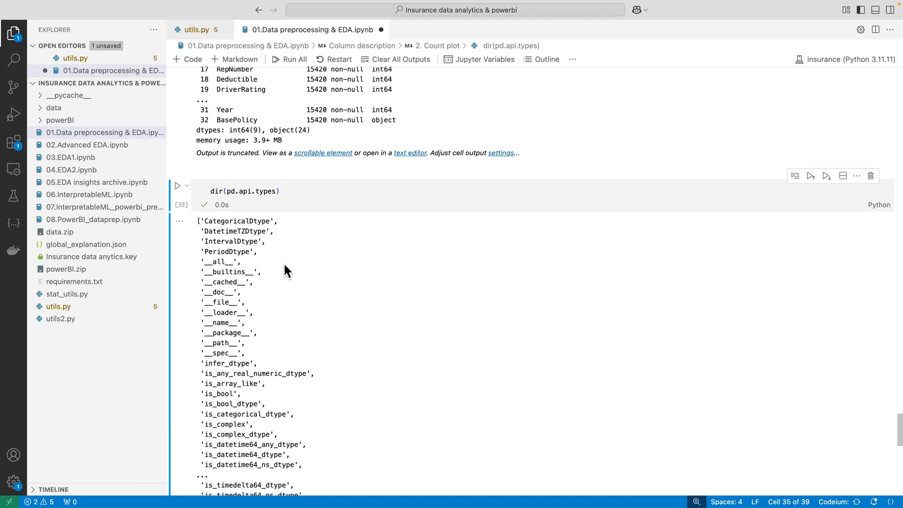
{"action": "scroll", "coordinate": [284, 262], "scroll_direction": "down", "scroll_amount": 1}
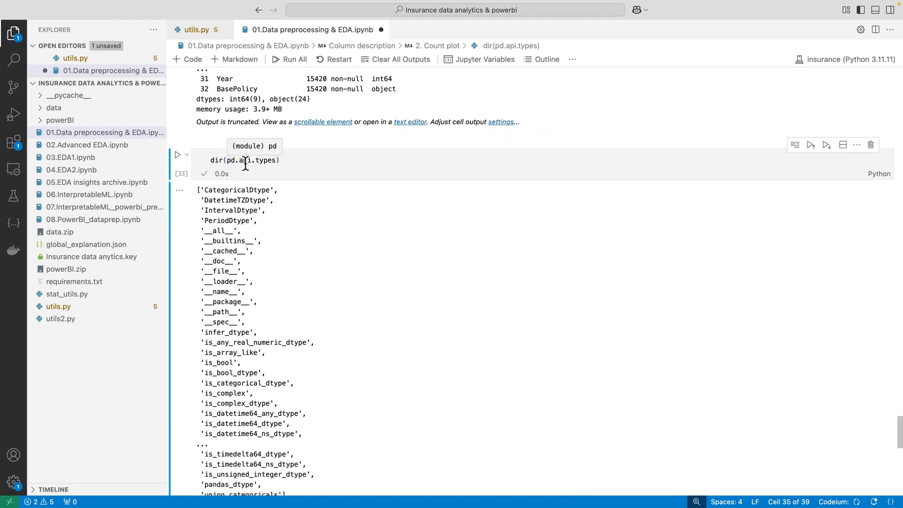
{"action": "scroll", "coordinate": [284, 253], "scroll_direction": "down", "scroll_amount": 5}
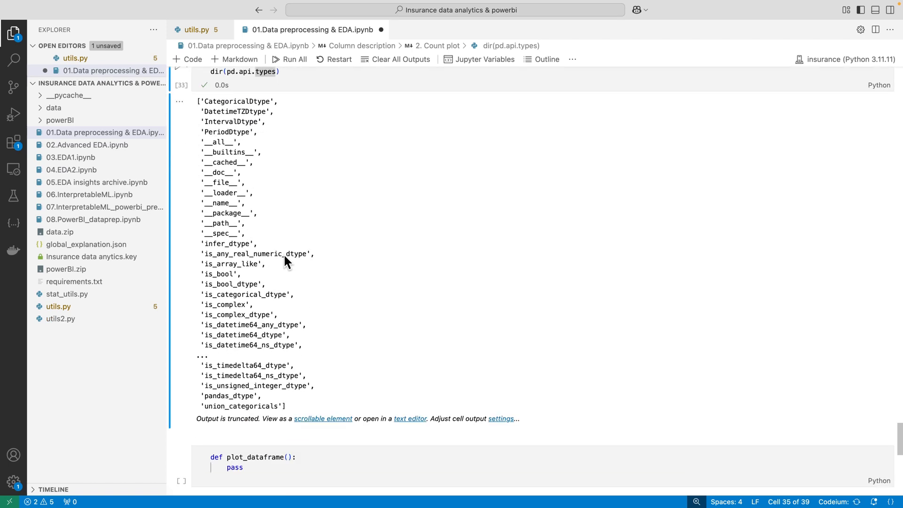
{"action": "left_click", "coordinate": [310, 379]}
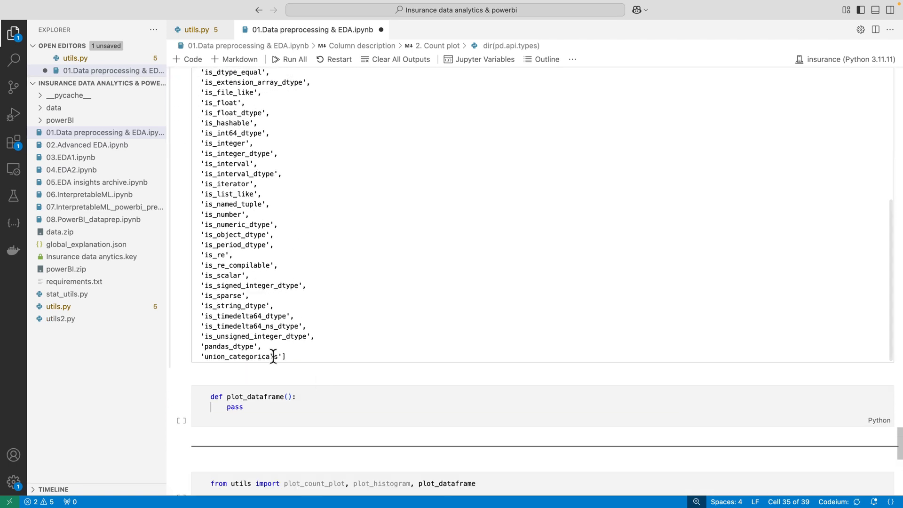
- Examine the type-checking functions in the pd.api.types list, including is_numeric_dtype, is_object_dtype and is_period_dtype
{"action": "scroll", "coordinate": [277, 354], "scroll_direction": "up", "scroll_amount": 3}
{"action": "double_click", "coordinate": [228, 256]}
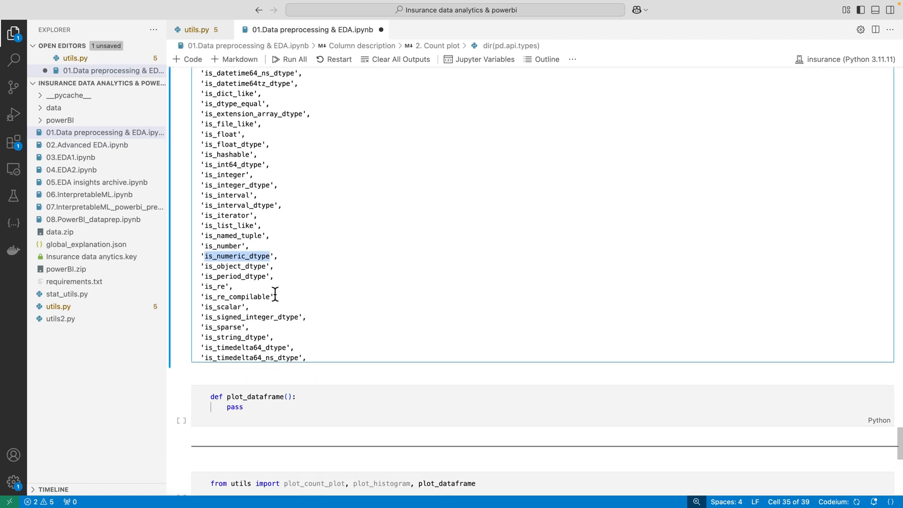
{"action": "double_click", "coordinate": [229, 266]}
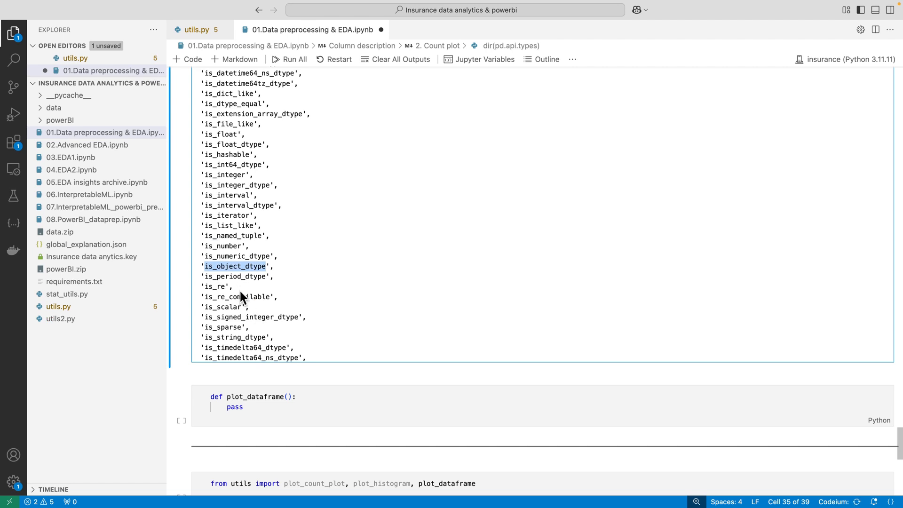
{"action": "double_click", "coordinate": [237, 277]}
{"action": "scroll", "coordinate": [268, 374], "scroll_direction": "up", "scroll_amount": 3}
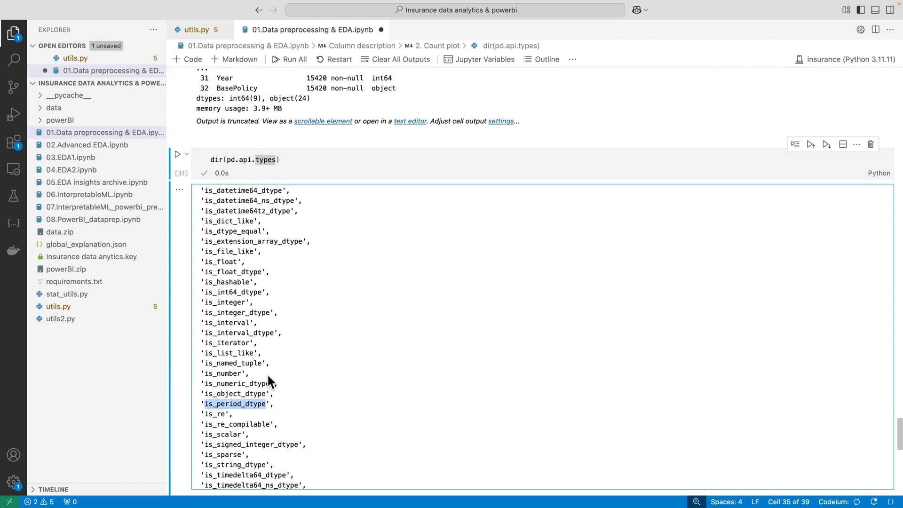
{"action": "scroll", "coordinate": [182, 240], "scroll_direction": "down", "scroll_amount": 1}
{"action": "scroll", "coordinate": [245, 256], "scroll_direction": "up", "scroll_amount": 5}
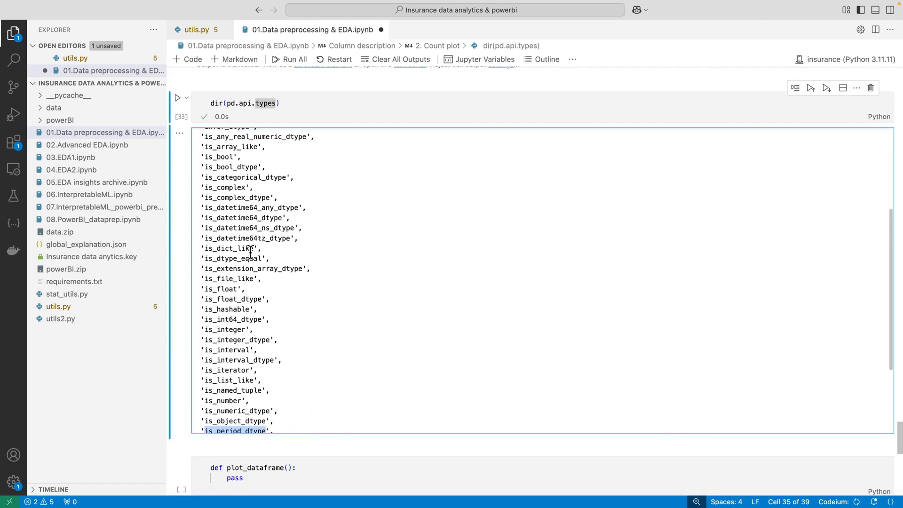
{"action": "left_click", "coordinate": [289, 104]}
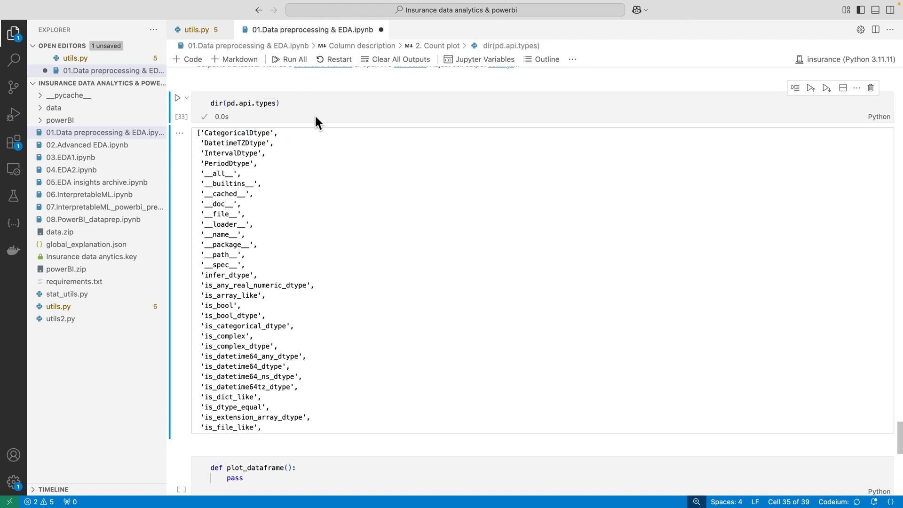
{"action": "left_click", "coordinate": [316, 104]}
{"action": "key", "text": "Escape"}
{"action": "scroll", "coordinate": [271, 322], "scroll_direction": "down", "scroll_amount": 2}
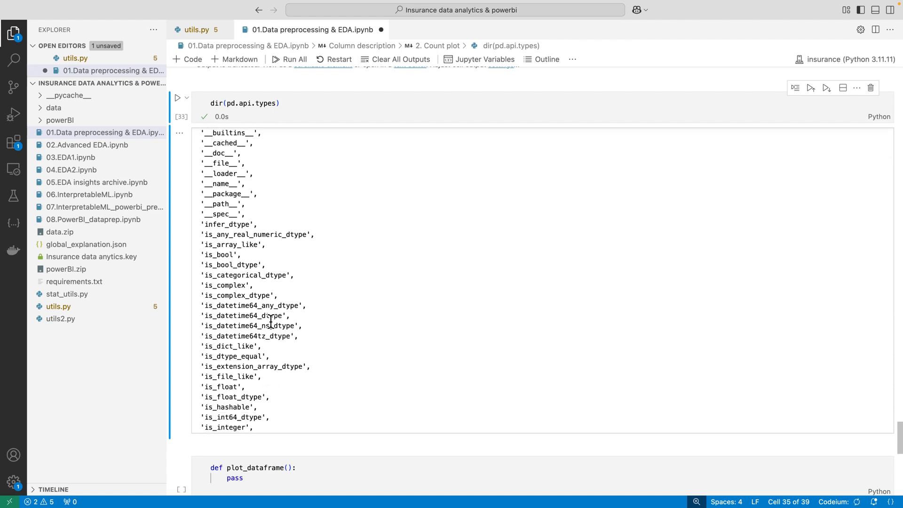
{"action": "scroll", "coordinate": [270, 321], "scroll_direction": "down", "scroll_amount": 2}
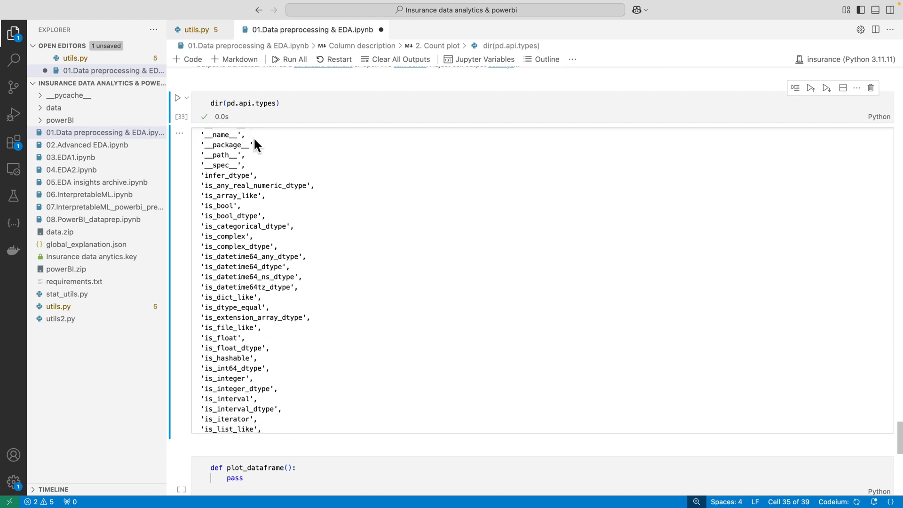
- Replace the dir(pd.api.types) call with pd.api.types.is_numeric_dtype(df['Age']) and run the cell
{"action": "scroll", "coordinate": [221, 329], "scroll_direction": "down", "scroll_amount": 4}
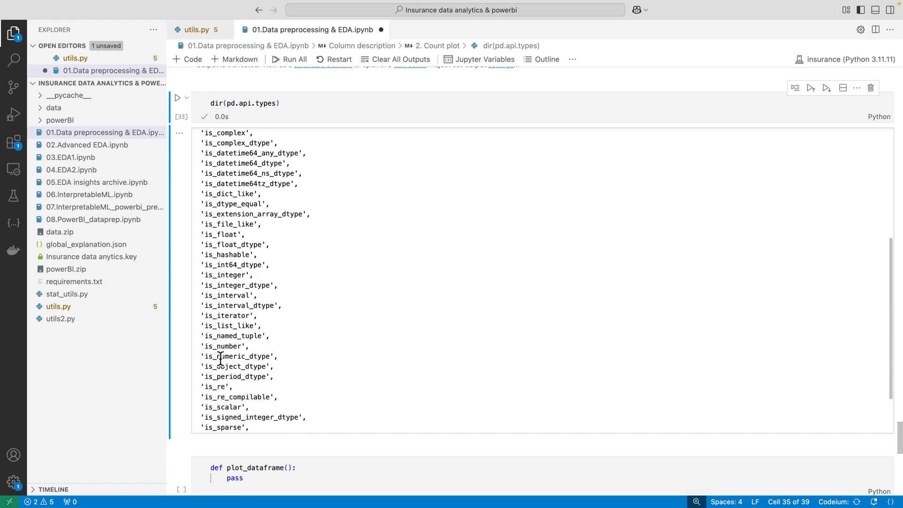
{"action": "double_click", "coordinate": [234, 356]}
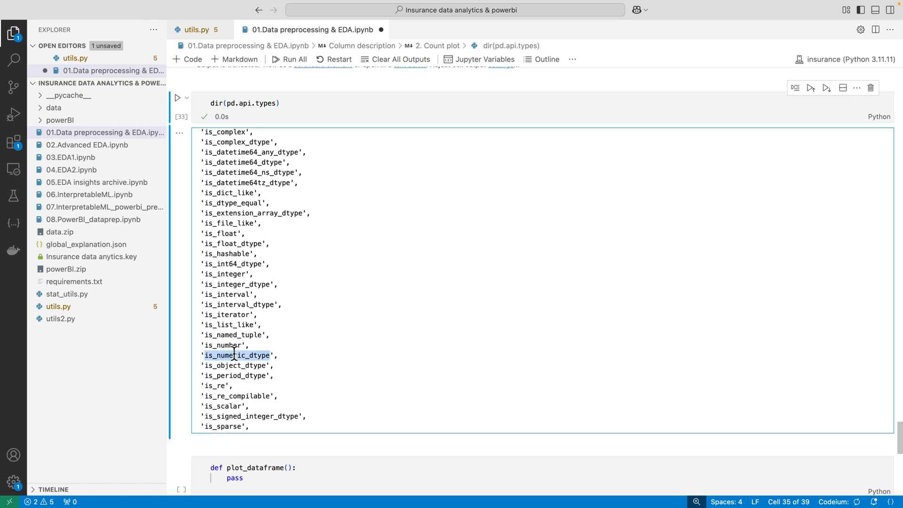
{"action": "double_click", "coordinate": [224, 366]}
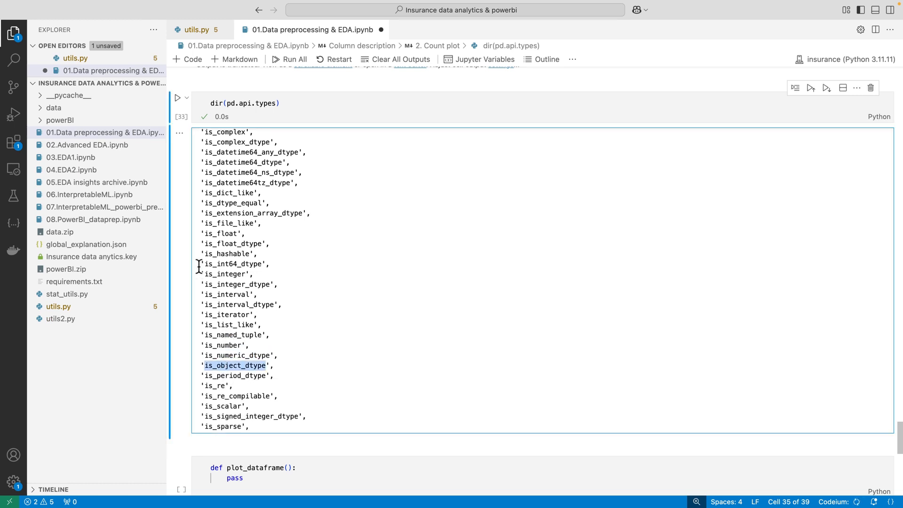
{"action": "scroll", "coordinate": [186, 258], "scroll_direction": "up", "scroll_amount": 2}
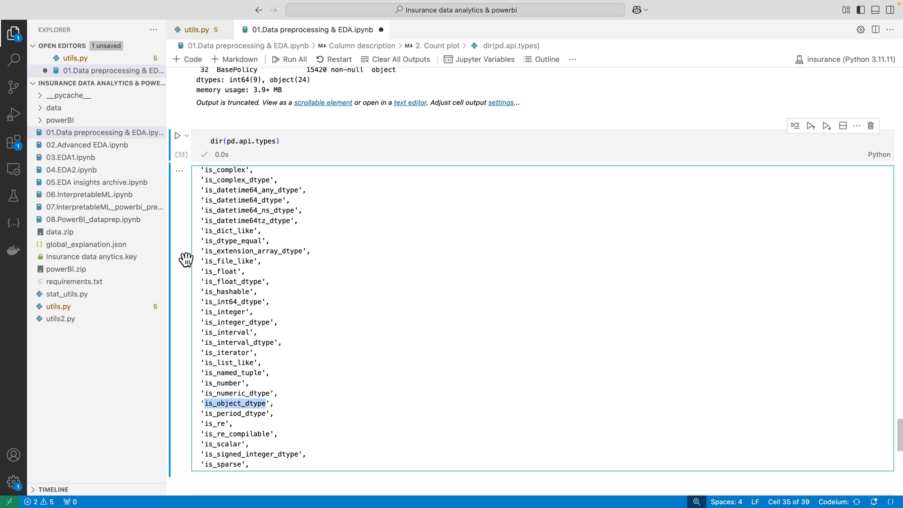
{"action": "left_click", "coordinate": [297, 152]}
{"action": "key", "text": "super+a"}
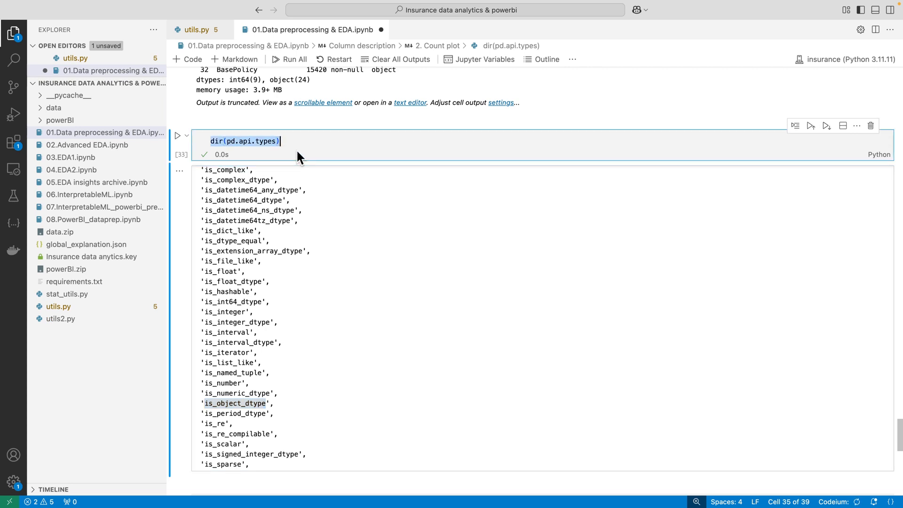
{"action": "key", "text": "super+z"}
{"action": "type", "text": "."}
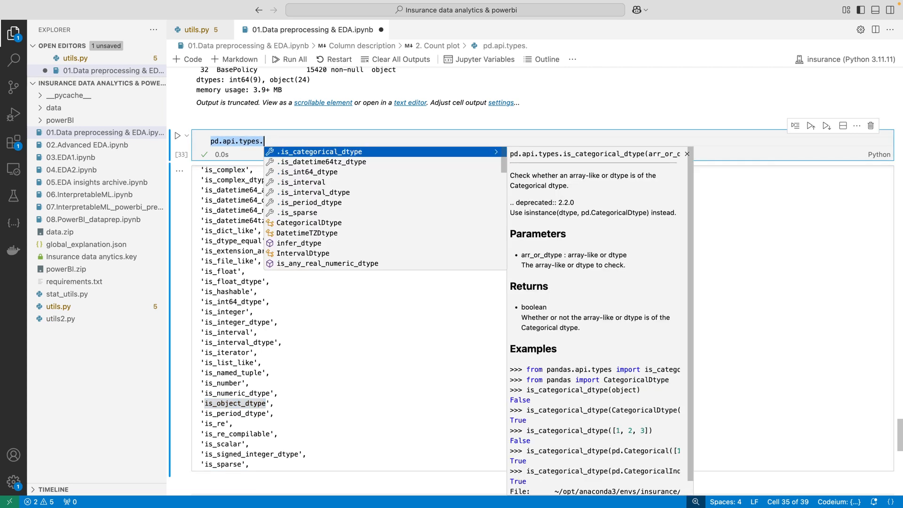
{"action": "type", "text": "is_numeric"}
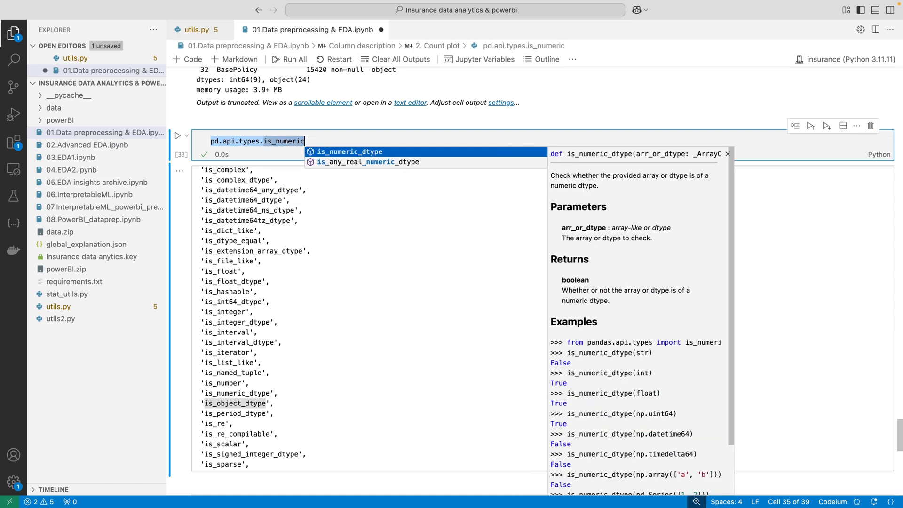
{"action": "key", "text": "Tab"}
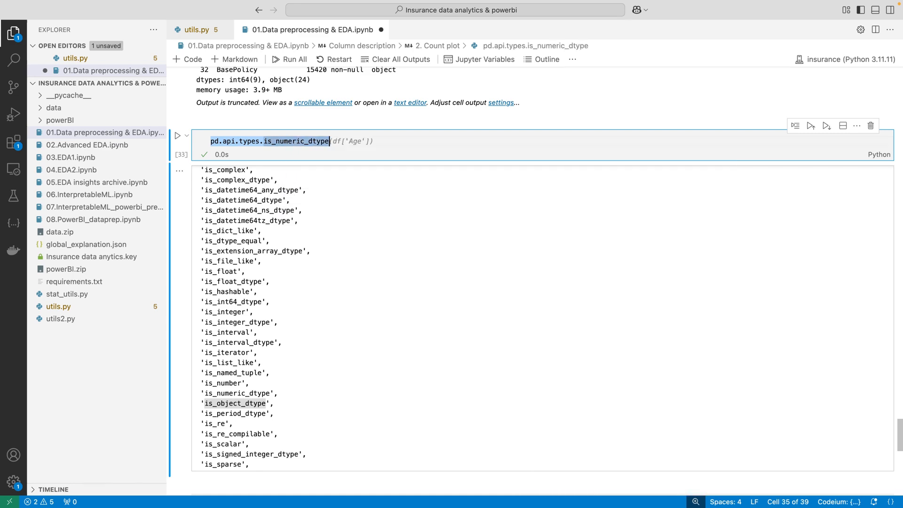
{"action": "type", "text": "("}
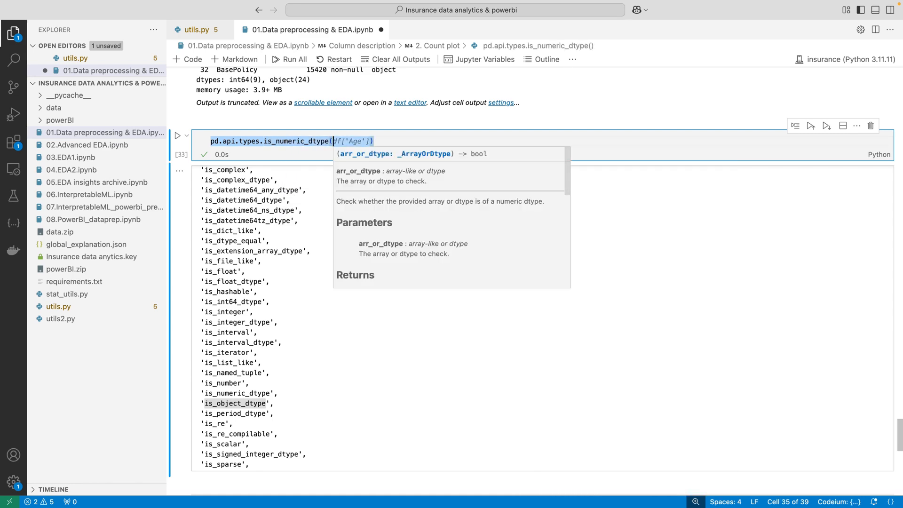
{"action": "type", "text": "df['Age']"}
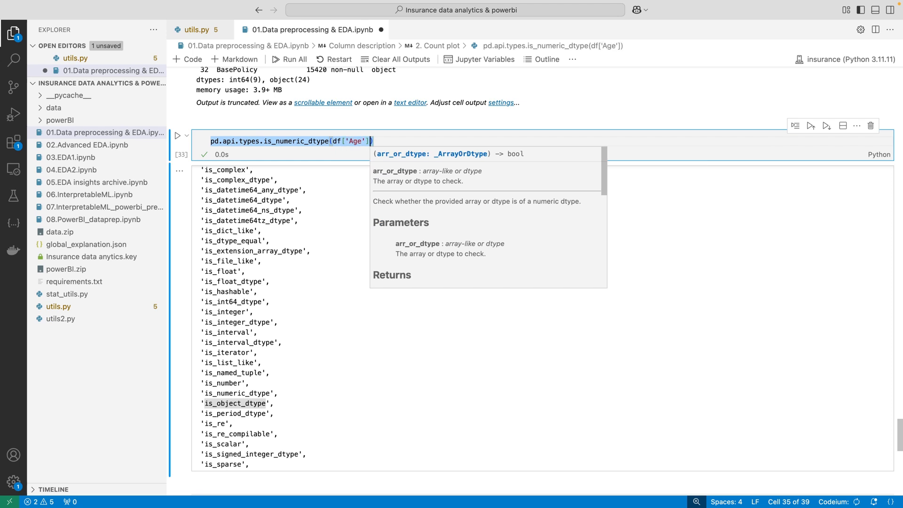
{"action": "key", "text": "shift+Return"}
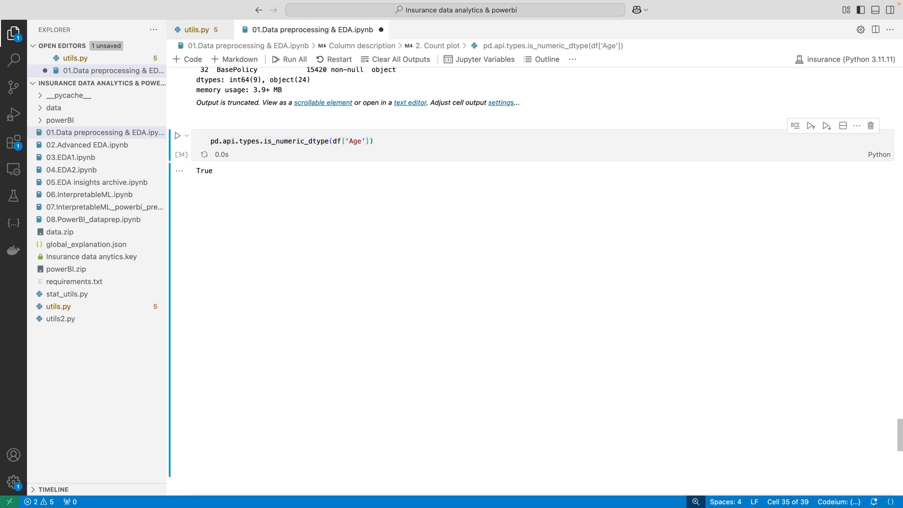
- Add a code cell below the numeric check containing pd.api.types.is_object_dtype(df['Age']) and run it
{"action": "key", "text": "a"}
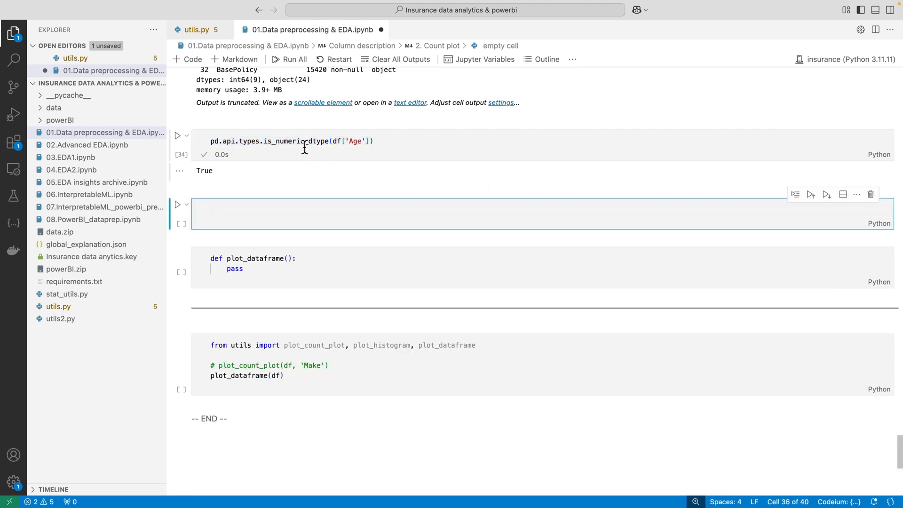
{"action": "left_click", "coordinate": [302, 144]}
{"action": "left_click", "coordinate": [271, 214]}
{"action": "type", "text": "pd.api.types.is_numeric_dtype(df['Age'])"}
{"action": "double_click", "coordinate": [294, 210]}
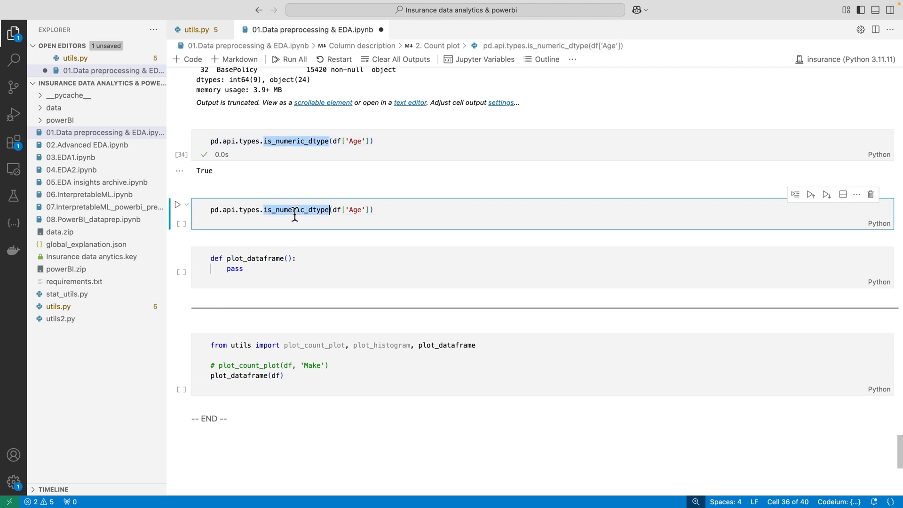
{"action": "type", "text": "is_ob"}
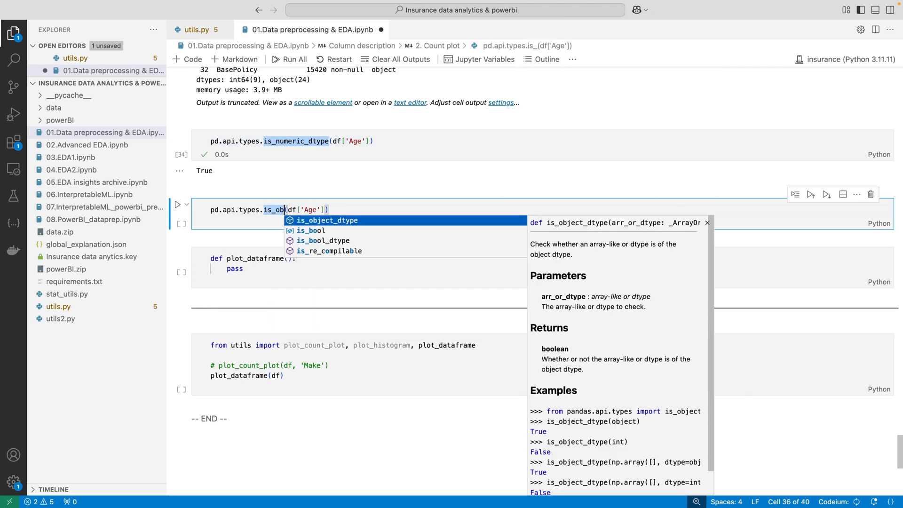
{"action": "key", "text": "Tab"}
{"action": "key", "text": "ctrl+Return"}
{"action": "left_click", "coordinate": [293, 235]}
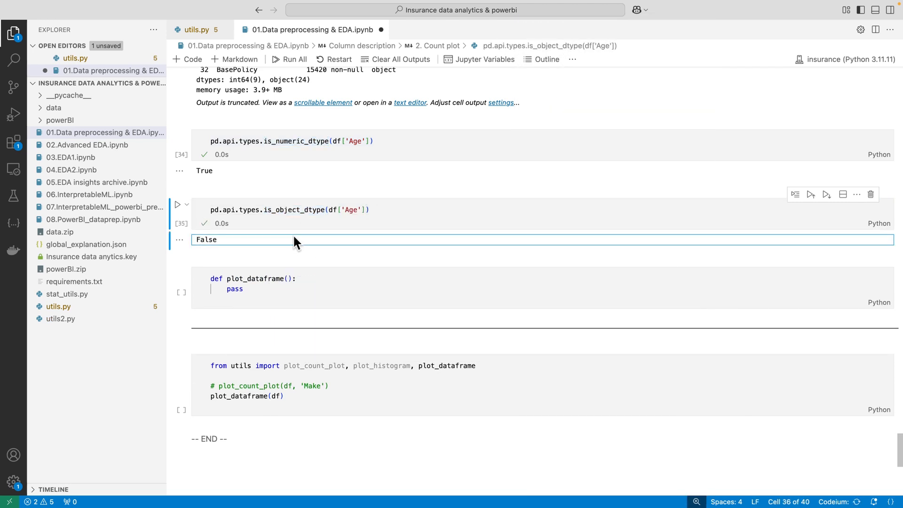
{"action": "left_click", "coordinate": [306, 175]}
{"action": "left_click", "coordinate": [261, 150]}
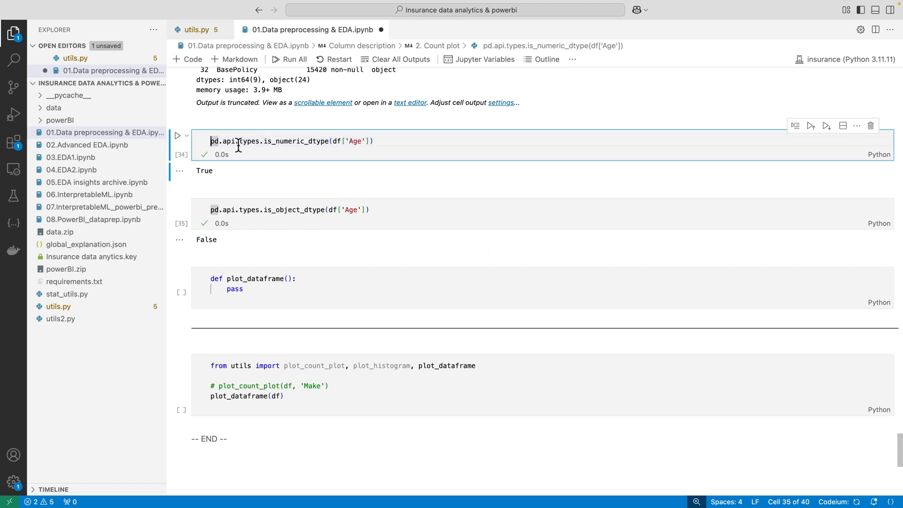
{"action": "left_click", "coordinate": [291, 240]}
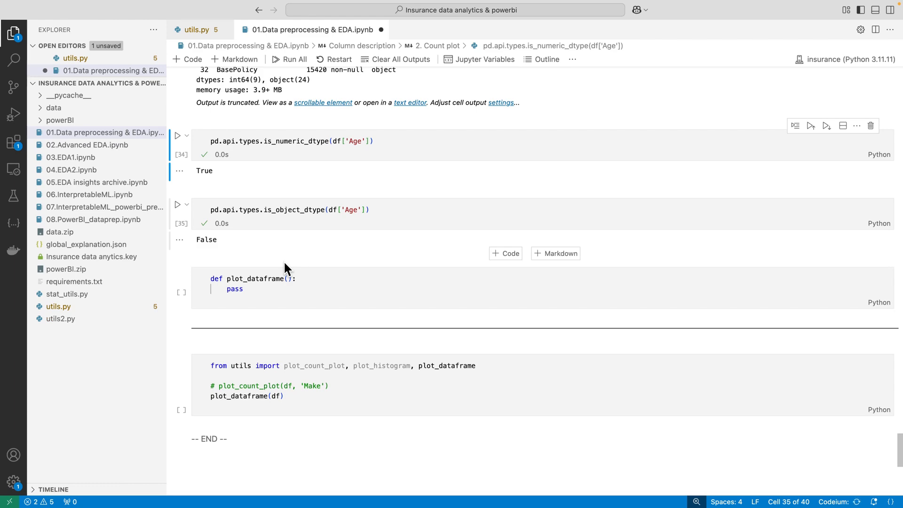
- Copy the function name plot_histogram from the notebook cell that assigns the Age histogram to fig
{"action": "scroll", "coordinate": [283, 260], "scroll_direction": "up", "scroll_amount": 7}
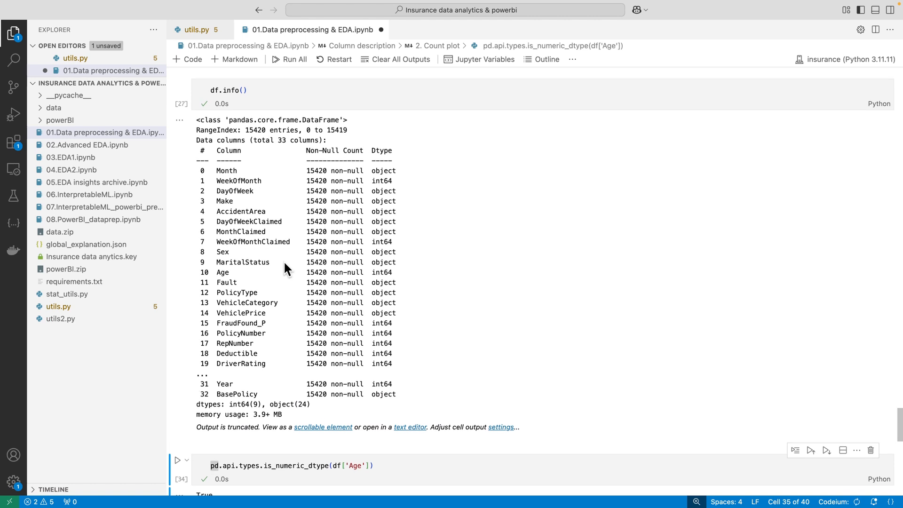
{"action": "scroll", "coordinate": [283, 261], "scroll_direction": "up", "scroll_amount": 2}
{"action": "scroll", "coordinate": [284, 262], "scroll_direction": "up", "scroll_amount": 8}
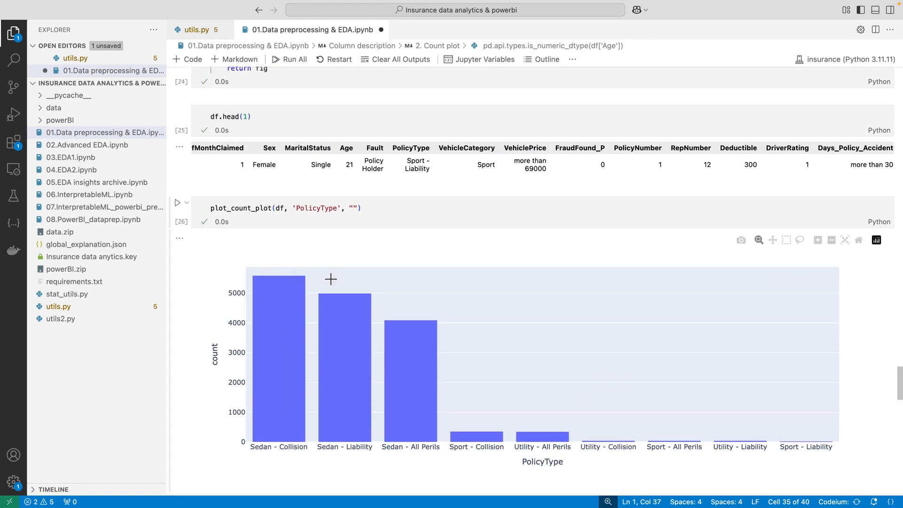
{"action": "double_click", "coordinate": [244, 208]}
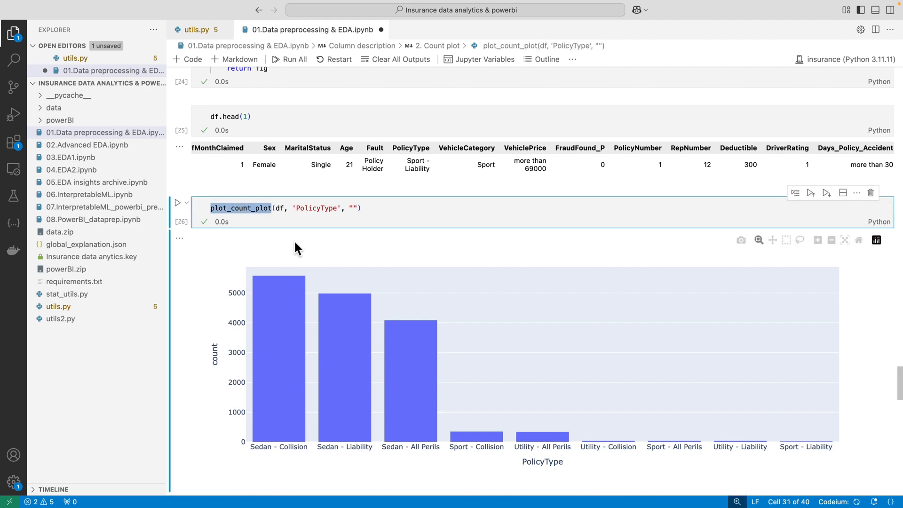
{"action": "scroll", "coordinate": [294, 239], "scroll_direction": "up", "scroll_amount": 13}
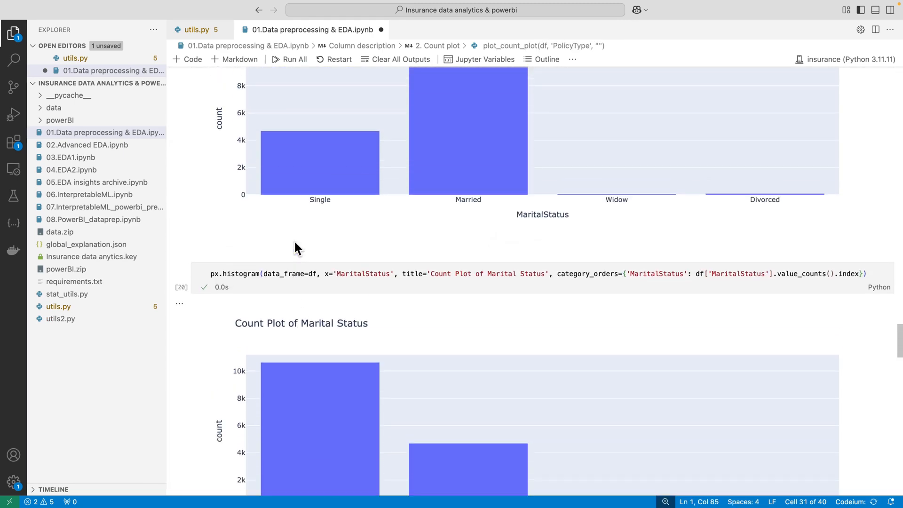
{"action": "scroll", "coordinate": [294, 239], "scroll_direction": "up", "scroll_amount": 5}
{"action": "scroll", "coordinate": [246, 184], "scroll_direction": "up", "scroll_amount": 10}
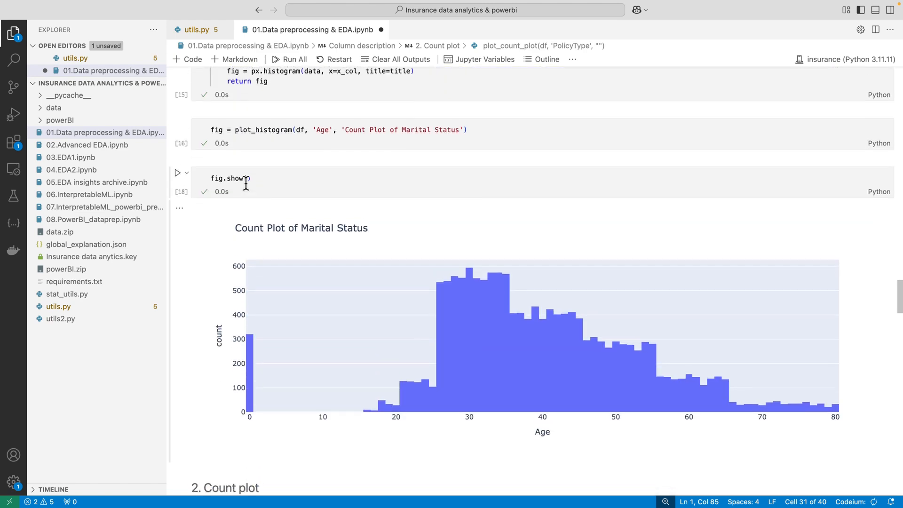
{"action": "double_click", "coordinate": [256, 130]}
{"action": "key", "text": "super+c"}
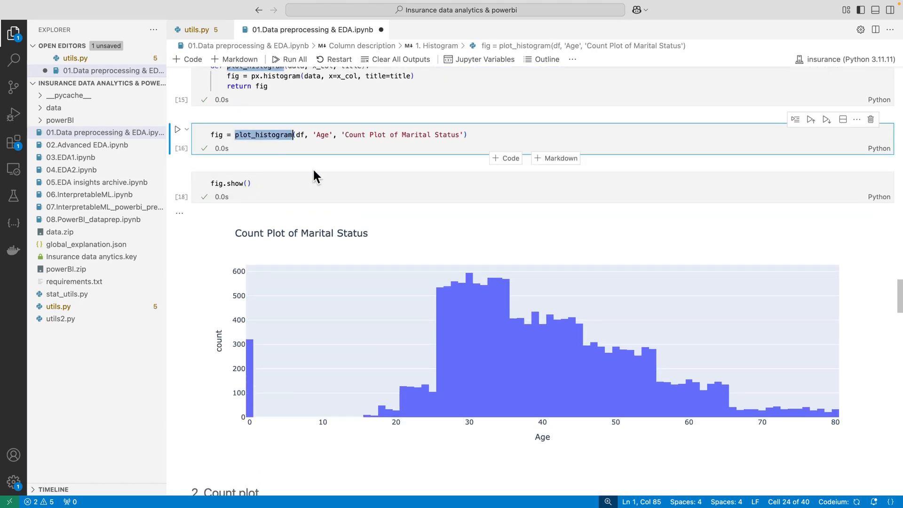
- Add plot_histogram and, after a blank line, plot_count_plot above pass in the body of the plot_dataframe function
{"action": "scroll", "coordinate": [314, 170], "scroll_direction": "down", "scroll_amount": 20}
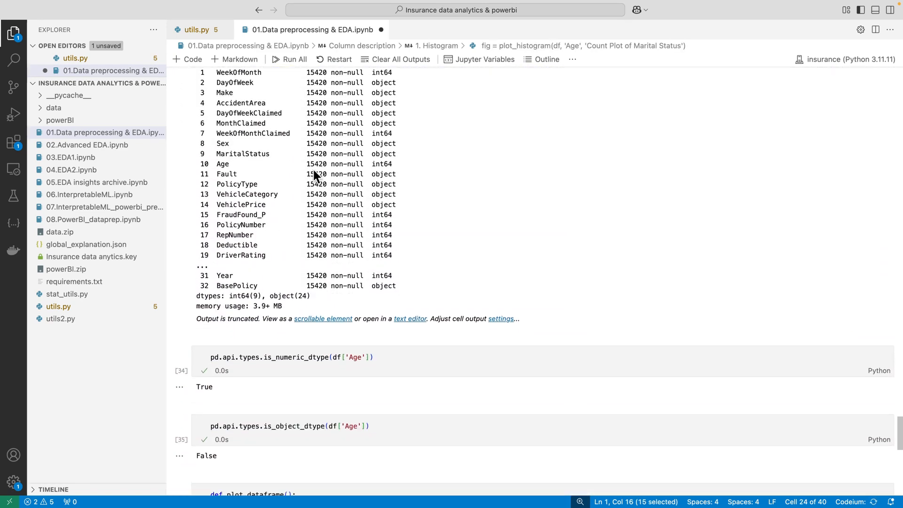
{"action": "scroll", "coordinate": [313, 174], "scroll_direction": "down", "scroll_amount": 8}
{"action": "left_click", "coordinate": [315, 296]}
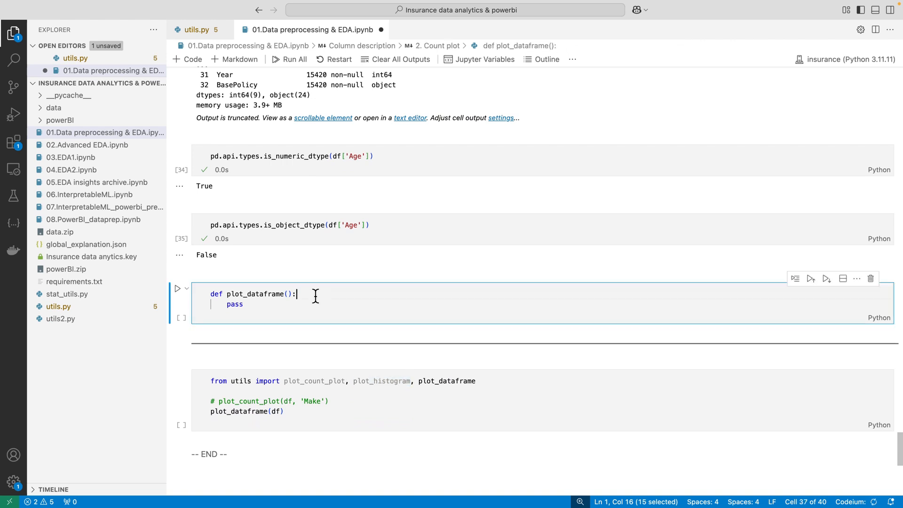
{"action": "key", "text": "Return"}
{"action": "key", "text": "super+v"}
{"action": "key", "text": "Return"}
{"action": "key", "text": "Return"}
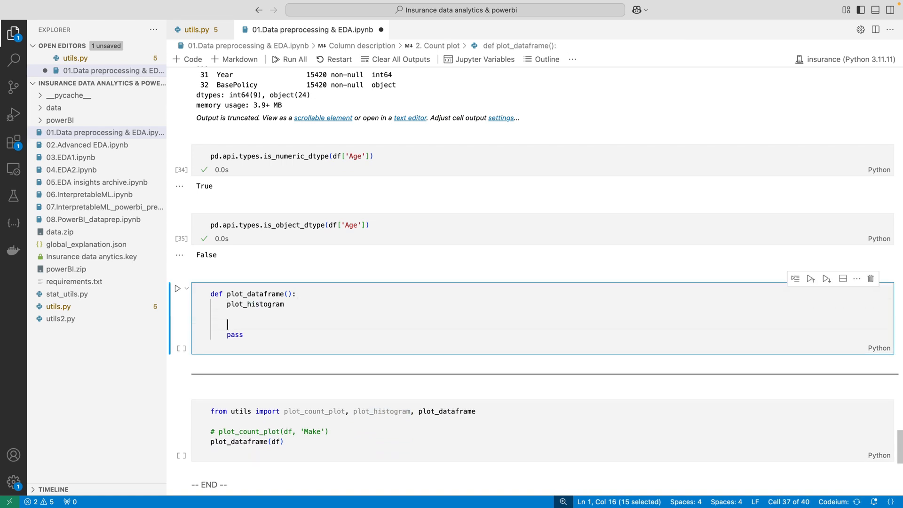
{"action": "type", "text": "plot._count_plot"}
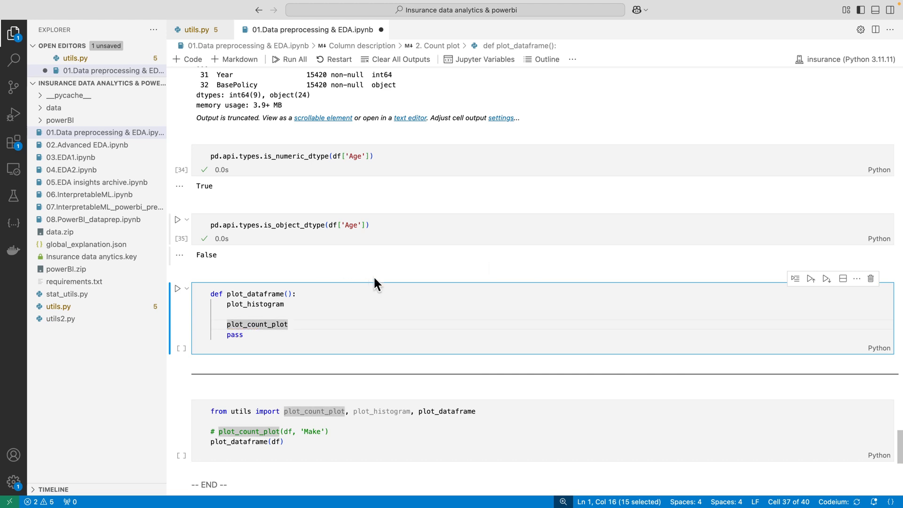
- Insert a blank line and the loop header text "for col in df.columns" above plot_histogram in the plot_dataframe function
{"action": "left_click", "coordinate": [362, 293]}
{"action": "key", "text": "Return"}
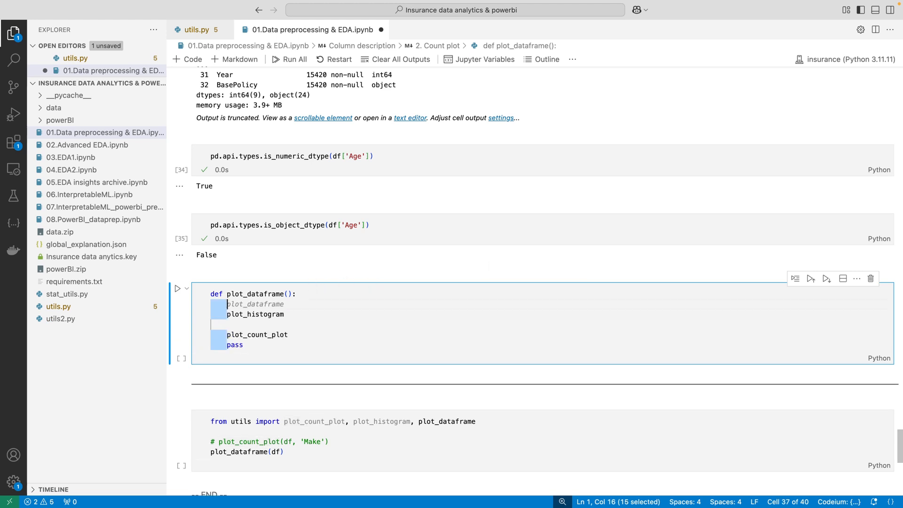
{"action": "key", "text": "Return"}
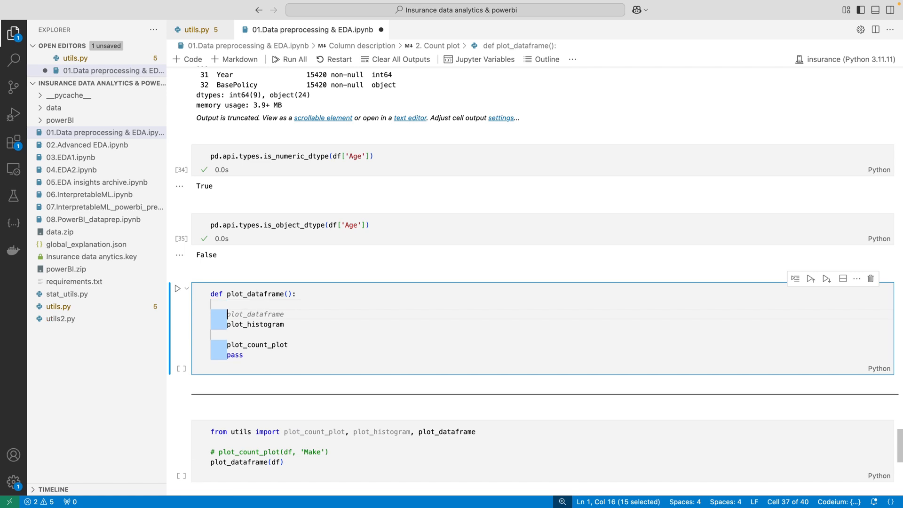
{"action": "type", "text": "for c"}
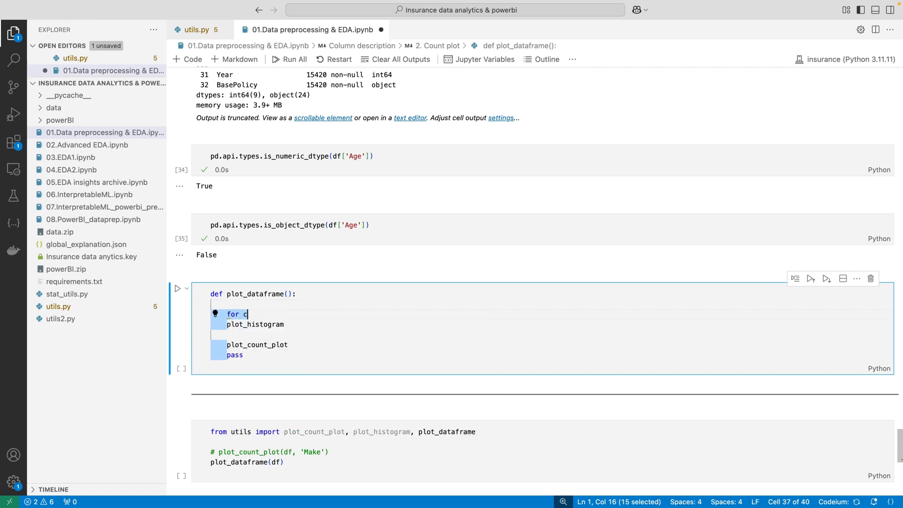
{"action": "type", "text": "ol in "}
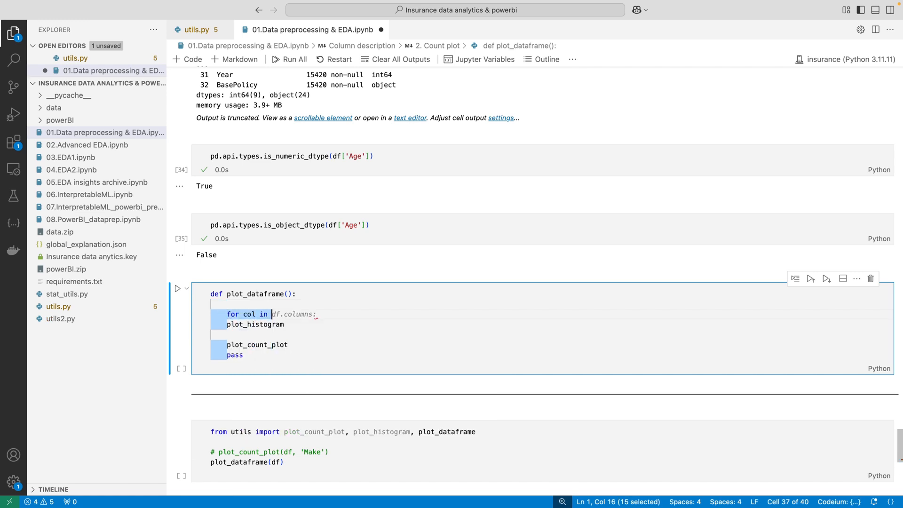
{"action": "type", "text": "df.columns"}
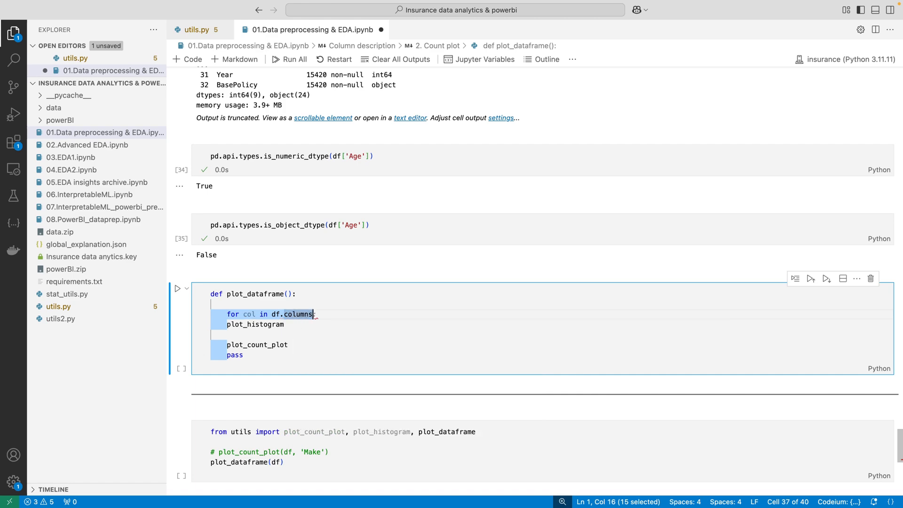
- Add a code cell above the plot_dataframe definition containing df.columns and run it
{"action": "key", "text": "Escape"}
{"action": "type", "text": "adf.c"}
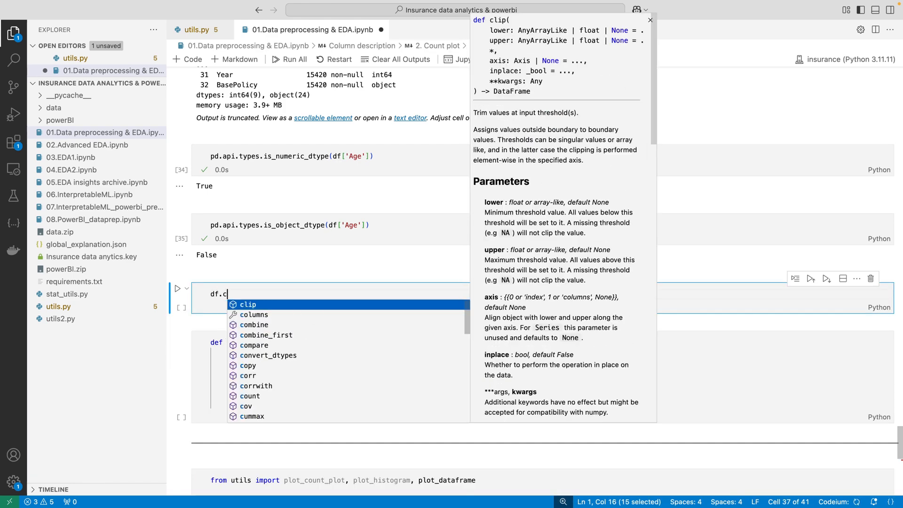
{"action": "type", "text": "o"}
{"action": "key", "text": "Tab"}
{"action": "key", "text": "ctrl+Return"}
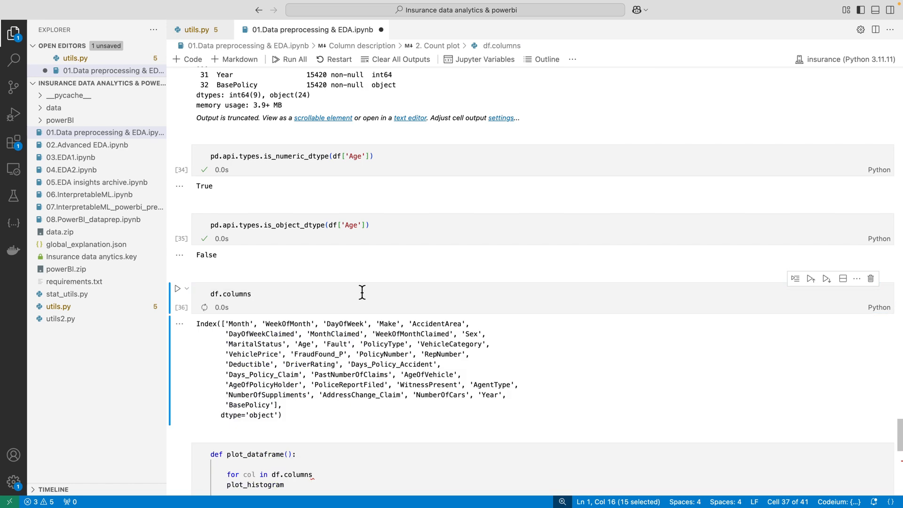
{"action": "scroll", "coordinate": [362, 292], "scroll_direction": "down", "scroll_amount": 5}
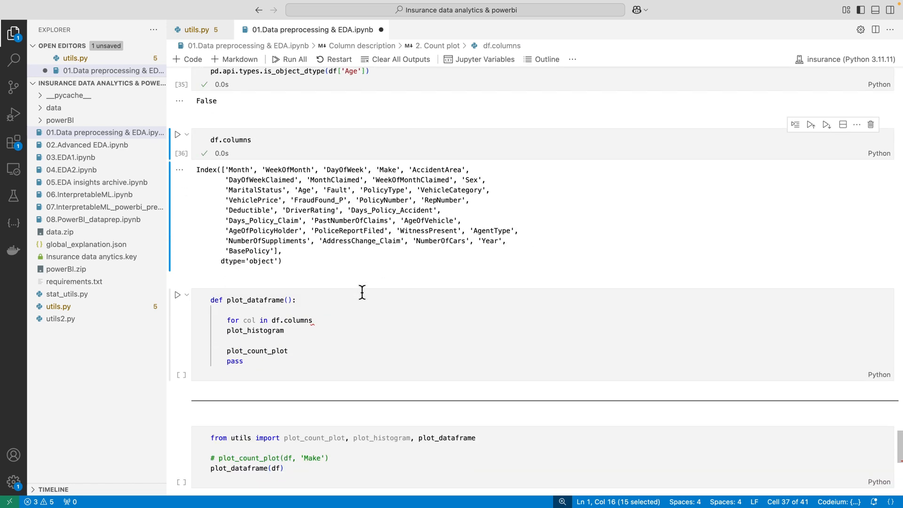
- Close the for loop header with a colon and add the condition if pd.api.types.is_numeric_dtype(df[col]): beneath it
{"action": "left_click", "coordinate": [324, 321]}
{"action": "type", "text": ":"}
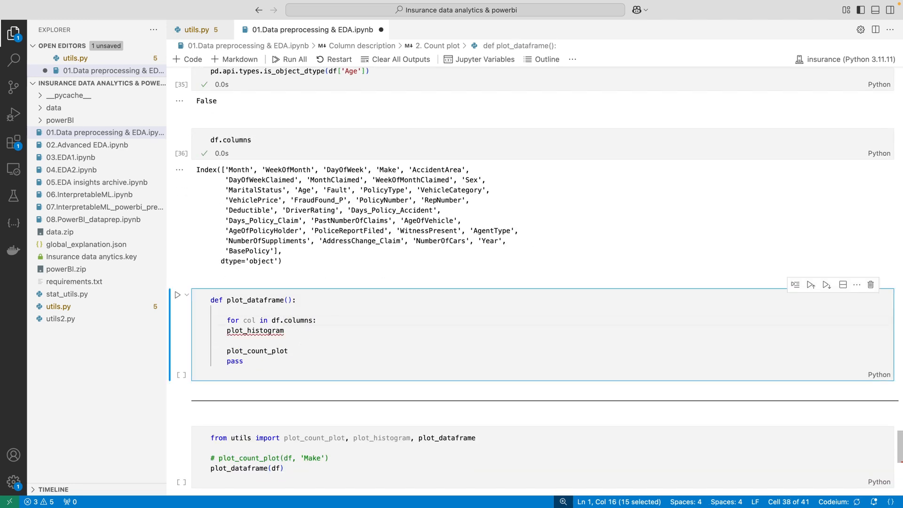
{"action": "key", "text": "Return"}
{"action": "type", "text": "if"}
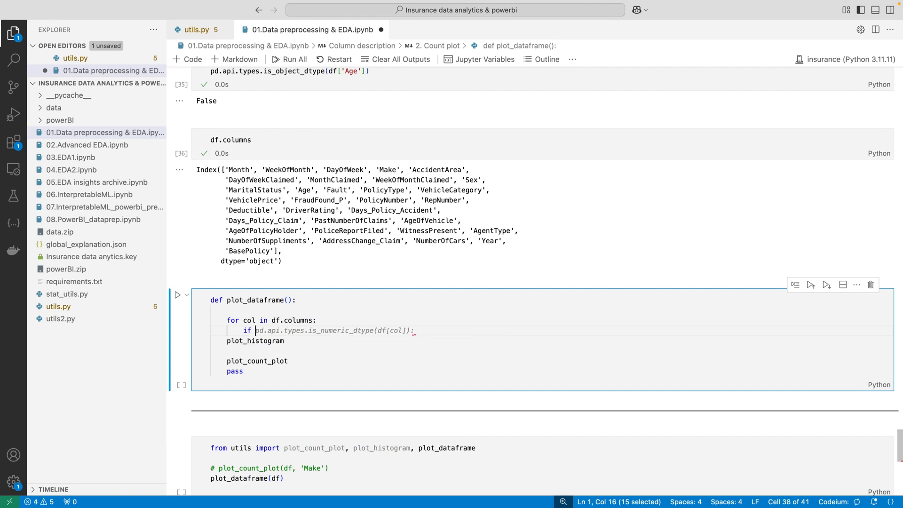
{"action": "key", "text": "Tab"}
{"action": "left_click", "coordinate": [266, 330]}
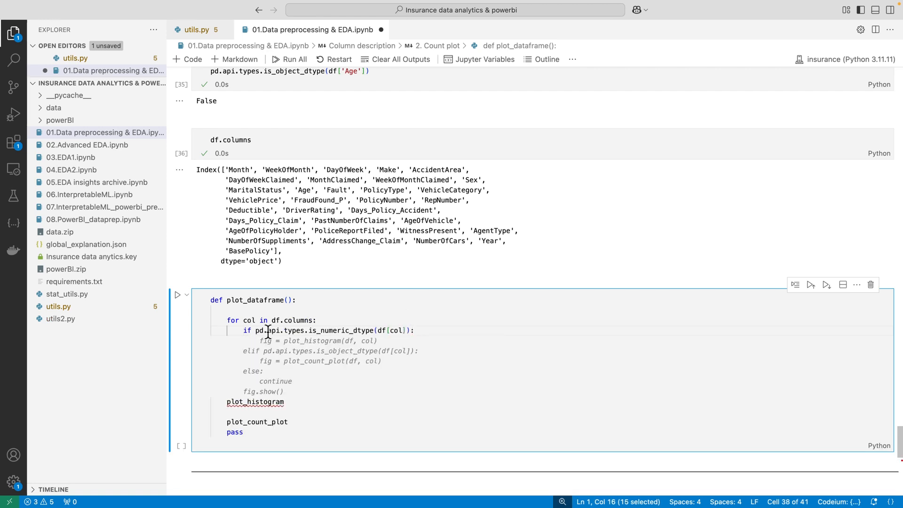
{"action": "left_click", "coordinate": [275, 331]}
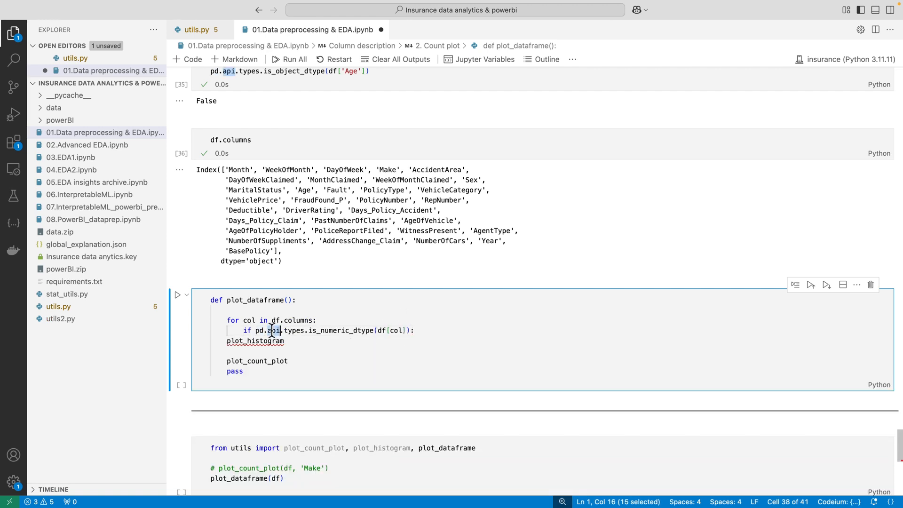
{"action": "left_click", "coordinate": [297, 330]}
{"action": "double_click", "coordinate": [335, 331]}
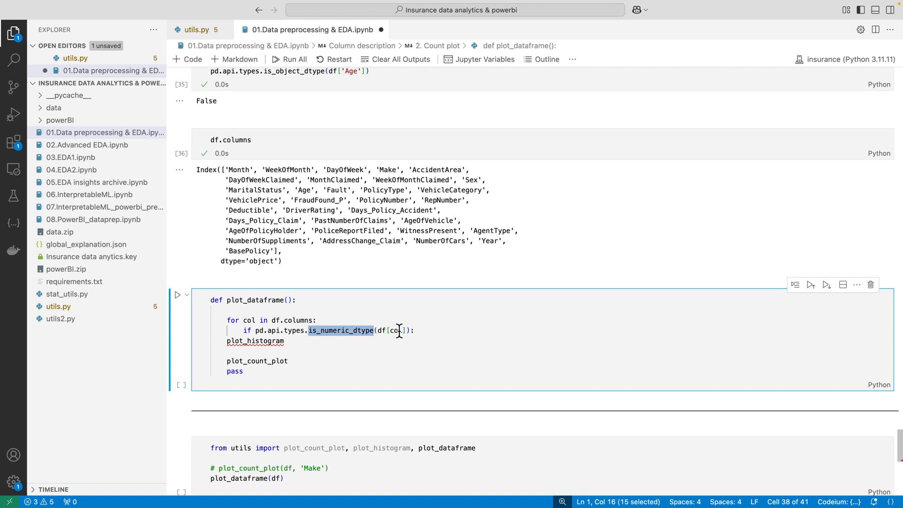
{"action": "left_click", "coordinate": [377, 330]}
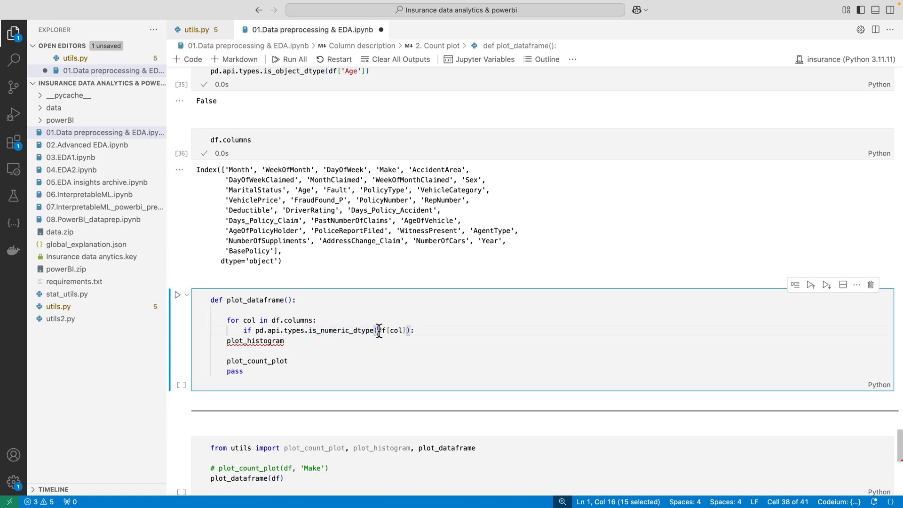
- Indent plot_histogram under the numeric condition and assign it to fig
{"action": "left_click", "coordinate": [356, 340]}
{"action": "key", "text": "Tab"}
{"action": "key", "text": "Tab"}
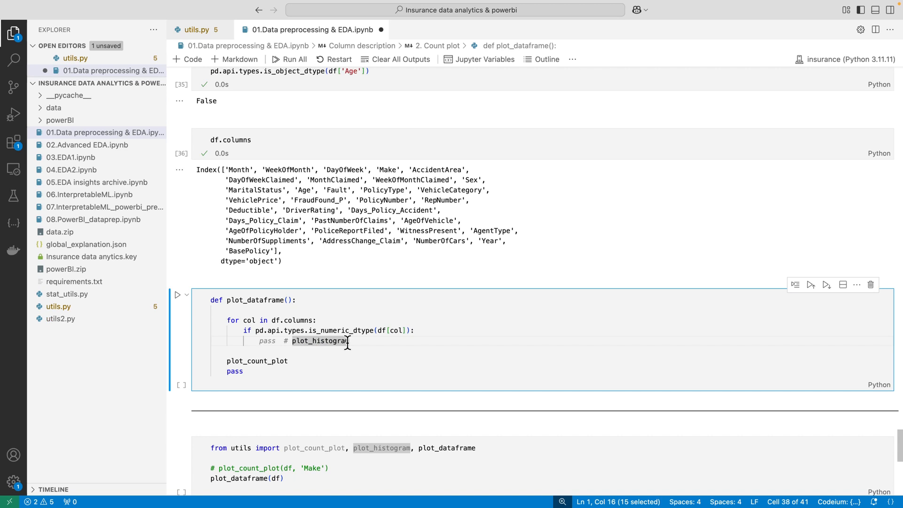
{"action": "type", "text": "fig = plot_histogram"}
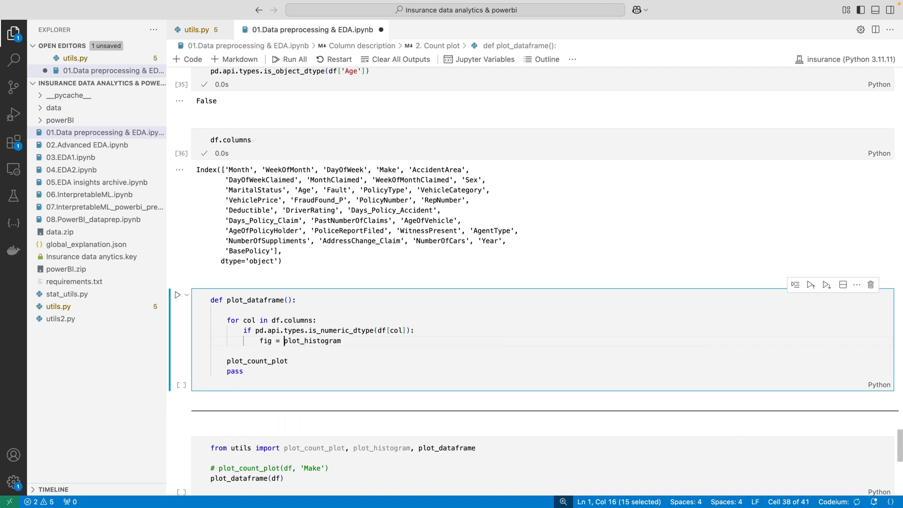
- Give the plot_histogram call the arguments df, col, col
{"action": "type", "text": "("}
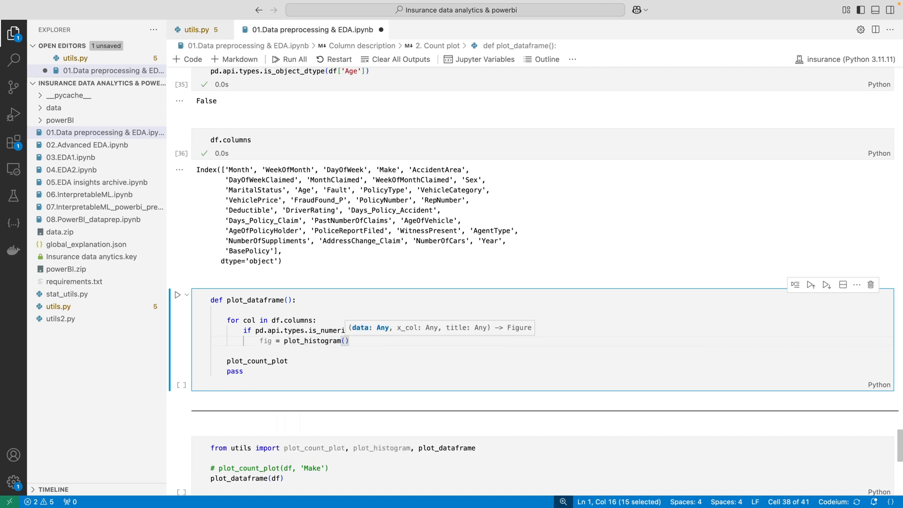
{"action": "type", "text": "df, co"}
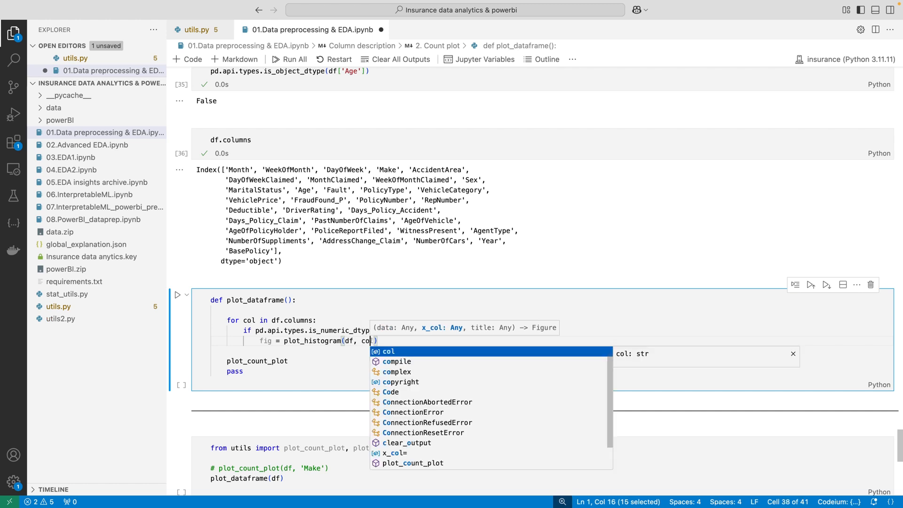
{"action": "type", "text": "l, "}
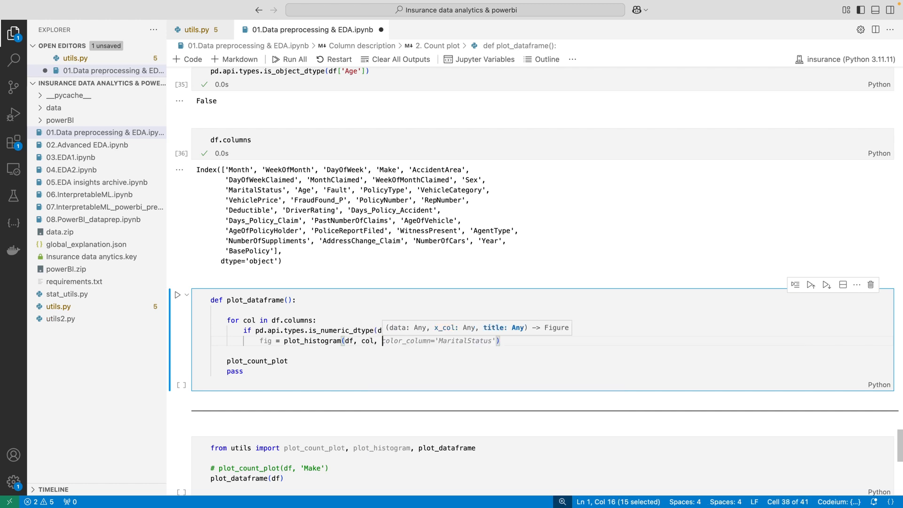
{"action": "type", "text": "\""}
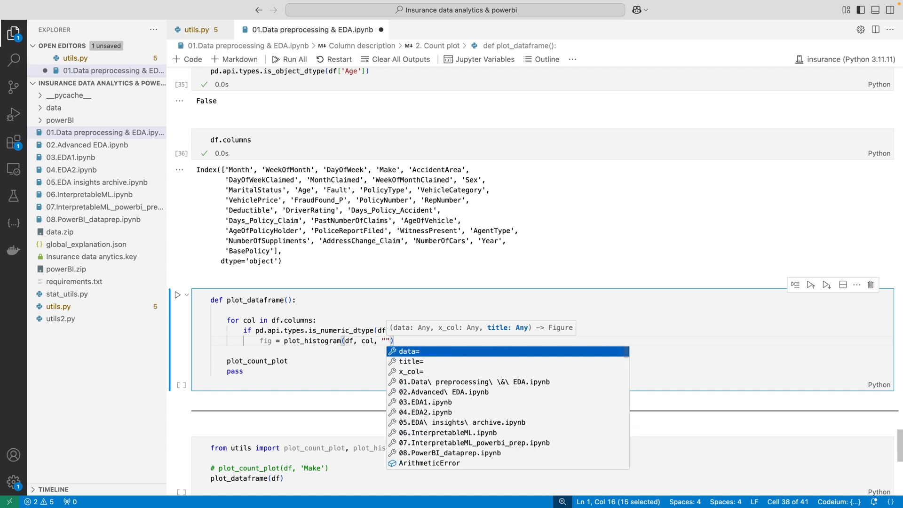
{"action": "key", "text": "BackSpace"}
{"action": "type", "text": "col"}
{"action": "key", "text": "Up"}
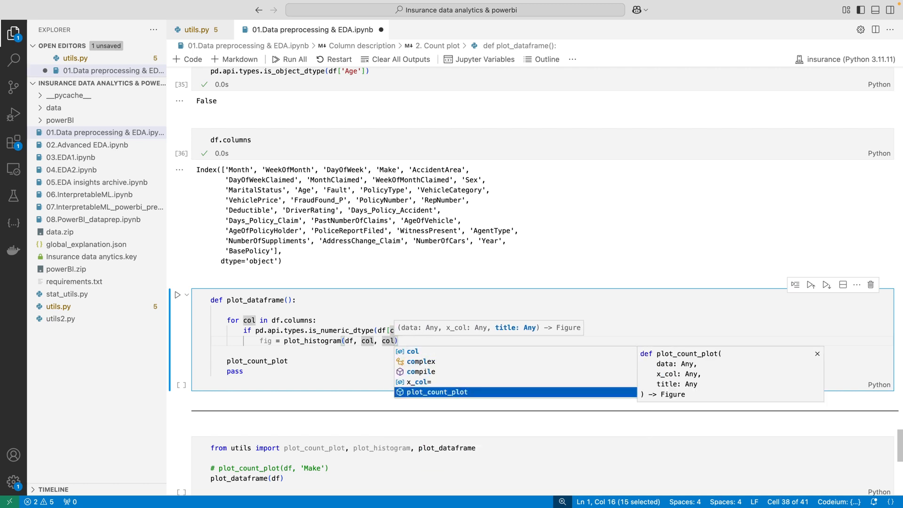
{"action": "key", "text": "Escape"}
{"action": "key", "text": "Left"}
{"action": "key", "text": "Up"}
{"action": "key", "text": "Down"}
{"action": "key", "text": "Down"}
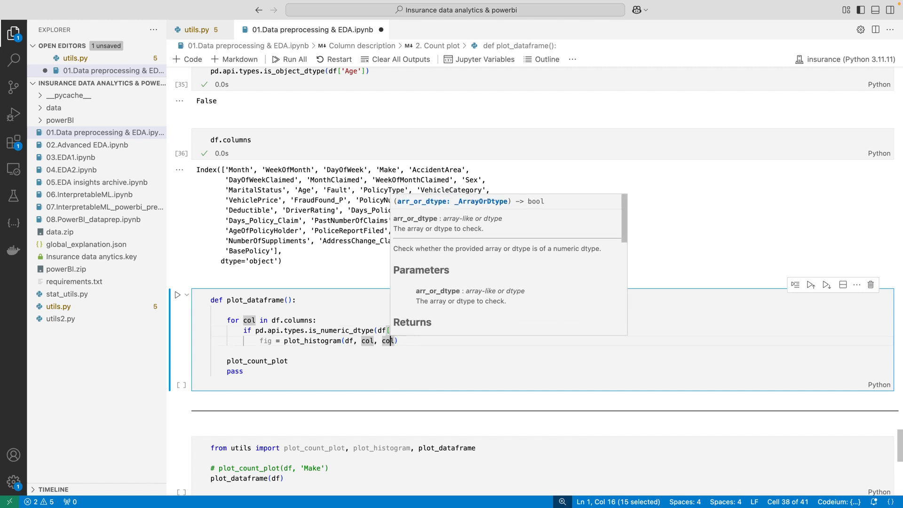
- Add the branch elif pd.api.types.is_object_dtype(df[col]): below the histogram line, aligned with the if
{"action": "key", "text": "Tab"}
{"action": "key", "text": "Tab"}
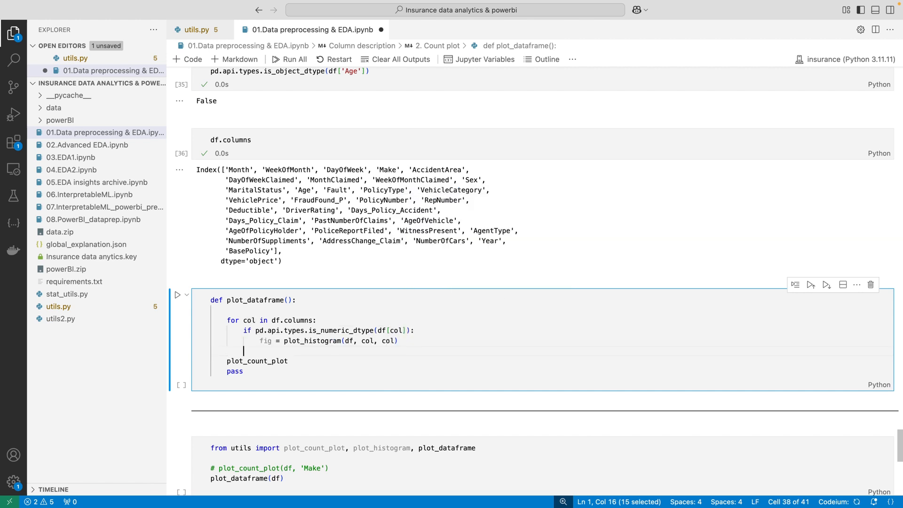
{"action": "type", "text": "elif "}
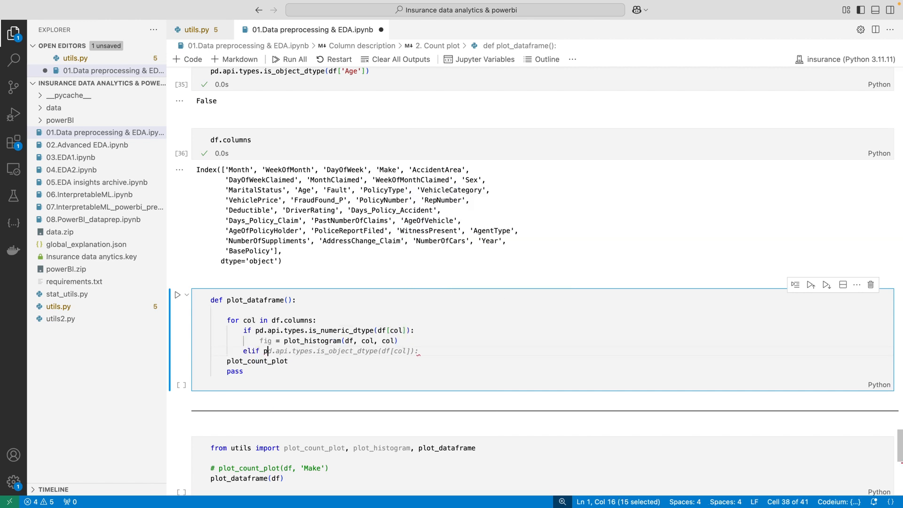
{"action": "type", "text": "pd.api"}
{"action": "key", "text": "Tab"}
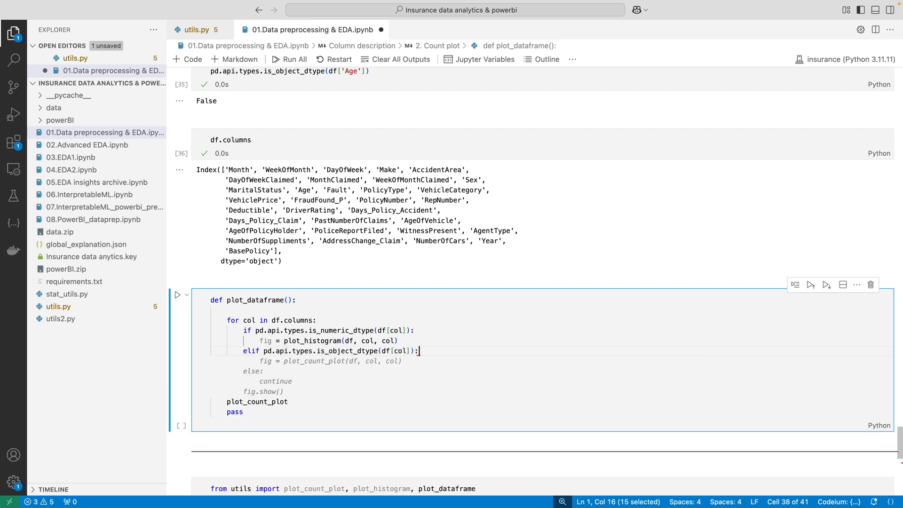
{"action": "key", "text": "Escape"}
- Indent plot_count_plot under the elif branch and assign it to fig
{"action": "left_click", "coordinate": [297, 363]}
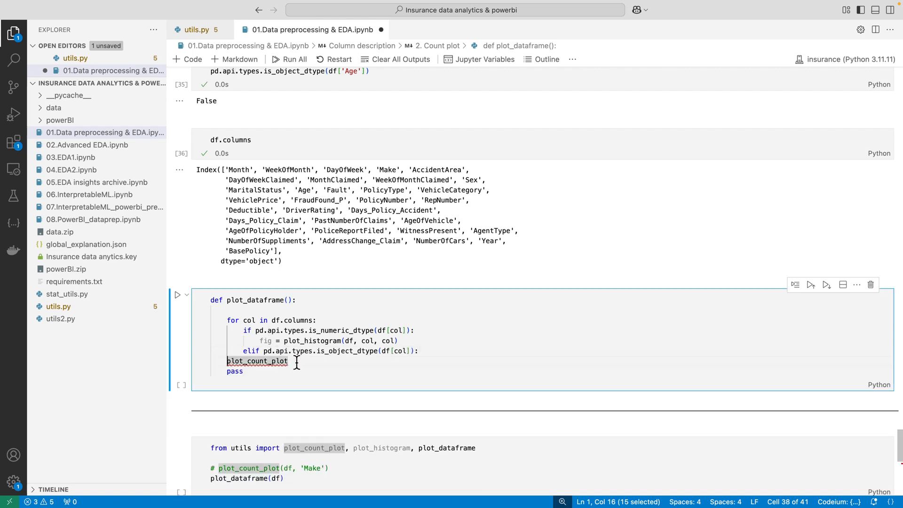
{"action": "key", "text": "Home"}
{"action": "key", "text": "Tab"}
{"action": "key", "text": "Tab"}
{"action": "type", "text": "fig ="}
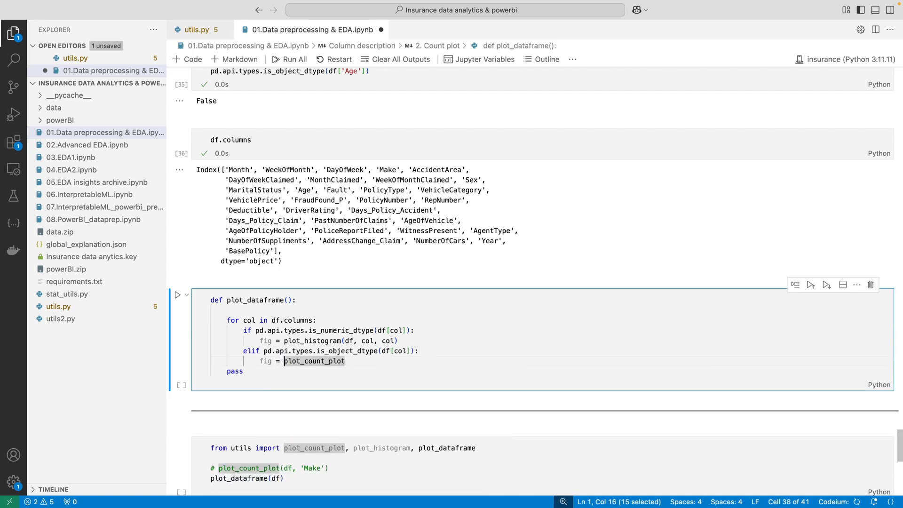
- Copy the argument list (df, col, col) from the plot_histogram call to plot_count_plot
{"action": "key", "text": "End"}
{"action": "key", "text": "Up"}
{"action": "key", "text": "shift+End"}
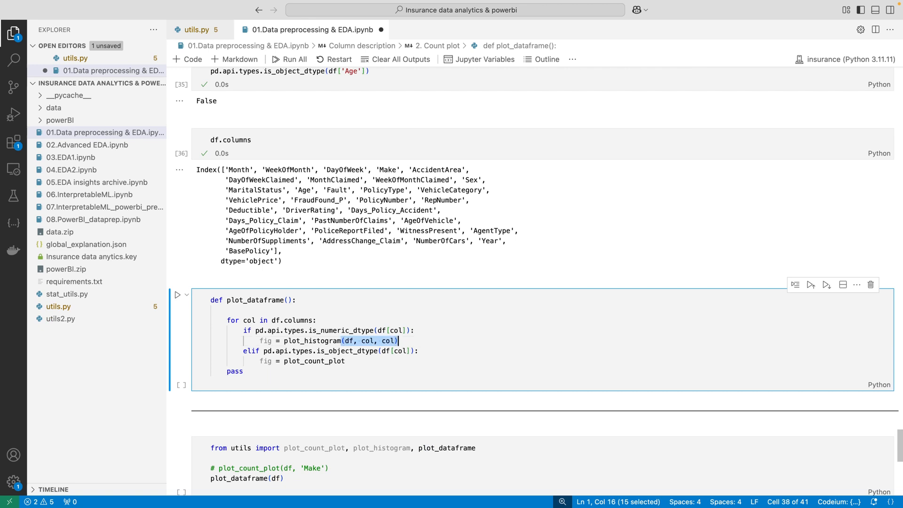
{"action": "key", "text": "ctrl+c"}
{"action": "key", "text": "Down"}
{"action": "key", "text": "Down"}
{"action": "key", "text": "ctrl+v"}
- Remove the pass statement at the end of plot_dataframe, leaving a blank line after the count plot branch
{"action": "key", "text": "Down"}
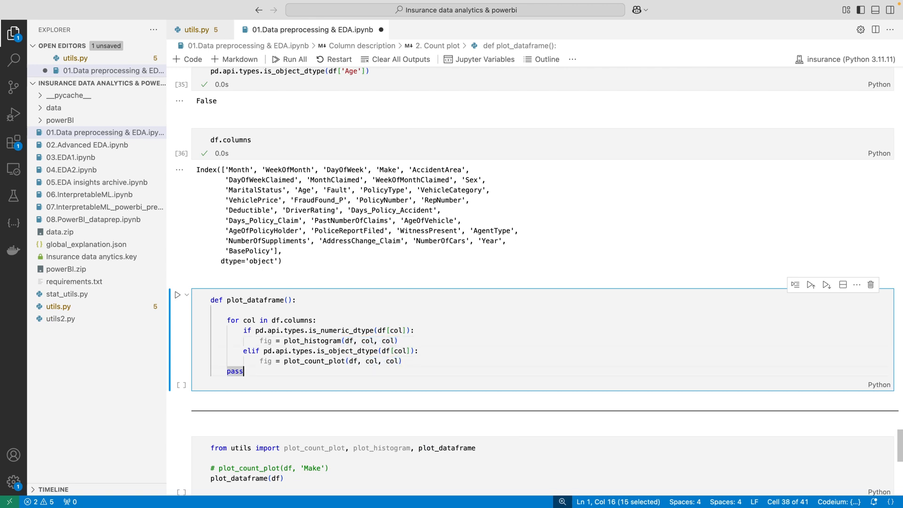
{"action": "key", "text": "shift+Home"}
{"action": "key", "text": "Return"}
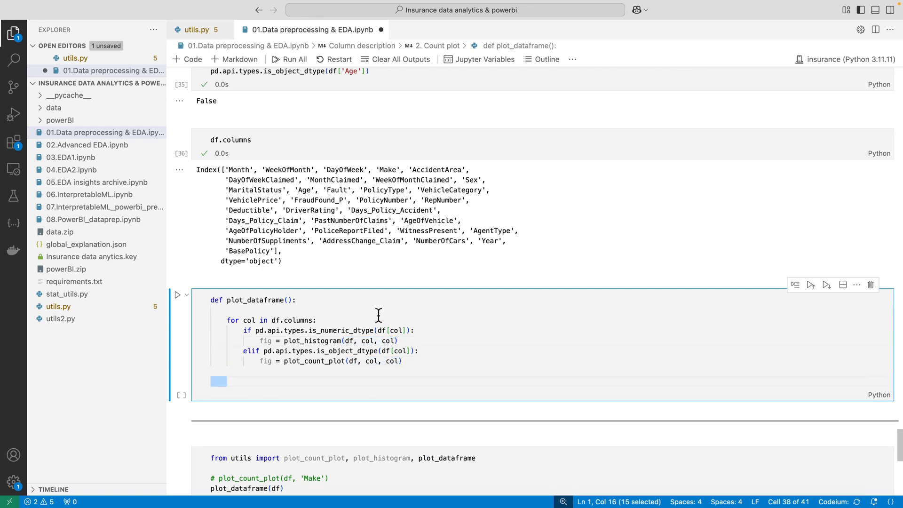
- Initialise an empty list with fig_list = list() on the first line of the plot_dataframe body
{"action": "scroll", "coordinate": [378, 314], "scroll_direction": "down", "scroll_amount": 3}
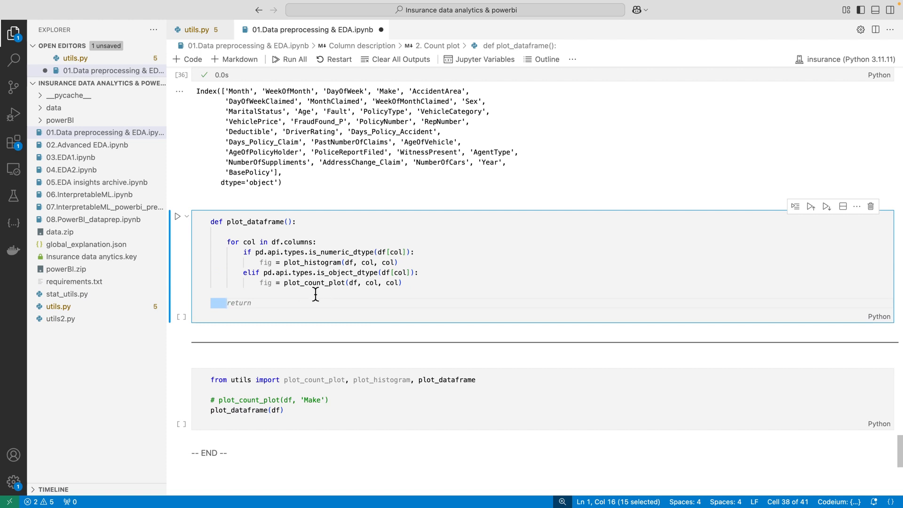
{"action": "left_click", "coordinate": [304, 221]}
{"action": "key", "text": "Return"}
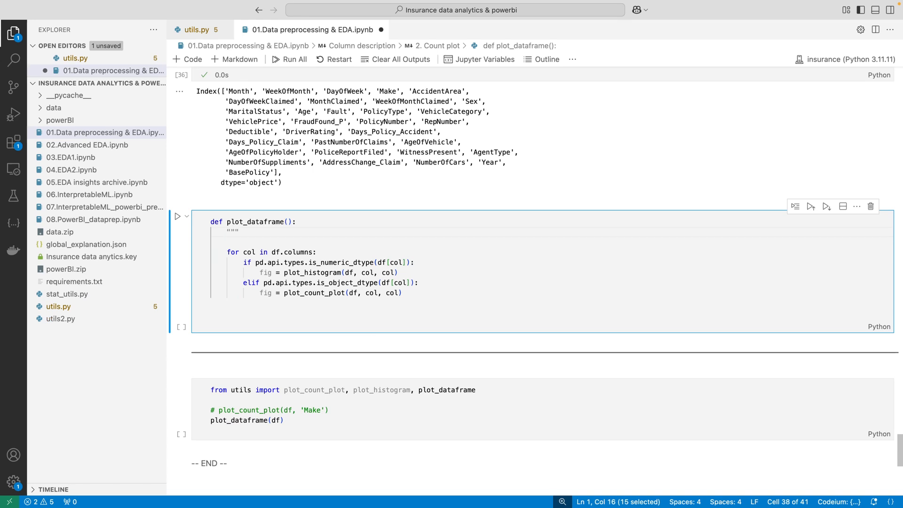
{"action": "type", "text": "fig_list ="}
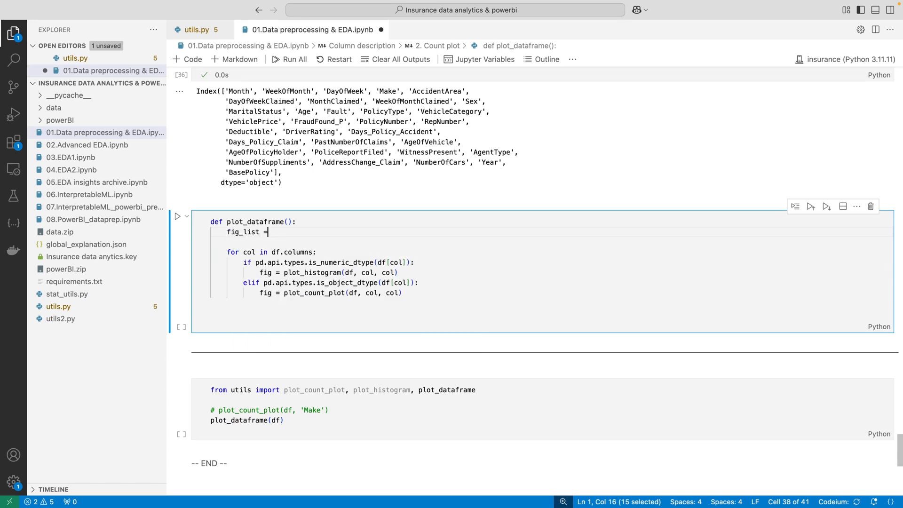
{"action": "type", "text": " list()"}
- Add fig_list.append(fig) at the end of the for loop body, below the elif branch
{"action": "left_click", "coordinate": [299, 312]}
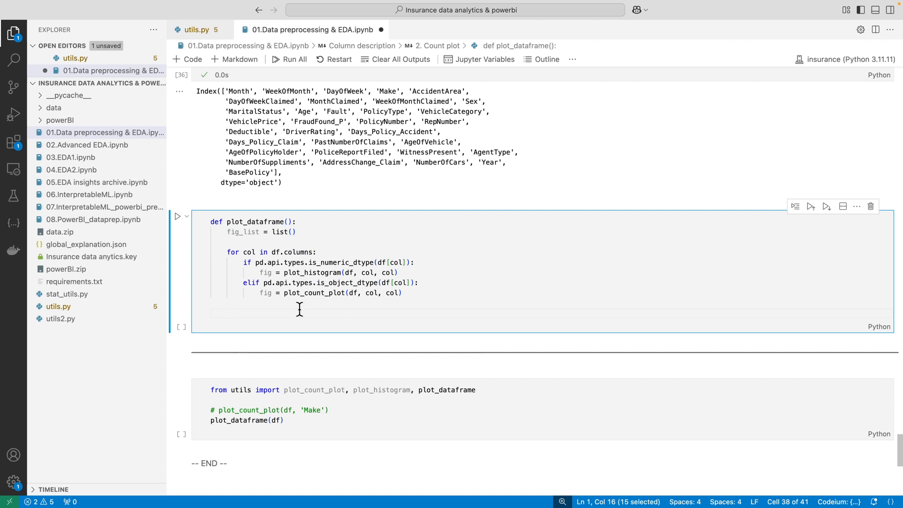
{"action": "key", "text": "Tab"}
{"action": "type", "text": "fig"}
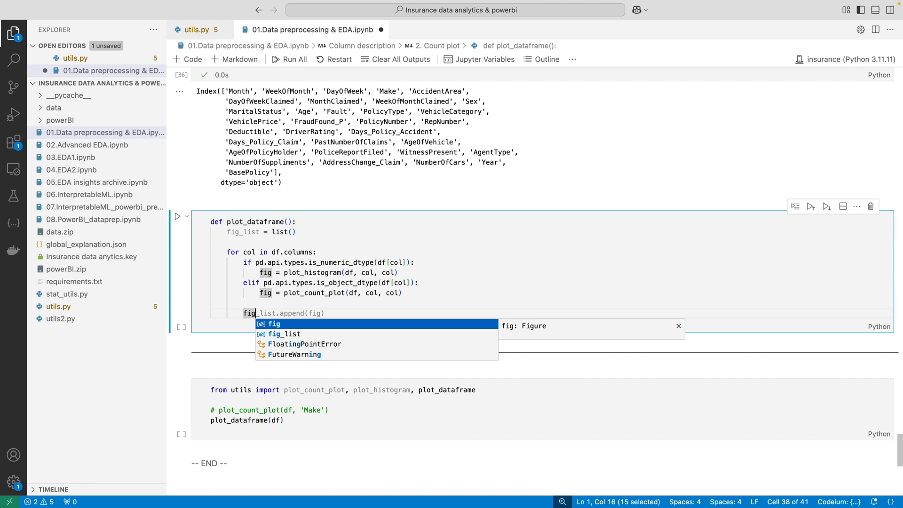
{"action": "key", "text": "Down"}
{"action": "key", "text": "Tab"}
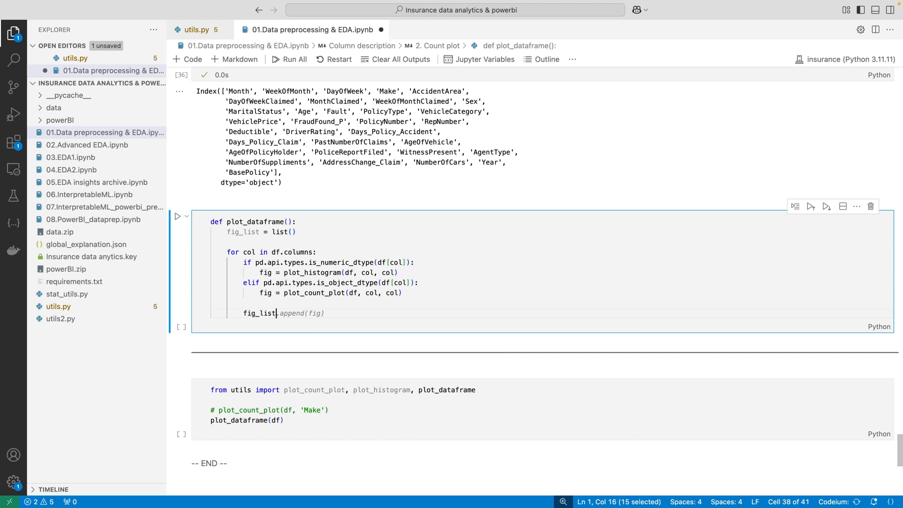
{"action": "key", "text": "Tab"}
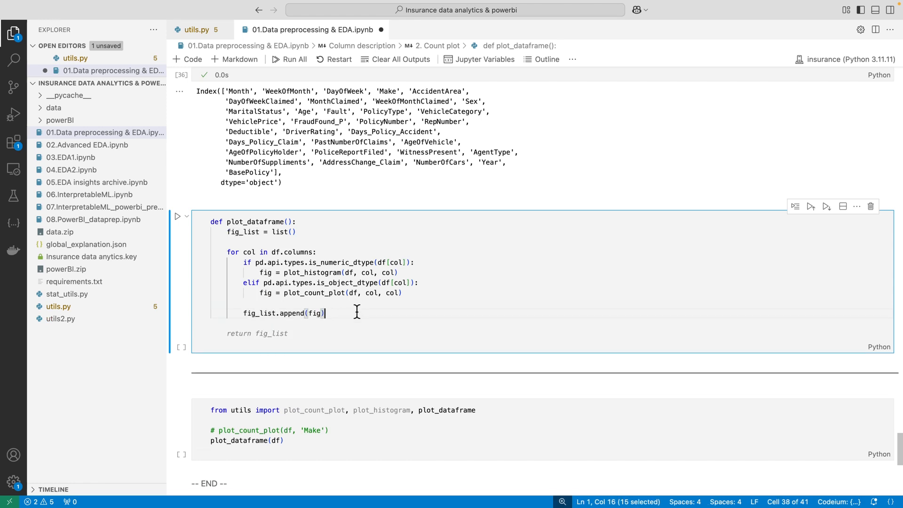
- End plot_dataframe with return fig_list outside the loop and run the cell
{"action": "key", "text": "Return"}
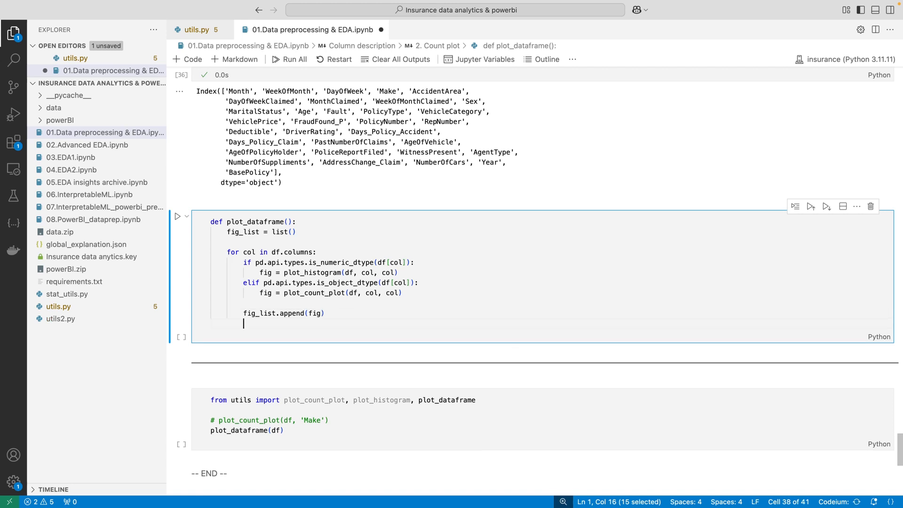
{"action": "type", "text": "return fig_list"}
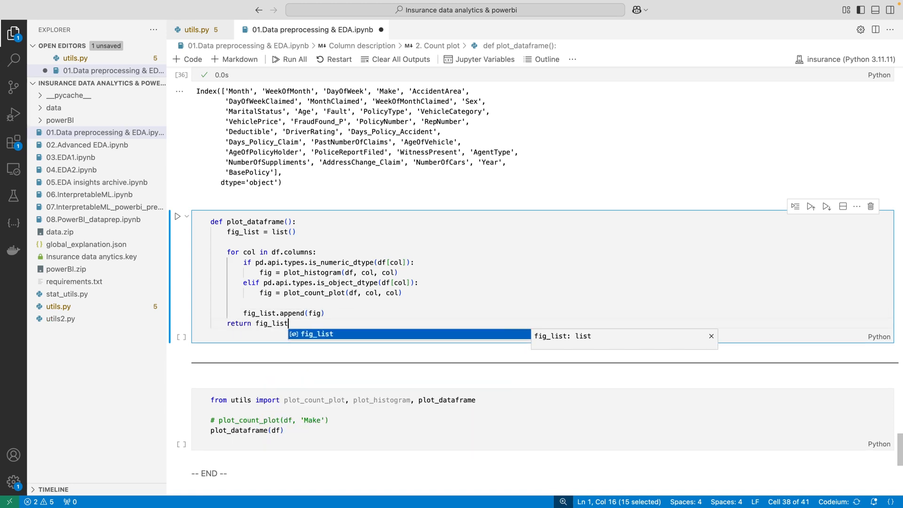
{"action": "key", "text": "Tab"}
{"action": "key", "text": "shift+Return"}
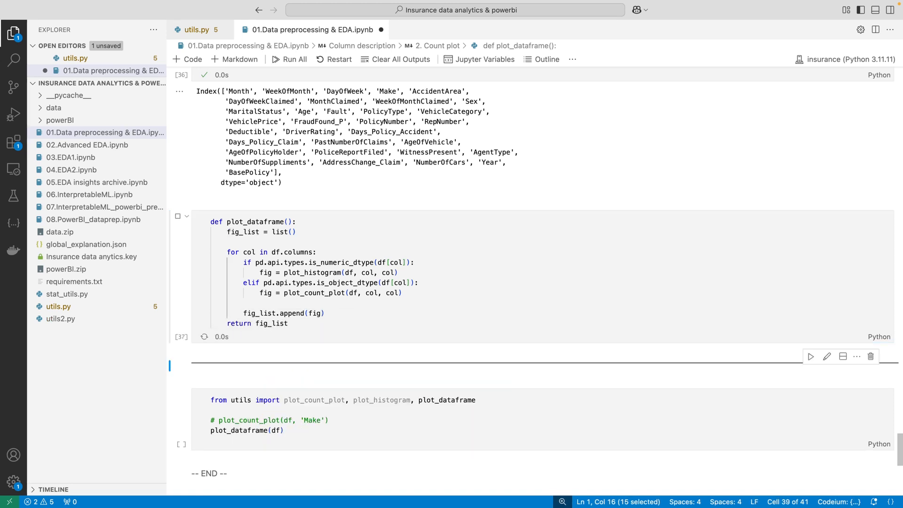
- Add df as the parameter of plot_dataframe and rerun the cell
{"action": "left_click", "coordinate": [290, 222]}
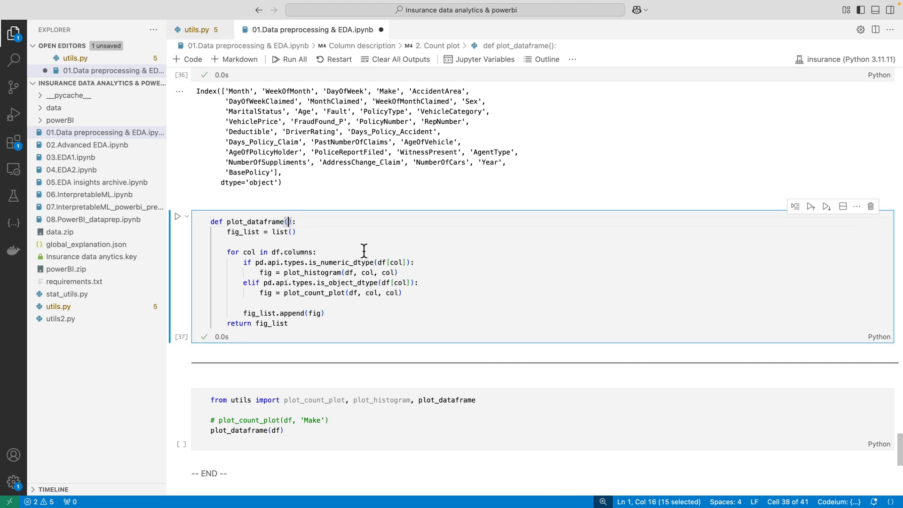
{"action": "type", "text": "df"}
{"action": "key", "text": "Escape"}
{"action": "key", "text": "alt+Return"}
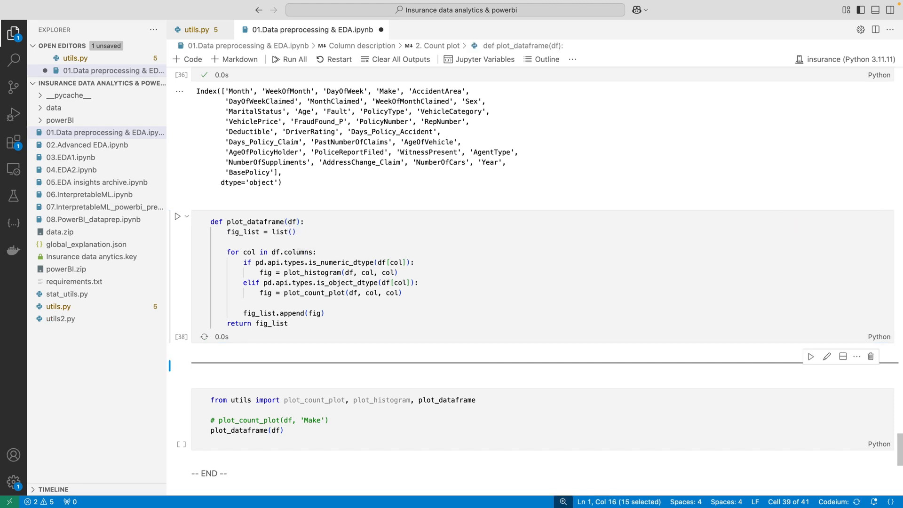
- Call plot_dataframe(df) in a new cell below the function definition and run it
{"action": "type", "text": "plot_"}
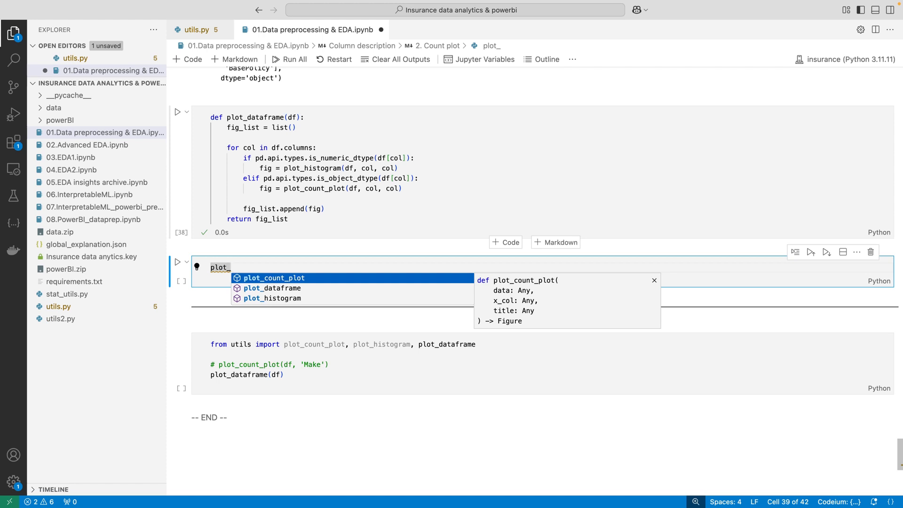
{"action": "type", "text": "dataframe(df)"}
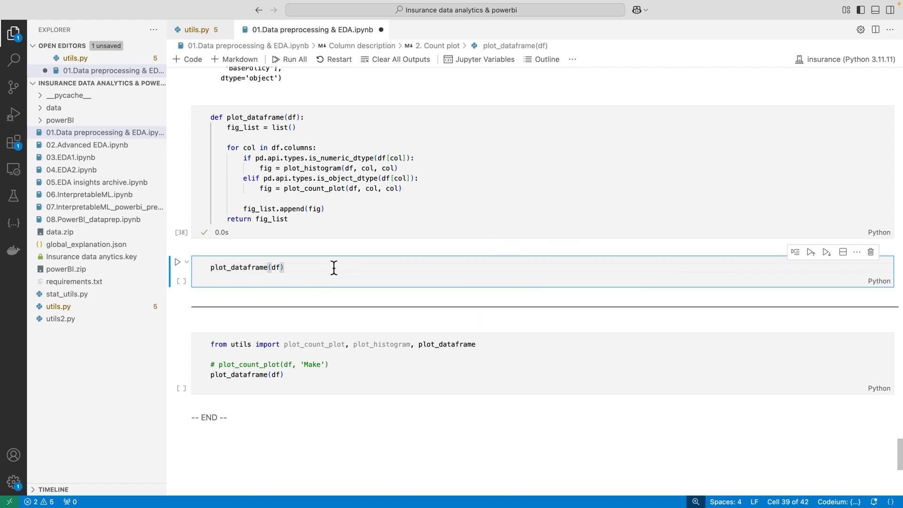
{"action": "key", "text": "ctrl+Return"}
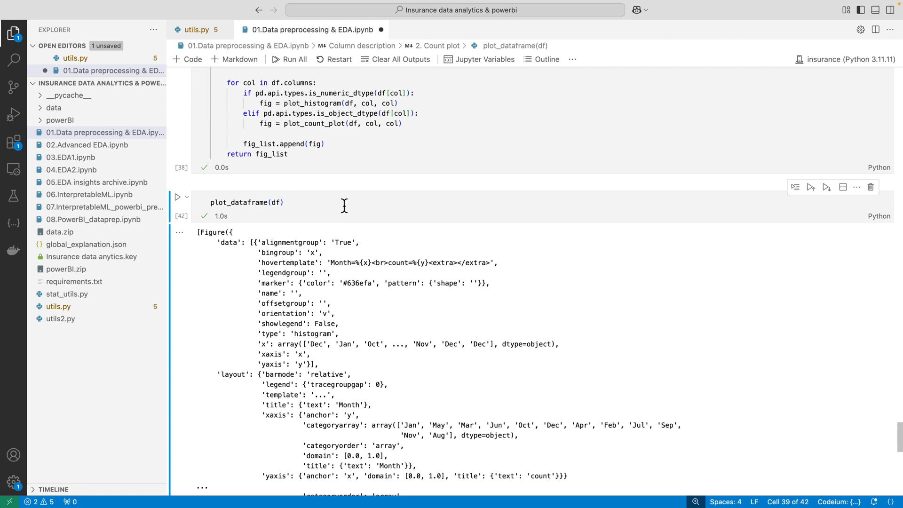
{"action": "scroll", "coordinate": [343, 204], "scroll_direction": "down", "scroll_amount": 1}
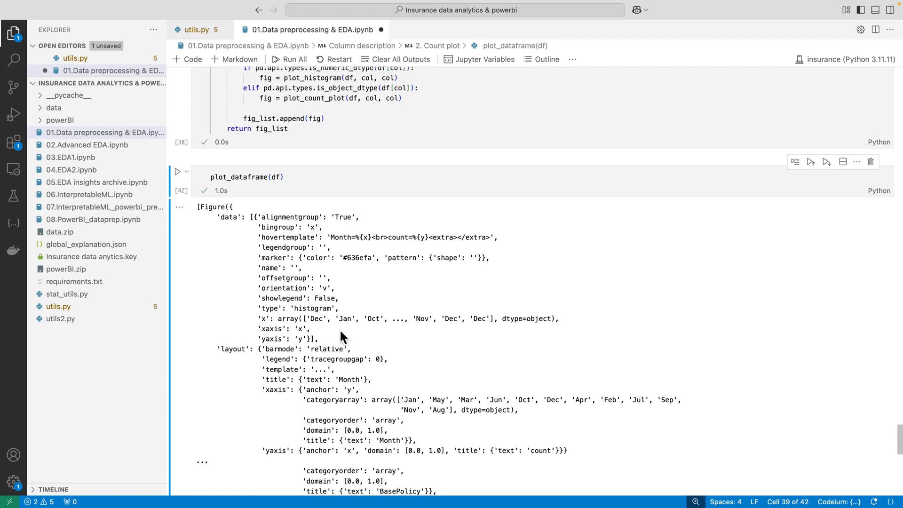
- Assign the plot_dataframe(df) call to a variable named figs and rerun the cell
{"action": "left_click", "coordinate": [309, 177]}
{"action": "scroll", "coordinate": [282, 207], "scroll_direction": "up", "scroll_amount": 4}
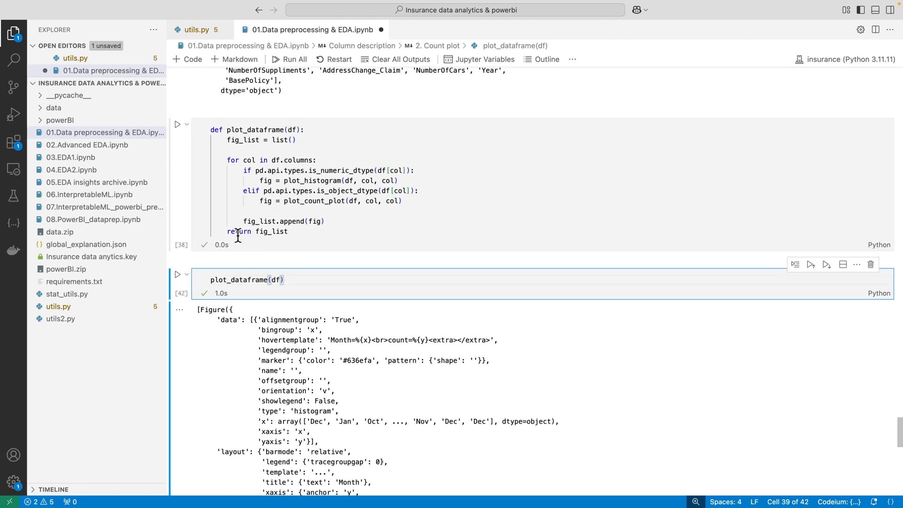
{"action": "left_click", "coordinate": [265, 229]}
{"action": "scroll", "coordinate": [296, 275], "scroll_direction": "down", "scroll_amount": 3}
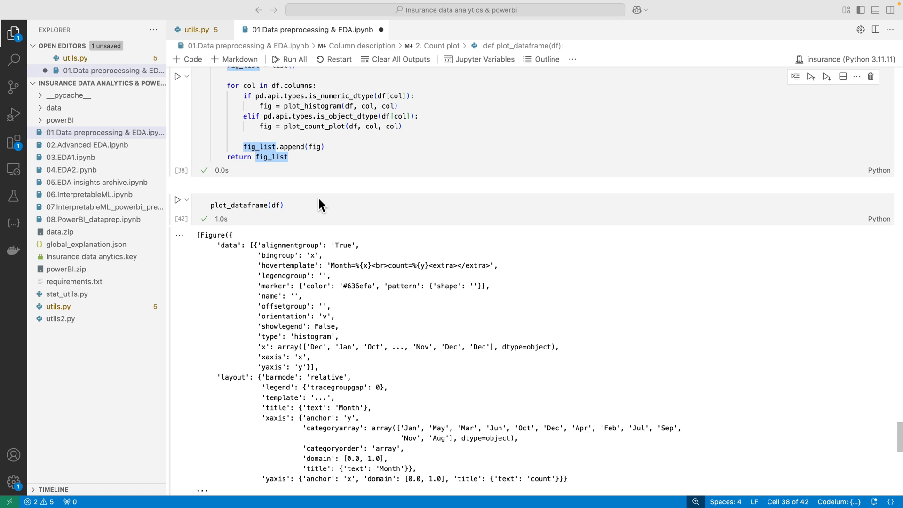
{"action": "left_click", "coordinate": [312, 206]}
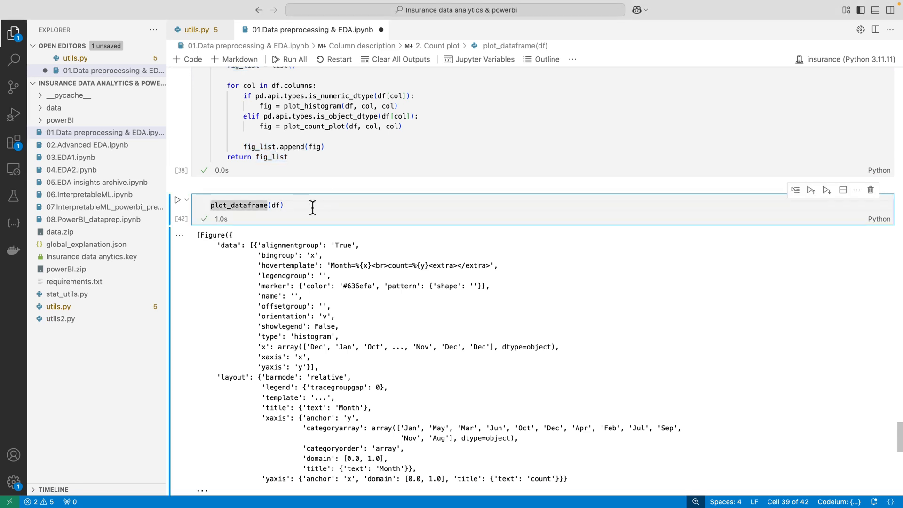
{"action": "key", "text": "Home"}
{"action": "type", "text": "figs ="}
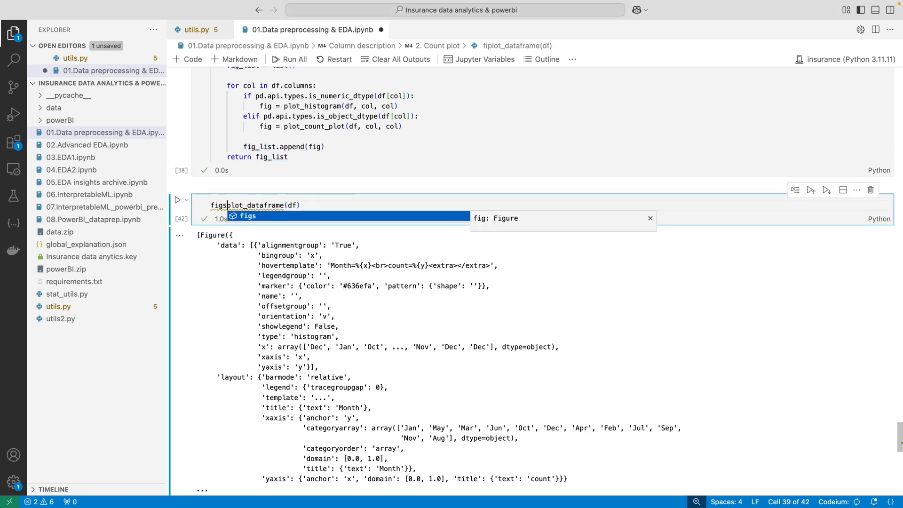
{"action": "key", "text": "shift+Return"}
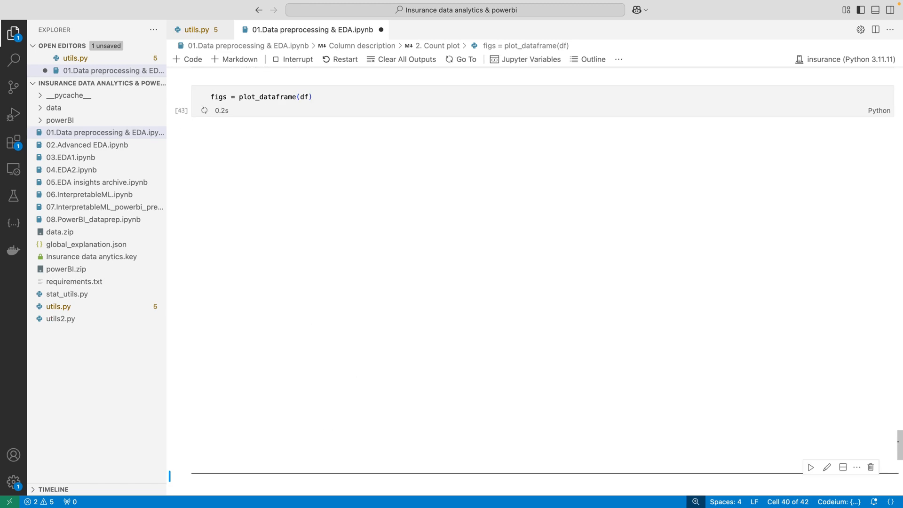
- Add a cell below the figs assignment that loops over figs calling fig.show() on each fig, and run it
{"action": "key", "text": "a"}
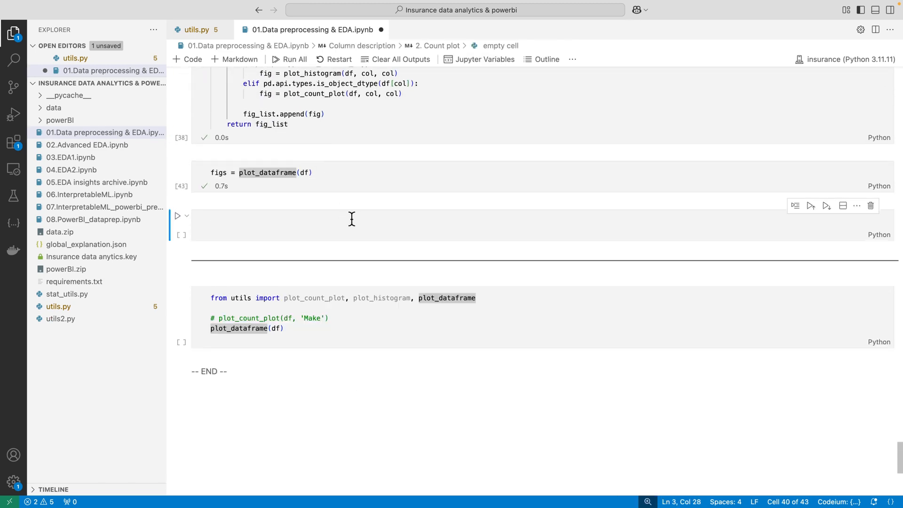
{"action": "left_click", "coordinate": [352, 219]}
{"action": "type", "text": "for fig "}
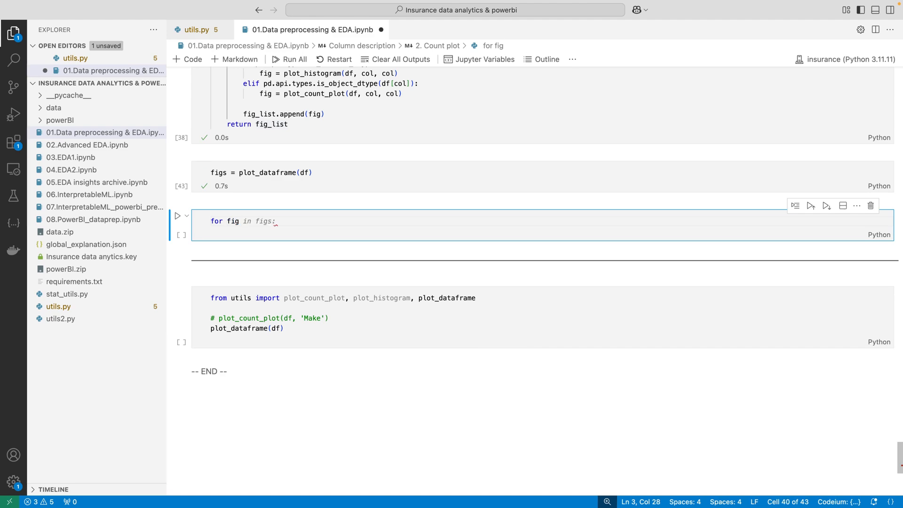
{"action": "type", "text": "f"}
{"action": "key", "text": "BackSpace"}
{"action": "type", "text": "in figs"}
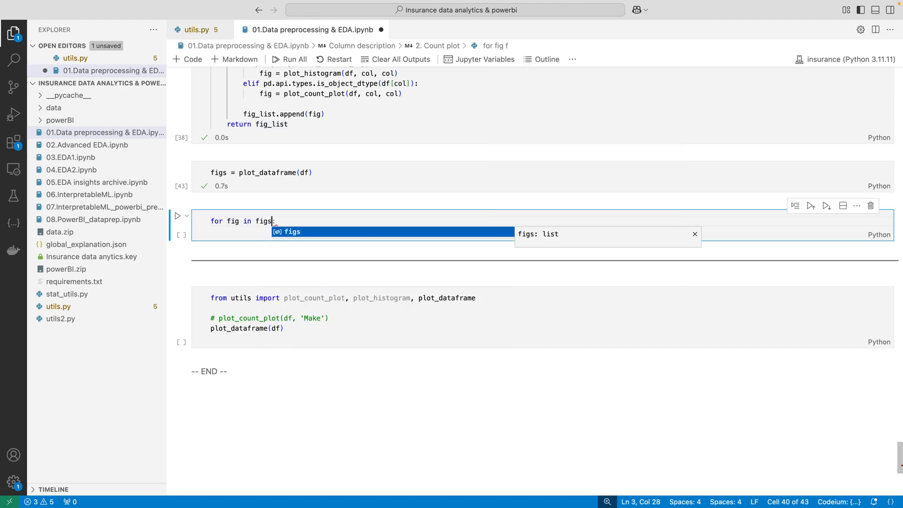
{"action": "type", "text": ":"}
{"action": "key", "text": "Return"}
{"action": "type", "text": "fig.show()"}
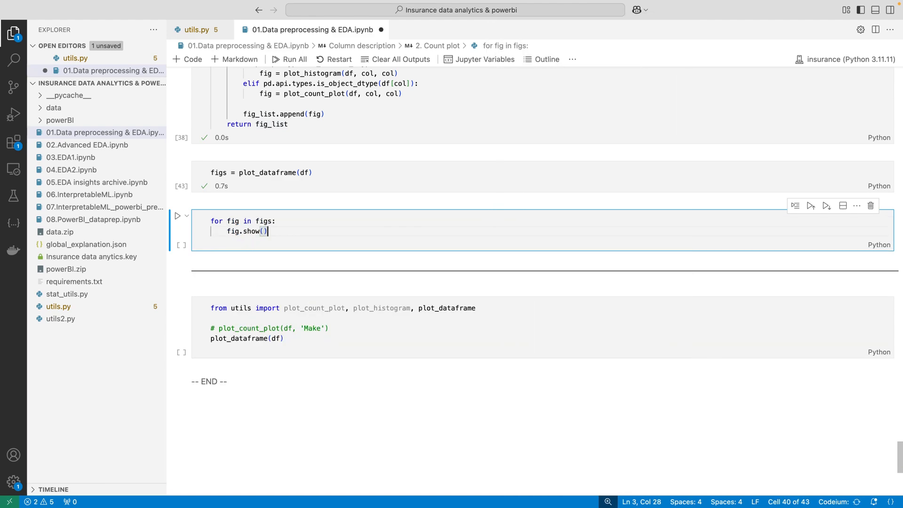
{"action": "key", "text": "shift+Return"}
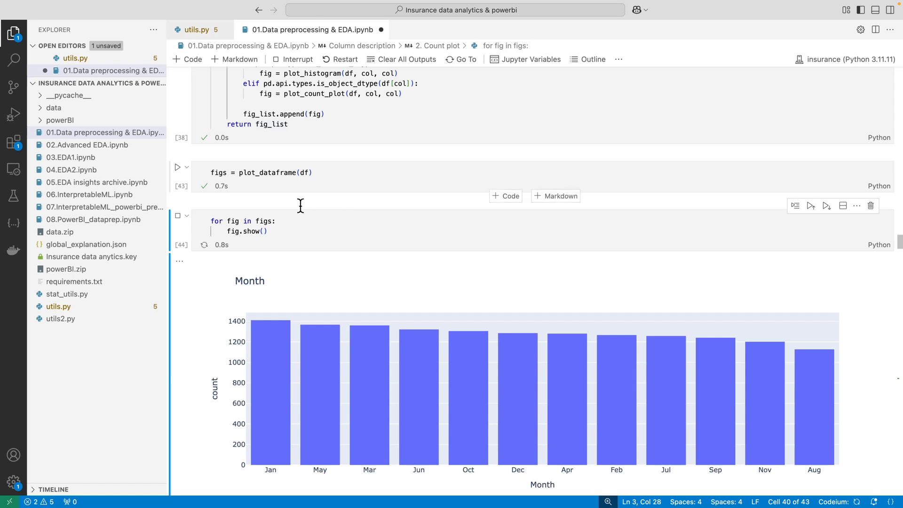
- Examine the Month, WeekOfMonth and DayOfWeek charts in the loop's output, comparing the counts per category
{"action": "scroll", "coordinate": [301, 206], "scroll_direction": "down", "scroll_amount": 3}
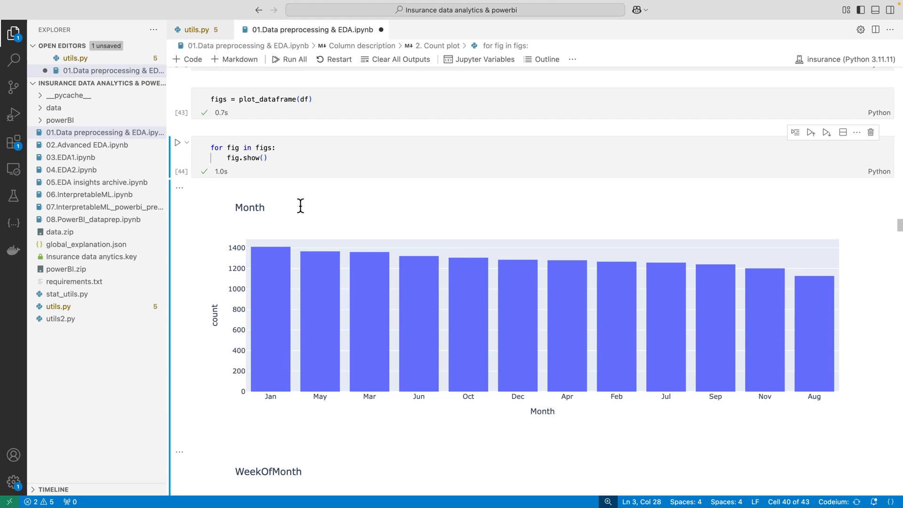
{"action": "scroll", "coordinate": [300, 206], "scroll_direction": "down", "scroll_amount": 1}
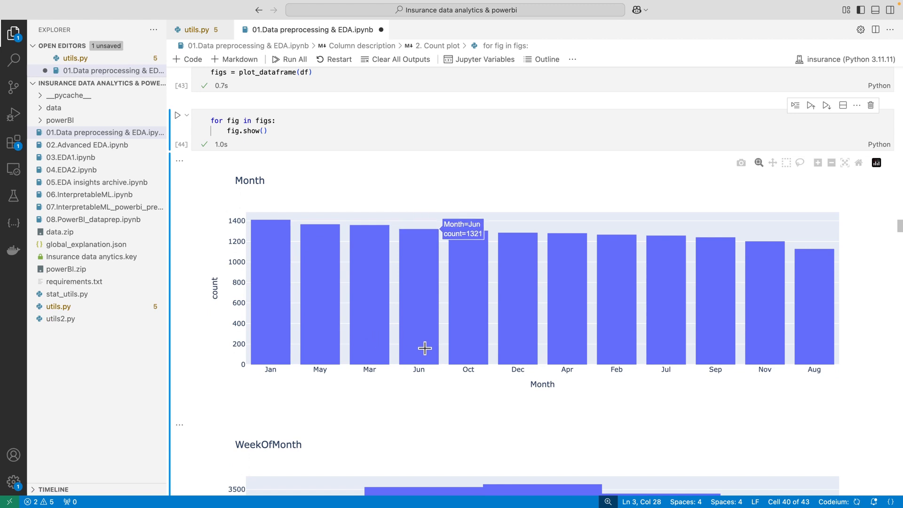
{"action": "scroll", "coordinate": [500, 348], "scroll_direction": "down", "scroll_amount": 1}
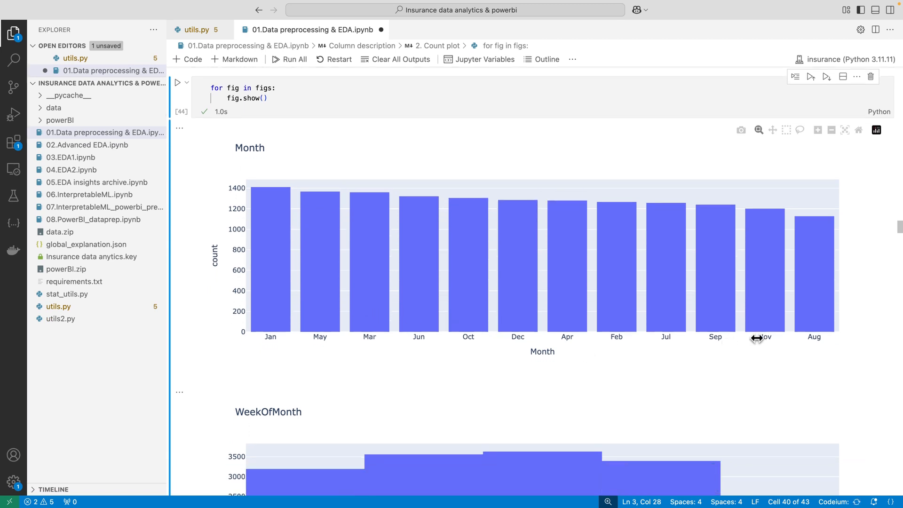
{"action": "scroll", "coordinate": [827, 311], "scroll_direction": "down", "scroll_amount": 2}
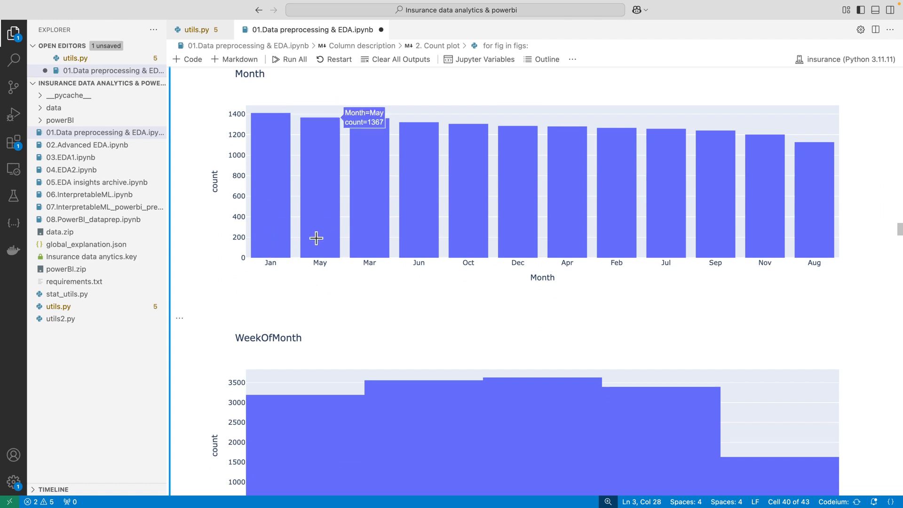
{"action": "scroll", "coordinate": [316, 238], "scroll_direction": "down", "scroll_amount": 3}
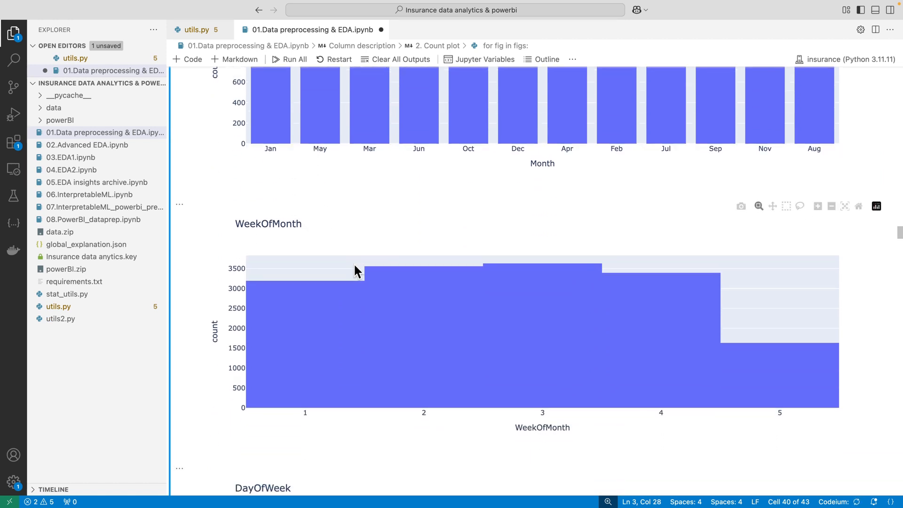
{"action": "scroll", "coordinate": [354, 262], "scroll_direction": "down", "scroll_amount": 1}
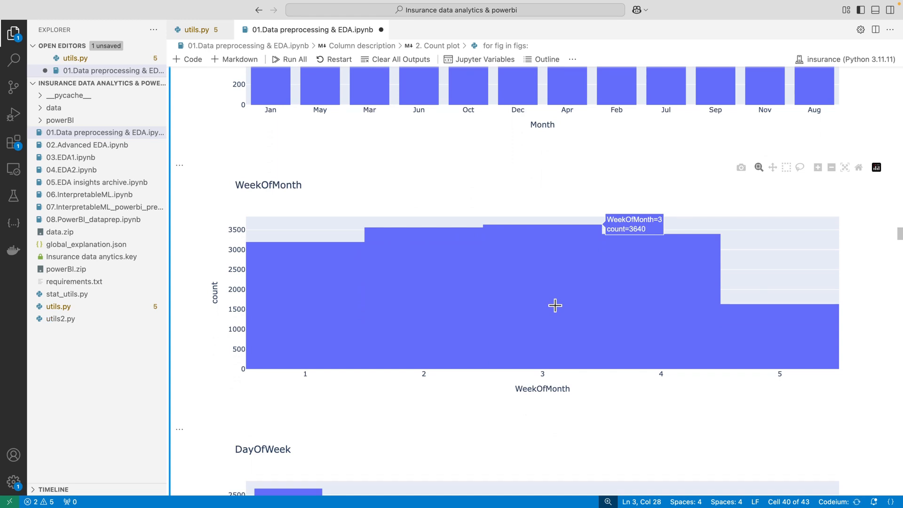
{"action": "scroll", "coordinate": [555, 306], "scroll_direction": "down", "scroll_amount": 1}
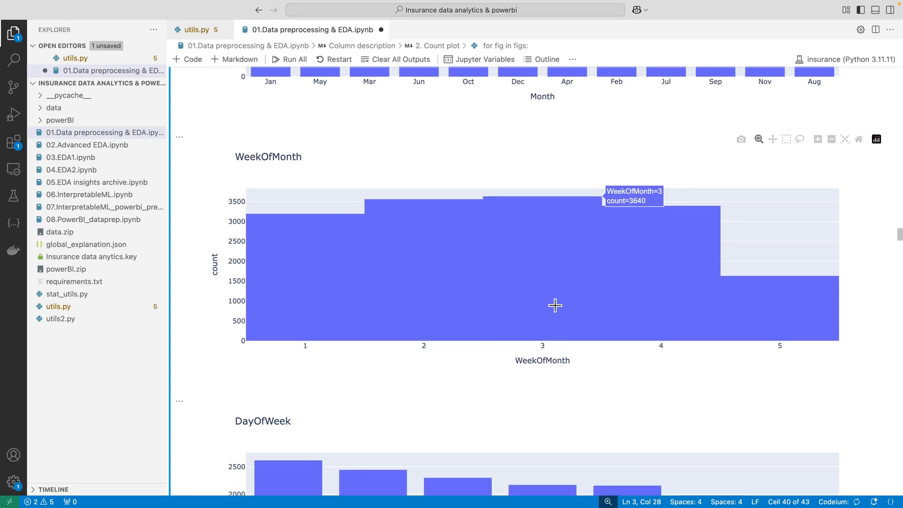
{"action": "scroll", "coordinate": [570, 295], "scroll_direction": "down", "scroll_amount": 5}
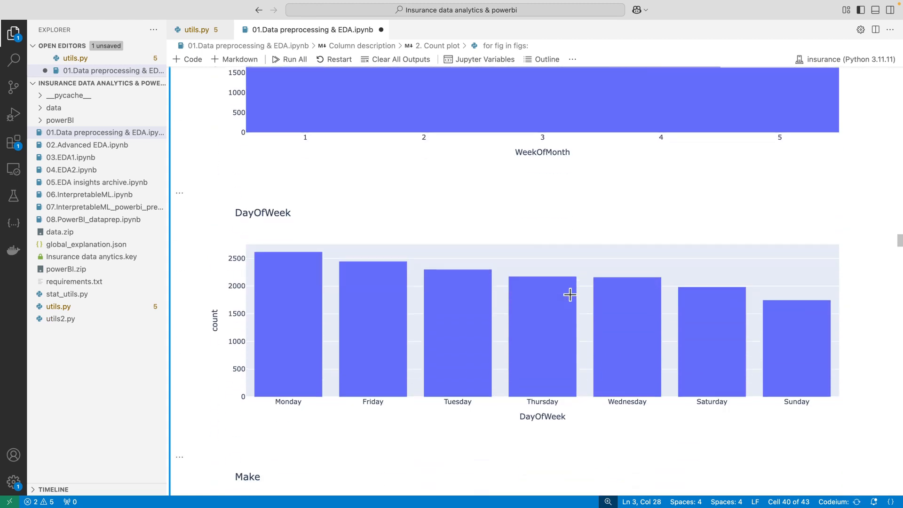
{"action": "mouse_move", "coordinate": [267, 277]}
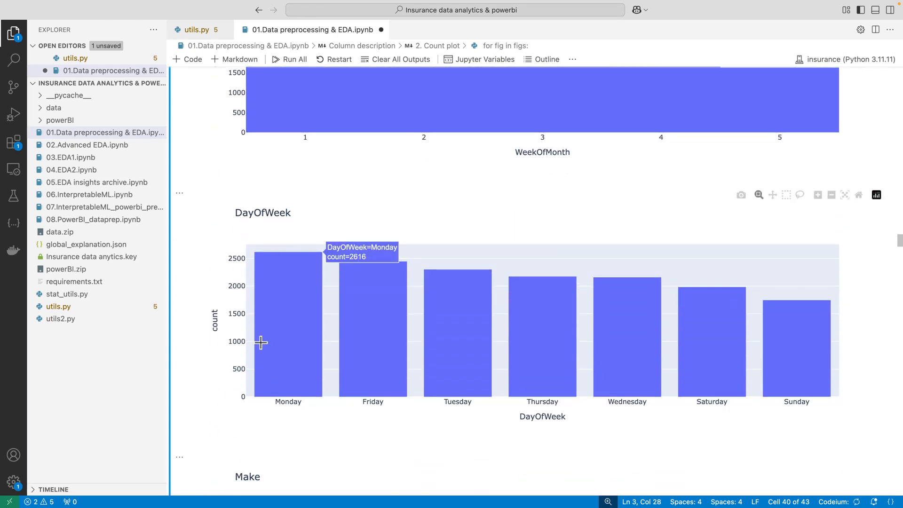
{"action": "scroll", "coordinate": [259, 343], "scroll_direction": "down", "scroll_amount": 1}
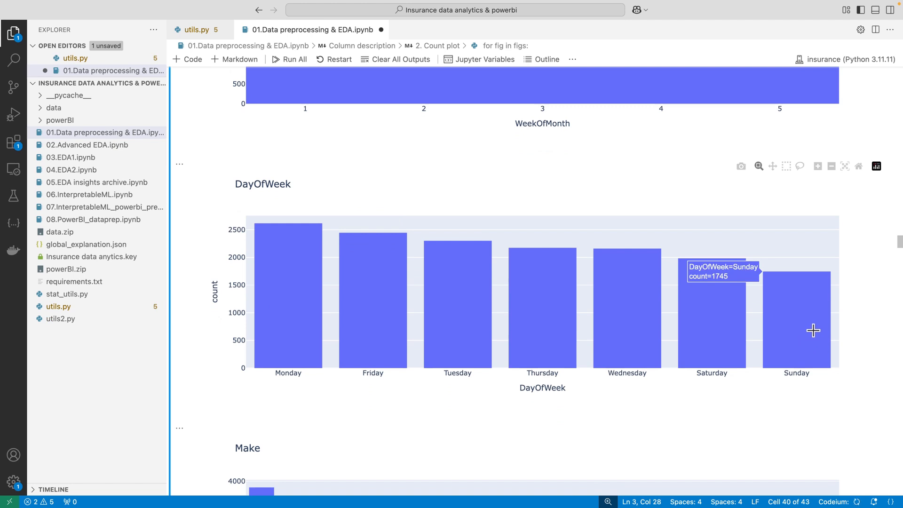
- Review the charts from Make and AccidentArea through the claim dates, Sex, MaritalStatus and Age to Fault
{"action": "scroll", "coordinate": [813, 329], "scroll_direction": "down", "scroll_amount": 10}
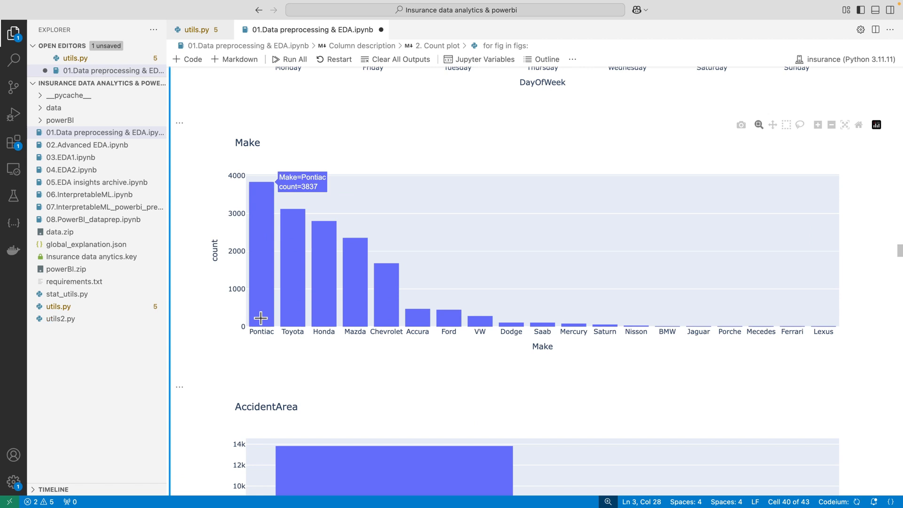
{"action": "scroll", "coordinate": [260, 317], "scroll_direction": "down", "scroll_amount": 10}
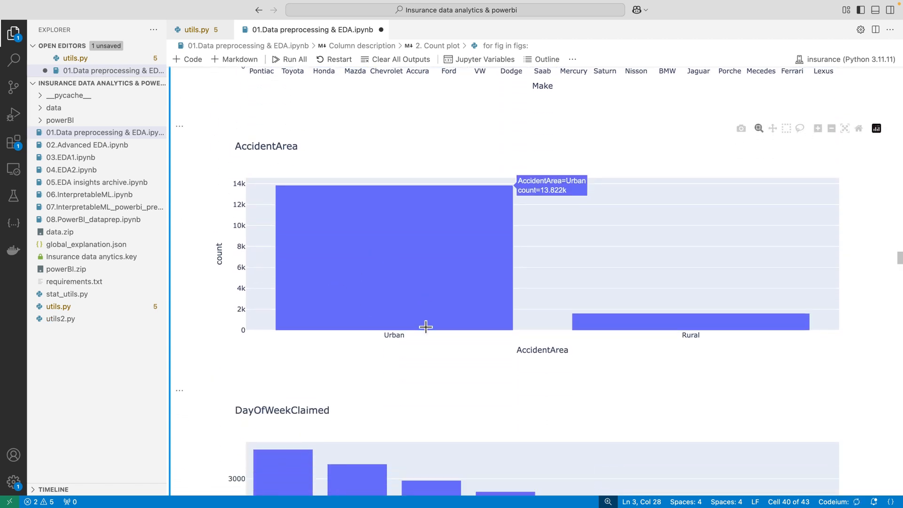
{"action": "scroll", "coordinate": [426, 327], "scroll_direction": "down", "scroll_amount": 7}
{"action": "scroll", "coordinate": [426, 327], "scroll_direction": "down", "scroll_amount": 3}
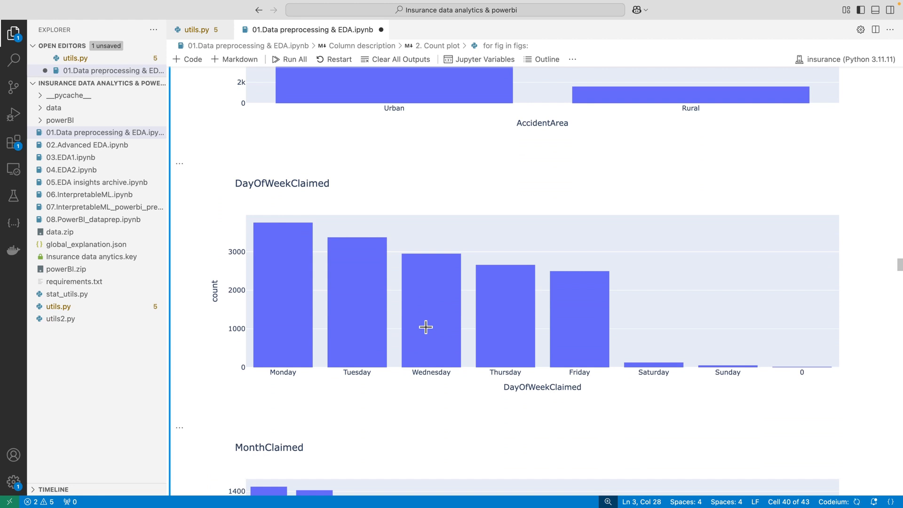
{"action": "scroll", "coordinate": [284, 315], "scroll_direction": "down", "scroll_amount": 12}
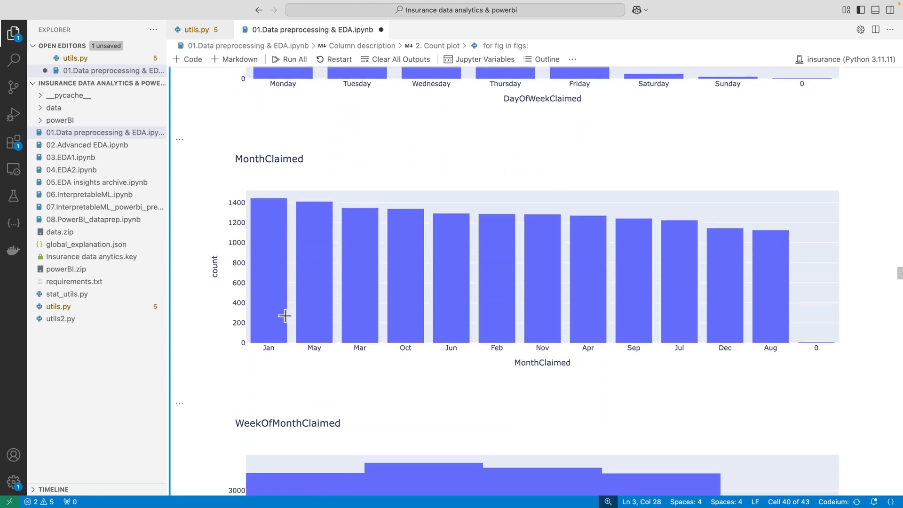
{"action": "scroll", "coordinate": [284, 316], "scroll_direction": "down", "scroll_amount": 20}
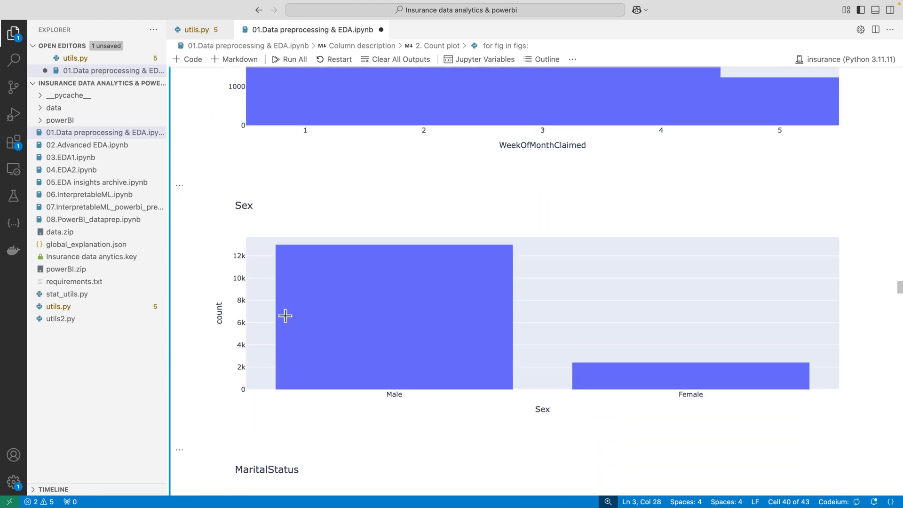
{"action": "scroll", "coordinate": [387, 356], "scroll_direction": "down", "scroll_amount": 2}
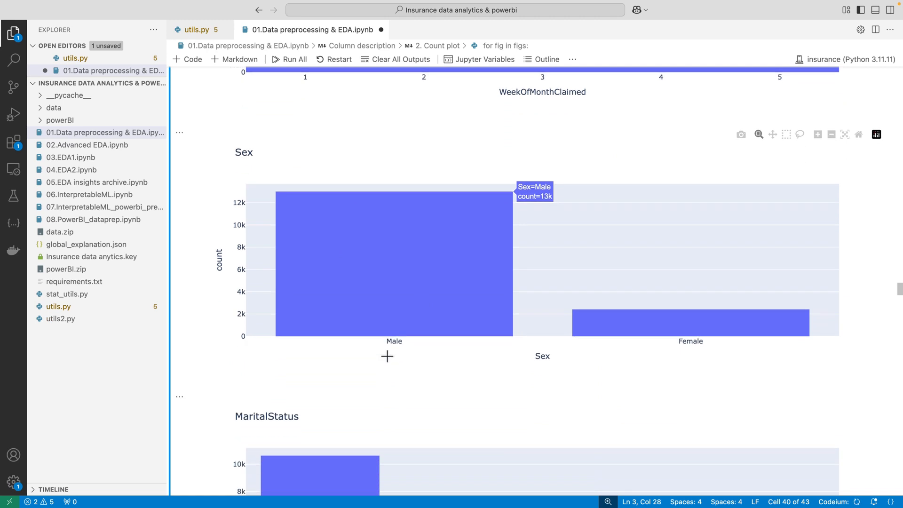
{"action": "scroll", "coordinate": [387, 356], "scroll_direction": "down", "scroll_amount": 11}
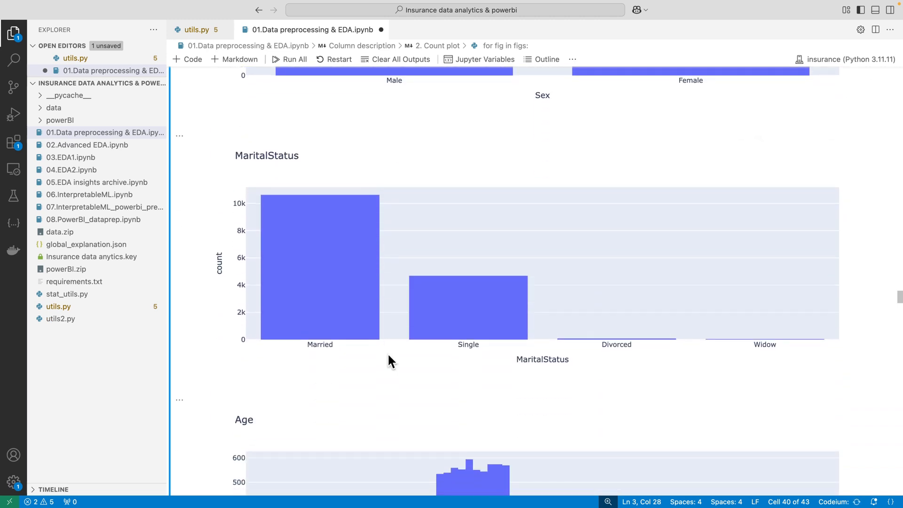
{"action": "scroll", "coordinate": [296, 294], "scroll_direction": "down", "scroll_amount": 10}
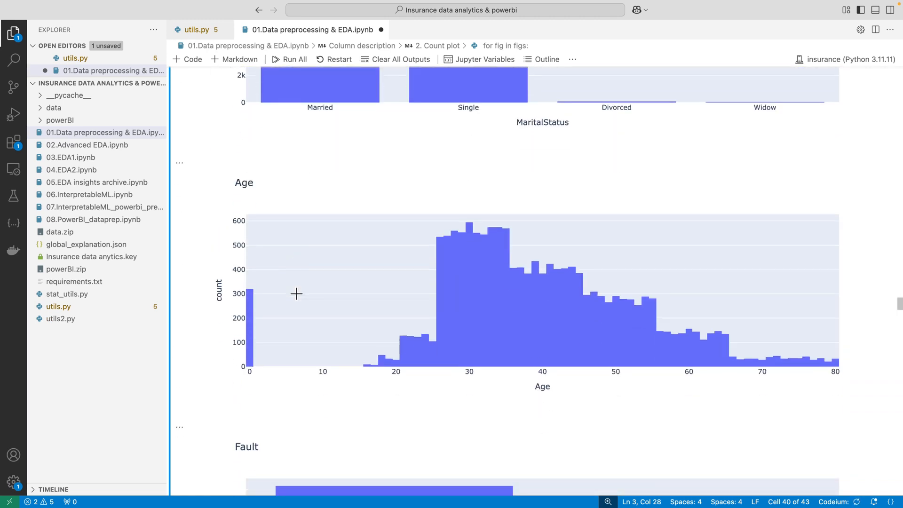
{"action": "scroll", "coordinate": [448, 319], "scroll_direction": "down", "scroll_amount": 6}
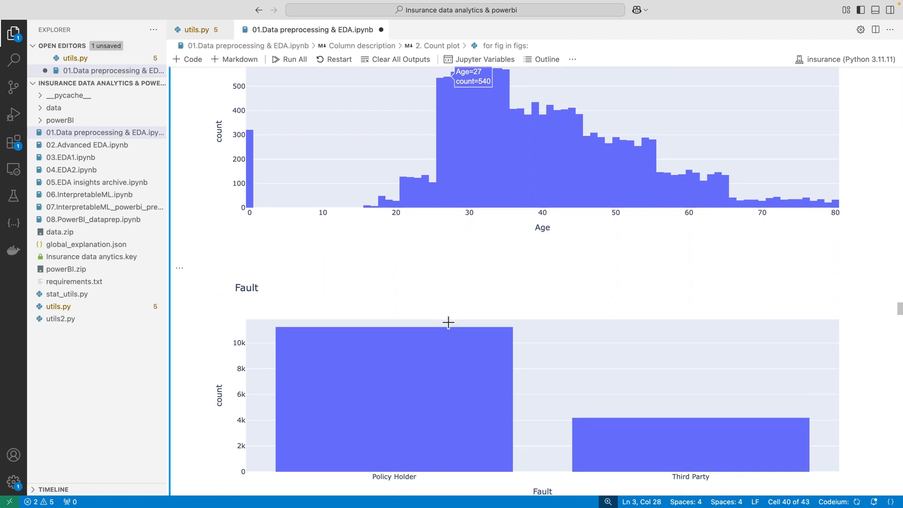
{"action": "scroll", "coordinate": [448, 323], "scroll_direction": "down", "scroll_amount": 6}
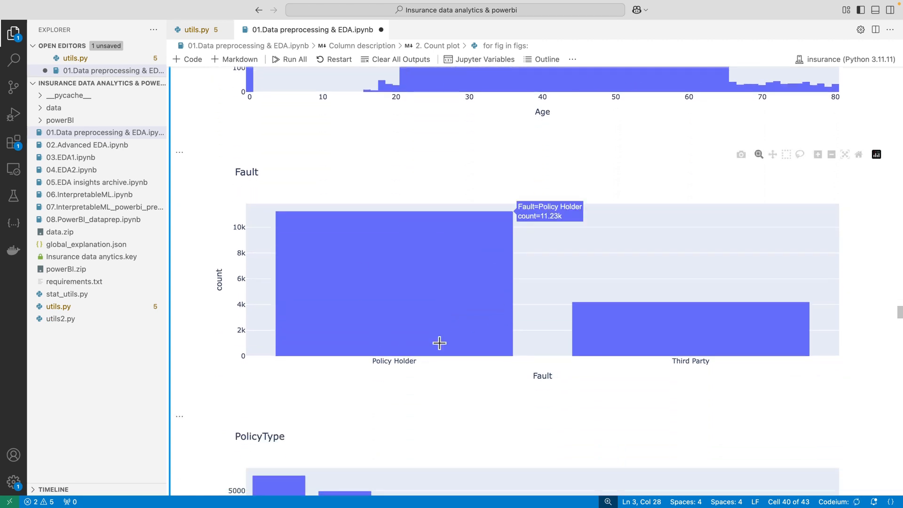
{"action": "scroll", "coordinate": [431, 337], "scroll_direction": "down", "scroll_amount": 6}
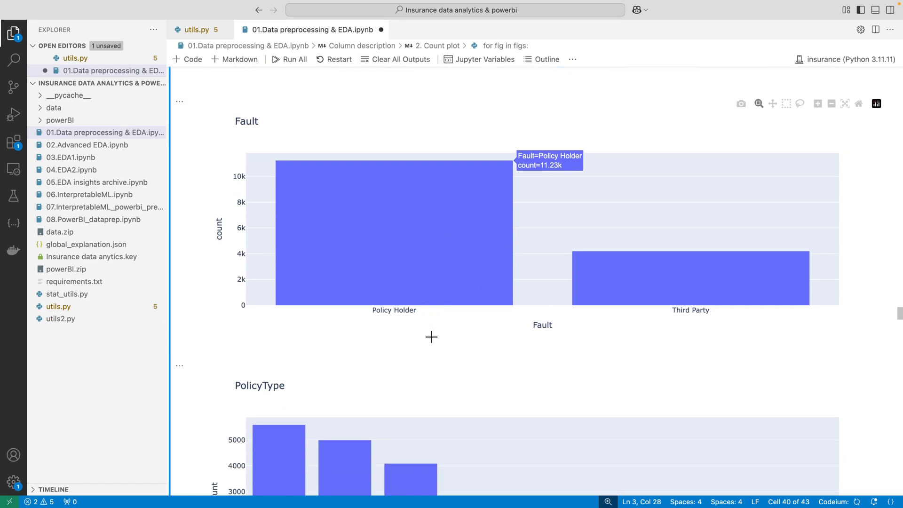
- Examine the PolicyType, VehicleCategory and VehiclePrice count plots, comparing the sedan policies with the other types and reading the 20000 to 29000 price bar
{"action": "scroll", "coordinate": [432, 337], "scroll_direction": "down", "scroll_amount": 5}
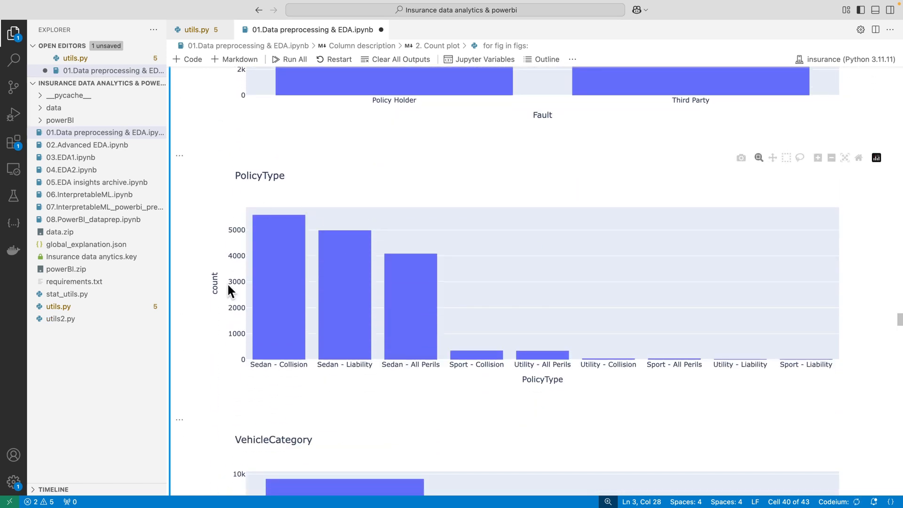
{"action": "scroll", "coordinate": [271, 285], "scroll_direction": "down", "scroll_amount": 2}
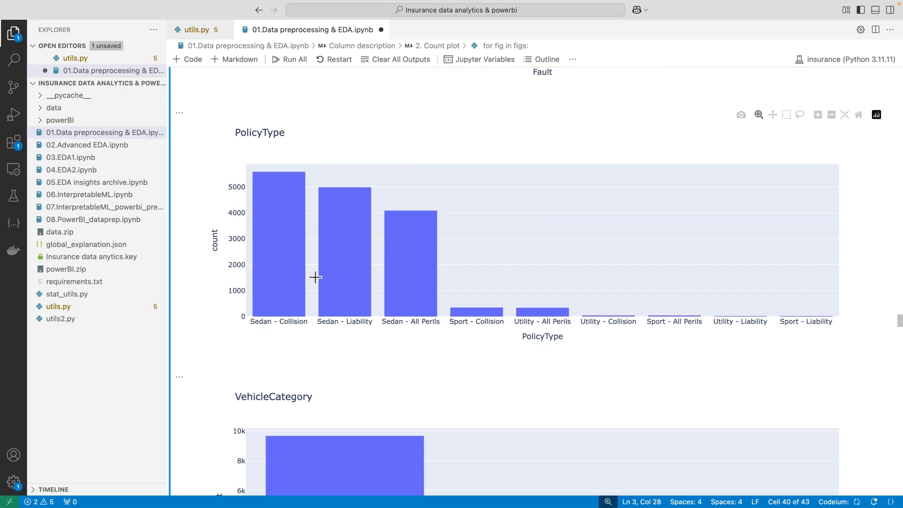
{"action": "scroll", "coordinate": [315, 276], "scroll_direction": "down", "scroll_amount": 9}
{"action": "scroll", "coordinate": [315, 278], "scroll_direction": "down", "scroll_amount": 2}
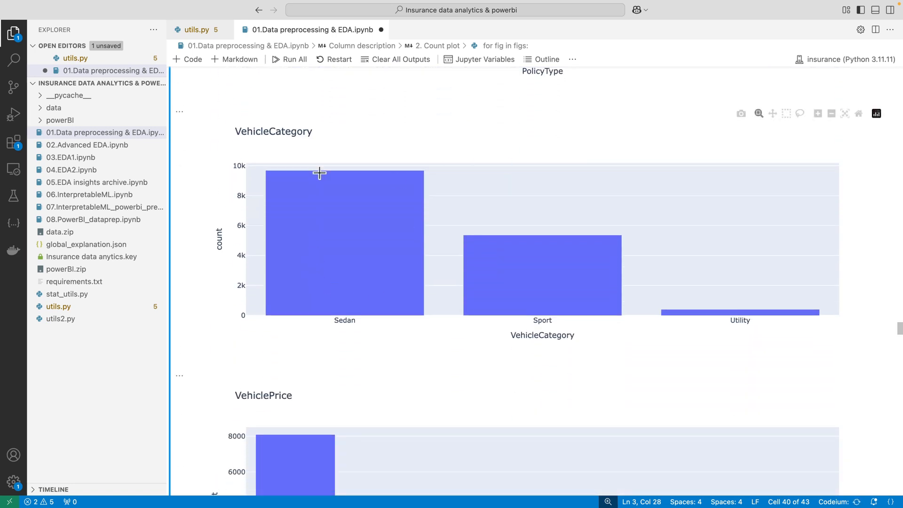
{"action": "scroll", "coordinate": [355, 275], "scroll_direction": "up", "scroll_amount": 3}
{"action": "scroll", "coordinate": [356, 276], "scroll_direction": "up", "scroll_amount": 3}
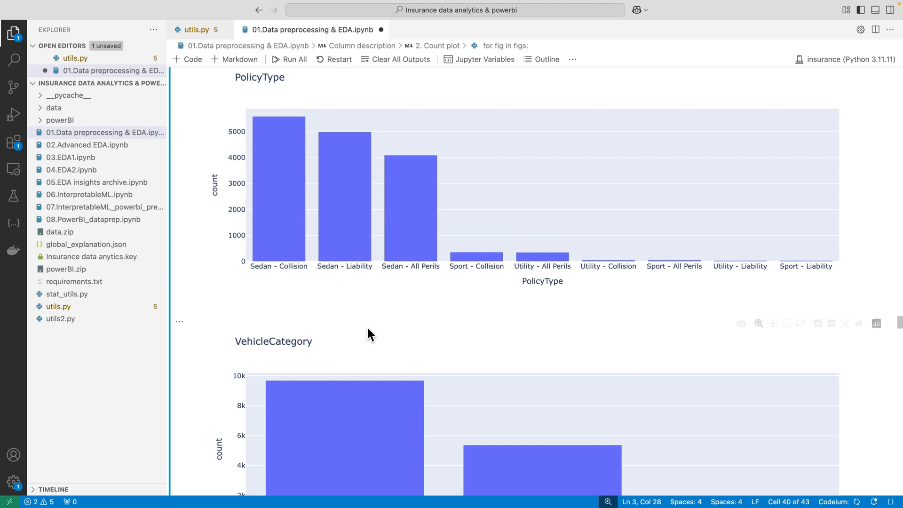
{"action": "scroll", "coordinate": [367, 332], "scroll_direction": "down", "scroll_amount": 2}
{"action": "scroll", "coordinate": [368, 328], "scroll_direction": "down", "scroll_amount": 10}
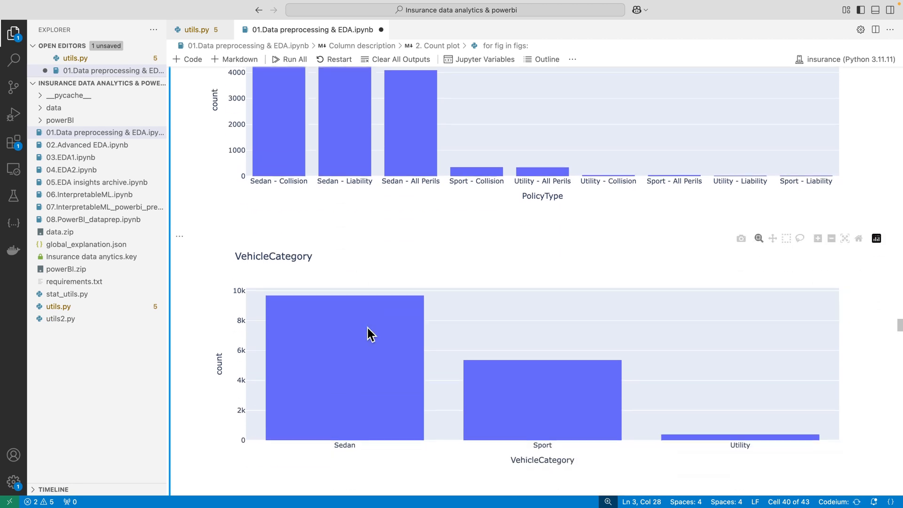
{"action": "scroll", "coordinate": [367, 328], "scroll_direction": "down", "scroll_amount": 2}
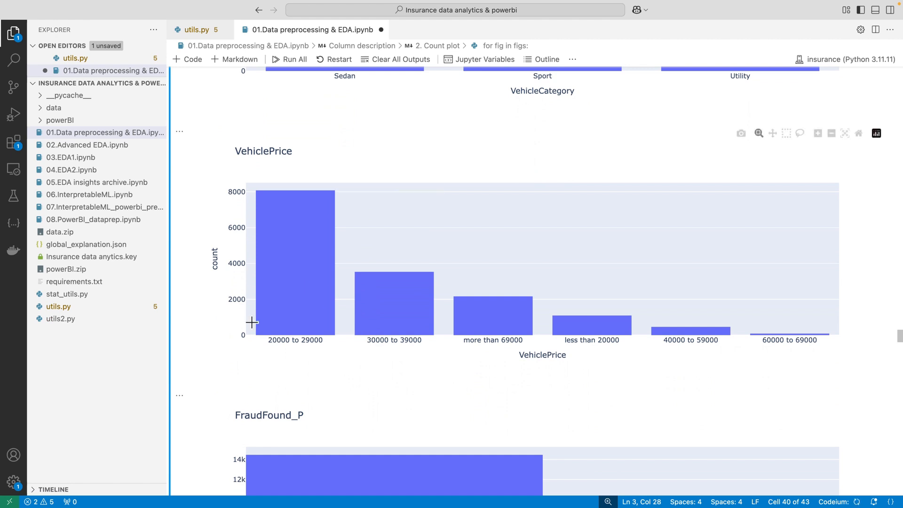
{"action": "mouse_move", "coordinate": [313, 301]}
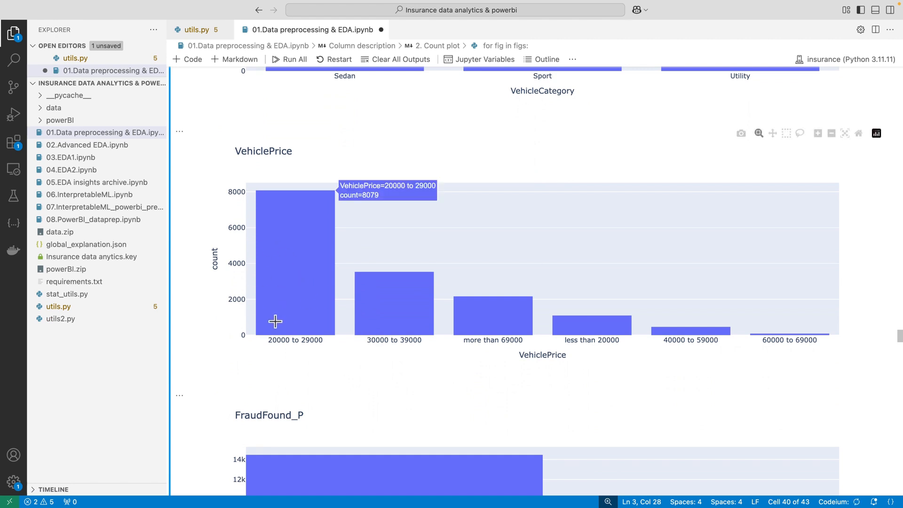
- Examine the FraudFound_P, PolicyNumber and RepNumber histograms, checking class balance and how evenly the policy and representative numbers are distributed
{"action": "scroll", "coordinate": [275, 321], "scroll_direction": "down", "scroll_amount": 7}
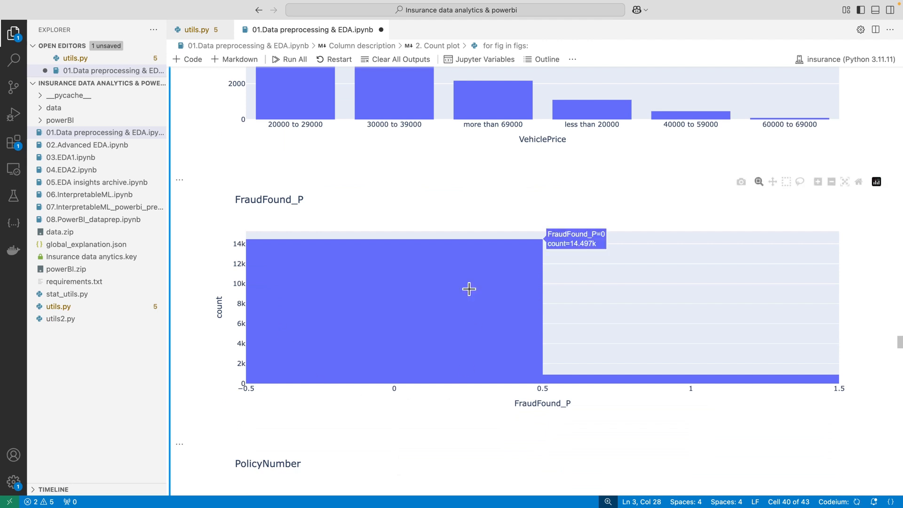
{"action": "scroll", "coordinate": [343, 367], "scroll_direction": "down", "scroll_amount": 10}
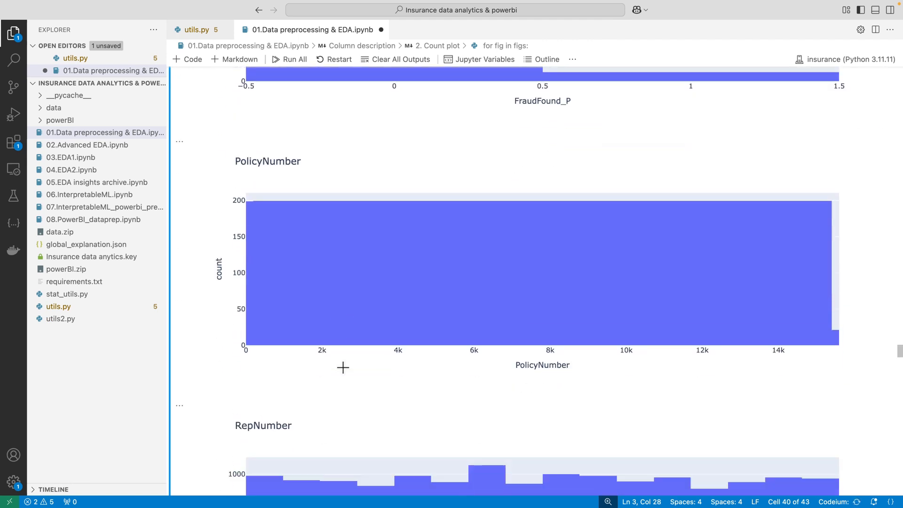
{"action": "scroll", "coordinate": [343, 367], "scroll_direction": "down", "scroll_amount": 1}
{"action": "mouse_move", "coordinate": [463, 270]}
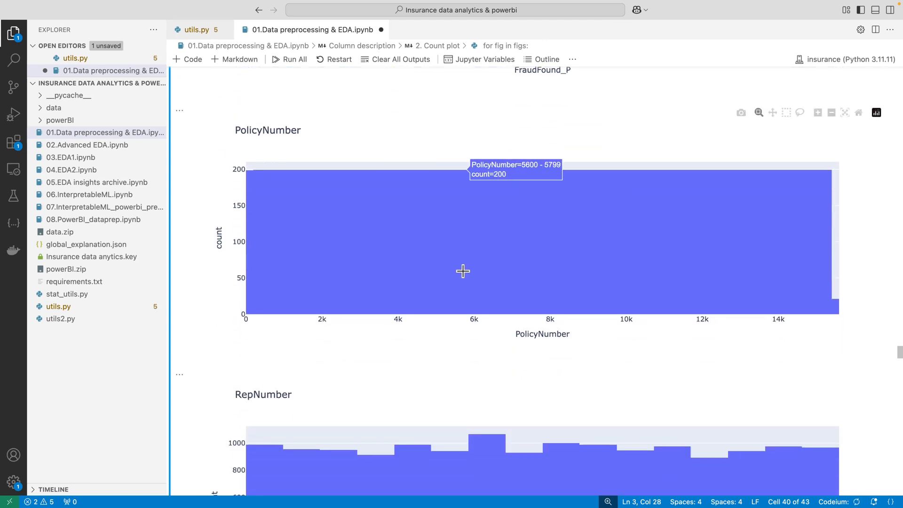
{"action": "scroll", "coordinate": [462, 271], "scroll_direction": "down", "scroll_amount": 5}
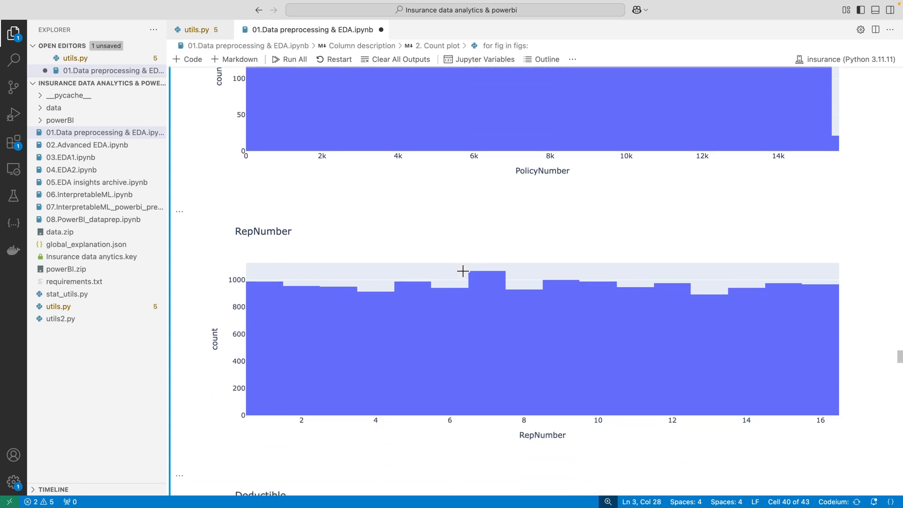
{"action": "mouse_move", "coordinate": [564, 366]}
{"action": "mouse_move", "coordinate": [447, 385]}
{"action": "scroll", "coordinate": [448, 385], "scroll_direction": "down", "scroll_amount": 2}
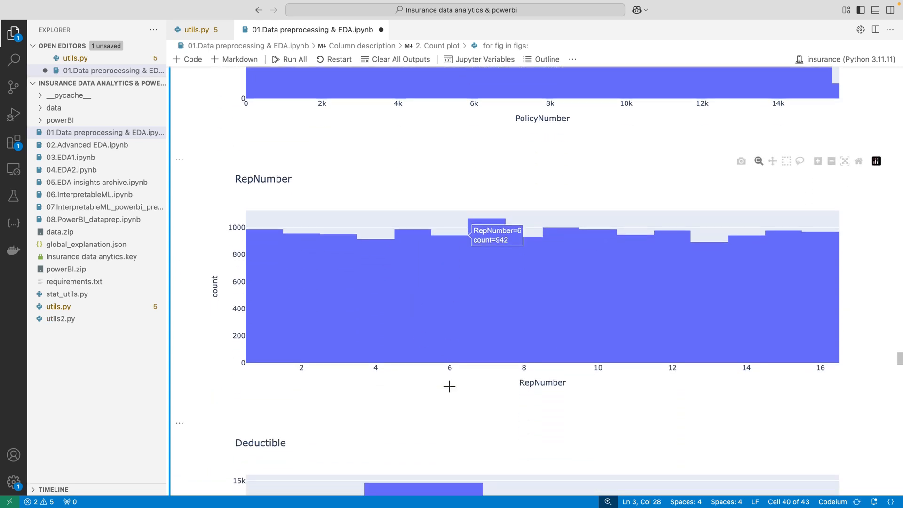
{"action": "scroll", "coordinate": [450, 386], "scroll_direction": "up", "scroll_amount": 4}
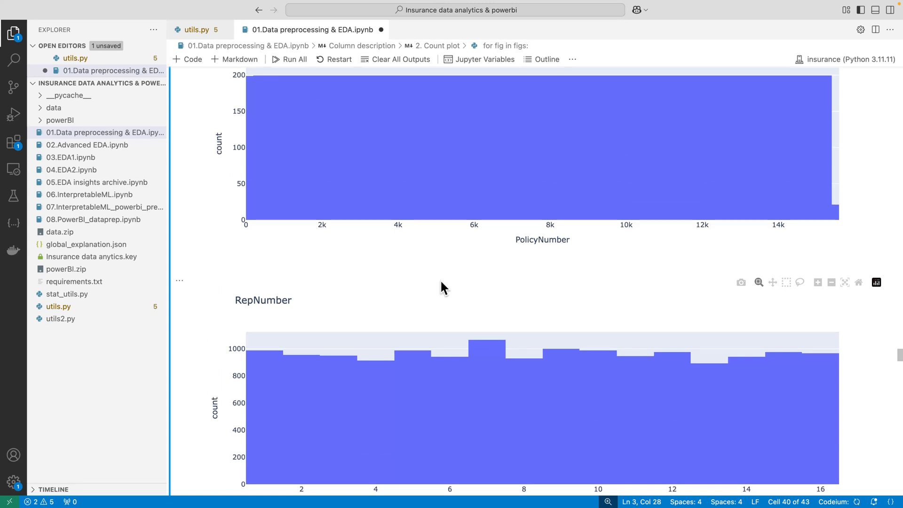
{"action": "scroll", "coordinate": [441, 282], "scroll_direction": "down", "scroll_amount": 4}
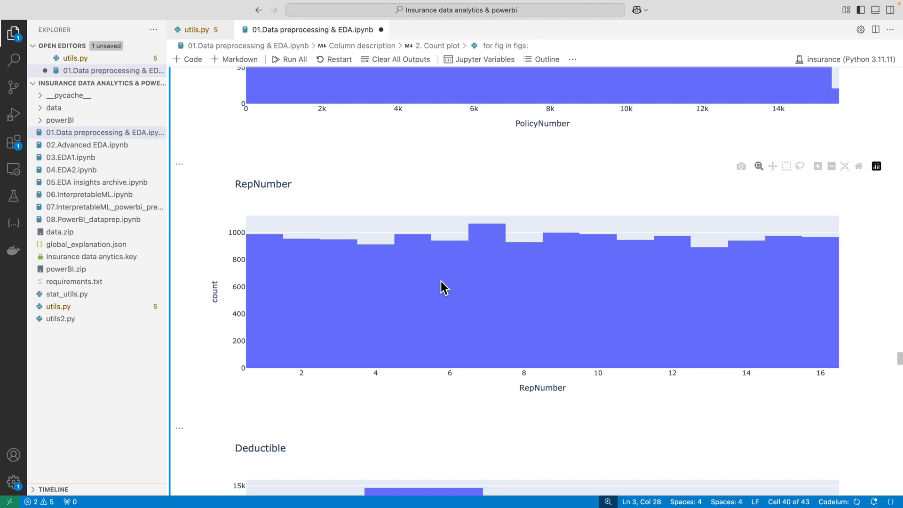
{"action": "scroll", "coordinate": [444, 287], "scroll_direction": "down", "scroll_amount": 1}
{"action": "scroll", "coordinate": [444, 298], "scroll_direction": "down", "scroll_amount": 2}
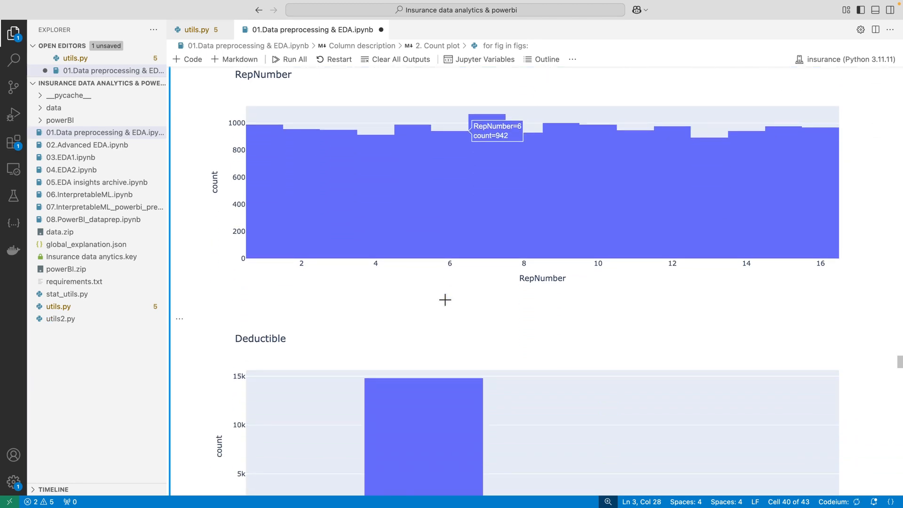
{"action": "scroll", "coordinate": [444, 299], "scroll_direction": "up", "scroll_amount": 1}
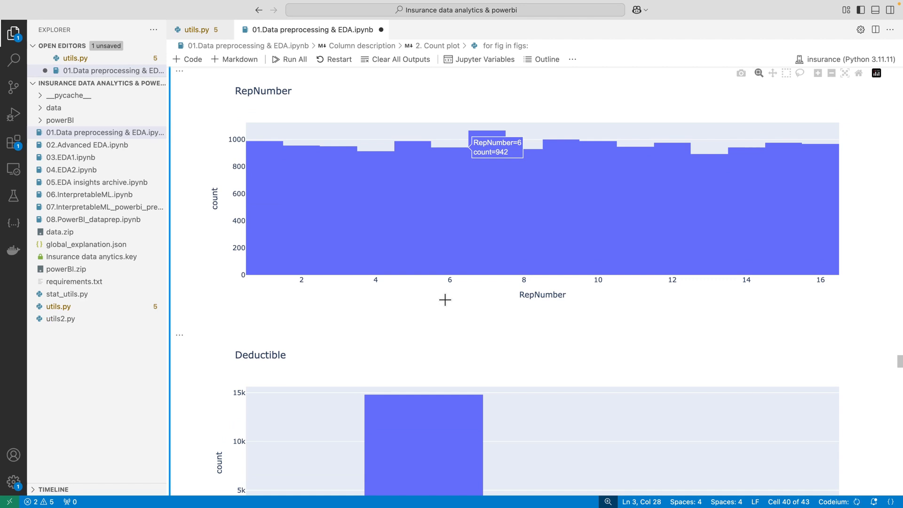
- Inspect the Deductible and DriverRating histograms, reading the count for deductible 400 and comparing the counts per driver rating
{"action": "scroll", "coordinate": [445, 299], "scroll_direction": "down", "scroll_amount": 5}
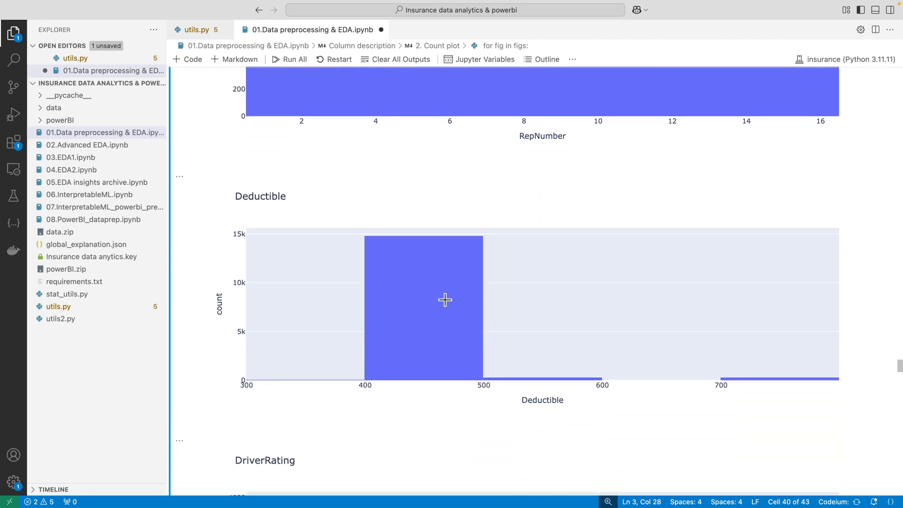
{"action": "mouse_move", "coordinate": [393, 262]}
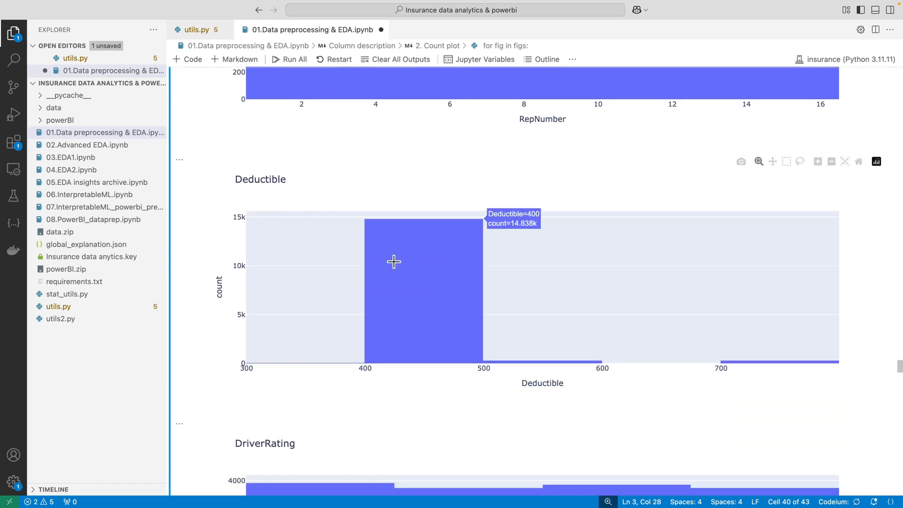
{"action": "scroll", "coordinate": [394, 262], "scroll_direction": "down", "scroll_amount": 1}
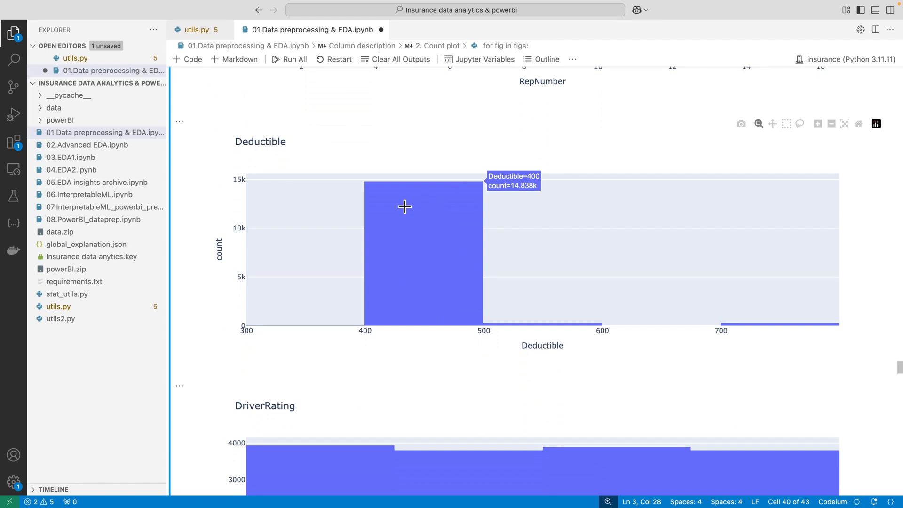
{"action": "scroll", "coordinate": [405, 207], "scroll_direction": "down", "scroll_amount": 5}
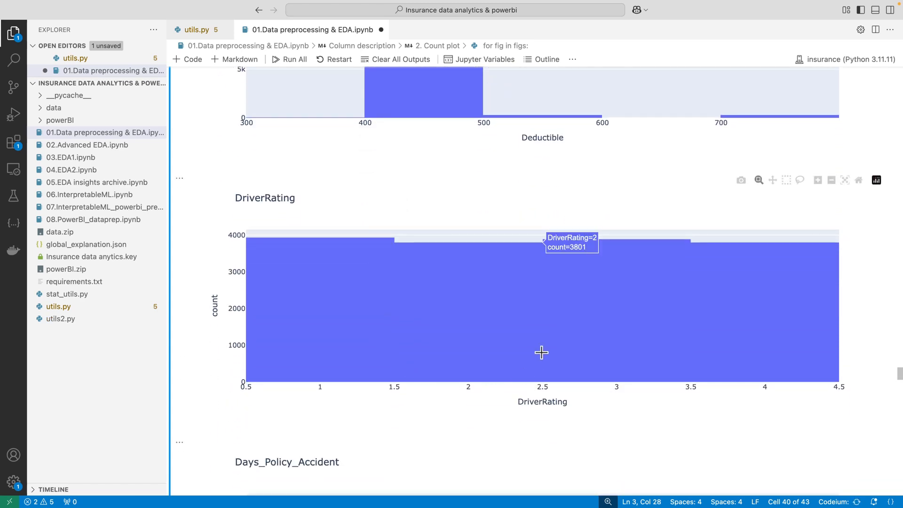
{"action": "scroll", "coordinate": [541, 352], "scroll_direction": "down", "scroll_amount": 2}
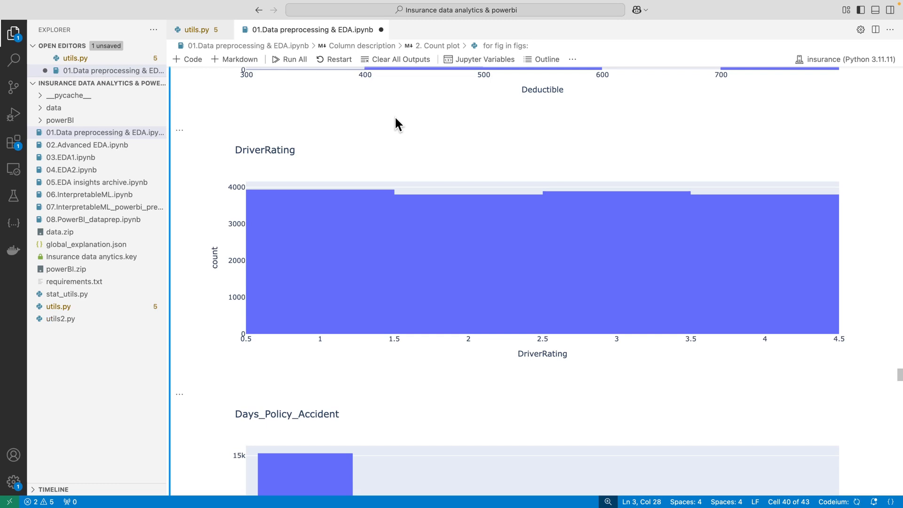
{"action": "scroll", "coordinate": [395, 123], "scroll_direction": "up", "scroll_amount": 1}
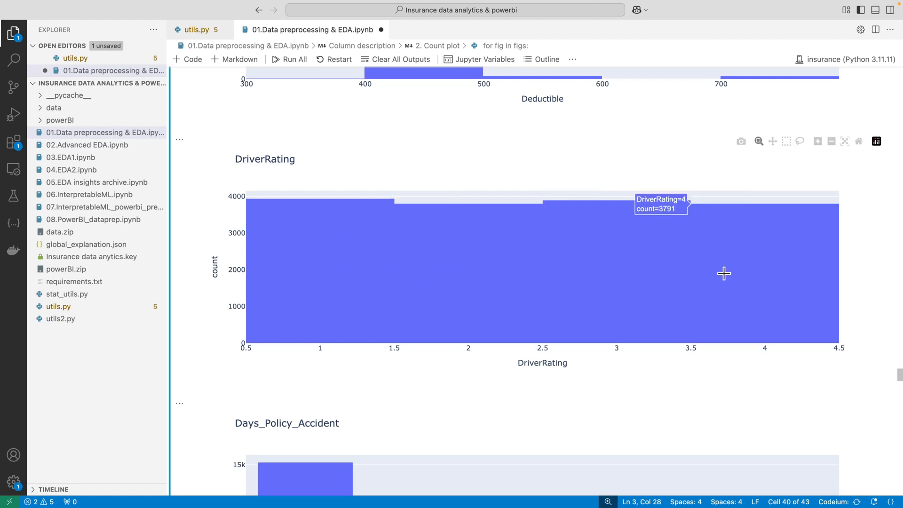
{"action": "scroll", "coordinate": [522, 177], "scroll_direction": "down", "scroll_amount": 2}
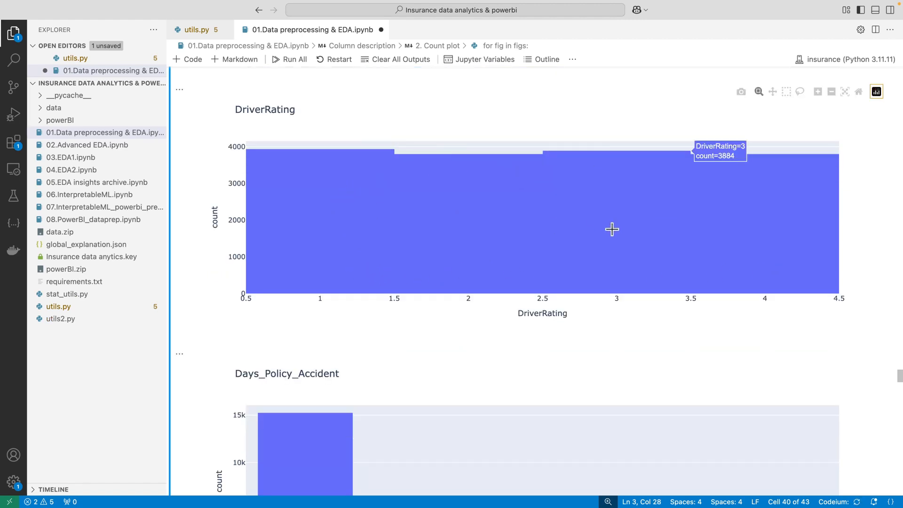
- Review the Days_Policy_Accident, Days_Policy_Claim, PastNumberOfClaims, AgeOfVehicle and AgeOfPolicyHolder count plots for their dominant categories
{"action": "scroll", "coordinate": [611, 229], "scroll_direction": "down", "scroll_amount": 8}
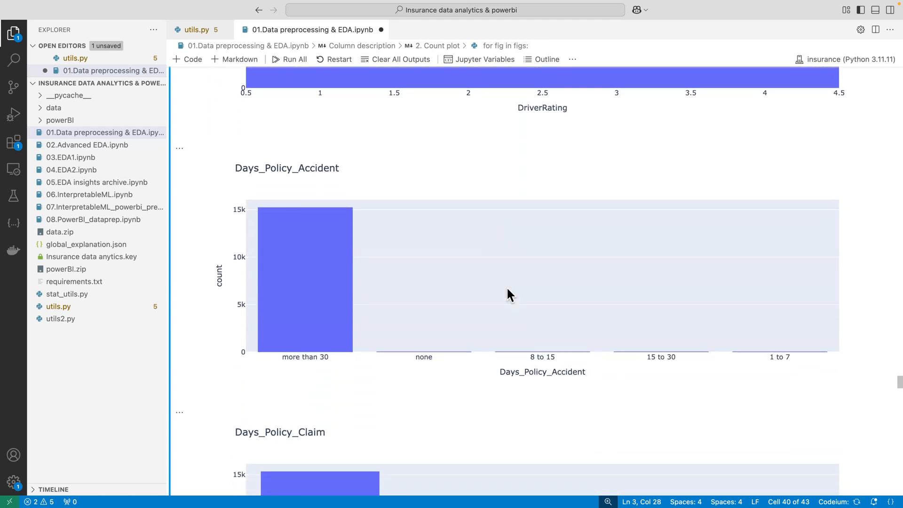
{"action": "scroll", "coordinate": [507, 289], "scroll_direction": "down", "scroll_amount": 1}
{"action": "scroll", "coordinate": [507, 289], "scroll_direction": "down", "scroll_amount": 6}
{"action": "scroll", "coordinate": [507, 289], "scroll_direction": "down", "scroll_amount": 12}
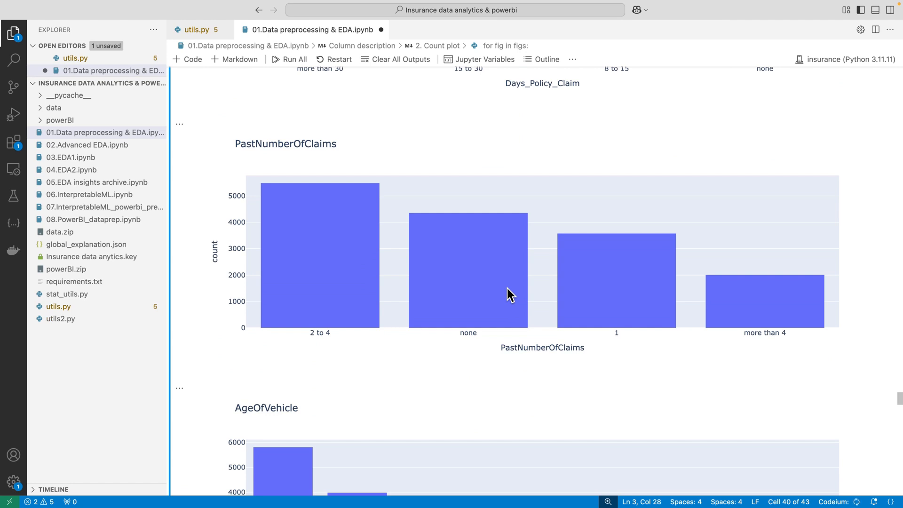
{"action": "mouse_move", "coordinate": [365, 188]}
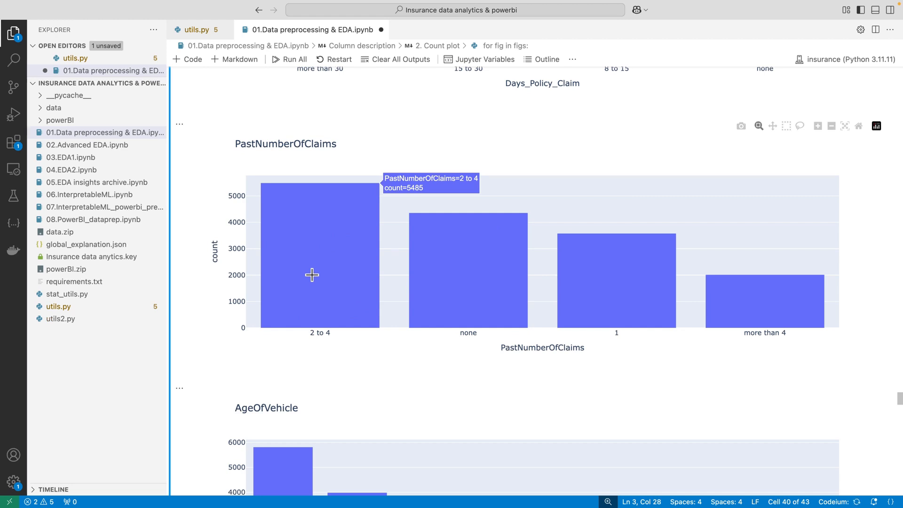
{"action": "scroll", "coordinate": [311, 275], "scroll_direction": "down", "scroll_amount": 5}
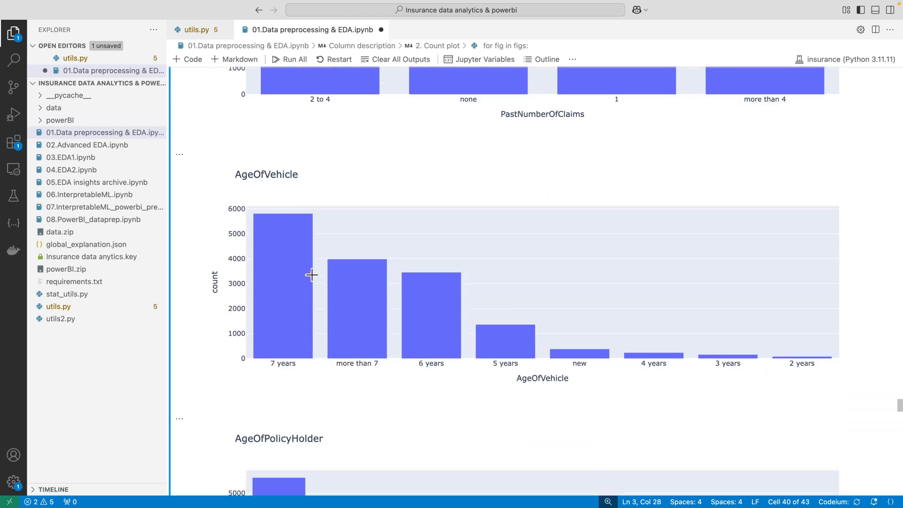
{"action": "scroll", "coordinate": [312, 275], "scroll_direction": "down", "scroll_amount": 1}
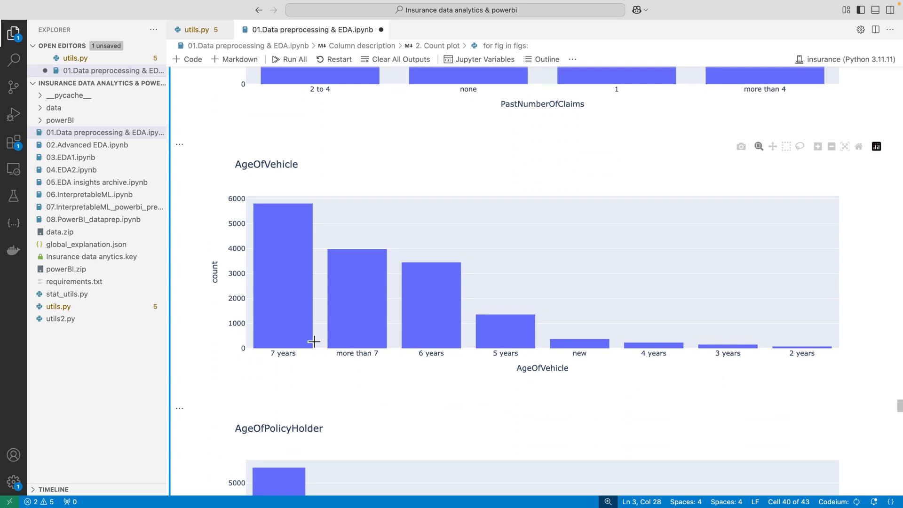
{"action": "scroll", "coordinate": [311, 343], "scroll_direction": "down", "scroll_amount": 2}
{"action": "scroll", "coordinate": [262, 242], "scroll_direction": "down", "scroll_amount": 5}
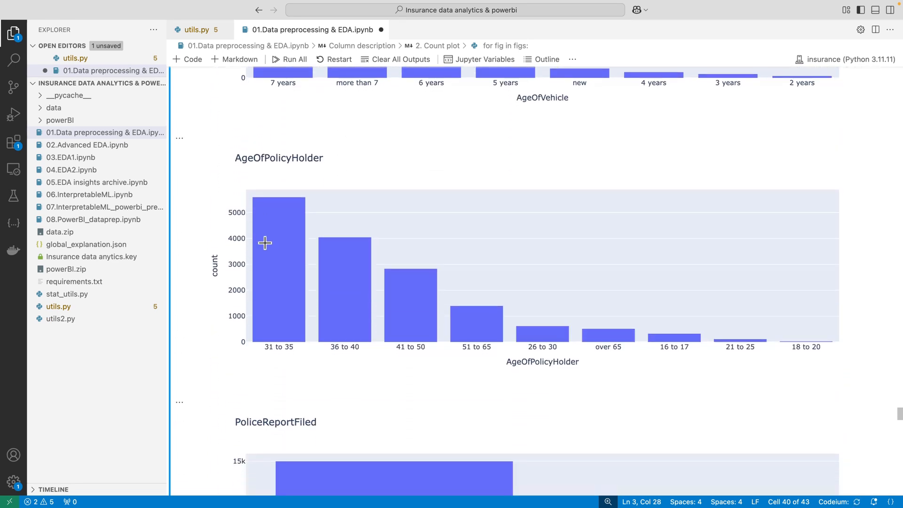
- Compare the Yes and No counts in the PoliceReportFiled and WitnessPresent charts, and check External against Internal in AgentType
{"action": "scroll", "coordinate": [265, 243], "scroll_direction": "down", "scroll_amount": 10}
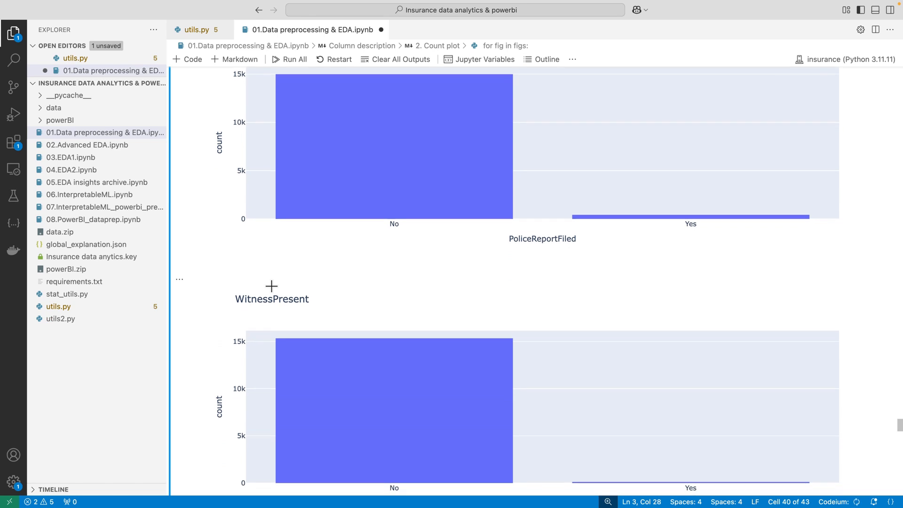
{"action": "scroll", "coordinate": [269, 285], "scroll_direction": "up", "scroll_amount": 3}
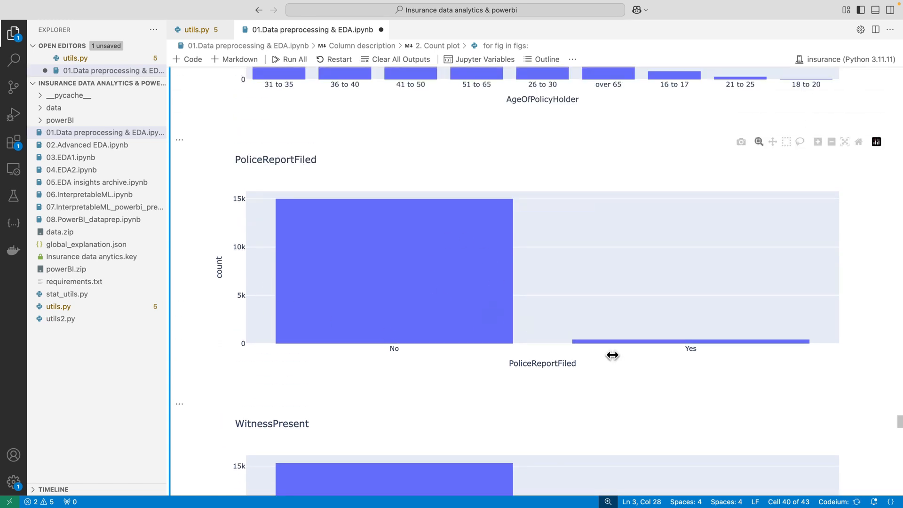
{"action": "mouse_move", "coordinate": [613, 343]}
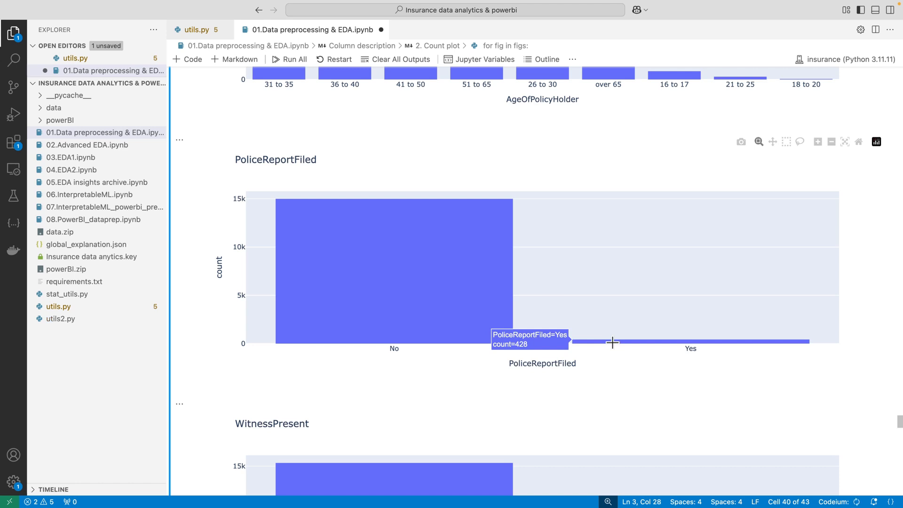
{"action": "scroll", "coordinate": [612, 342], "scroll_direction": "down", "scroll_amount": 6}
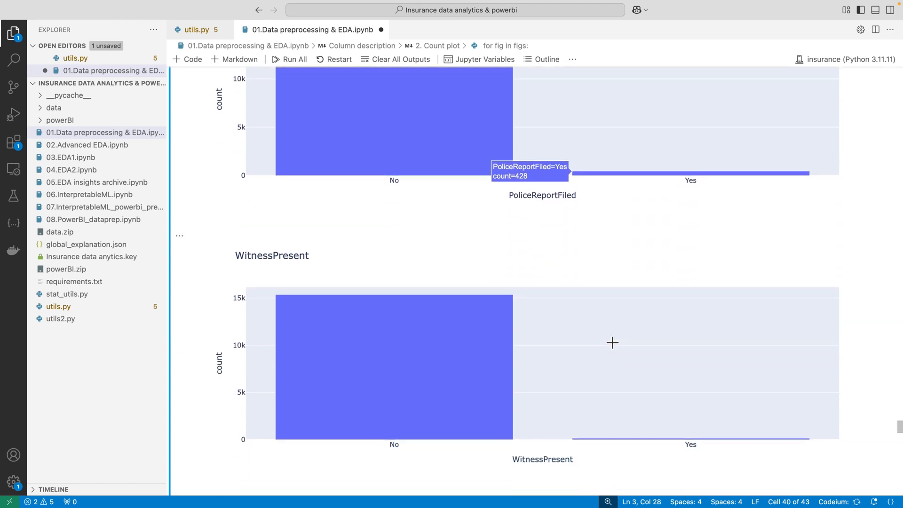
{"action": "mouse_move", "coordinate": [608, 374]}
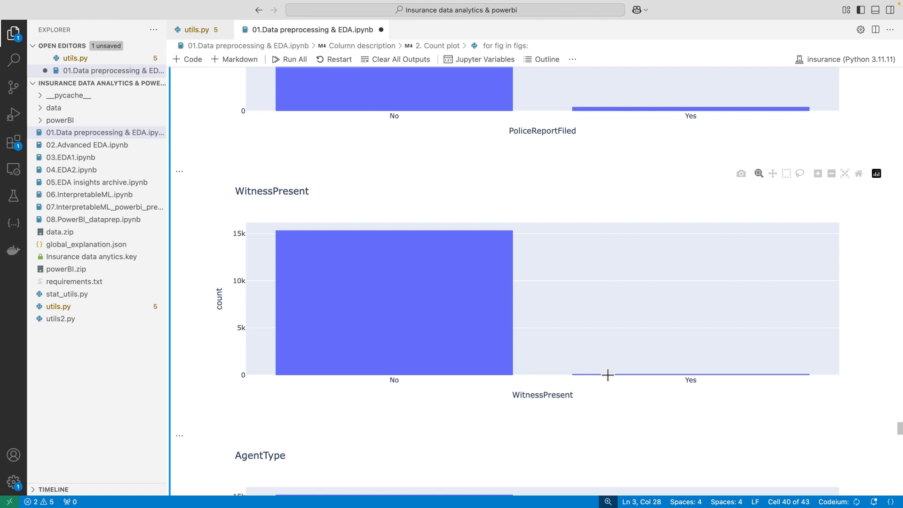
{"action": "scroll", "coordinate": [608, 375], "scroll_direction": "down", "scroll_amount": 8}
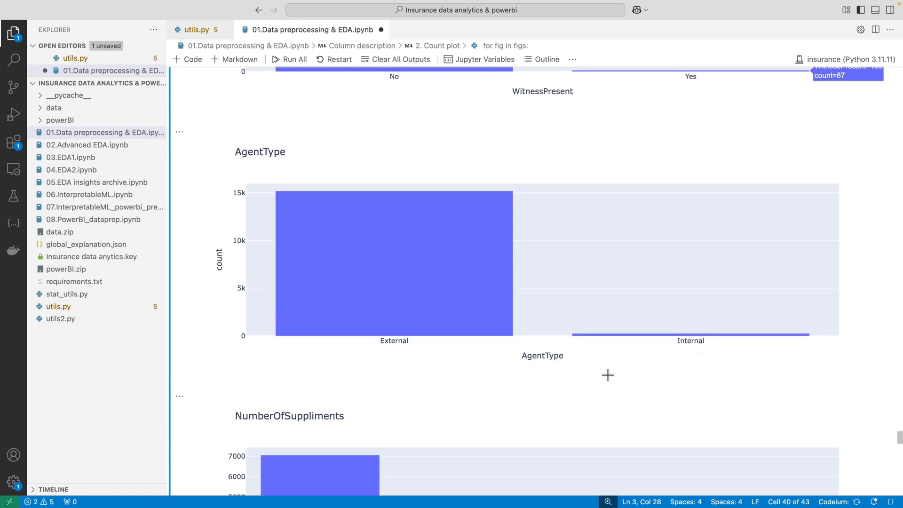
- Review the NumberOfSuppliments, AddressChange_Claim, NumberOfCars, Year and BasePolicy charts for how their counts are distributed
{"action": "scroll", "coordinate": [608, 375], "scroll_direction": "down", "scroll_amount": 5}
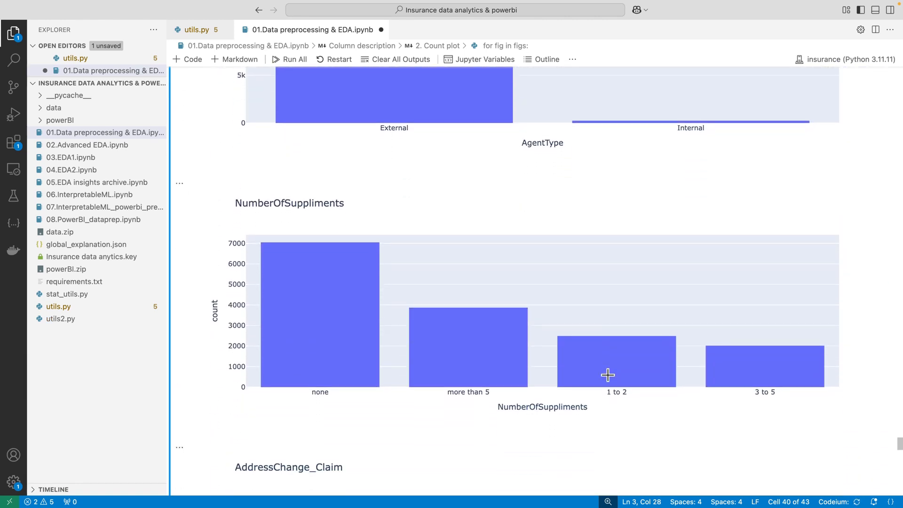
{"action": "scroll", "coordinate": [607, 375], "scroll_direction": "down", "scroll_amount": 7}
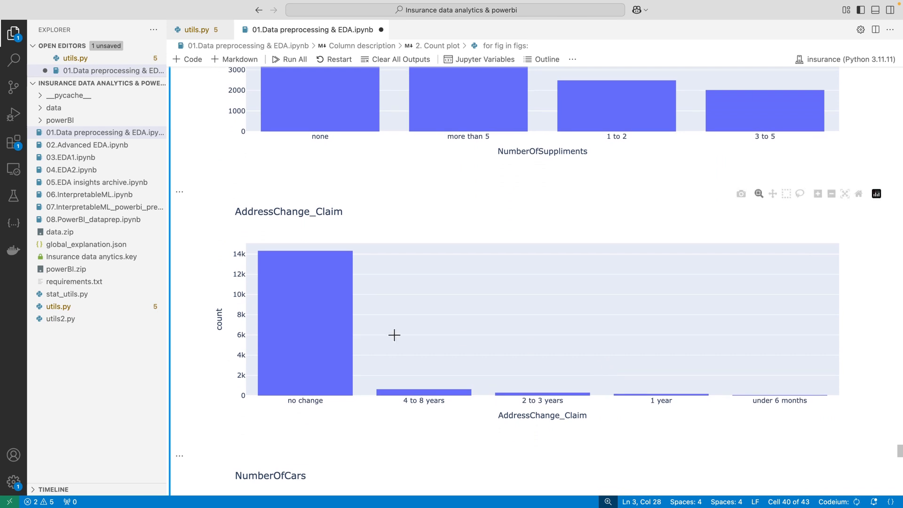
{"action": "scroll", "coordinate": [394, 335], "scroll_direction": "down", "scroll_amount": 10}
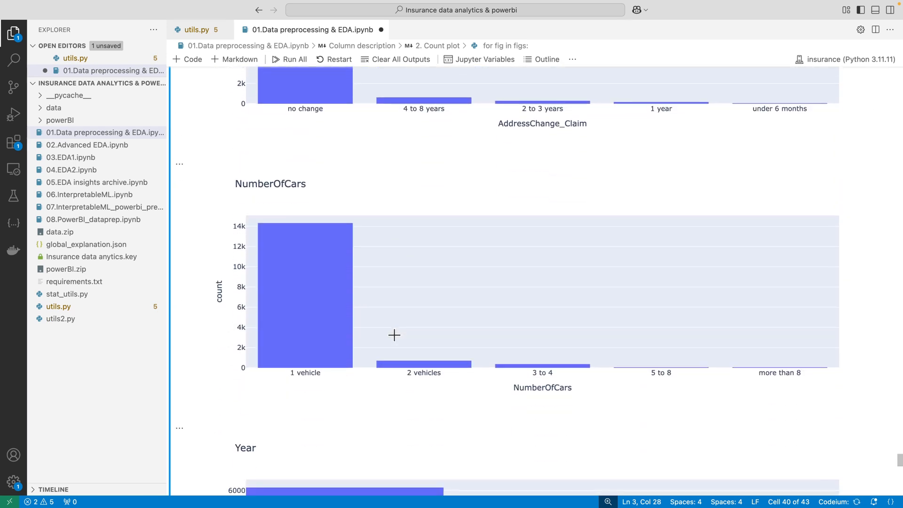
{"action": "scroll", "coordinate": [395, 335], "scroll_direction": "down", "scroll_amount": 10}
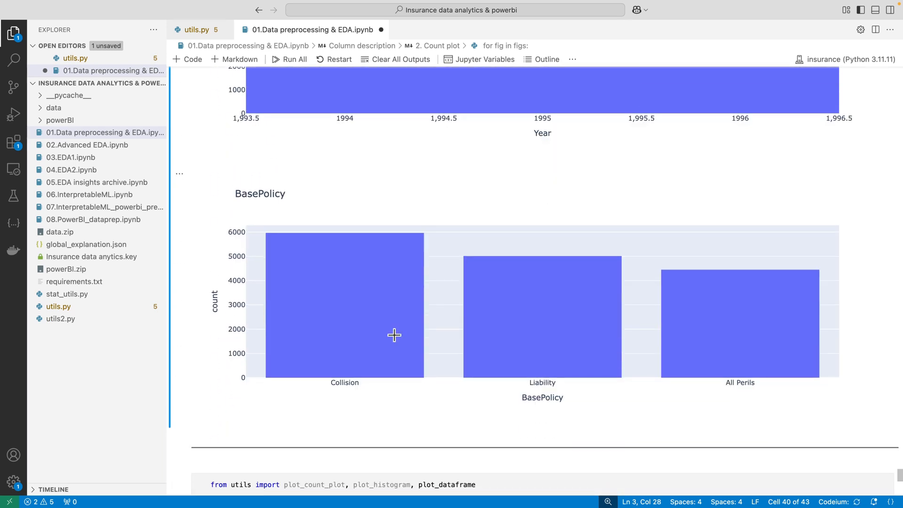
{"action": "scroll", "coordinate": [394, 335], "scroll_direction": "up", "scroll_amount": 4}
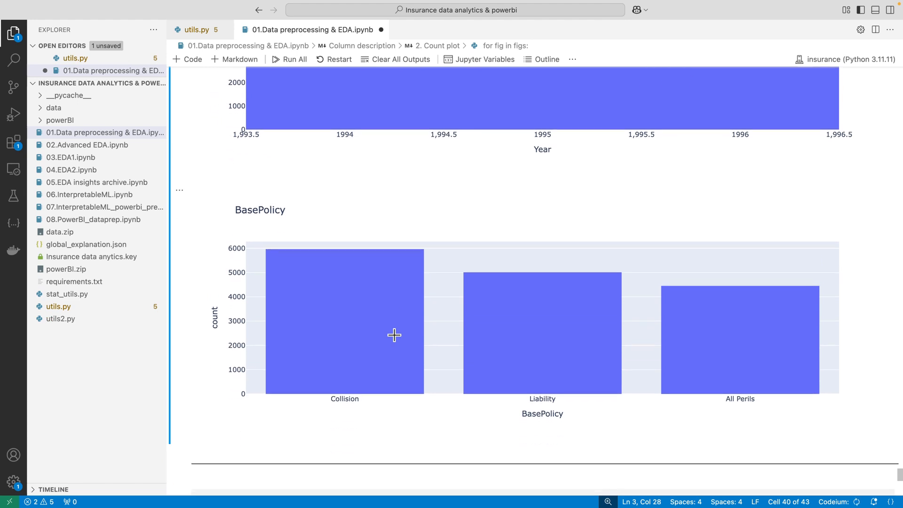
{"action": "scroll", "coordinate": [429, 291], "scroll_direction": "down", "scroll_amount": 1}
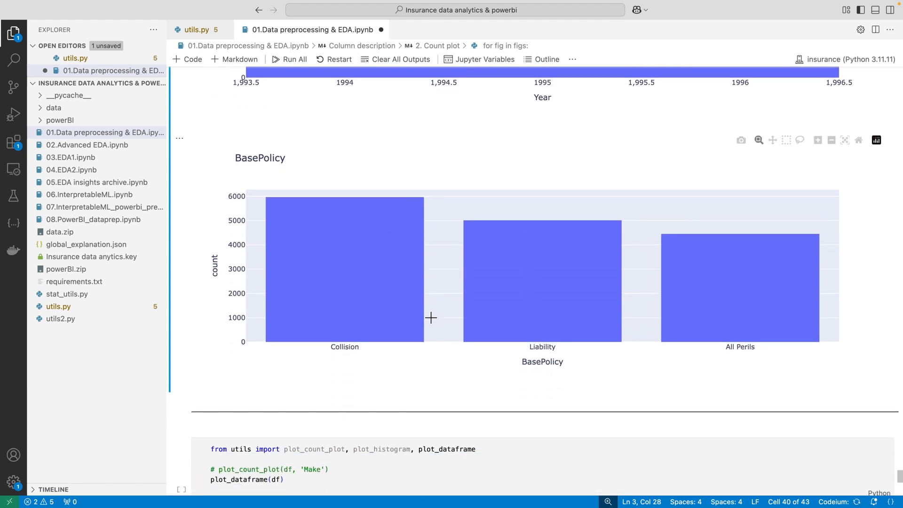
{"action": "mouse_move", "coordinate": [283, 280]}
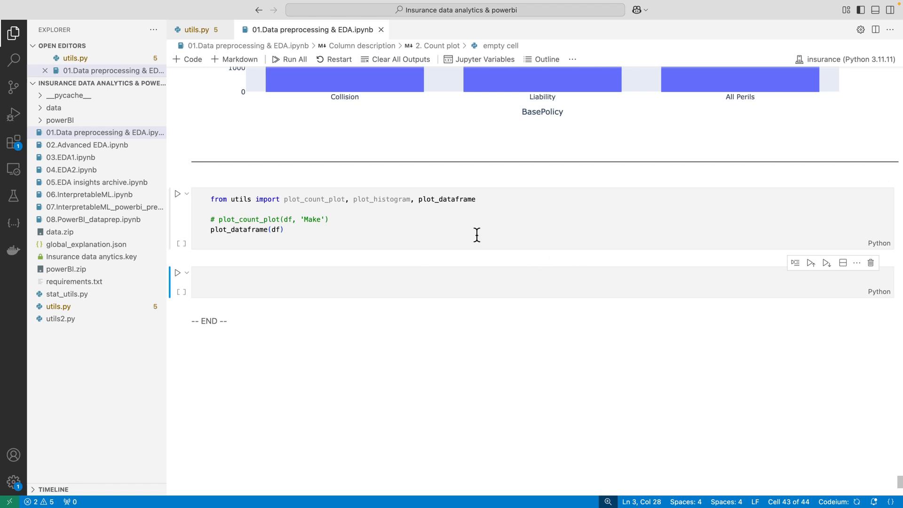
- Inspect the cell that imports plot_count_plot, plot_histogram and plot_dataframe, noting utils as the source module
{"action": "scroll", "coordinate": [476, 235], "scroll_direction": "up", "scroll_amount": 1}
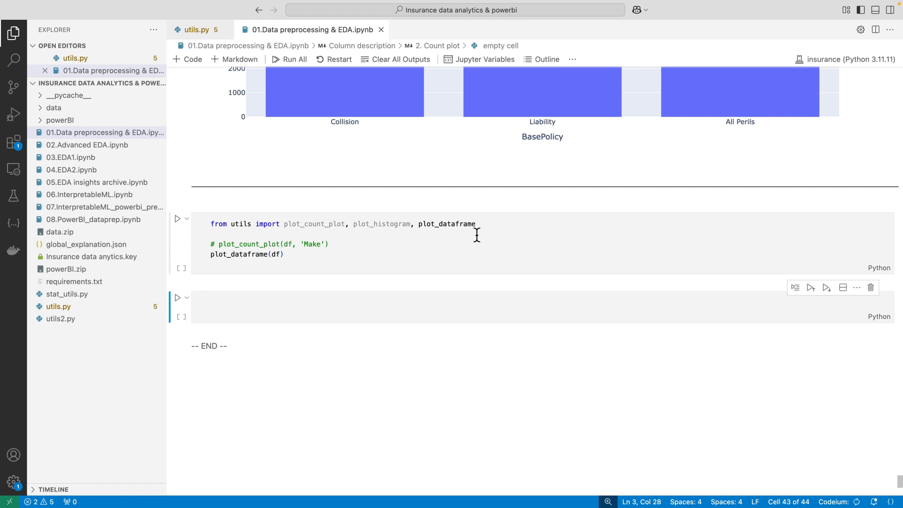
{"action": "left_click", "coordinate": [477, 235]}
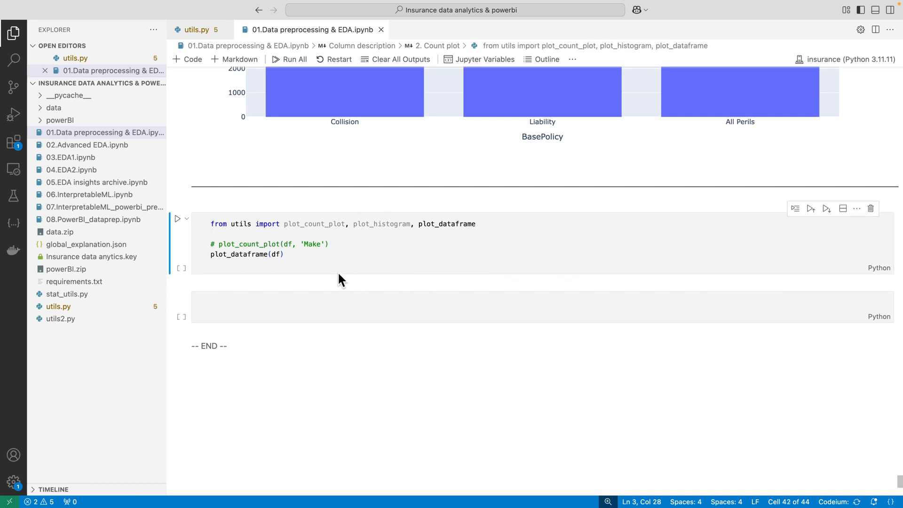
{"action": "double_click", "coordinate": [216, 226]}
{"action": "double_click", "coordinate": [244, 225]}
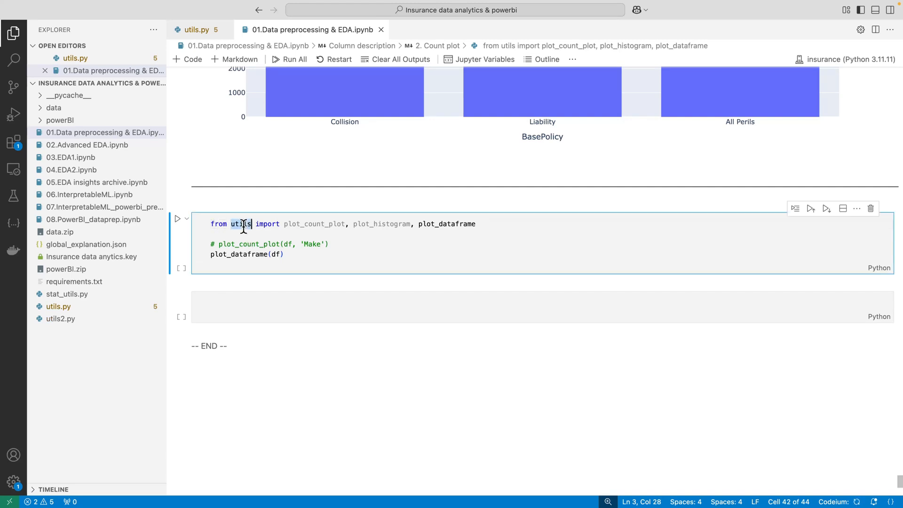
{"action": "key", "text": "Escape"}
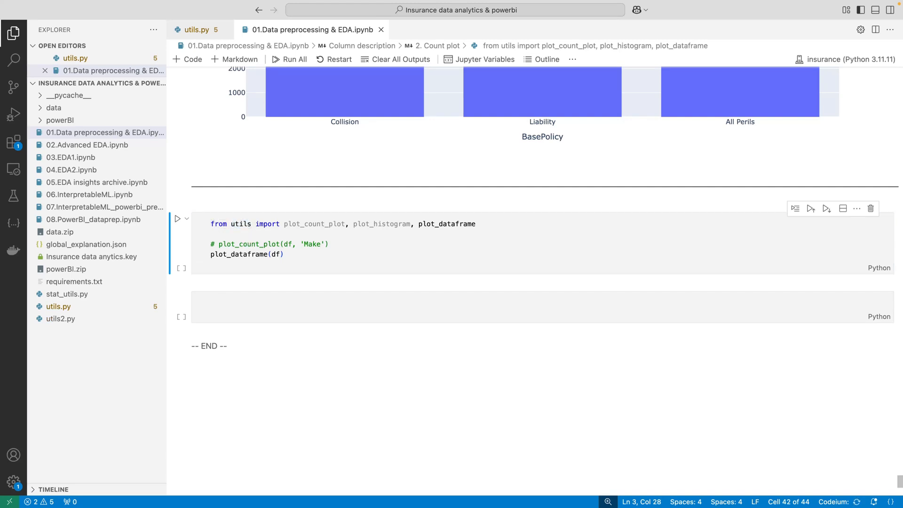
- Open utils.py and review its library imports and the plot_count_plot and plot_histogram function definitions
{"action": "left_click", "coordinate": [196, 30]}
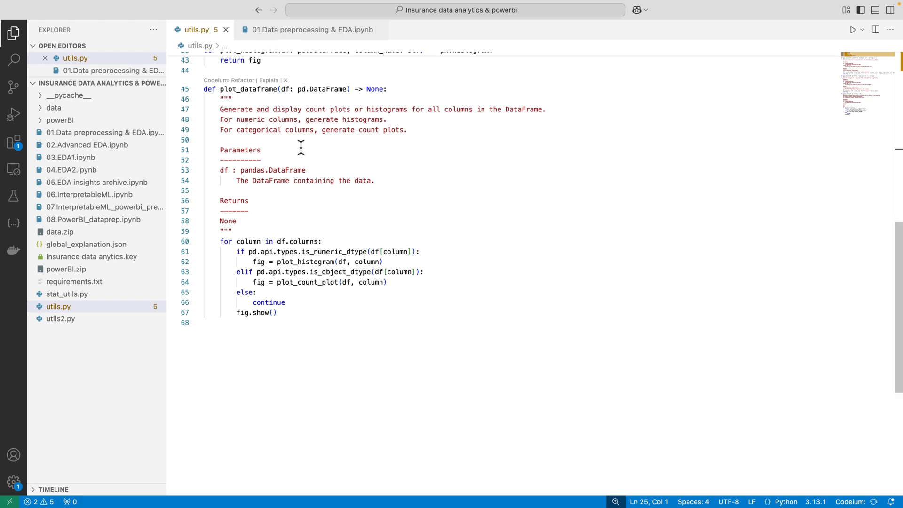
{"action": "scroll", "coordinate": [302, 154], "scroll_direction": "up", "scroll_amount": 12}
{"action": "scroll", "coordinate": [302, 154], "scroll_direction": "up", "scroll_amount": 3}
{"action": "left_click", "coordinate": [337, 111]}
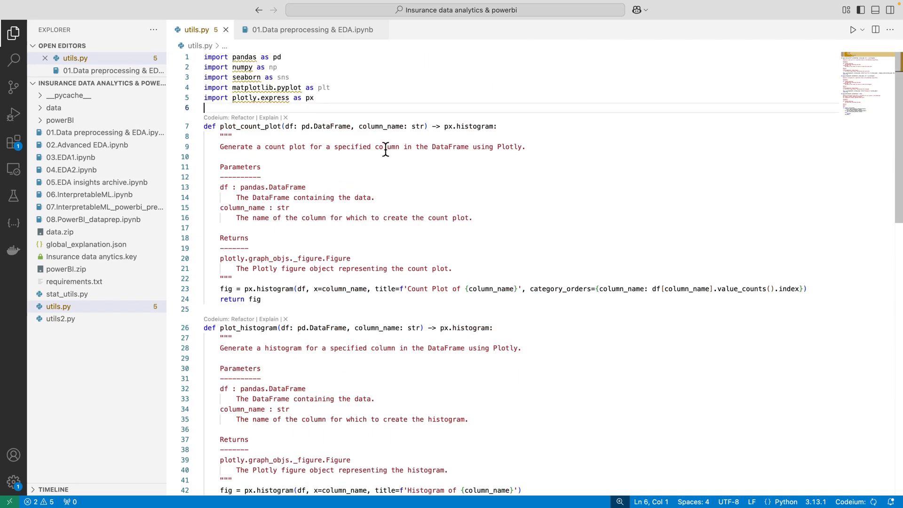
{"action": "scroll", "coordinate": [386, 149], "scroll_direction": "down", "scroll_amount": 2}
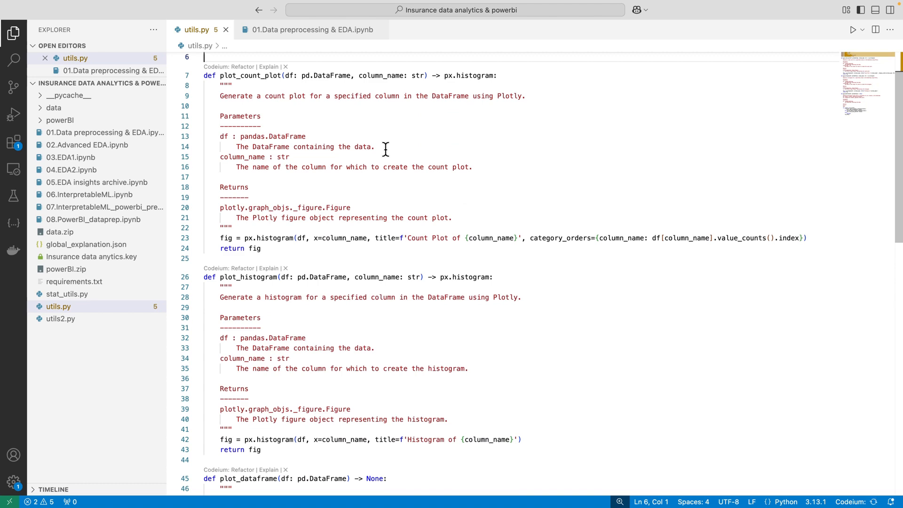
{"action": "double_click", "coordinate": [239, 75]}
{"action": "scroll", "coordinate": [254, 221], "scroll_direction": "down", "scroll_amount": 4}
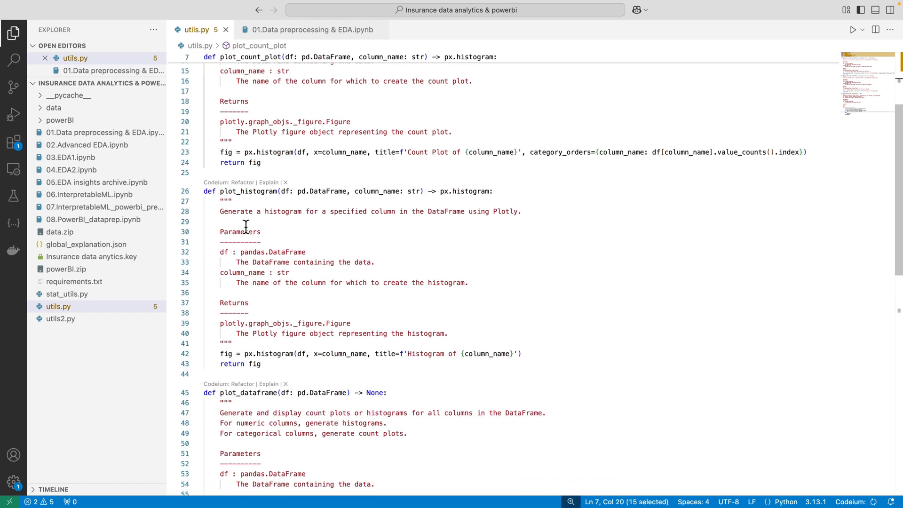
{"action": "double_click", "coordinate": [262, 192]}
{"action": "scroll", "coordinate": [262, 193], "scroll_direction": "down", "scroll_amount": 5}
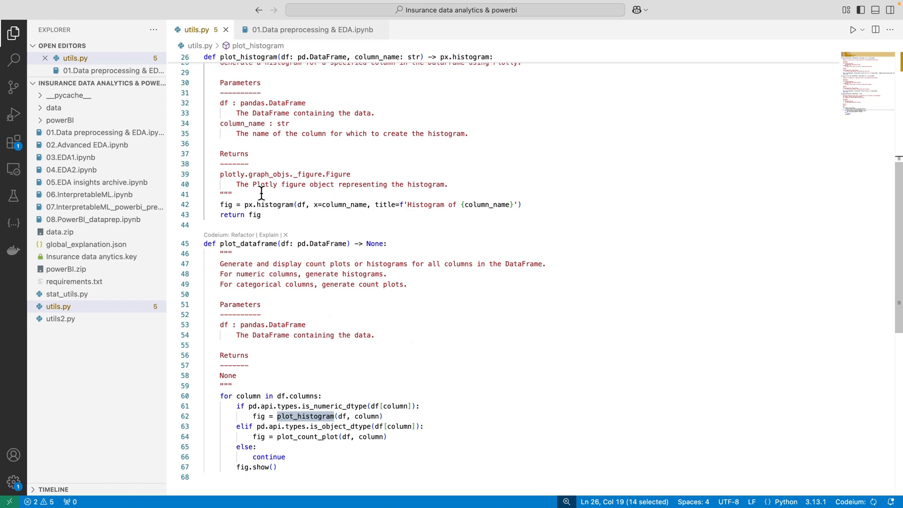
- Examine the plot_dataframe function's docstring and column loop in utils.py alongside the plot_histogram function above it
{"action": "double_click", "coordinate": [249, 243]}
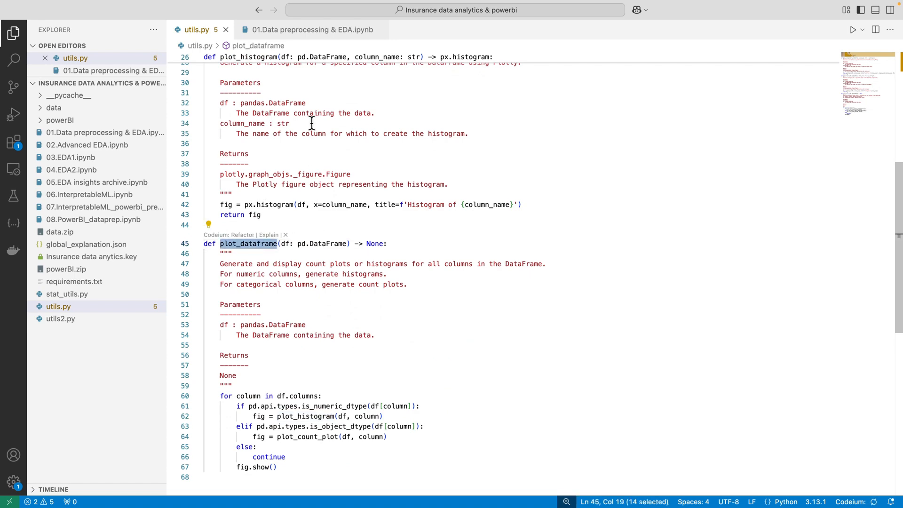
{"action": "scroll", "coordinate": [312, 125], "scroll_direction": "up", "scroll_amount": 3}
{"action": "scroll", "coordinate": [301, 127], "scroll_direction": "down", "scroll_amount": 6}
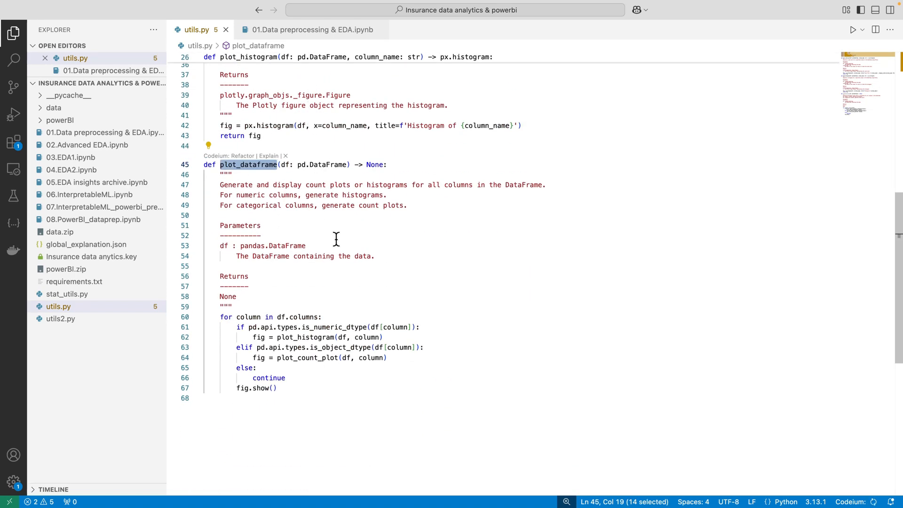
{"action": "scroll", "coordinate": [287, 235], "scroll_direction": "up", "scroll_amount": 2}
{"action": "left_click", "coordinate": [307, 174]}
{"action": "scroll", "coordinate": [306, 175], "scroll_direction": "up", "scroll_amount": 5}
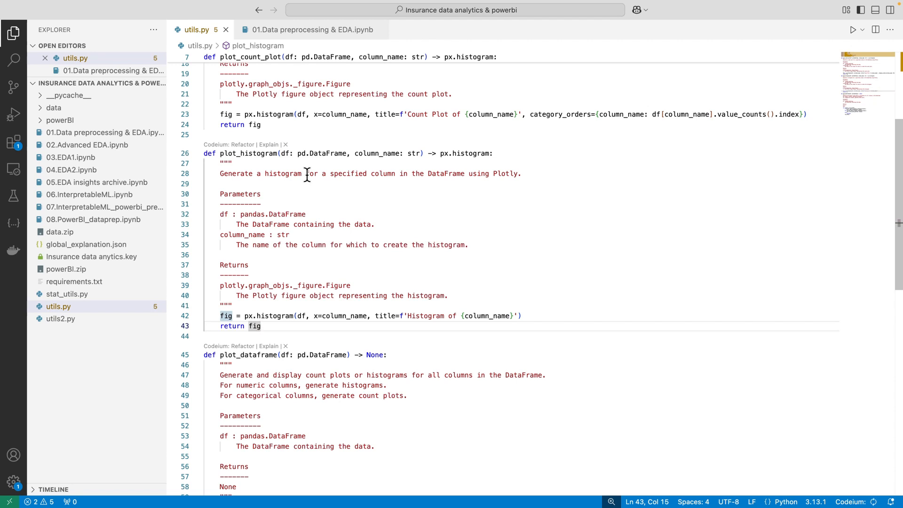
- In the EDA notebook, comment out the plot_dataframe(df) call, run the import cell, insert an empty cell below it and save
{"action": "left_click", "coordinate": [301, 29]}
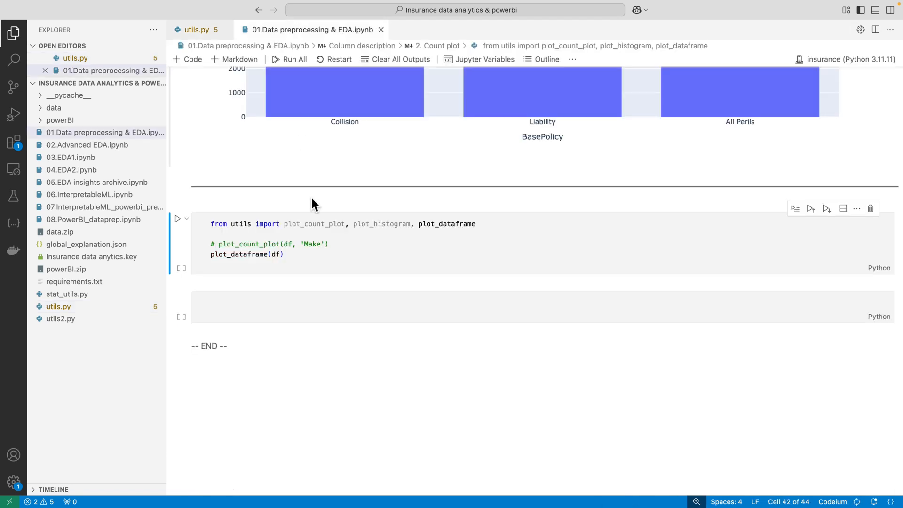
{"action": "key", "text": "Down"}
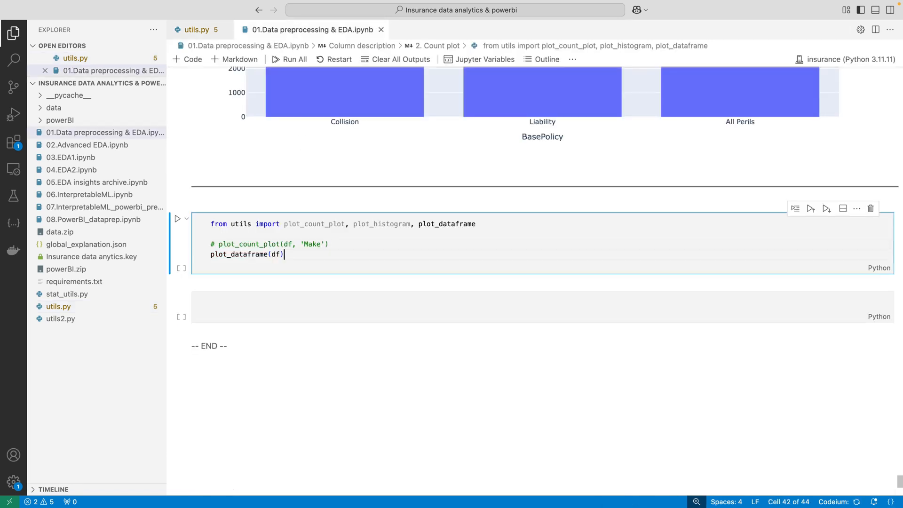
{"action": "key", "text": "super+slash"}
{"action": "key", "text": "ctrl+Return"}
{"action": "key", "text": "b"}
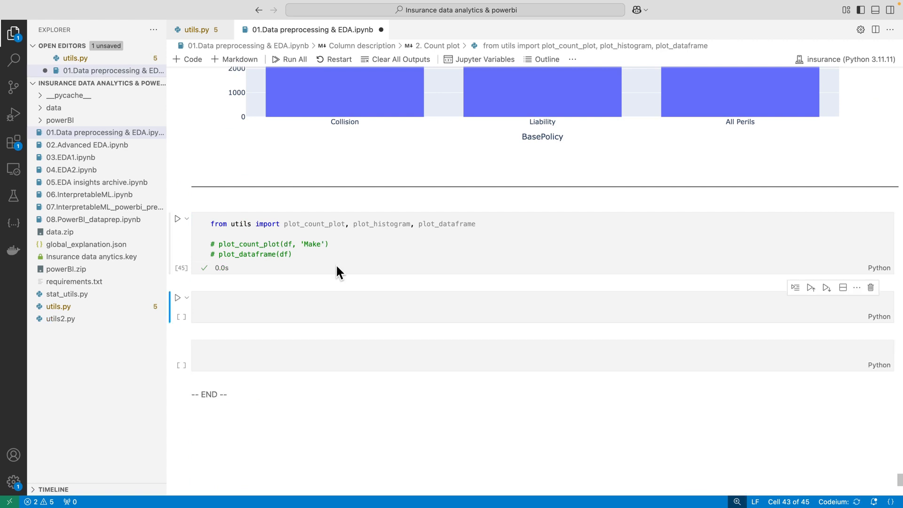
{"action": "key", "text": "super+s"}
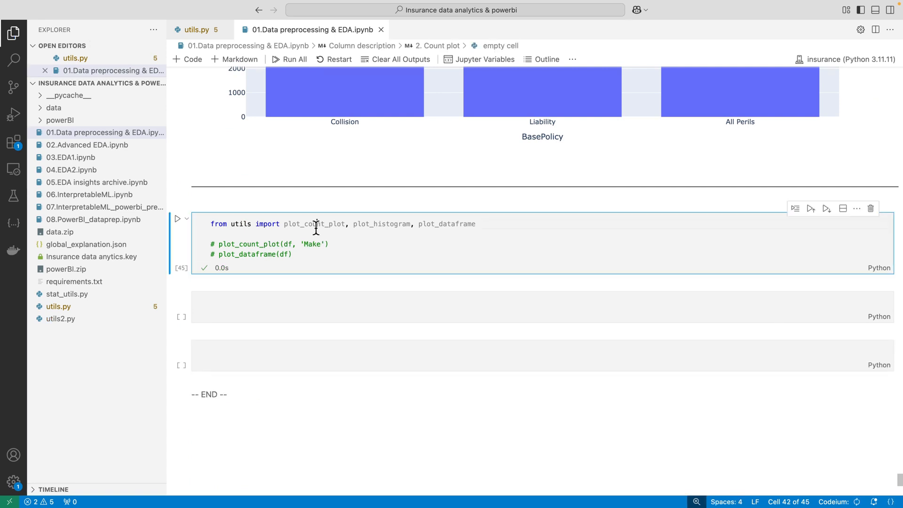
- Copy the plot_count_plot name from the import line into the empty cell below and run it
{"action": "double_click", "coordinate": [314, 224]}
{"action": "key", "text": "super+c"}
{"action": "left_click", "coordinate": [280, 304]}
{"action": "key", "text": "super+v"}
{"action": "key", "text": "ctrl+Return"}
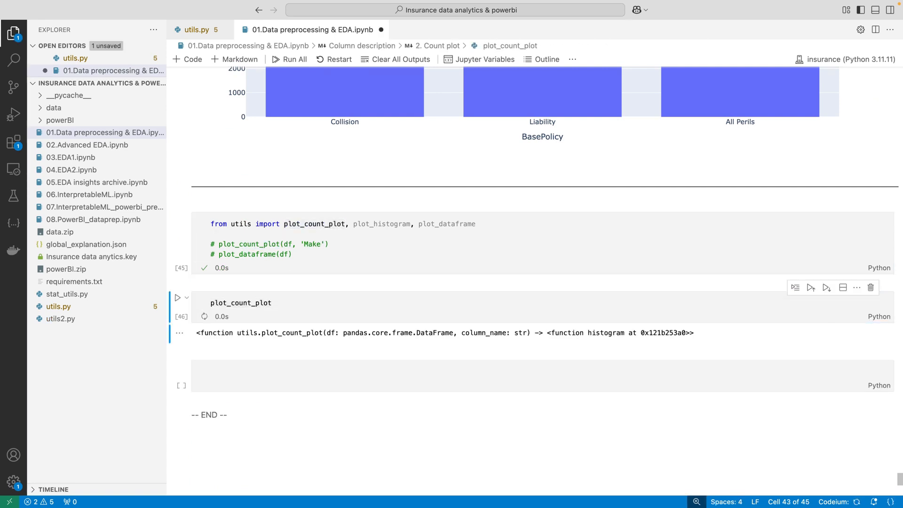
- Replace the cell's content with help(plot_count_plot), run it and save the notebook
{"action": "double_click", "coordinate": [312, 304]}
{"action": "key", "text": "BackSpace"}
{"action": "type", "text": "help("}
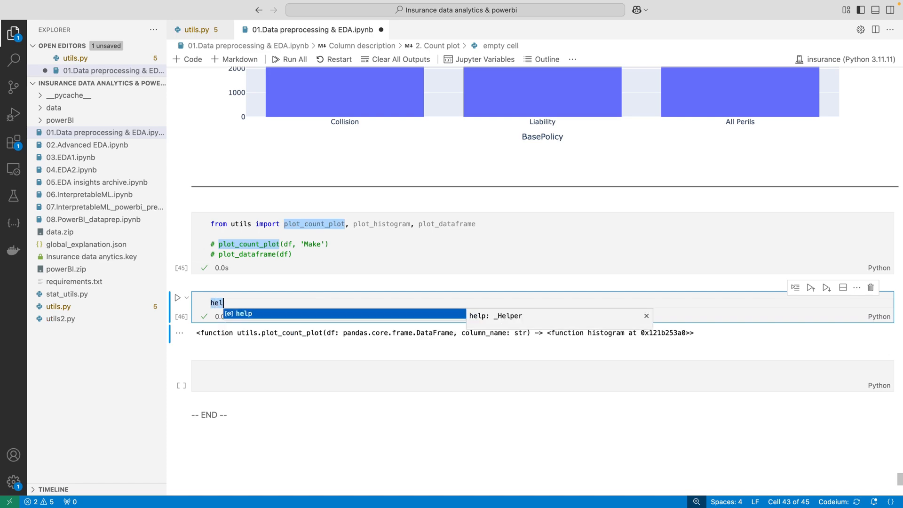
{"action": "key", "text": "super+v"}
{"action": "key", "text": "ctrl+Return"}
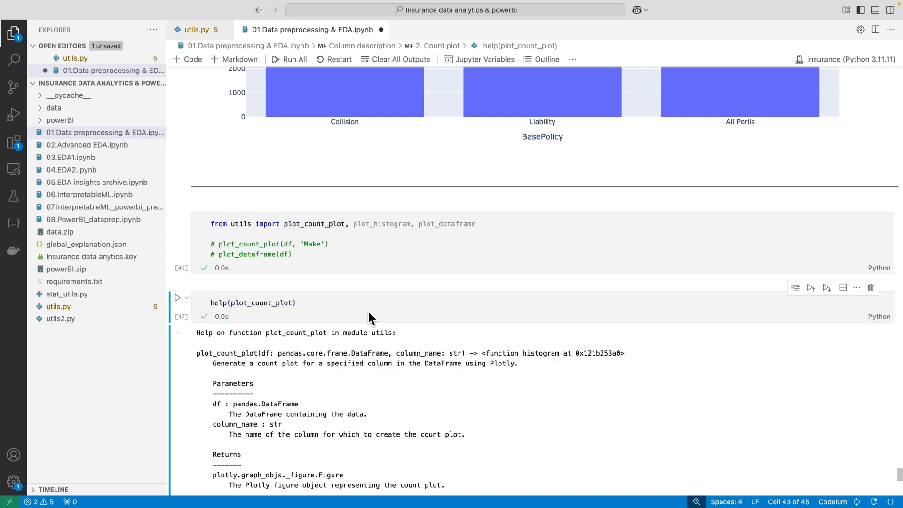
{"action": "scroll", "coordinate": [367, 309], "scroll_direction": "down", "scroll_amount": 3}
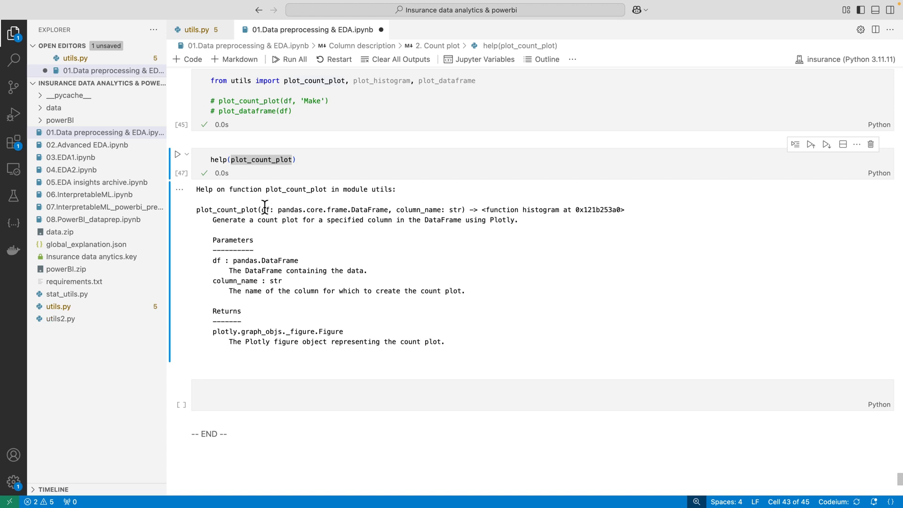
{"action": "scroll", "coordinate": [264, 207], "scroll_direction": "up", "scroll_amount": 1}
{"action": "left_click", "coordinate": [307, 171]}
{"action": "key", "text": "super+s"}
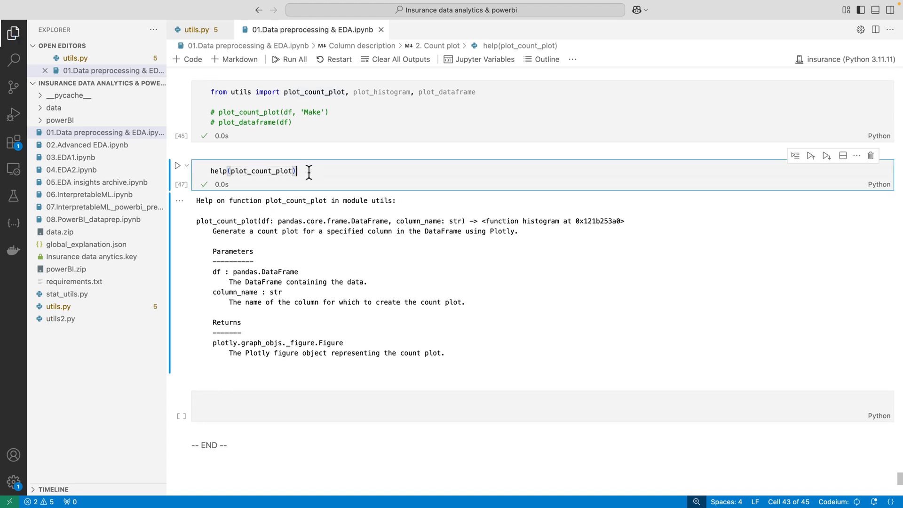
- Examine the help output for plot_count_plot, from its signature and description to its parameters and return value
{"action": "scroll", "coordinate": [334, 224], "scroll_direction": "up", "scroll_amount": 1}
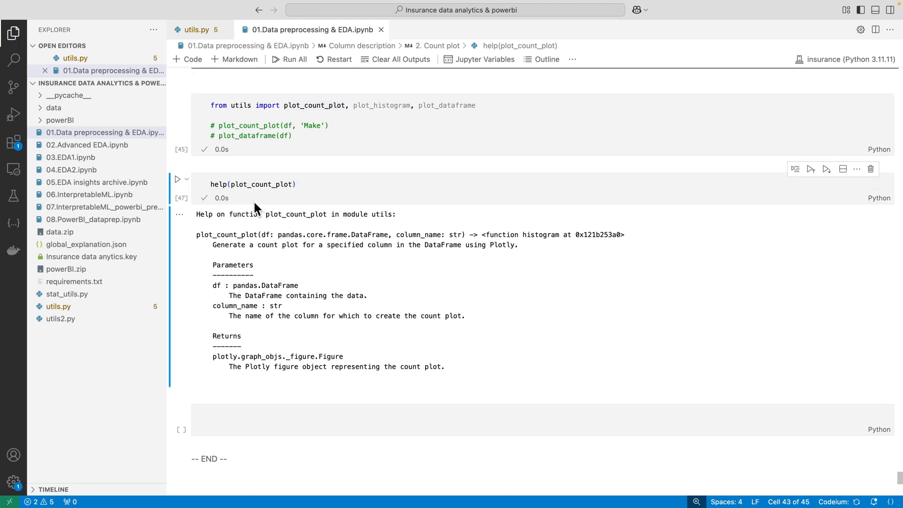
{"action": "double_click", "coordinate": [217, 185]}
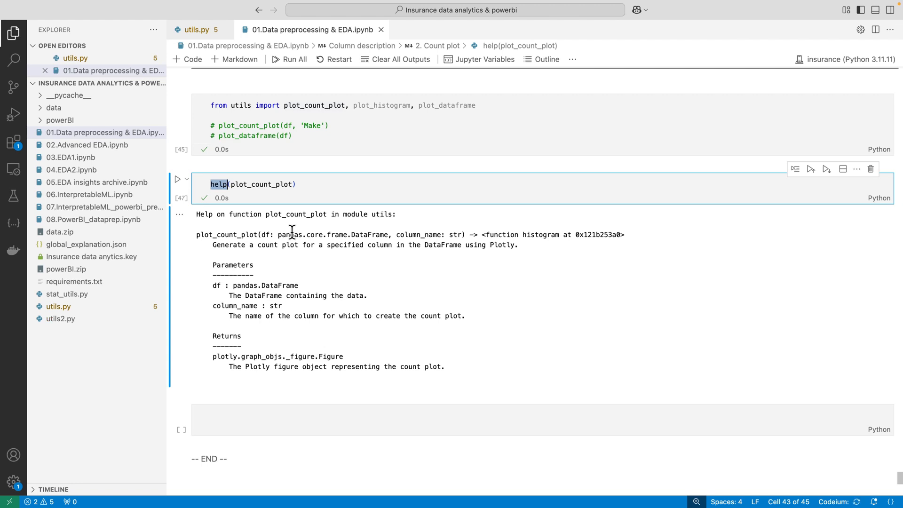
{"action": "left_click_drag", "start_coordinate": [197, 213], "coordinate": [456, 366]}
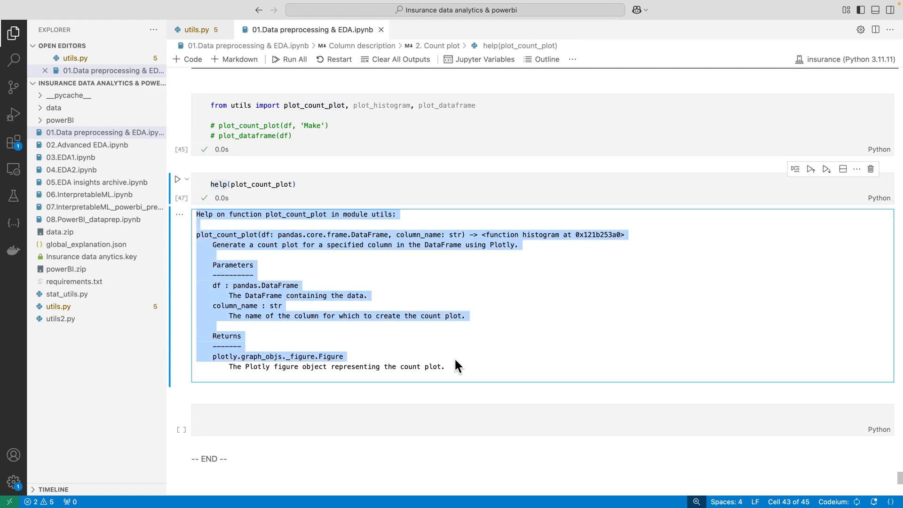
{"action": "left_click", "coordinate": [455, 362]}
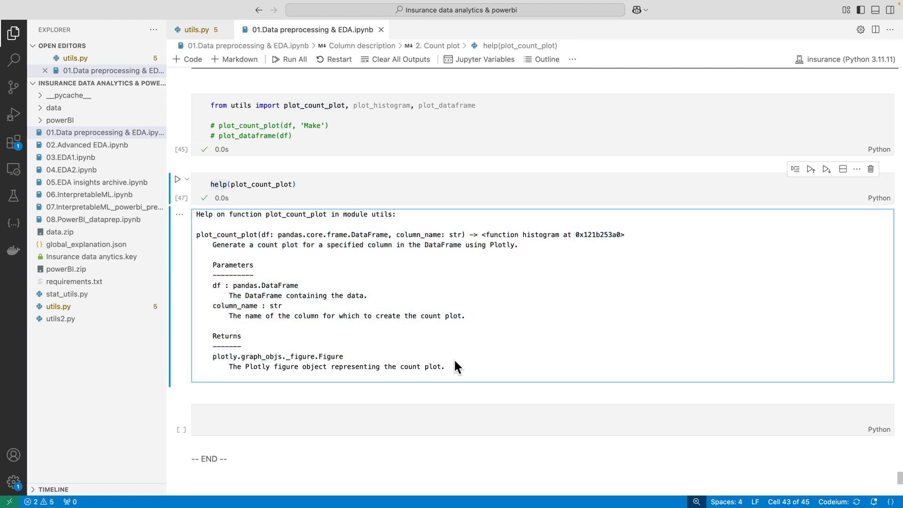
{"action": "left_click", "coordinate": [322, 184]}
{"action": "double_click", "coordinate": [252, 186]}
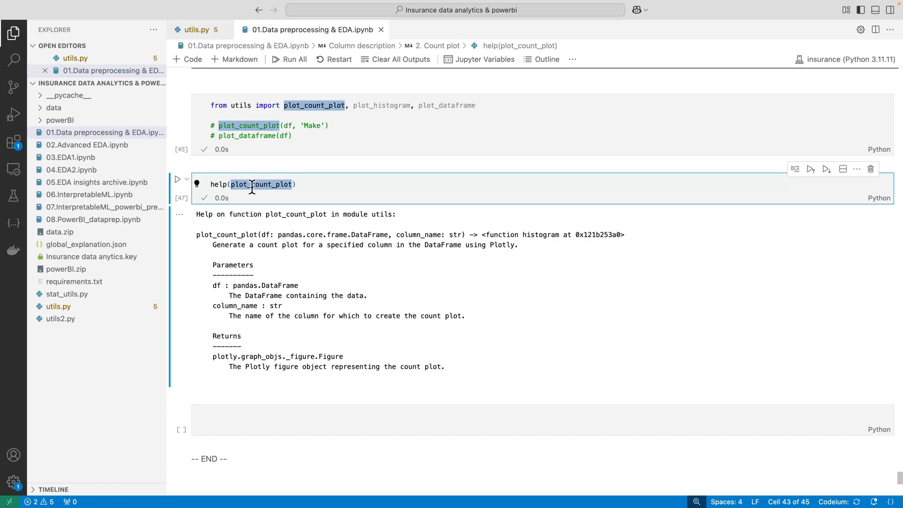
- Return to utils.py and locate the plot_count_plot definition to compare its docstring with the help output
{"action": "left_click", "coordinate": [201, 30]}
{"action": "scroll", "coordinate": [272, 191], "scroll_direction": "up", "scroll_amount": 6}
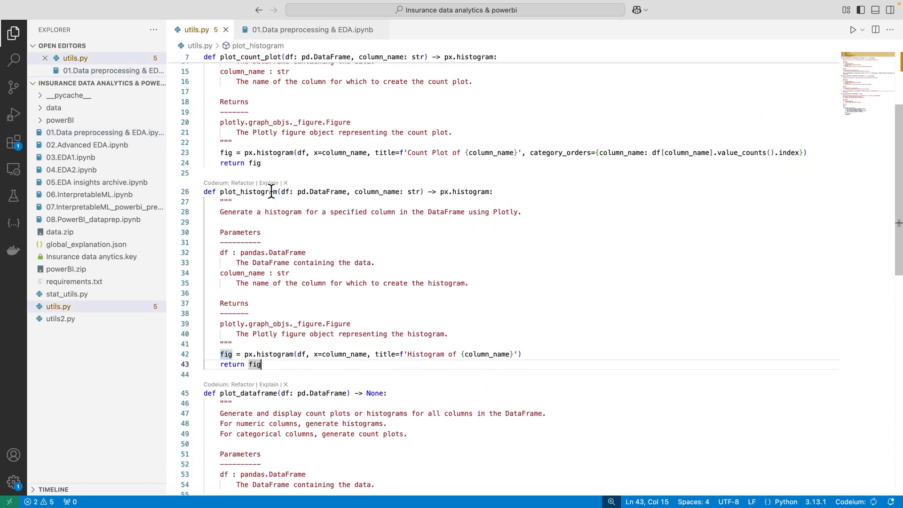
{"action": "left_click", "coordinate": [246, 127]}
{"action": "double_click", "coordinate": [246, 127]}
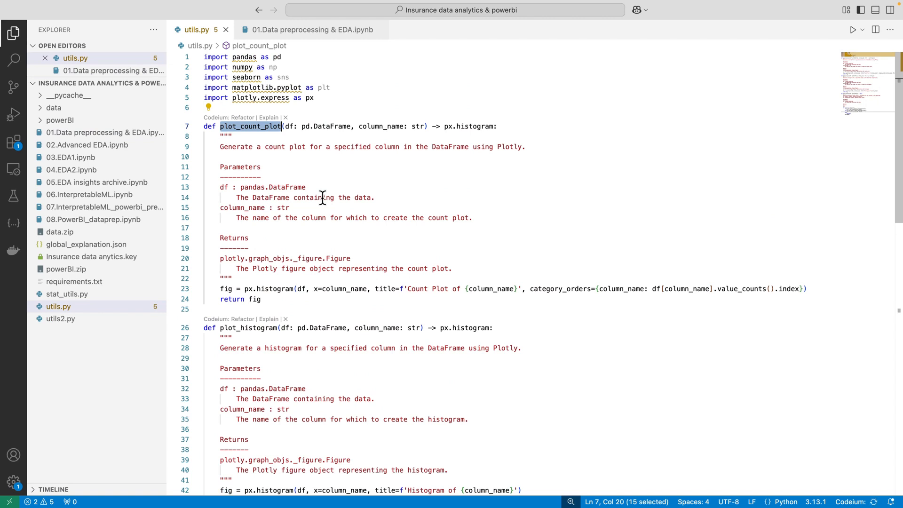
- Highlight the full plot_count_plot docstring in utils.py and compare it with the help(plot_count_plot) output in the notebook
{"action": "left_click", "coordinate": [246, 278]}
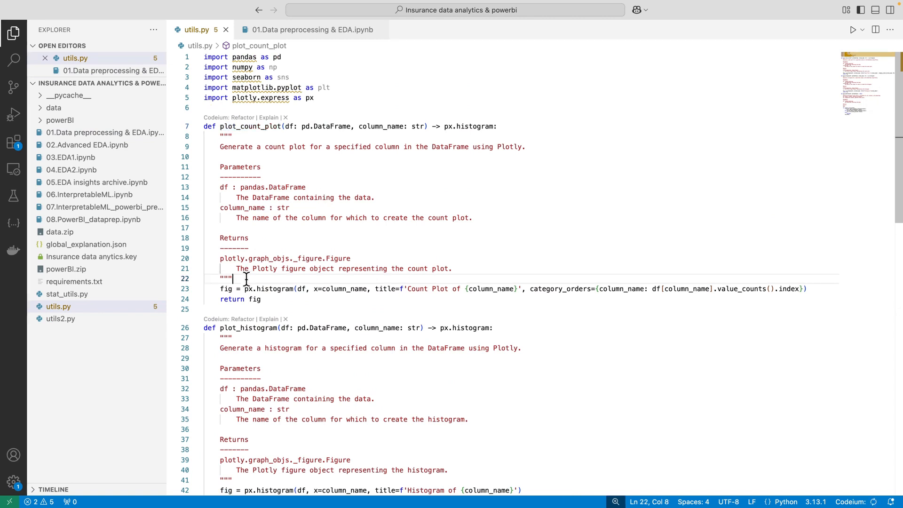
{"action": "left_click", "coordinate": [220, 134], "text": "shift"}
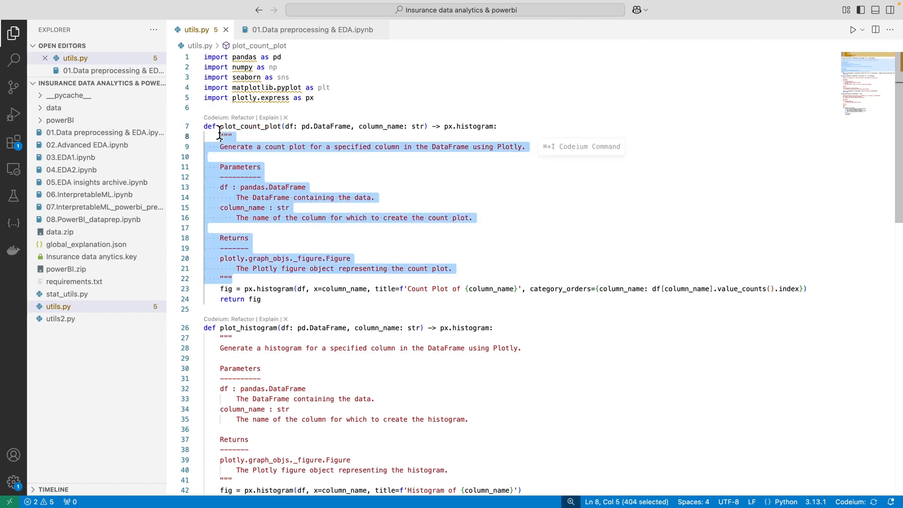
{"action": "left_click", "coordinate": [243, 155]}
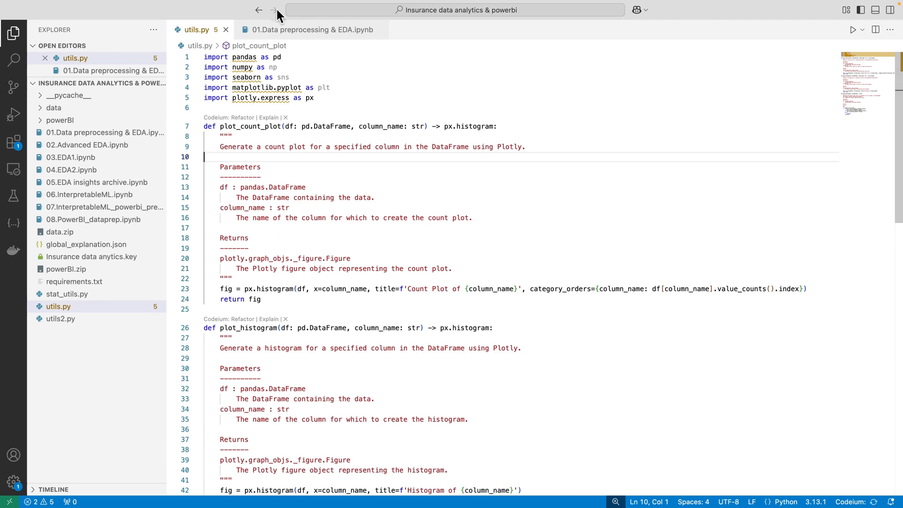
{"action": "left_click", "coordinate": [276, 31]}
{"action": "scroll", "coordinate": [303, 214], "scroll_direction": "down", "scroll_amount": 1}
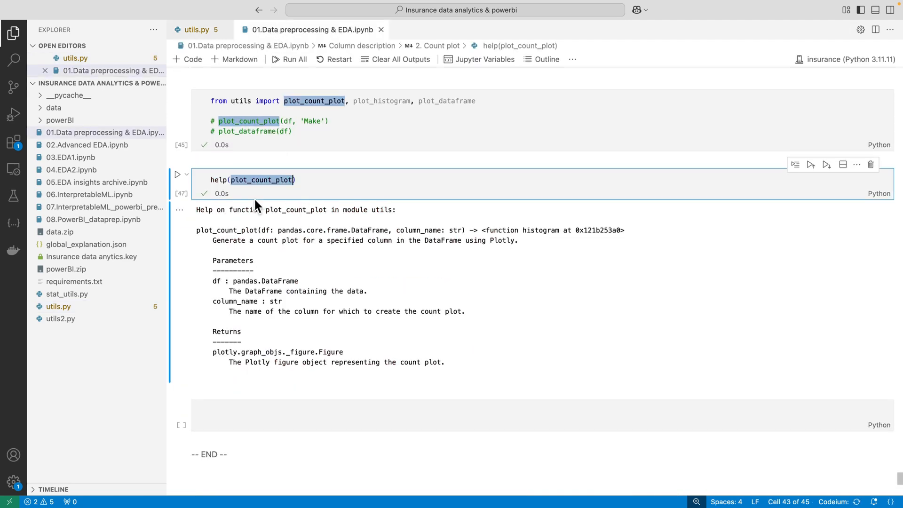
{"action": "double_click", "coordinate": [212, 181]}
{"action": "left_click", "coordinate": [226, 37]}
- Return to utils.py and review the end of plot_count_plot and the plot_histogram definition below it
{"action": "left_click", "coordinate": [196, 29]}
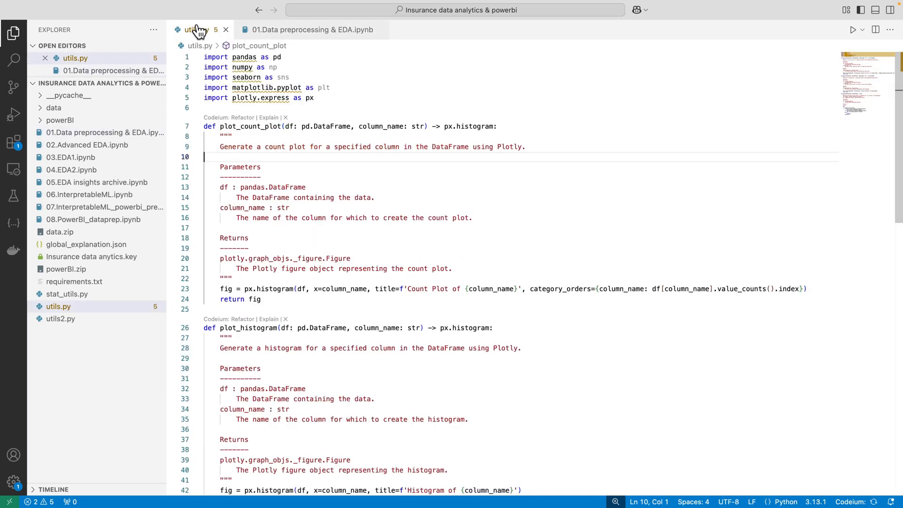
{"action": "scroll", "coordinate": [282, 179], "scroll_direction": "down", "scroll_amount": 3}
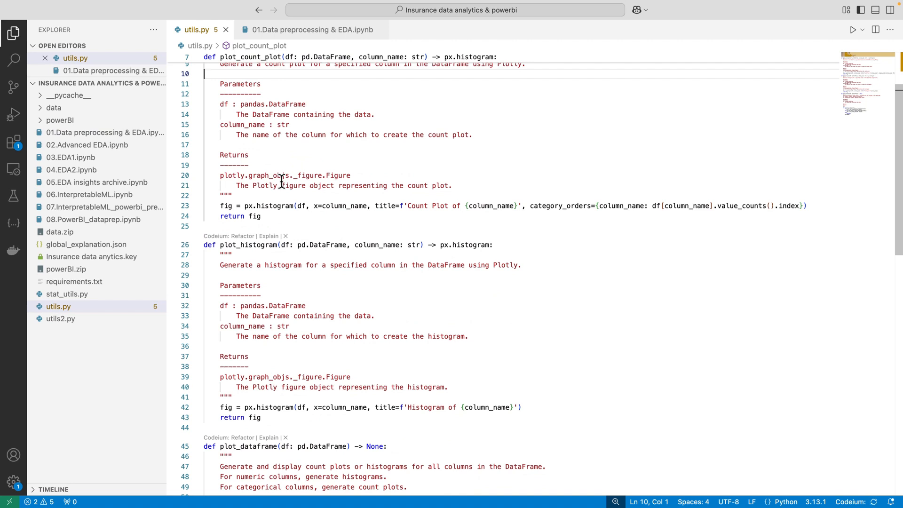
{"action": "left_click", "coordinate": [304, 217]}
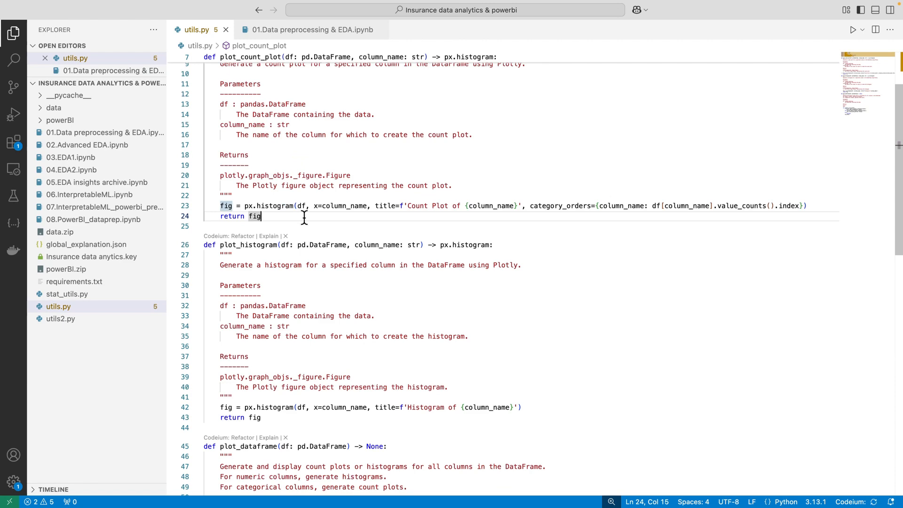
{"action": "left_click", "coordinate": [486, 507]}
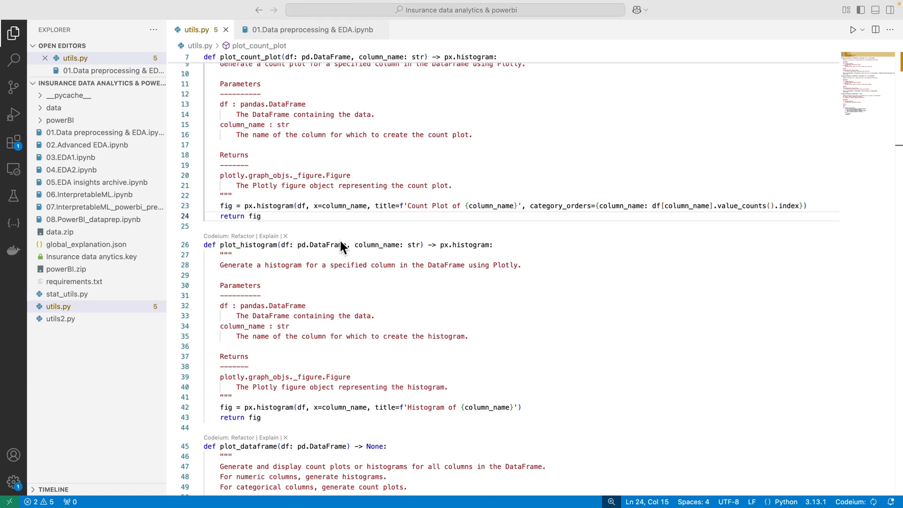
{"action": "scroll", "coordinate": [338, 139], "scroll_direction": "up", "scroll_amount": 3}
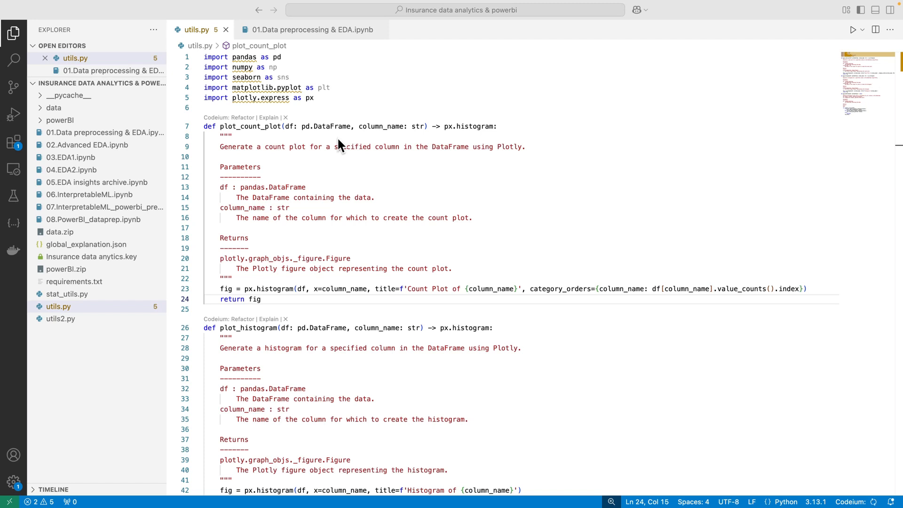
- Examine the plot_count_plot docstring's Parameters entries df and column_name with their types, and its Returns entry
{"action": "left_click", "coordinate": [270, 278]}
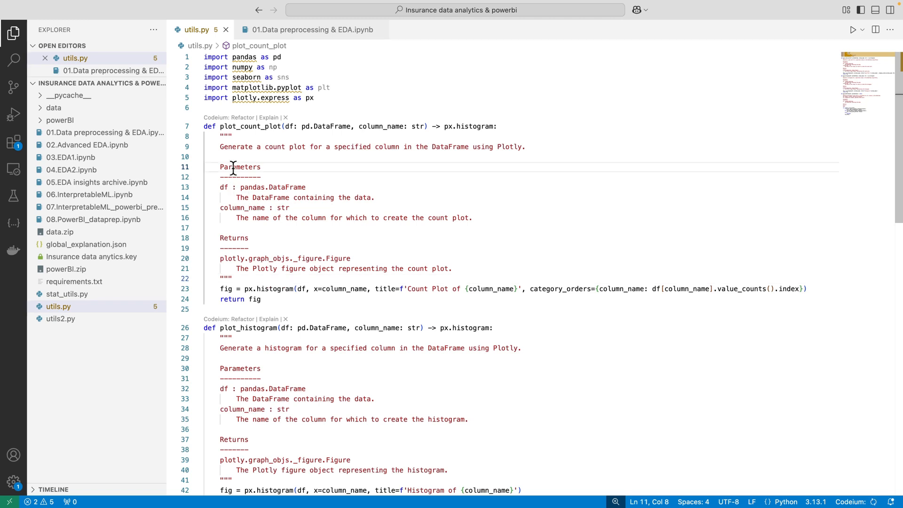
{"action": "double_click", "coordinate": [233, 167]}
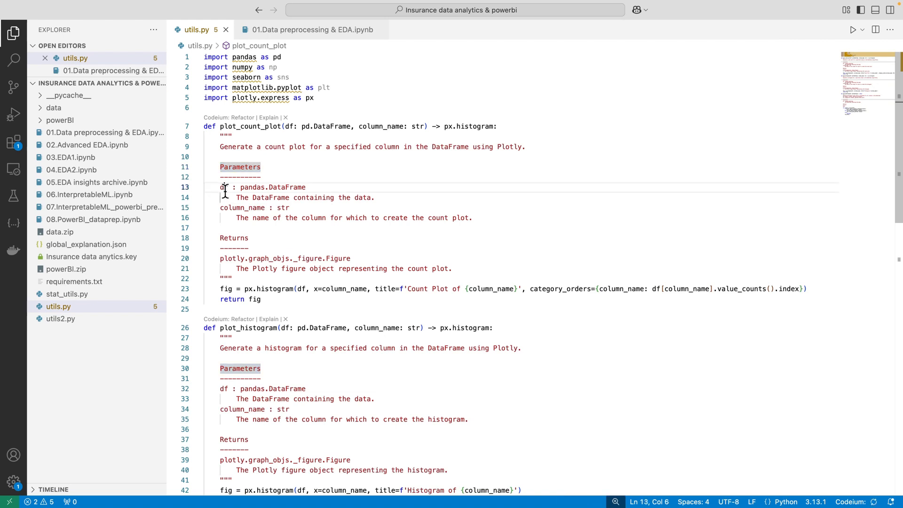
{"action": "double_click", "coordinate": [225, 189]}
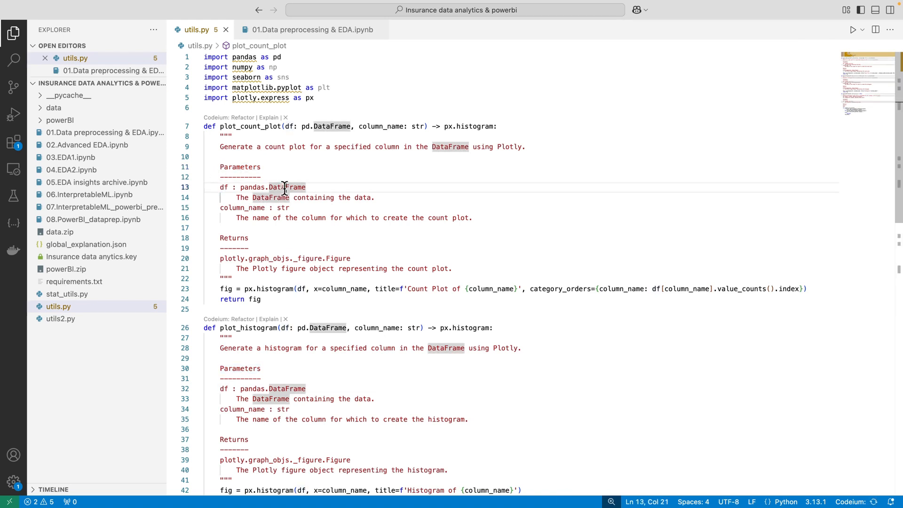
{"action": "double_click", "coordinate": [240, 208]}
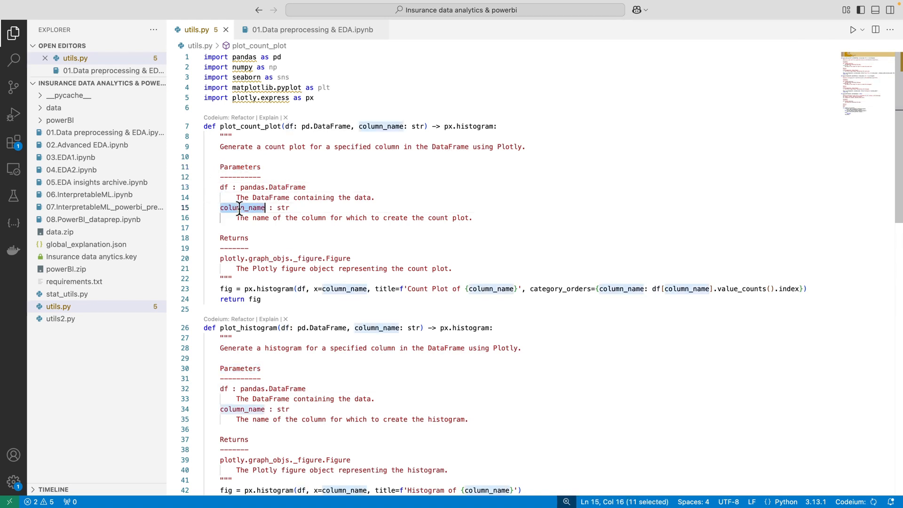
{"action": "double_click", "coordinate": [283, 208]}
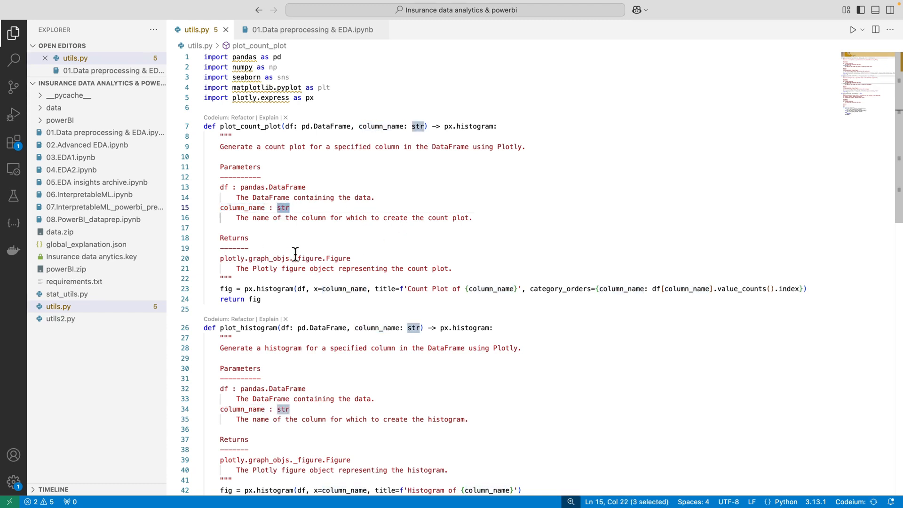
{"action": "scroll", "coordinate": [242, 240], "scroll_direction": "down", "scroll_amount": 2}
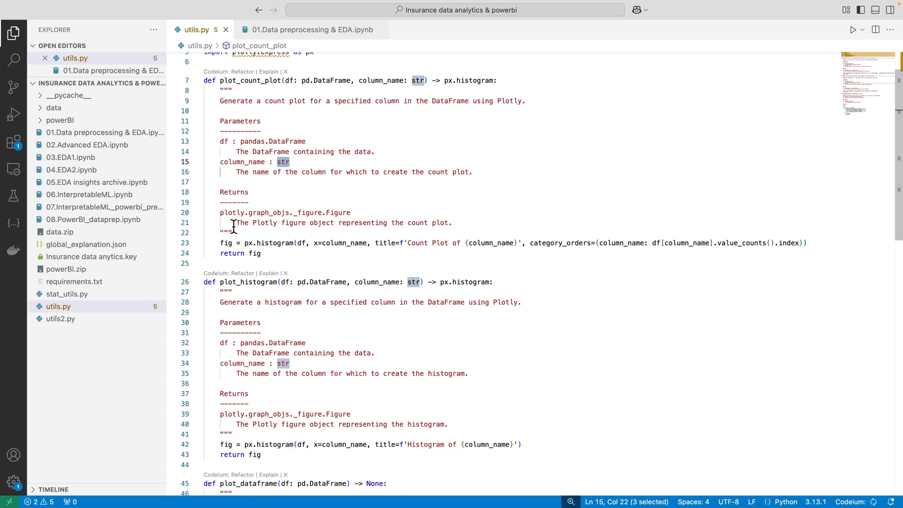
{"action": "double_click", "coordinate": [234, 213]}
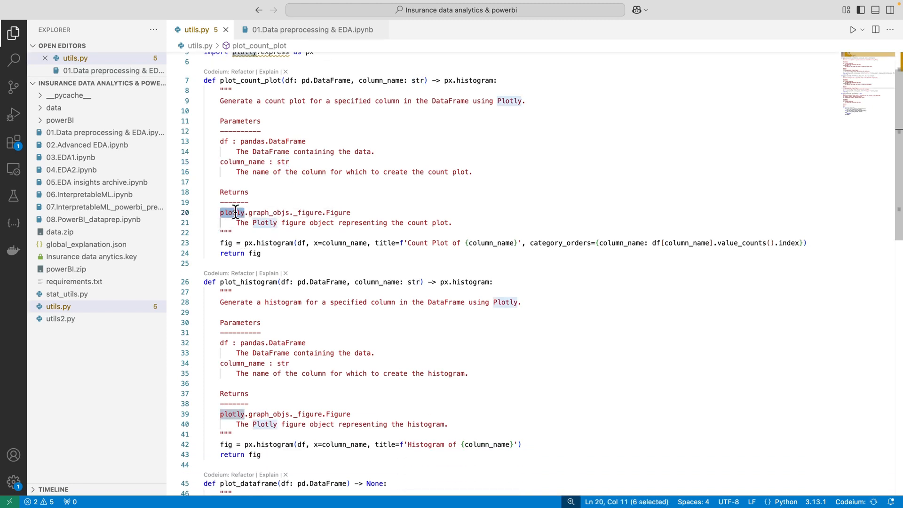
{"action": "left_click", "coordinate": [305, 203]}
{"action": "scroll", "coordinate": [303, 207], "scroll_direction": "up", "scroll_amount": 2}
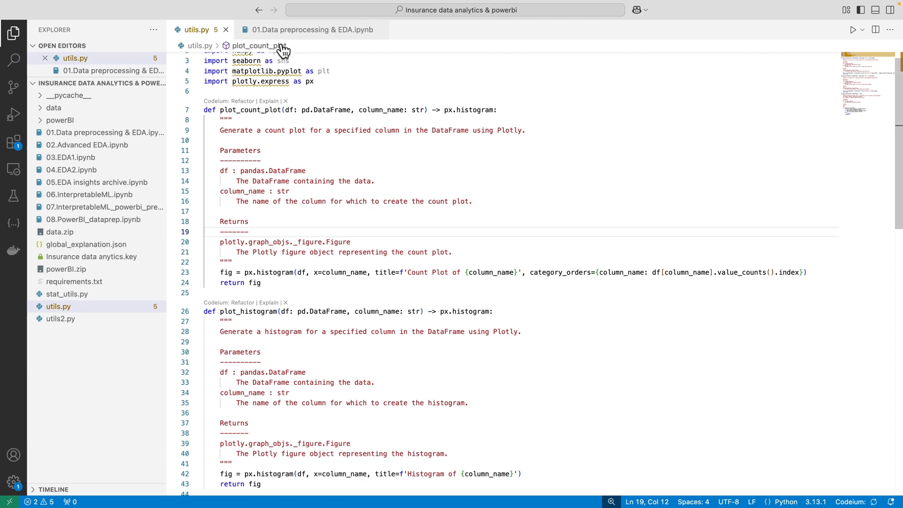
- Go back to the EDA notebook and insert two empty code cells above the help(plot_count_plot) cell
{"action": "left_click", "coordinate": [305, 31]}
{"action": "scroll", "coordinate": [326, 191], "scroll_direction": "down", "scroll_amount": 1}
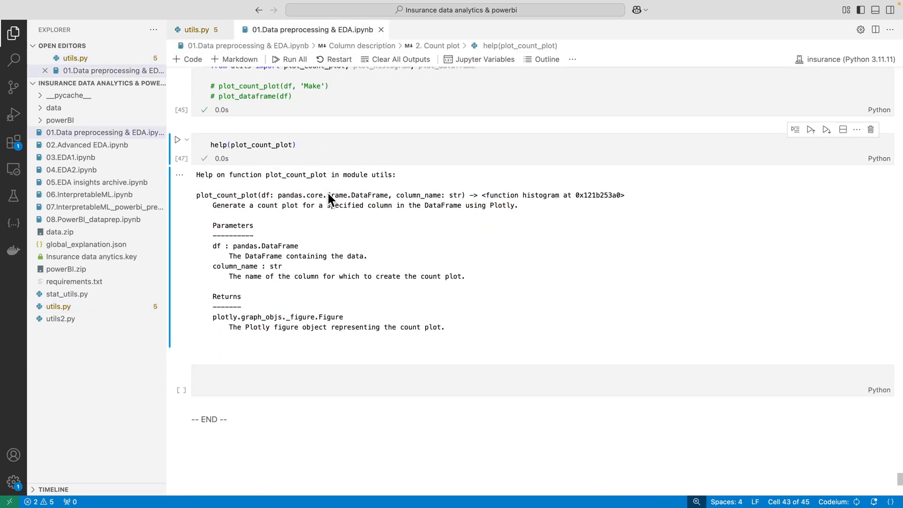
{"action": "scroll", "coordinate": [328, 194], "scroll_direction": "up", "scroll_amount": 1}
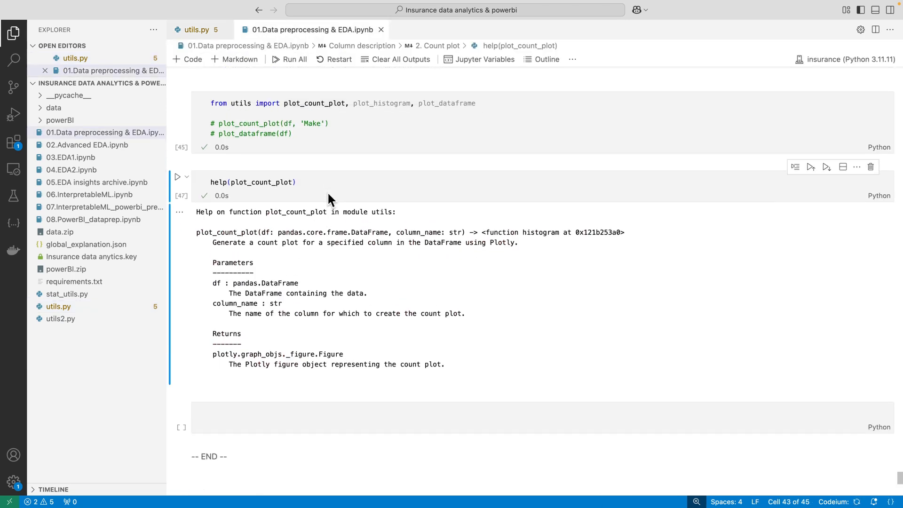
{"action": "key", "text": "a"}
{"action": "key", "text": "a"}
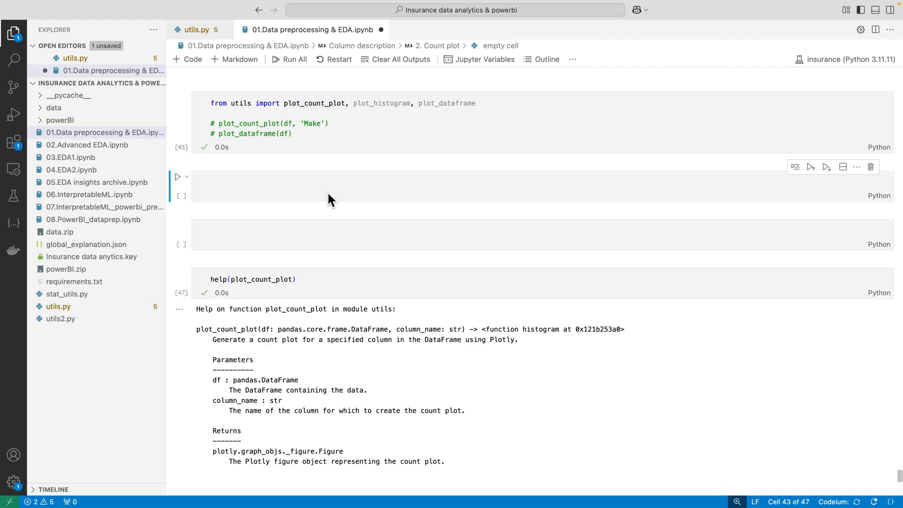
{"action": "key", "text": "Return"}
- Uncomment plot_count_plot(df, 'Make') in the import cell and run it
{"action": "scroll", "coordinate": [328, 194], "scroll_direction": "up", "scroll_amount": 1}
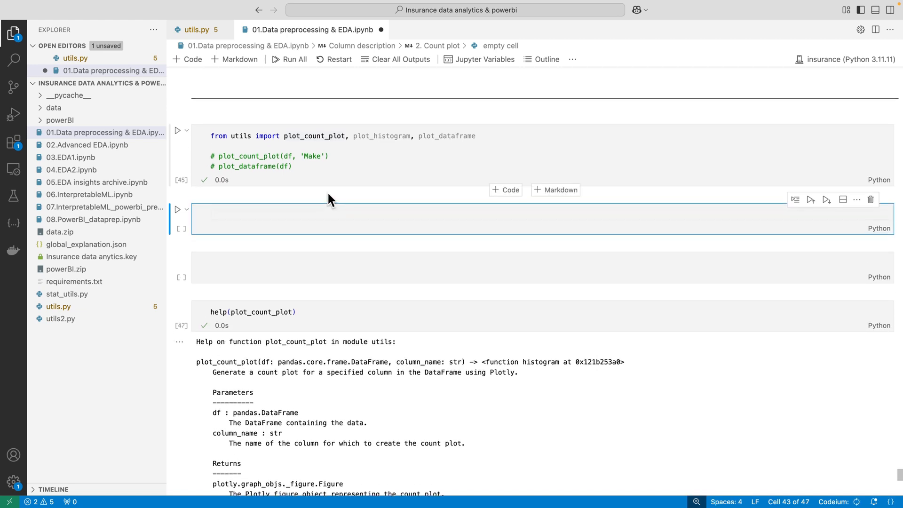
{"action": "left_click", "coordinate": [304, 157]}
{"action": "key", "text": "super+slash"}
{"action": "key", "text": "ctrl+Return"}
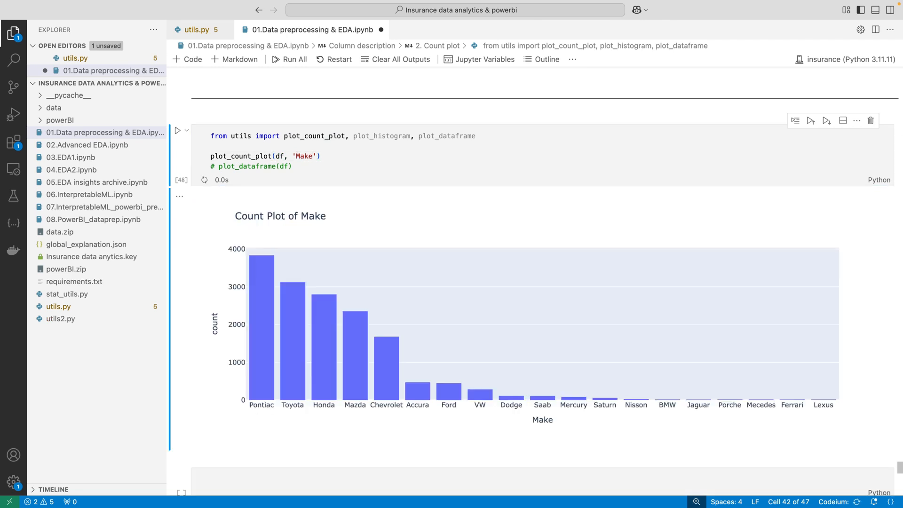
{"action": "scroll", "coordinate": [356, 210], "scroll_direction": "down", "scroll_amount": 1}
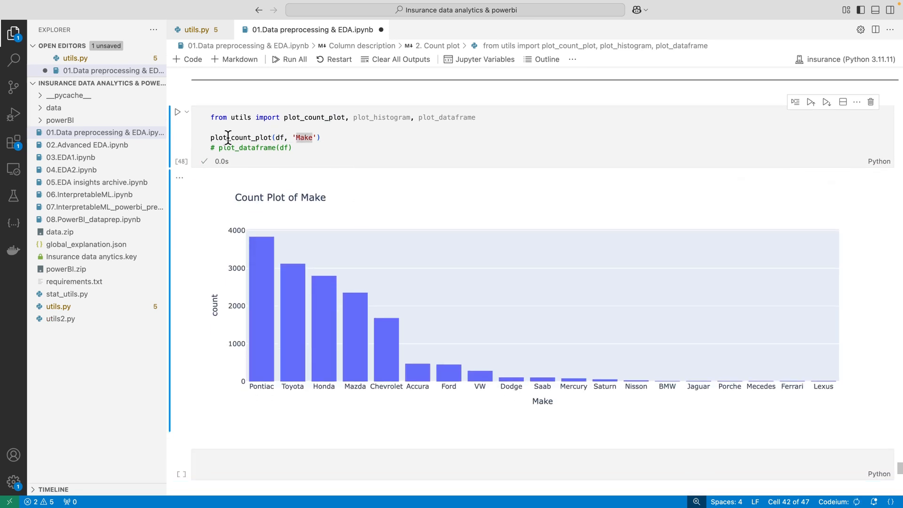
- Inspect the inline documentation of plot_count_plot, its 'Make' argument and the resulting count plot
{"action": "mouse_move", "coordinate": [228, 138]}
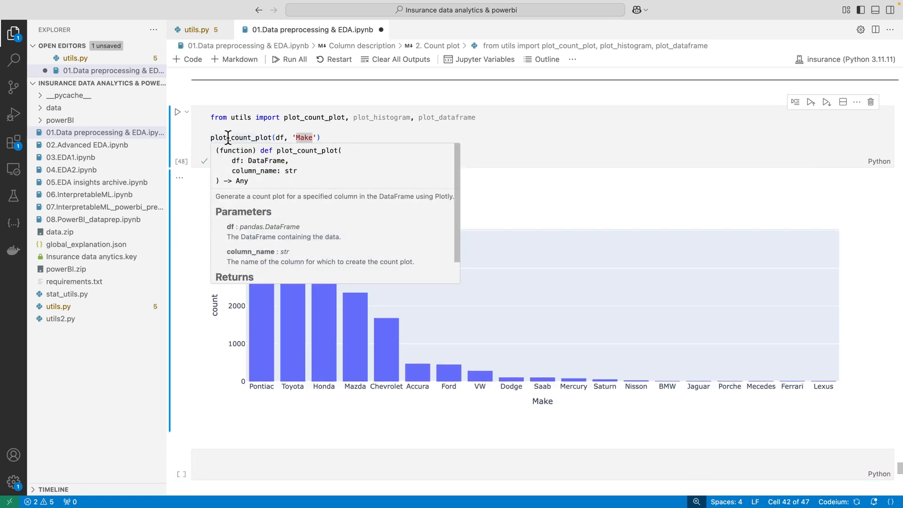
{"action": "left_click", "coordinate": [272, 124]}
{"action": "left_click", "coordinate": [377, 144]}
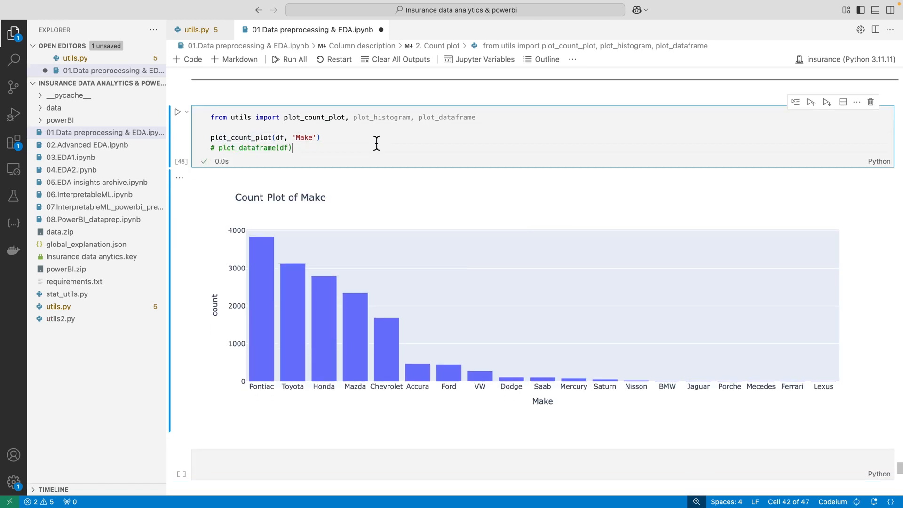
{"action": "left_click", "coordinate": [280, 137]}
{"action": "double_click", "coordinate": [303, 137]}
{"action": "scroll", "coordinate": [349, 145], "scroll_direction": "down", "scroll_amount": 2}
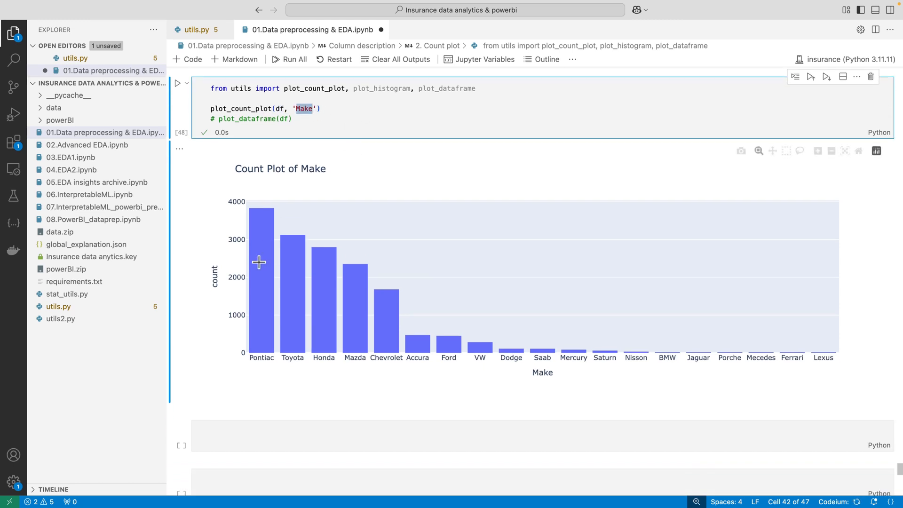
{"action": "scroll", "coordinate": [461, 197], "scroll_direction": "up", "scroll_amount": 2}
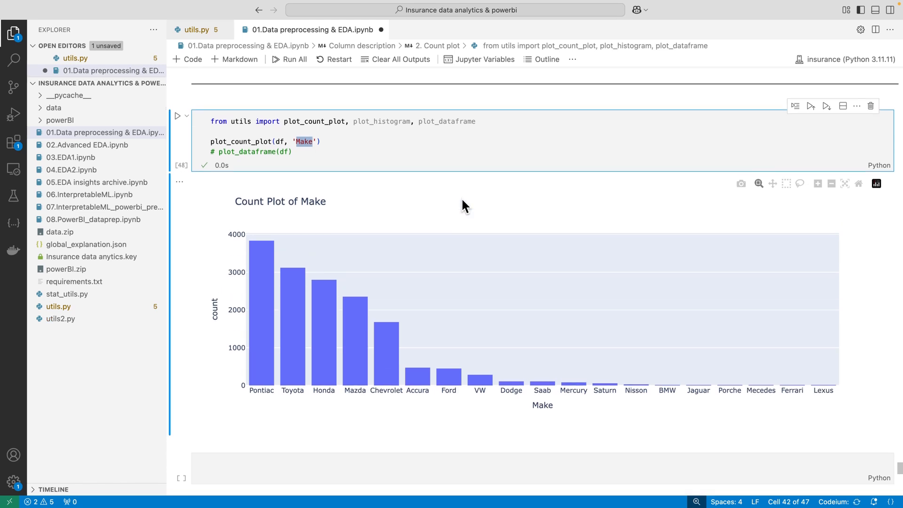
- Change the plotting call to plot_histogram(df, 'Age') and run the cell
{"action": "double_click", "coordinate": [253, 142]}
{"action": "type", "text": "plot"}
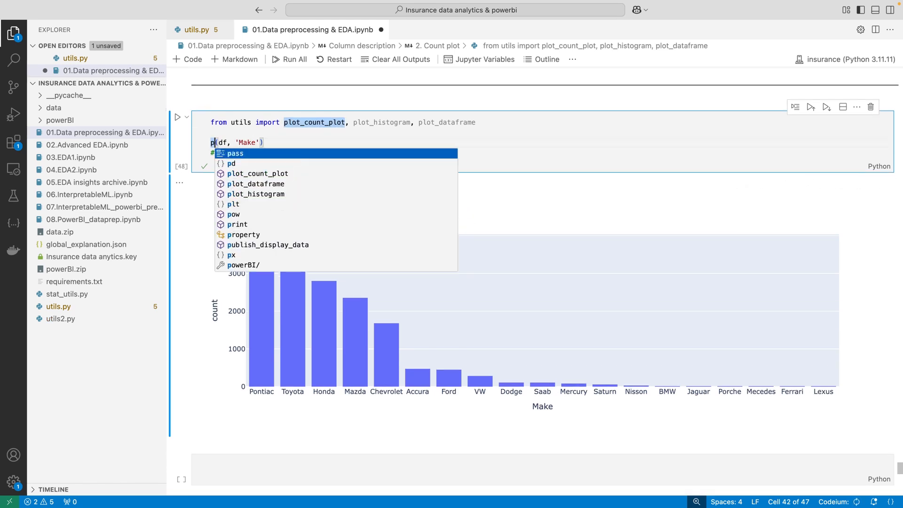
{"action": "key", "text": "Down"}
{"action": "key", "text": "Down"}
{"action": "key", "text": "Return"}
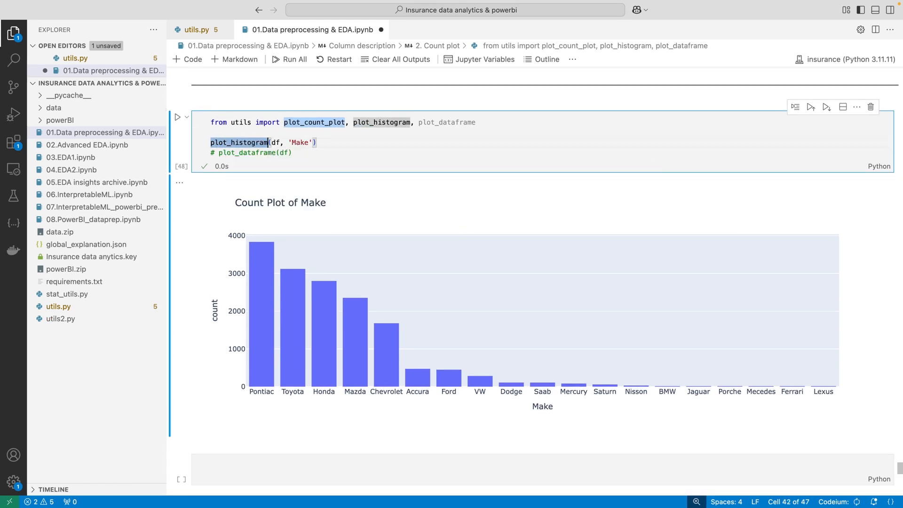
{"action": "key", "text": "Right"}
{"action": "key", "text": "Right"}
{"action": "key", "text": "alt+shift+Right"}
{"action": "type", "text": "Age"}
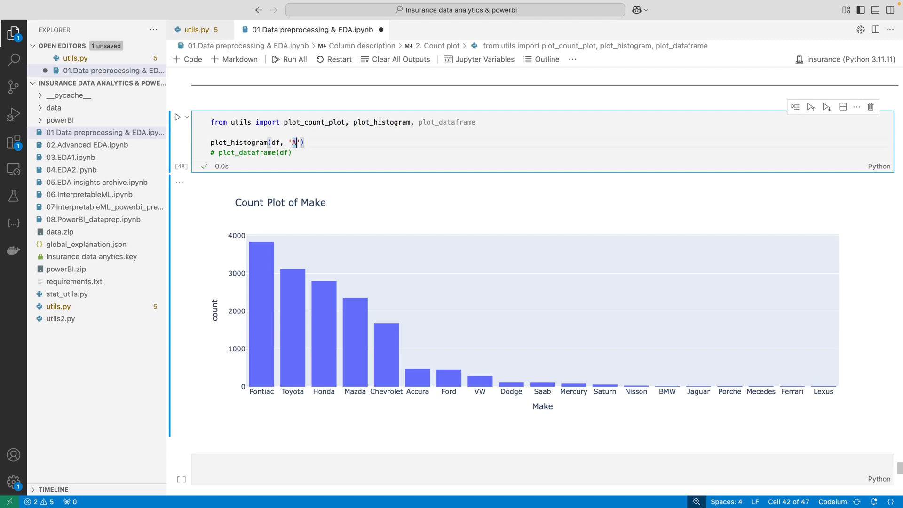
{"action": "key", "text": "ctrl+Return"}
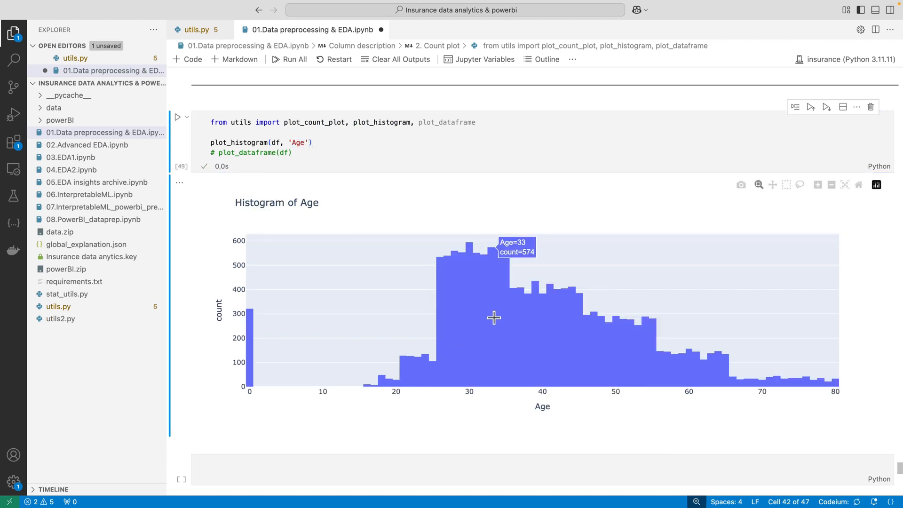
- Comment out plot_histogram(df, 'Age'), uncomment plot_dataframe(df), run the cell and look through its charts
{"action": "left_click", "coordinate": [316, 150]}
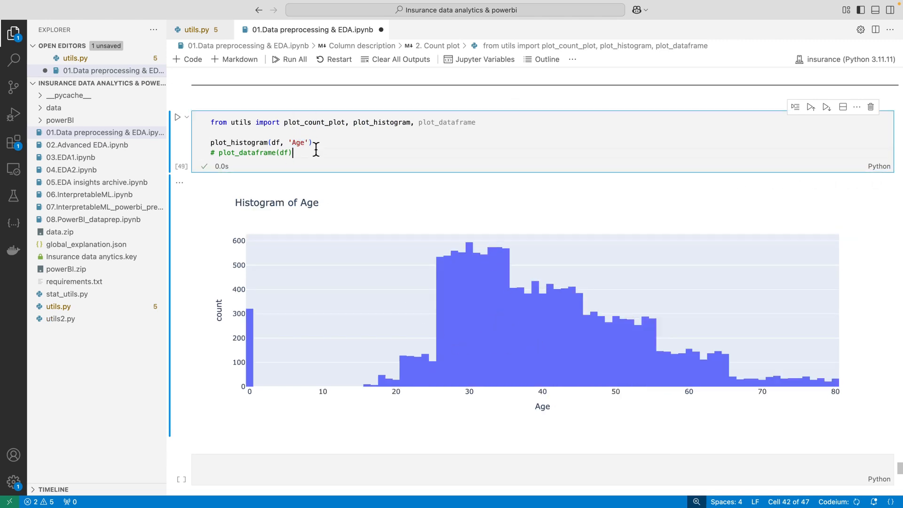
{"action": "key", "text": "Up"}
{"action": "key", "text": "super+/"}
{"action": "key", "text": "Down"}
{"action": "key", "text": "super+/"}
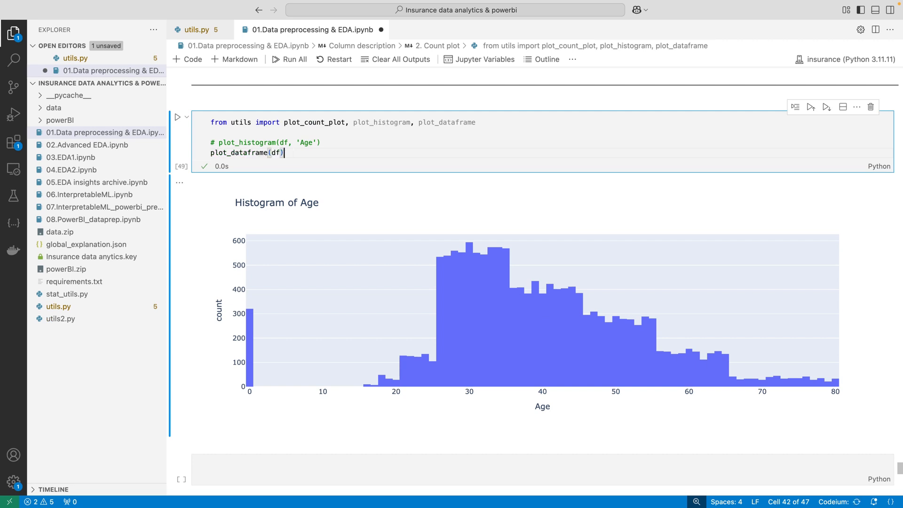
{"action": "key", "text": "ctrl+Return"}
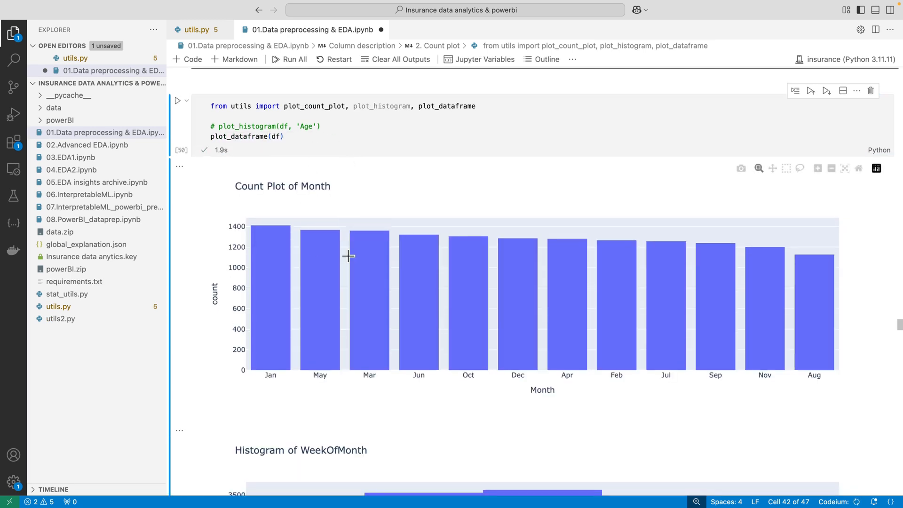
{"action": "scroll", "coordinate": [348, 256], "scroll_direction": "down", "scroll_amount": 2}
{"action": "scroll", "coordinate": [348, 256], "scroll_direction": "down", "scroll_amount": 20}
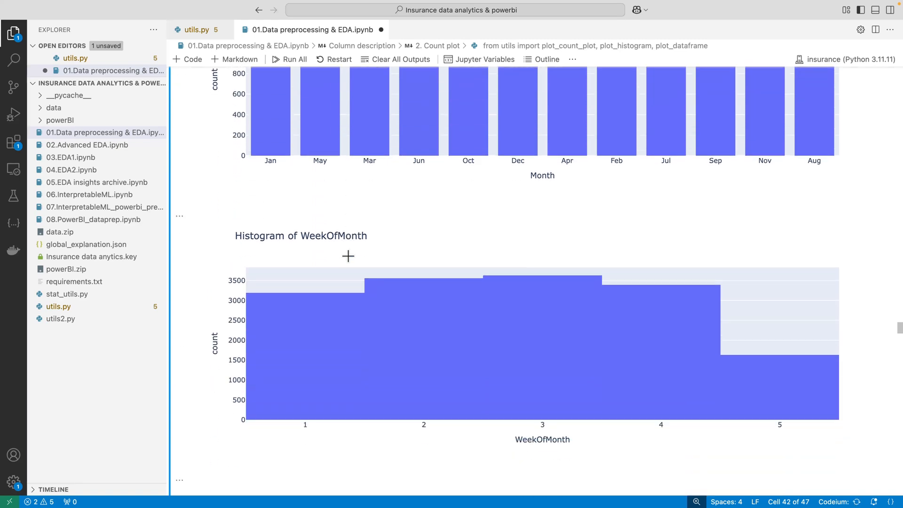
- Examine the plot_dataframe charts from WeekOfMonth through Make, AccidentArea, DayOfWeekClaimed, MonthClaimed and WeekOfMonthClaimed to Sex
{"action": "scroll", "coordinate": [348, 256], "scroll_direction": "down", "scroll_amount": 9}
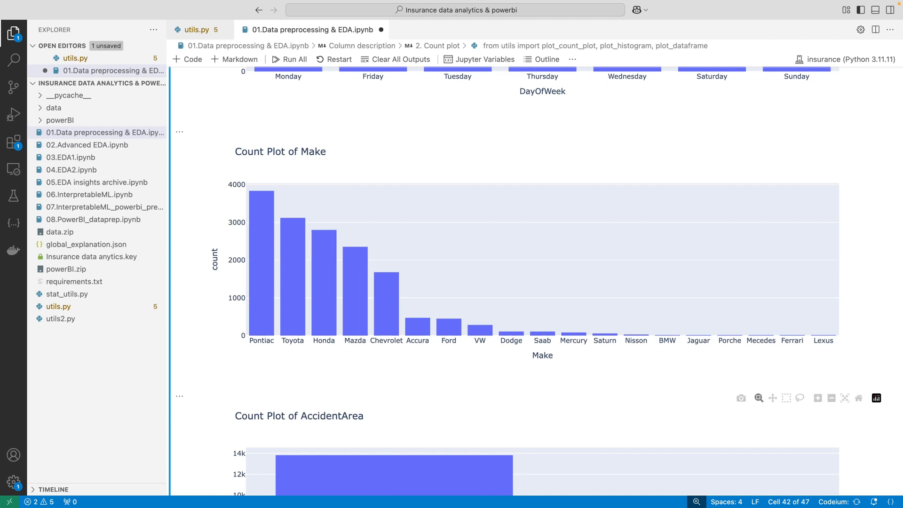
{"action": "scroll", "coordinate": [409, 236], "scroll_direction": "down", "scroll_amount": 4}
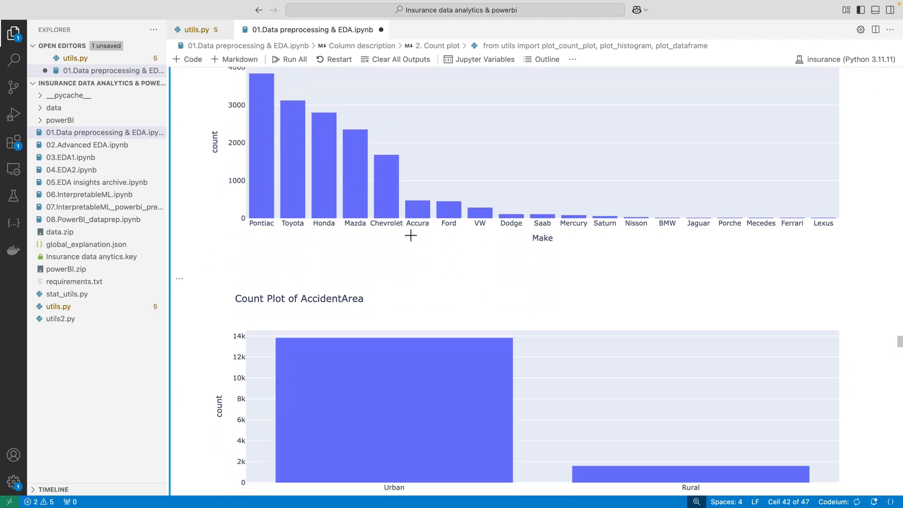
{"action": "scroll", "coordinate": [411, 235], "scroll_direction": "down", "scroll_amount": 2}
{"action": "scroll", "coordinate": [410, 235], "scroll_direction": "down", "scroll_amount": 2}
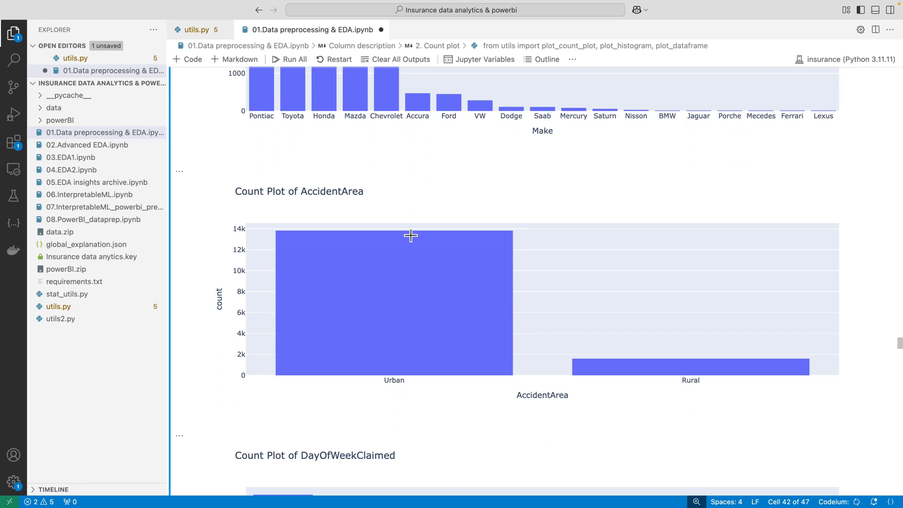
{"action": "scroll", "coordinate": [411, 235], "scroll_direction": "down", "scroll_amount": 15}
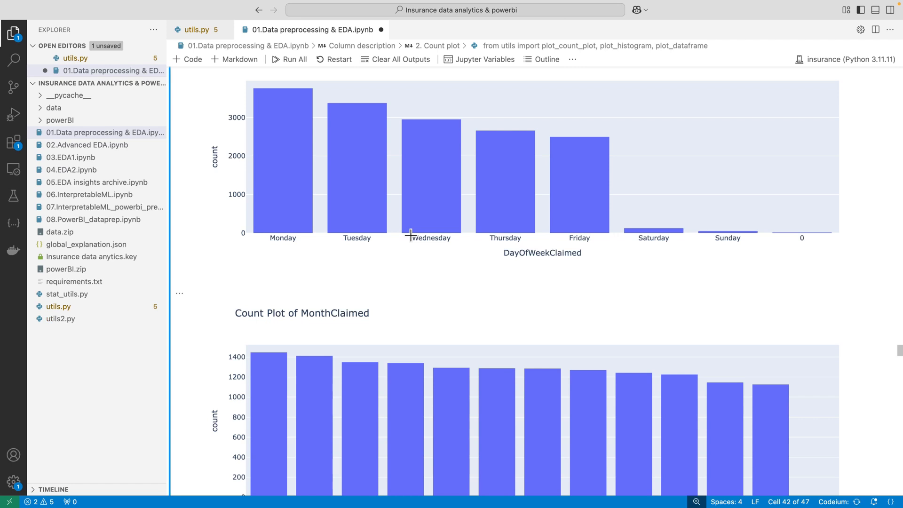
{"action": "scroll", "coordinate": [411, 236], "scroll_direction": "down", "scroll_amount": 6}
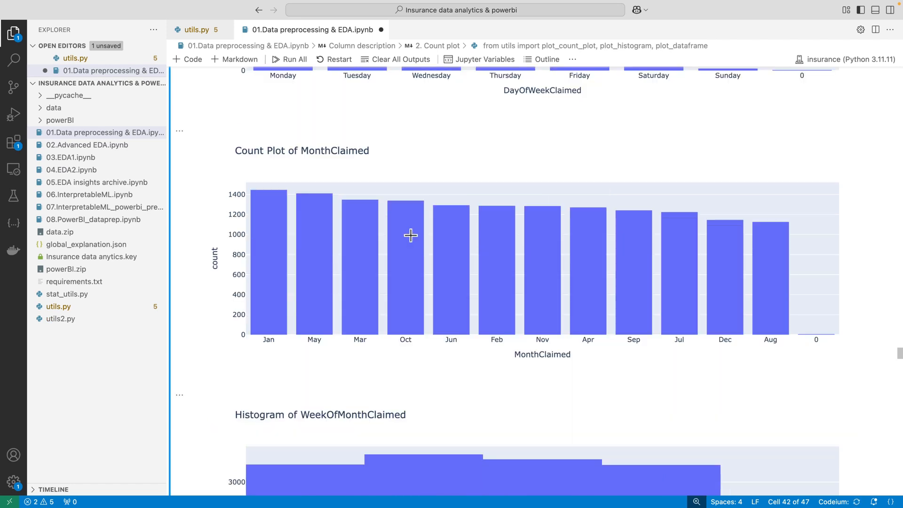
{"action": "scroll", "coordinate": [410, 236], "scroll_direction": "down", "scroll_amount": 6}
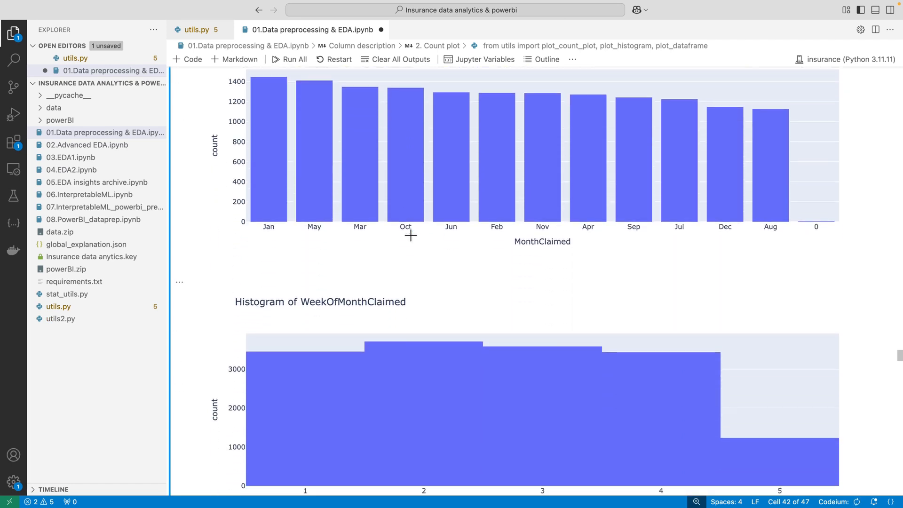
{"action": "scroll", "coordinate": [411, 235], "scroll_direction": "down", "scroll_amount": 5}
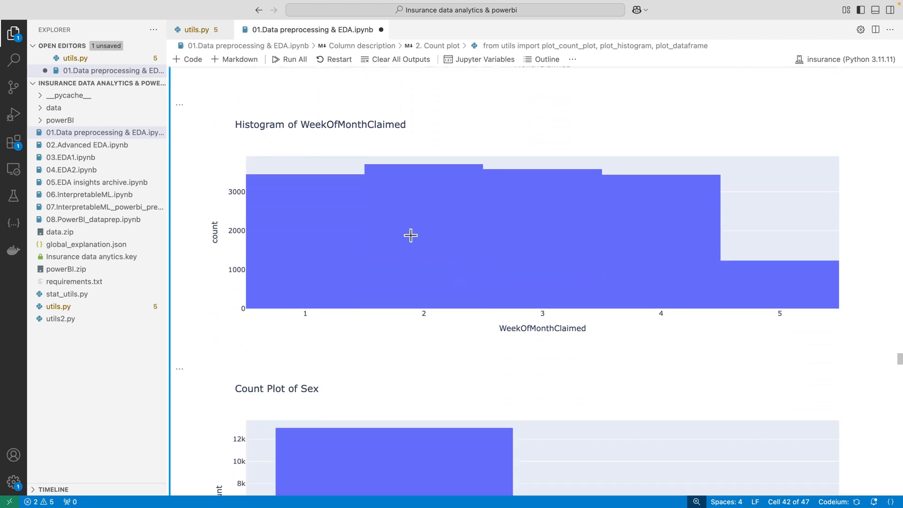
{"action": "scroll", "coordinate": [474, 244], "scroll_direction": "down", "scroll_amount": 3}
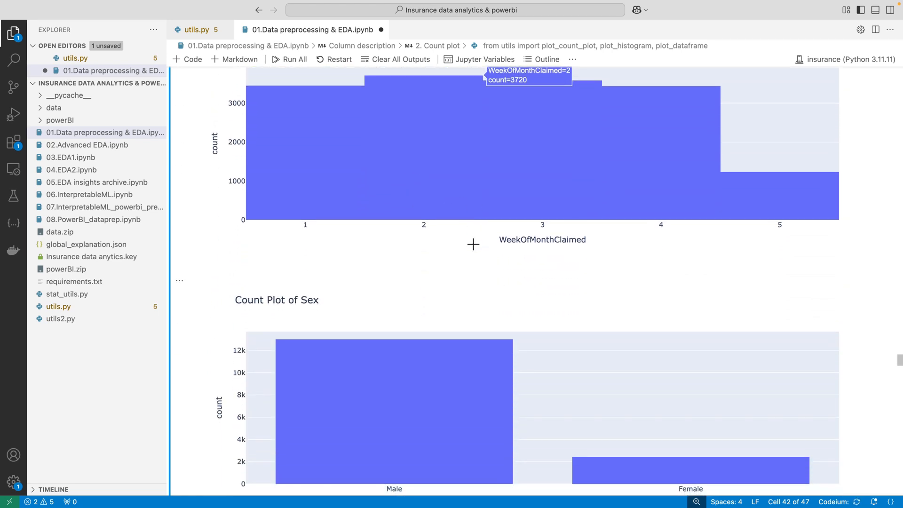